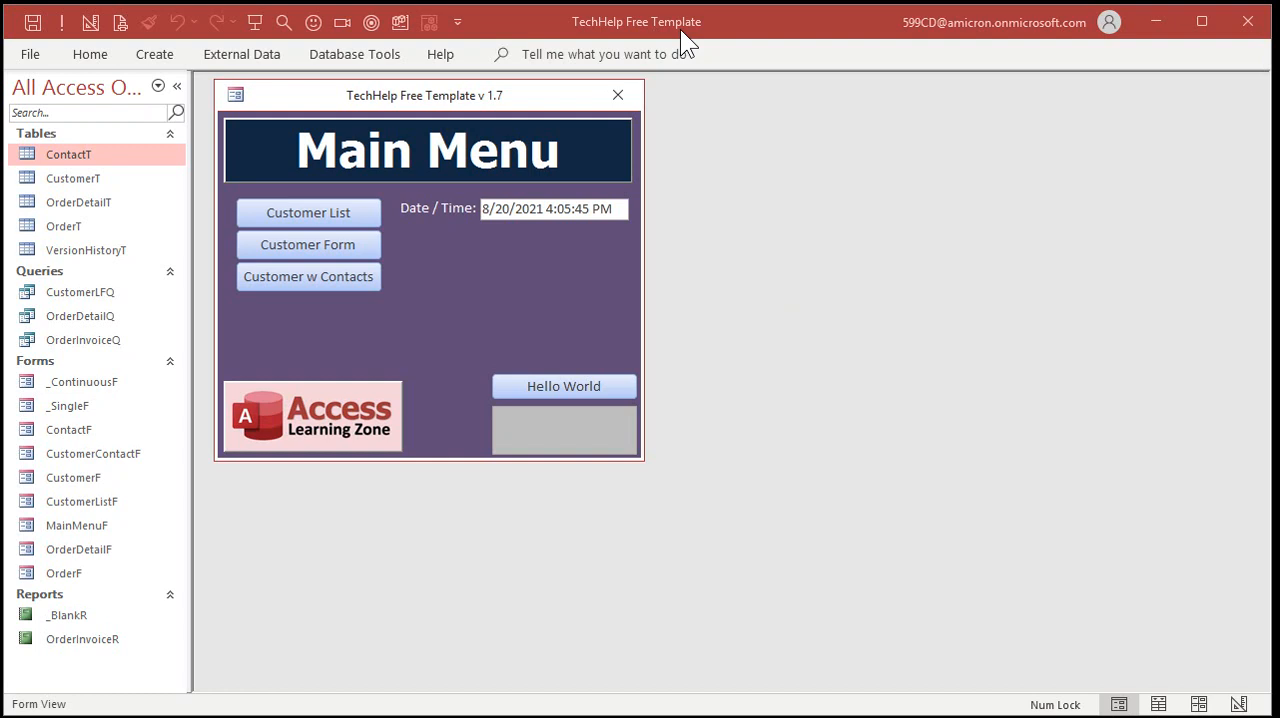
Open the customer form to review its existing fields, and close it again
left_click(298, 247)
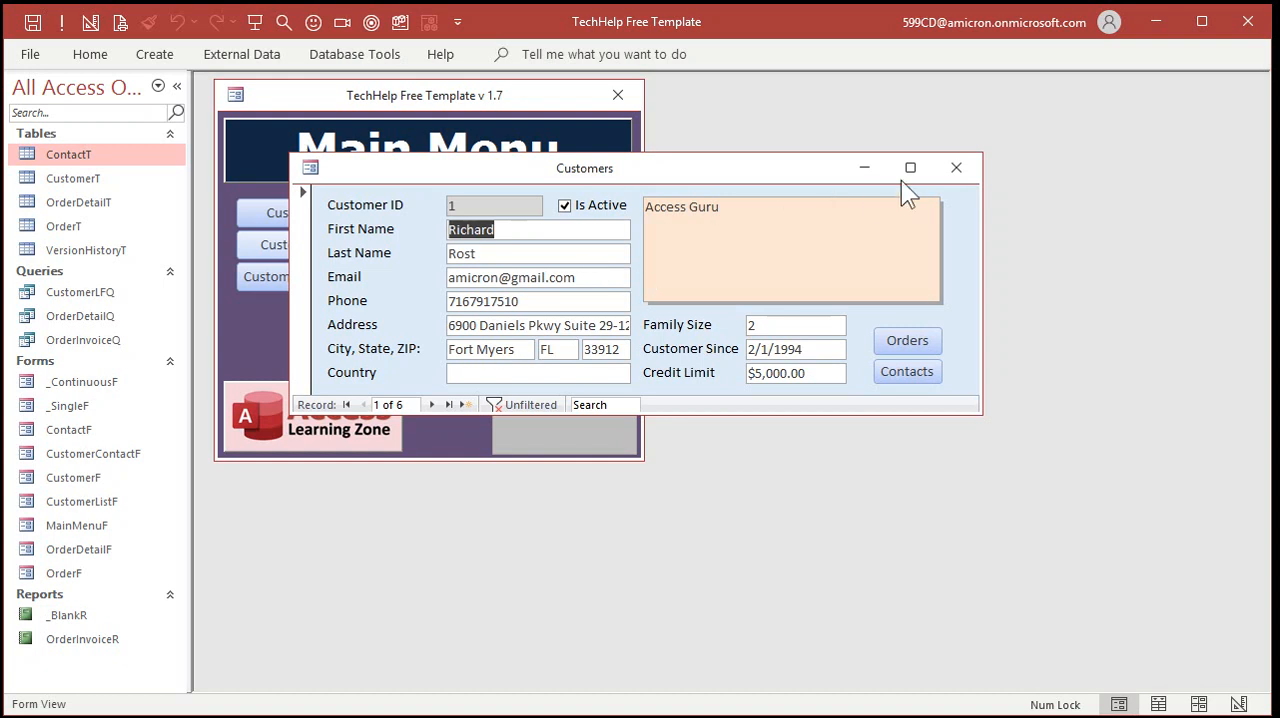
left_click(956, 168)
Open the CustomerT table in Design View
left_click(104, 180)
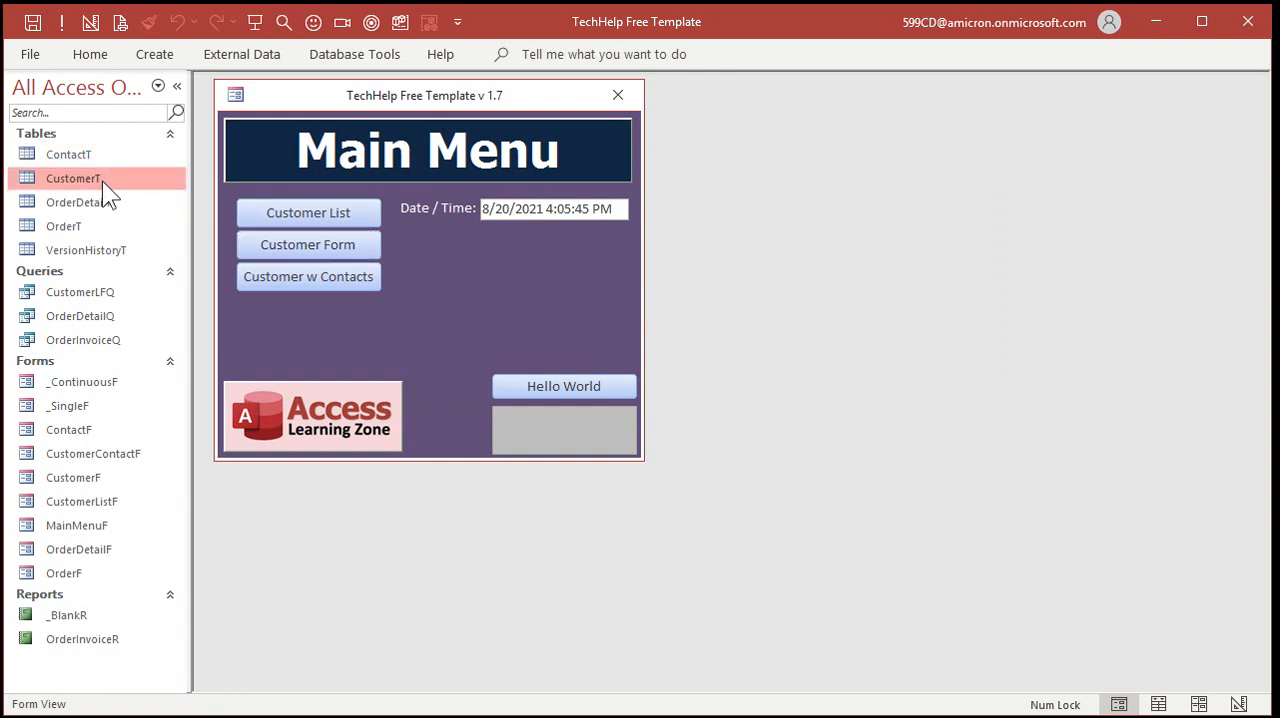
right_click(92, 176)
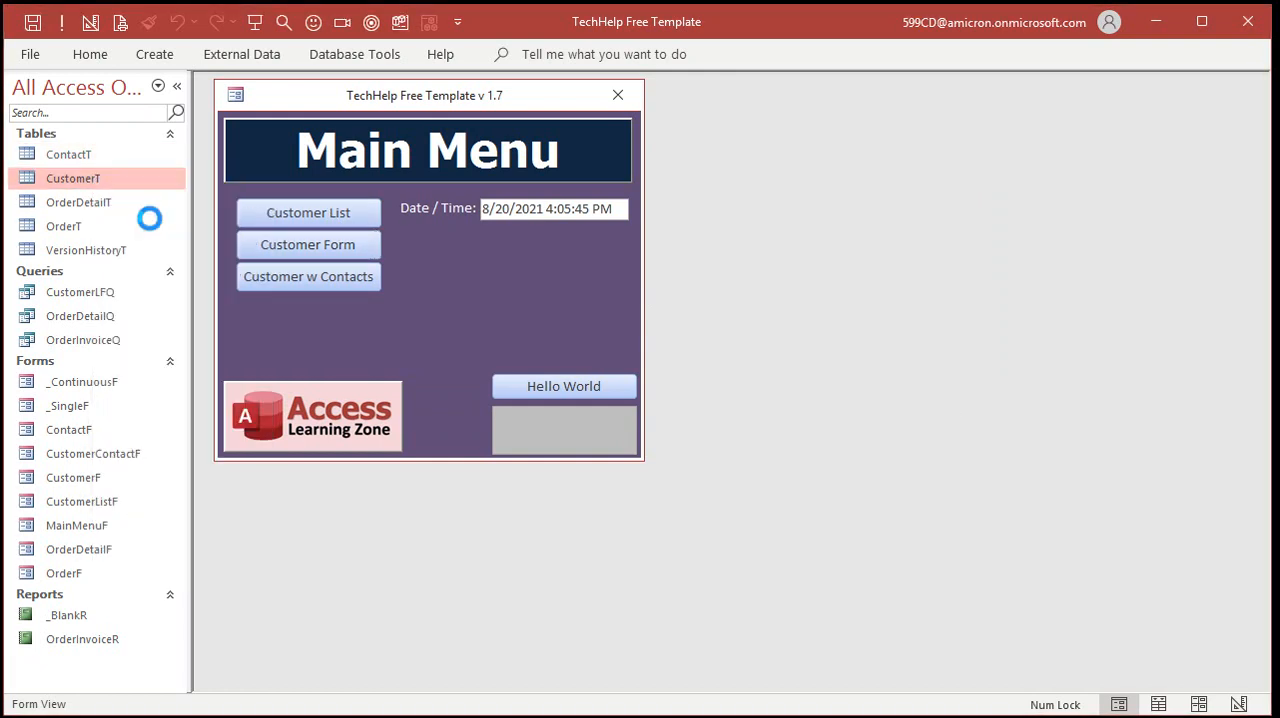
left_click(149, 218)
left_click(283, 227)
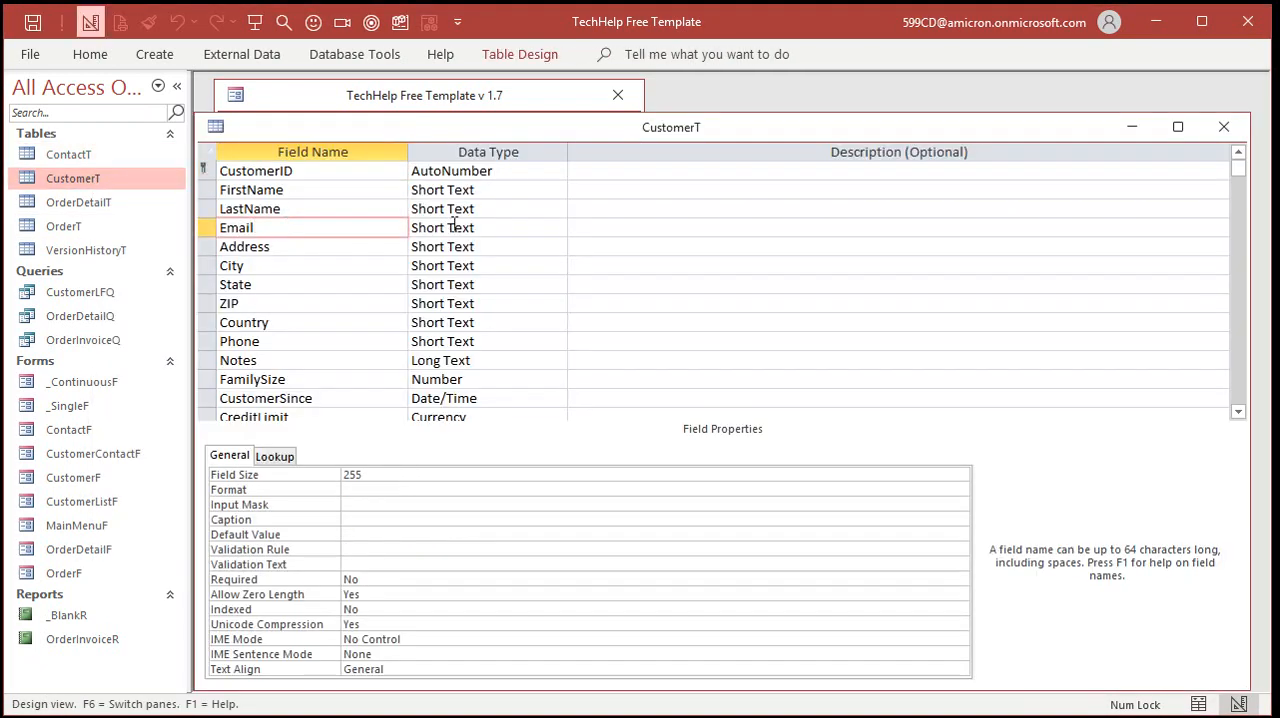
Add a field named EmailAddress with the Hyperlink data type below IsActive in CustomerT
left_click(1238, 411)
left_click(1238, 411)
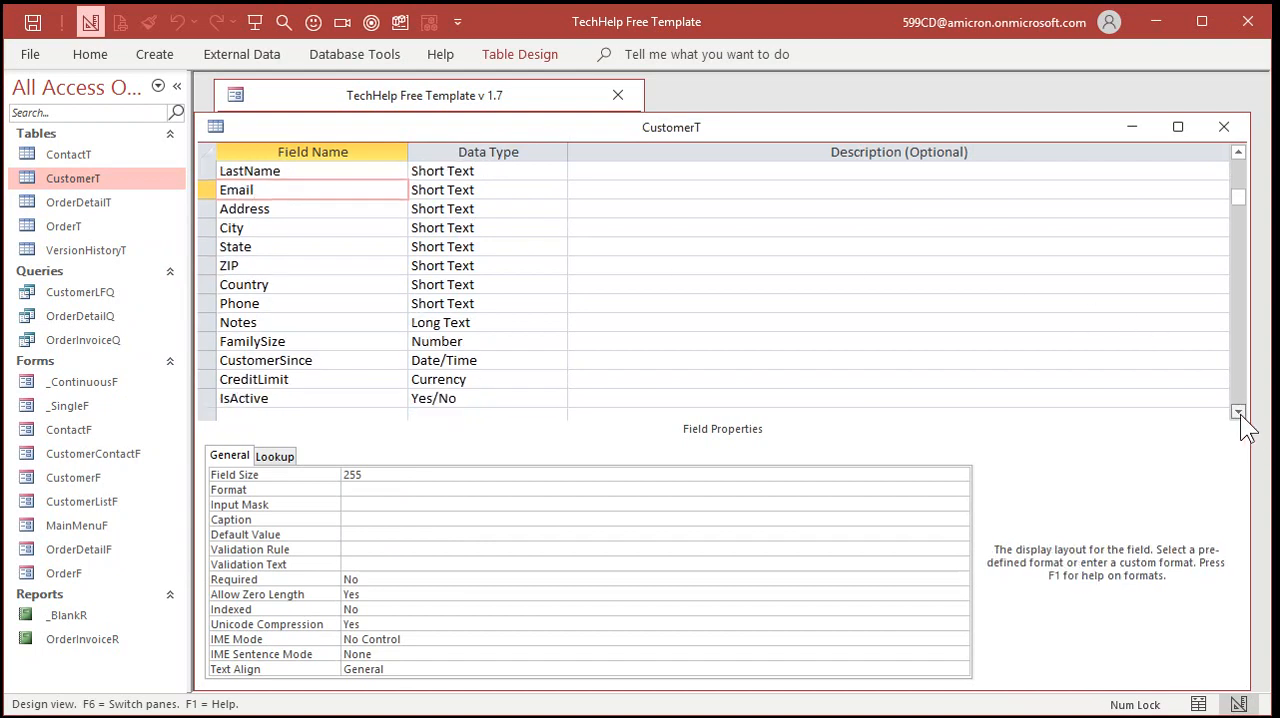
left_click(1238, 411)
left_click(1238, 411)
left_click(298, 341)
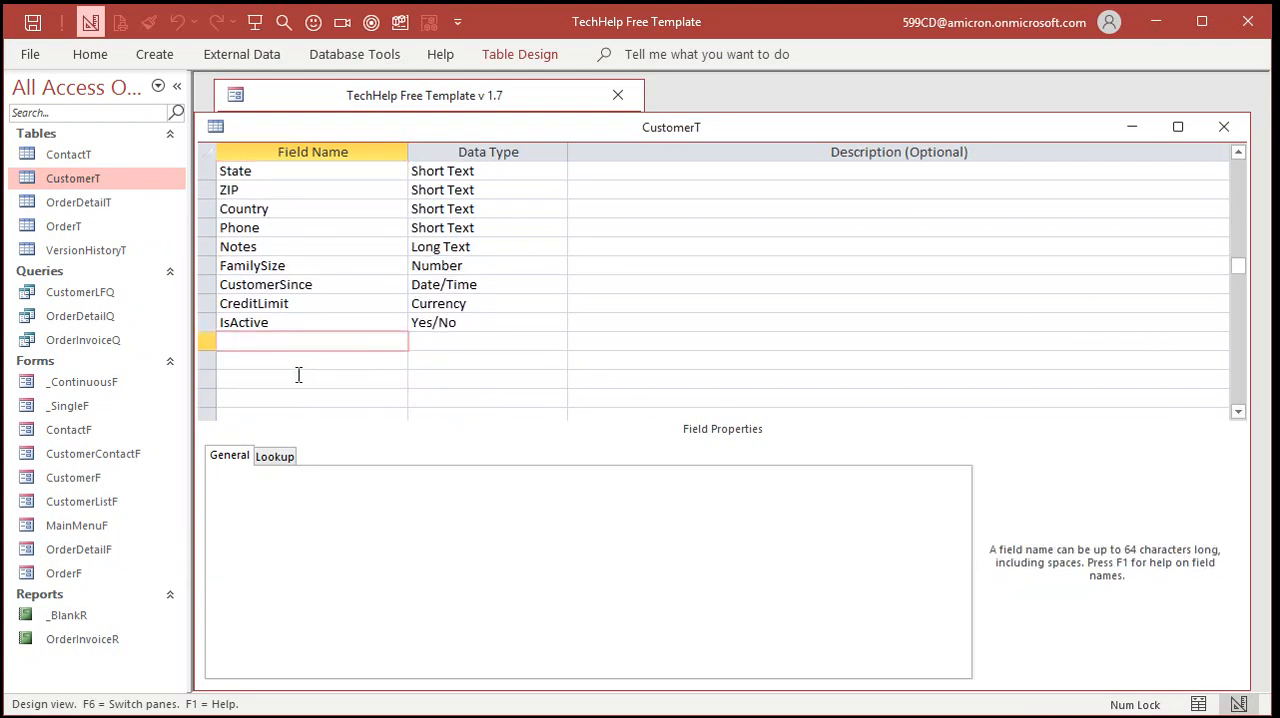
type("EmailAddress")
key("Tab")
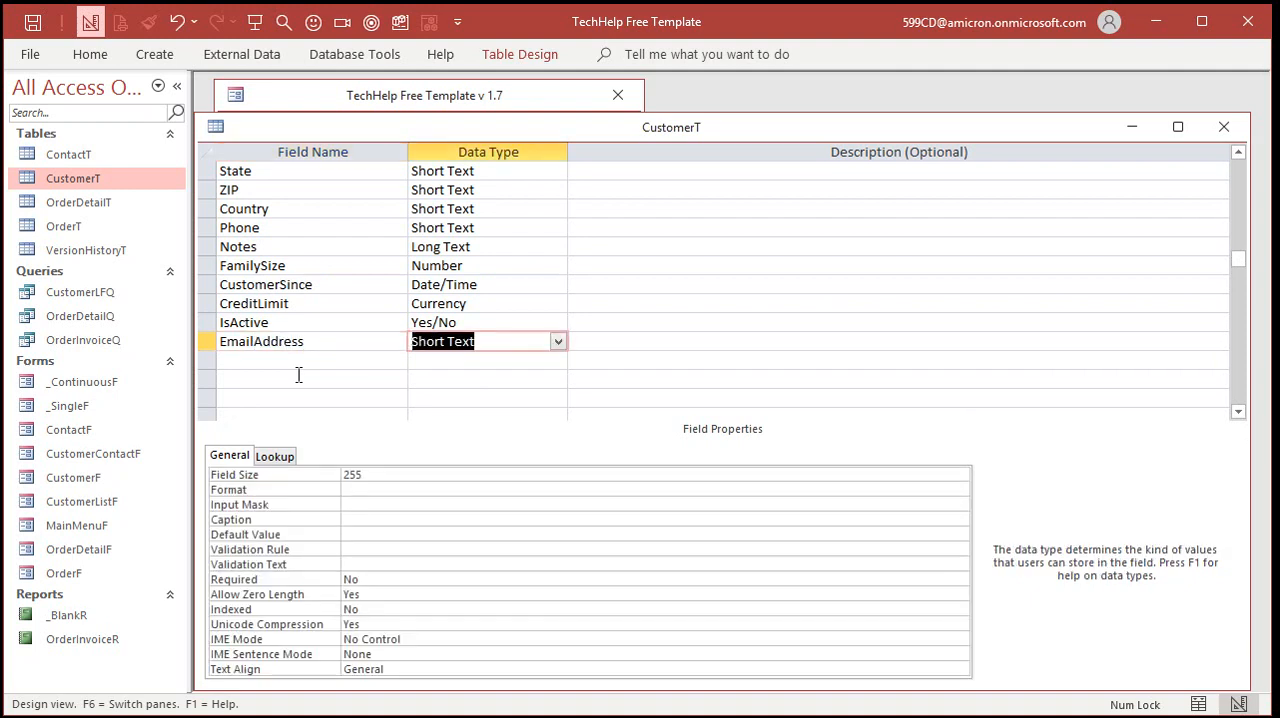
type("hyperlink")
key("Tab")
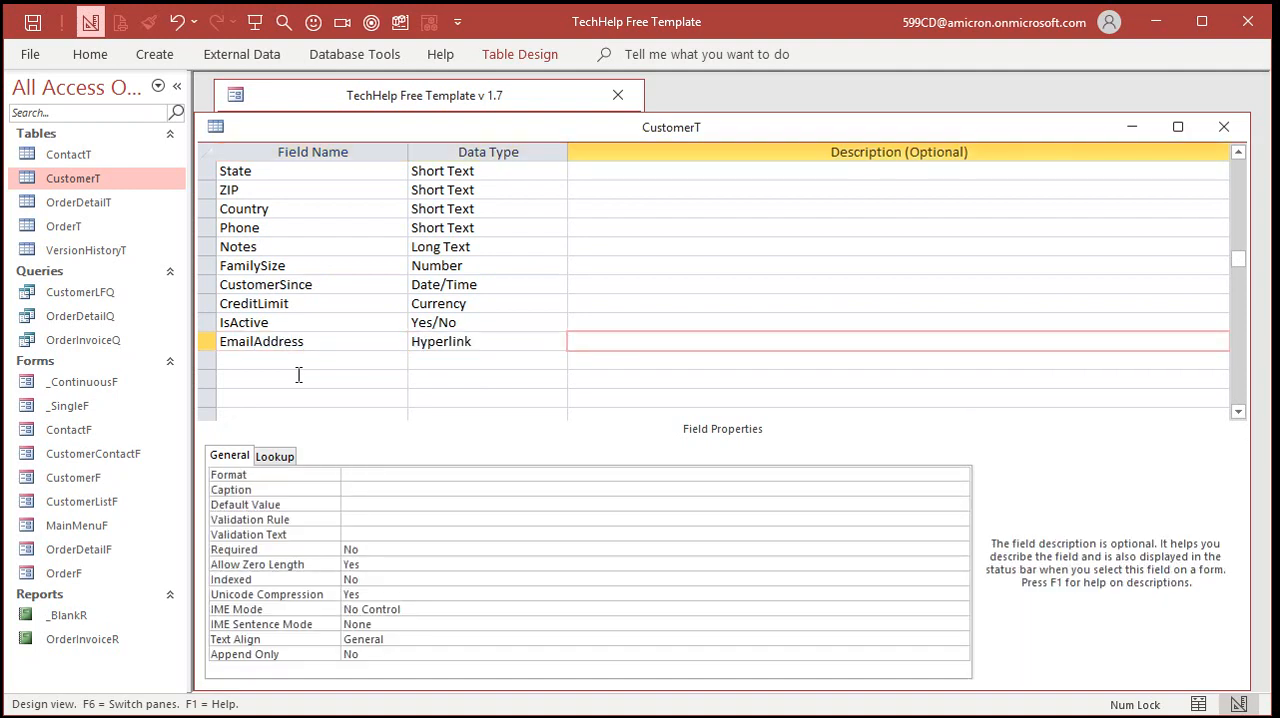
key("Tab")
Add a field named Website with the Hyperlink data type below EmailAddress
type("Website")
key("Tab")
type("h")
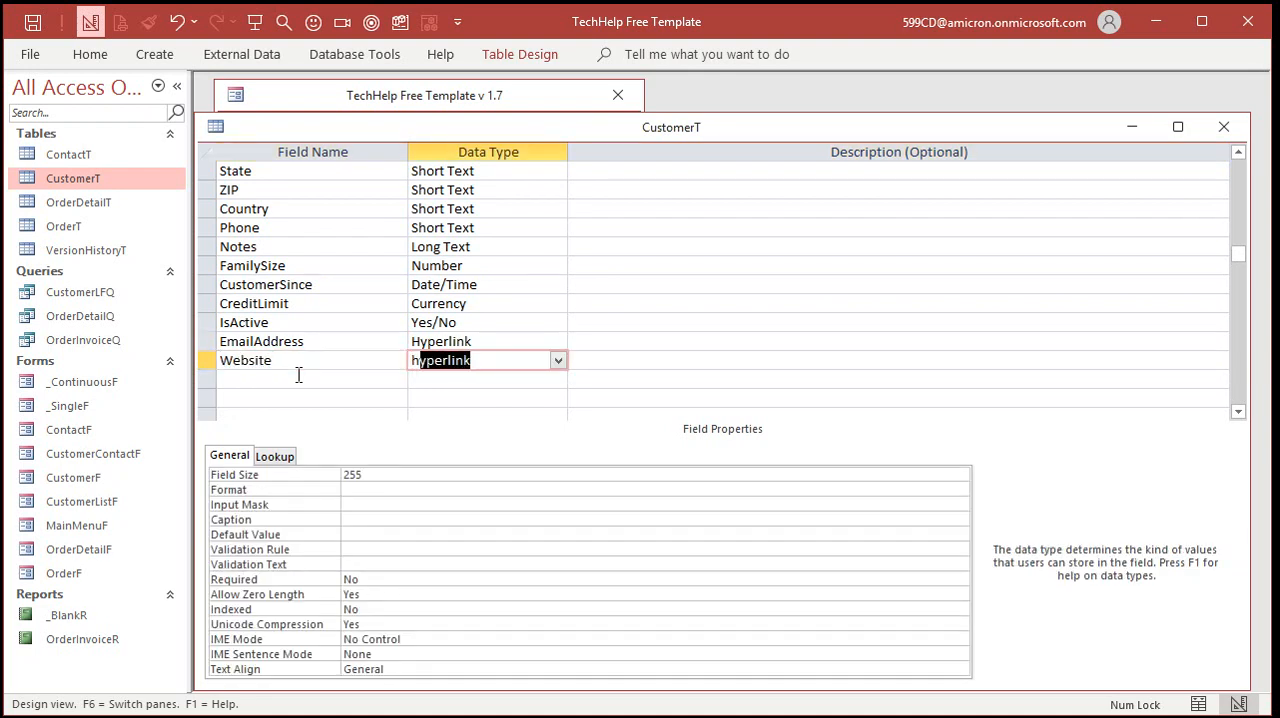
key("Tab")
key("Tab")
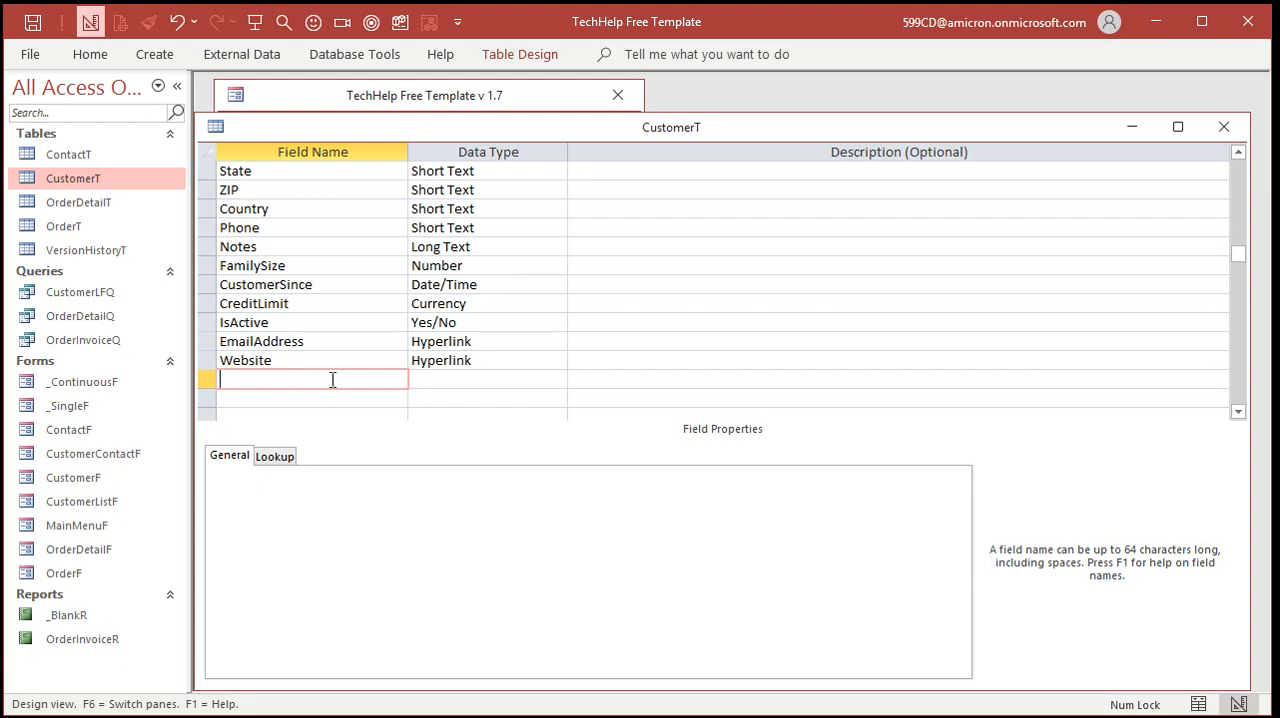
Add a field named Resume with the Hyperlink data type below Website, and save and close the table
type("Resume")
key("Tab")
type("h")
key("Tab")
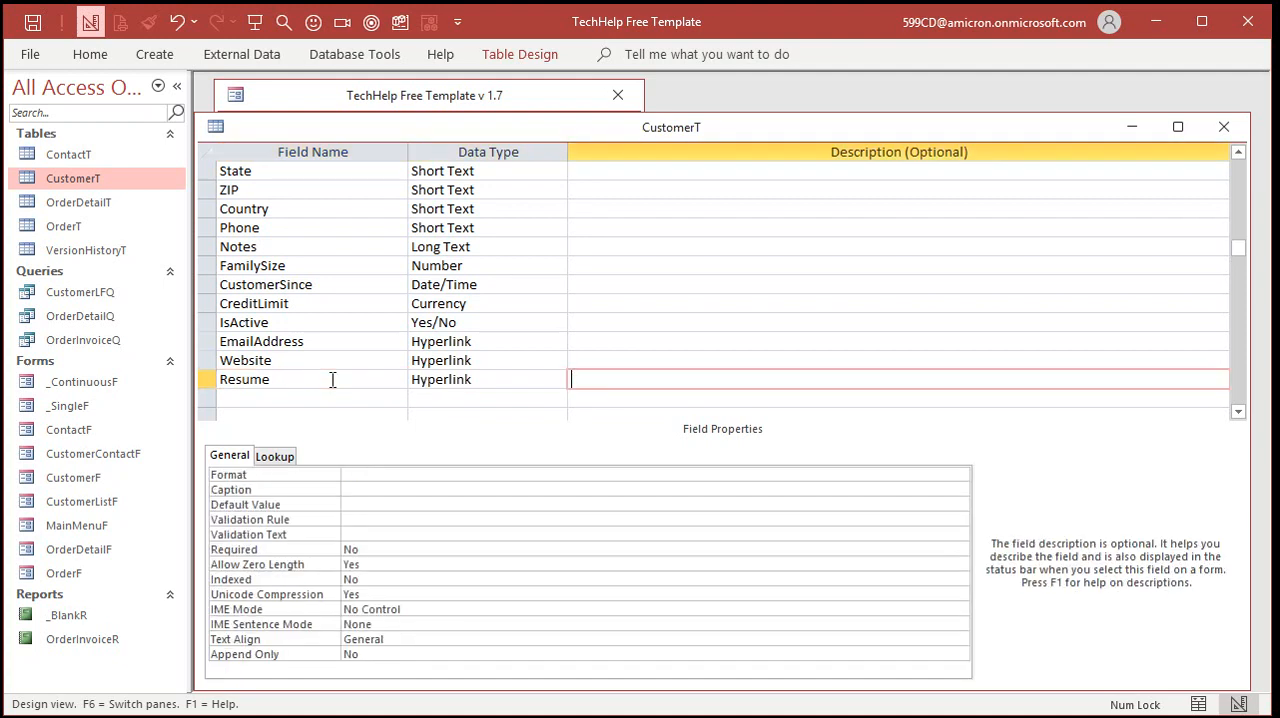
key("Tab")
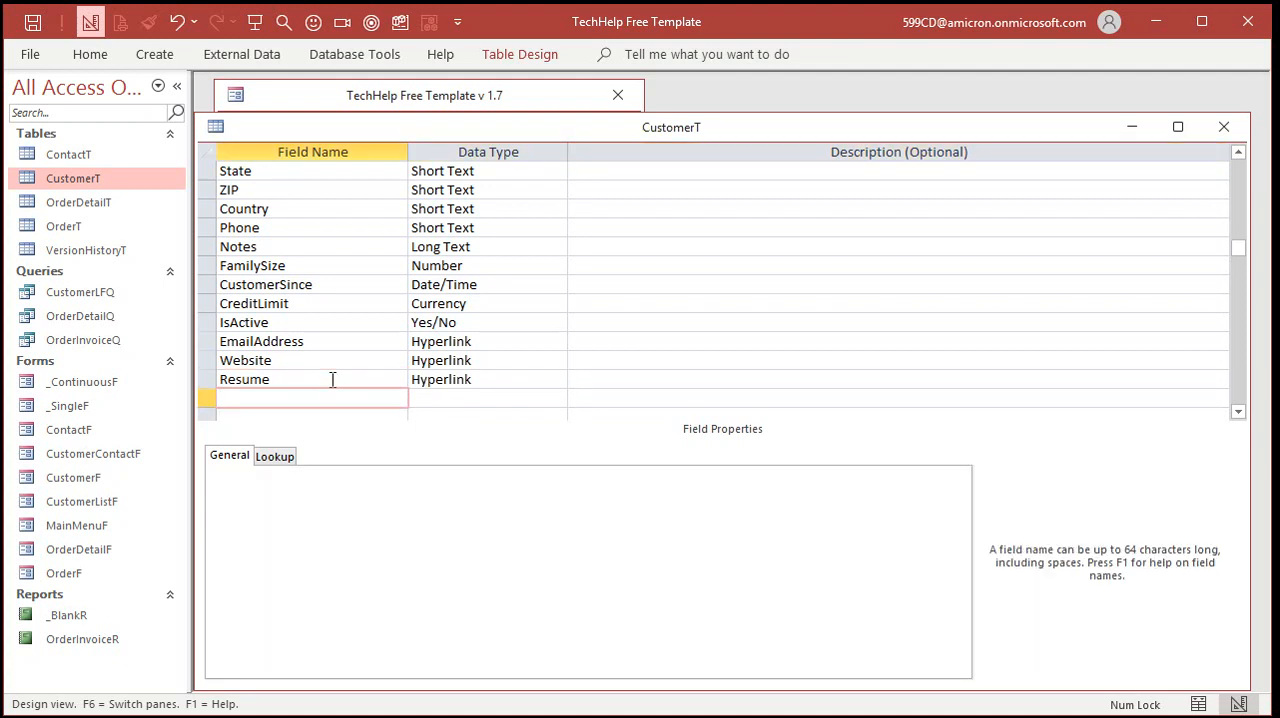
key("ctrl+s")
left_click(1223, 127)
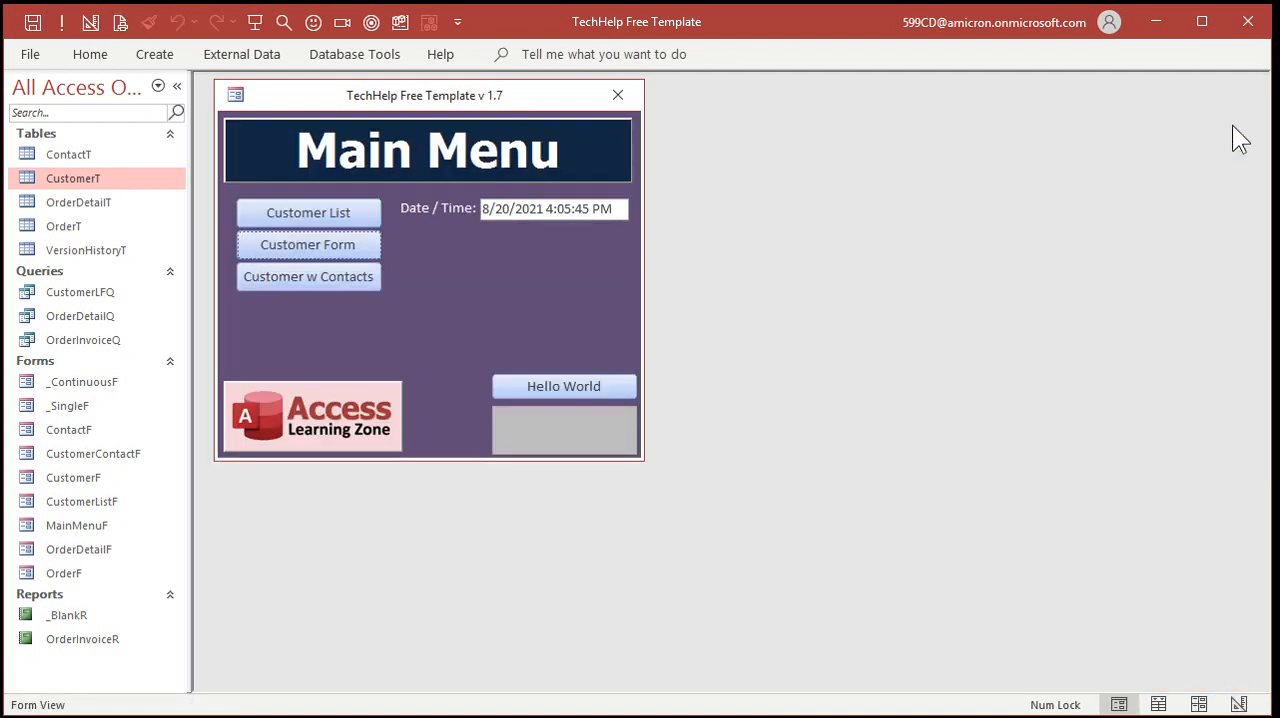
Open the customer form in Design View and make its window taller
left_click(330, 248)
right_click(700, 168)
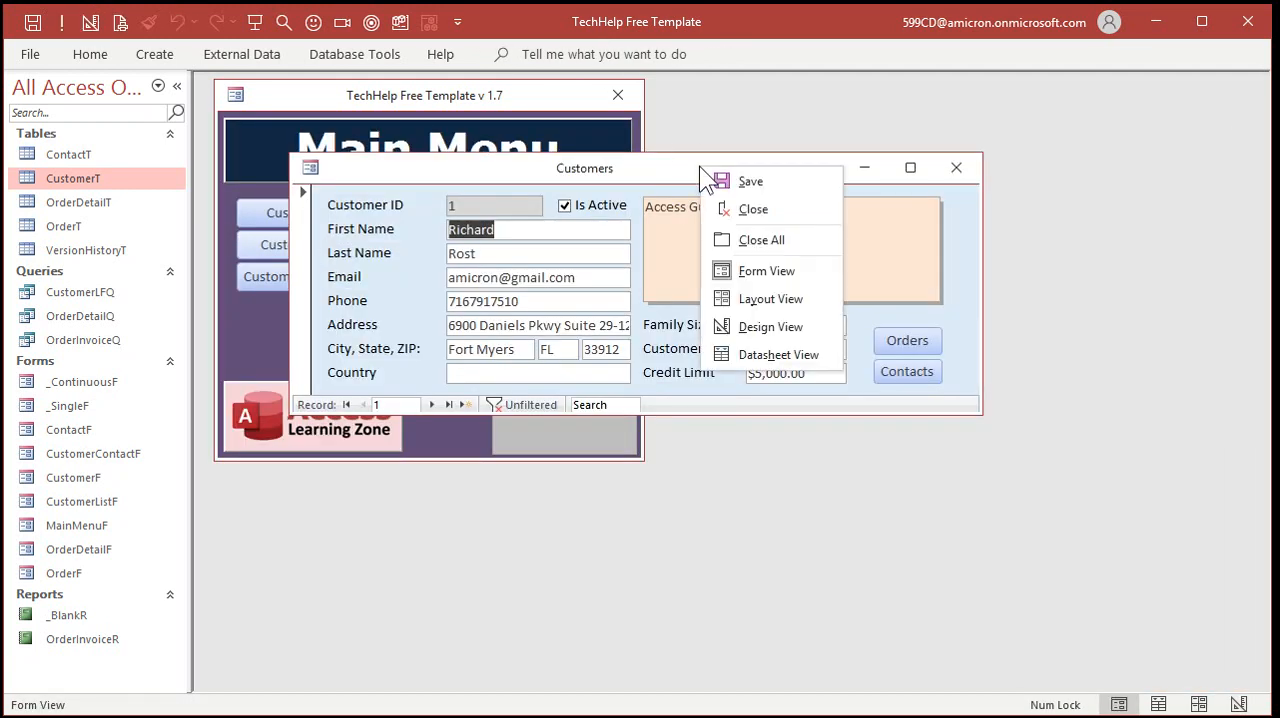
left_click(768, 320)
left_click_drag(823, 416, 828, 574)
Place the EmailAddress, Website and Resume fields together on CustomerF below Country, and close the Field List
left_click(527, 54)
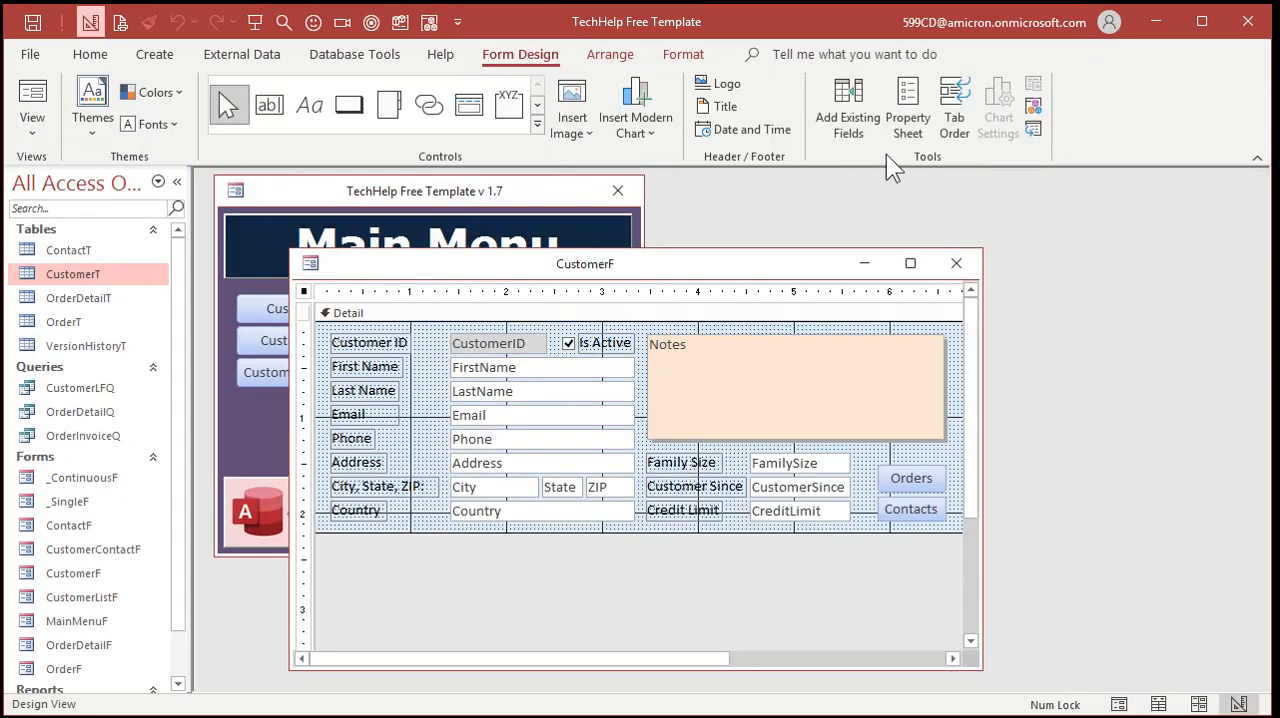
left_click(868, 130)
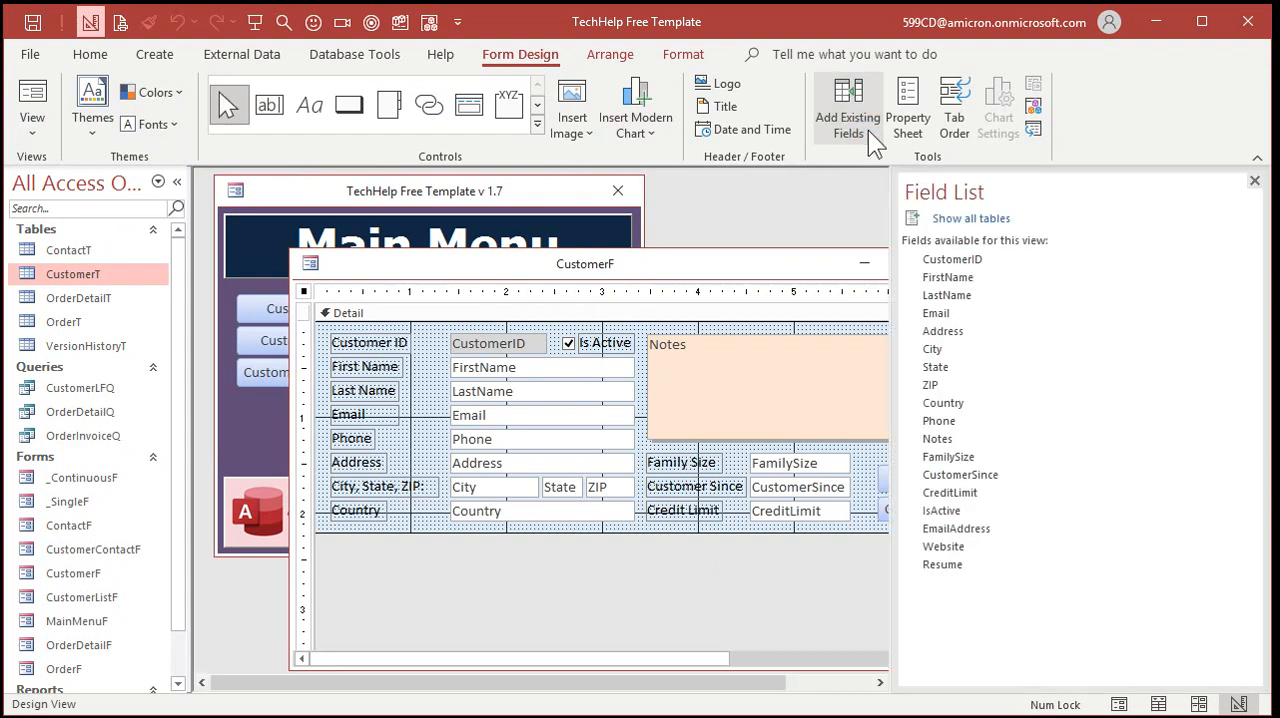
left_click(955, 530)
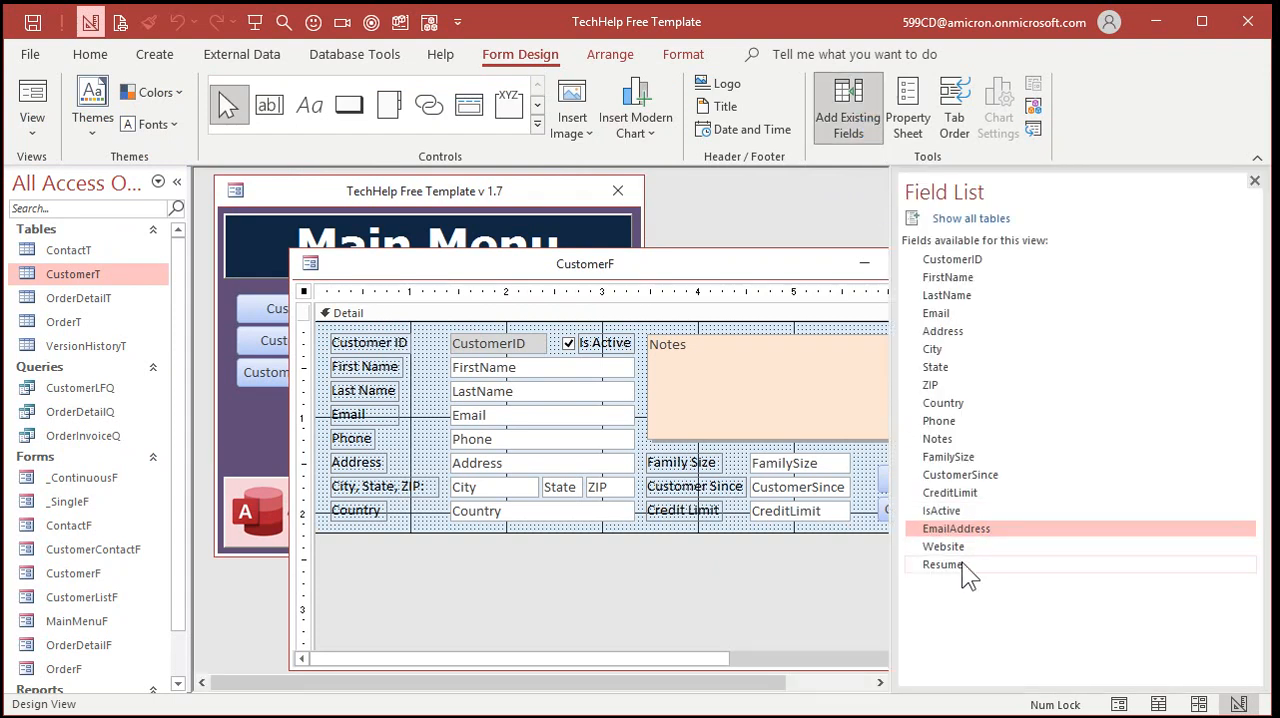
left_click(945, 565, "shift")
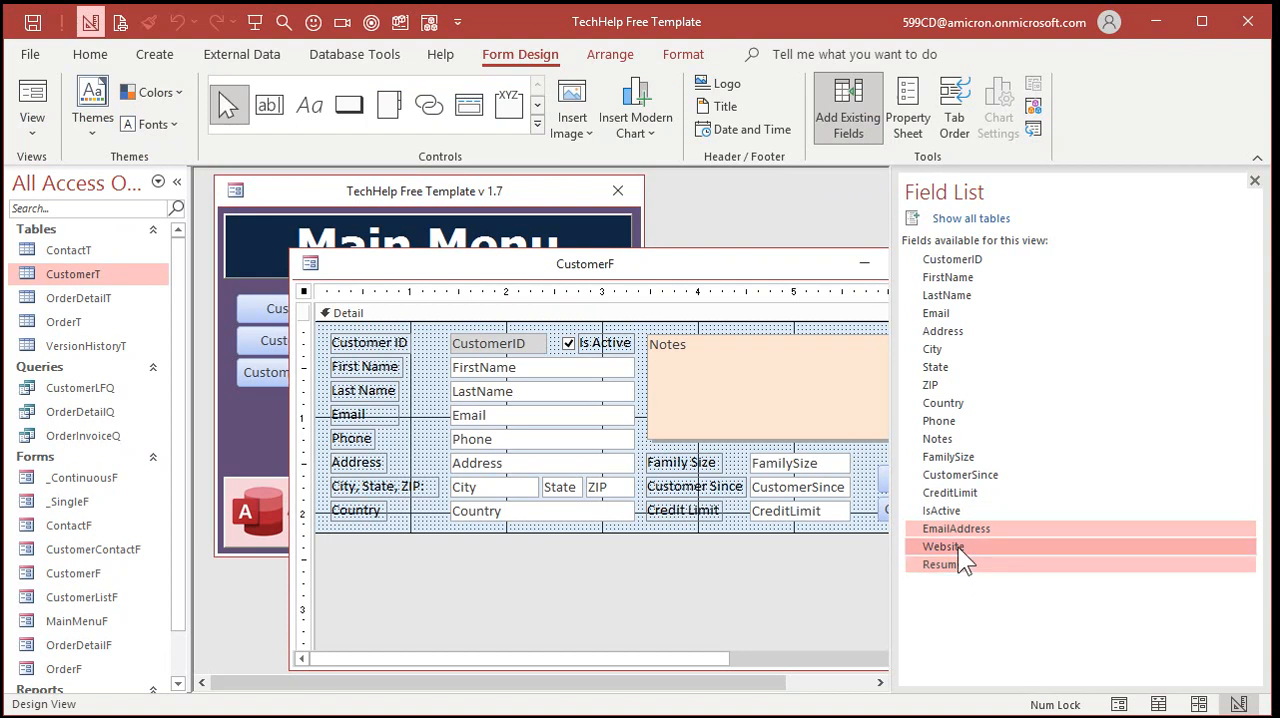
left_click_drag(937, 546, 452, 542)
left_click_drag(797, 614, 797, 636)
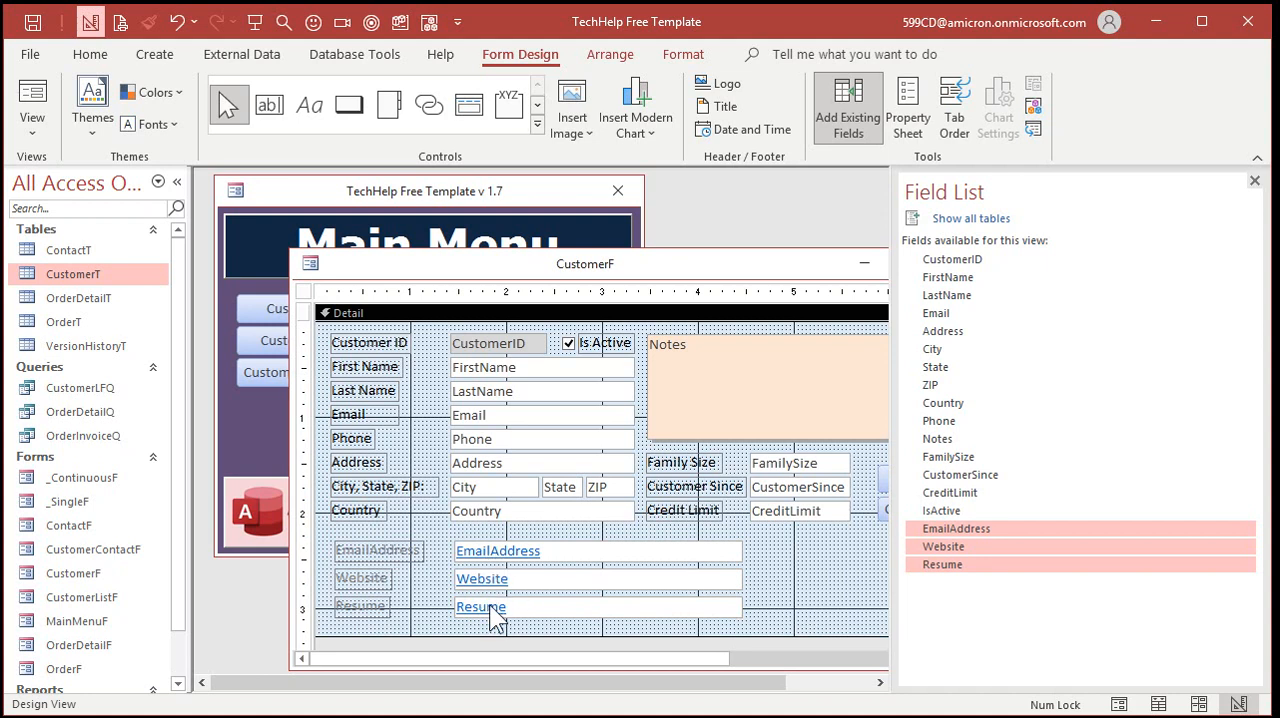
left_click(1254, 183)
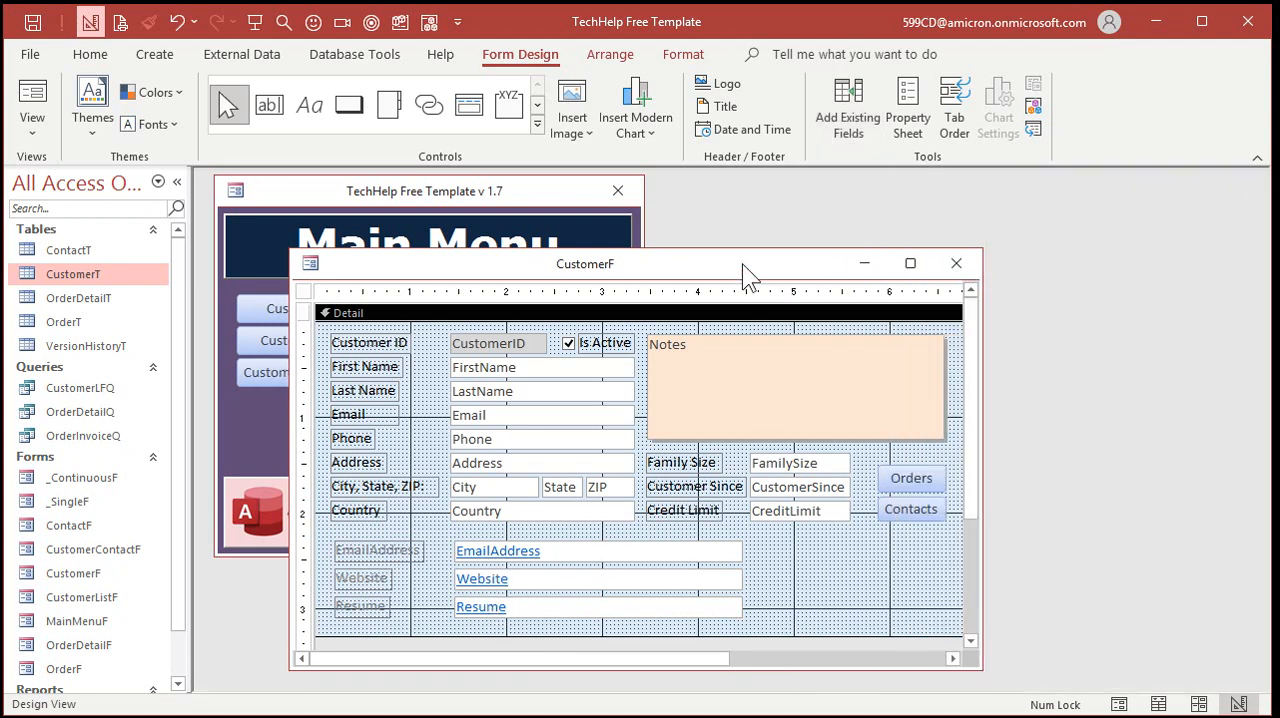
Reposition the CustomerF design window, close it, and reopen the customer form in Form View
left_click_drag(742, 263, 700, 239)
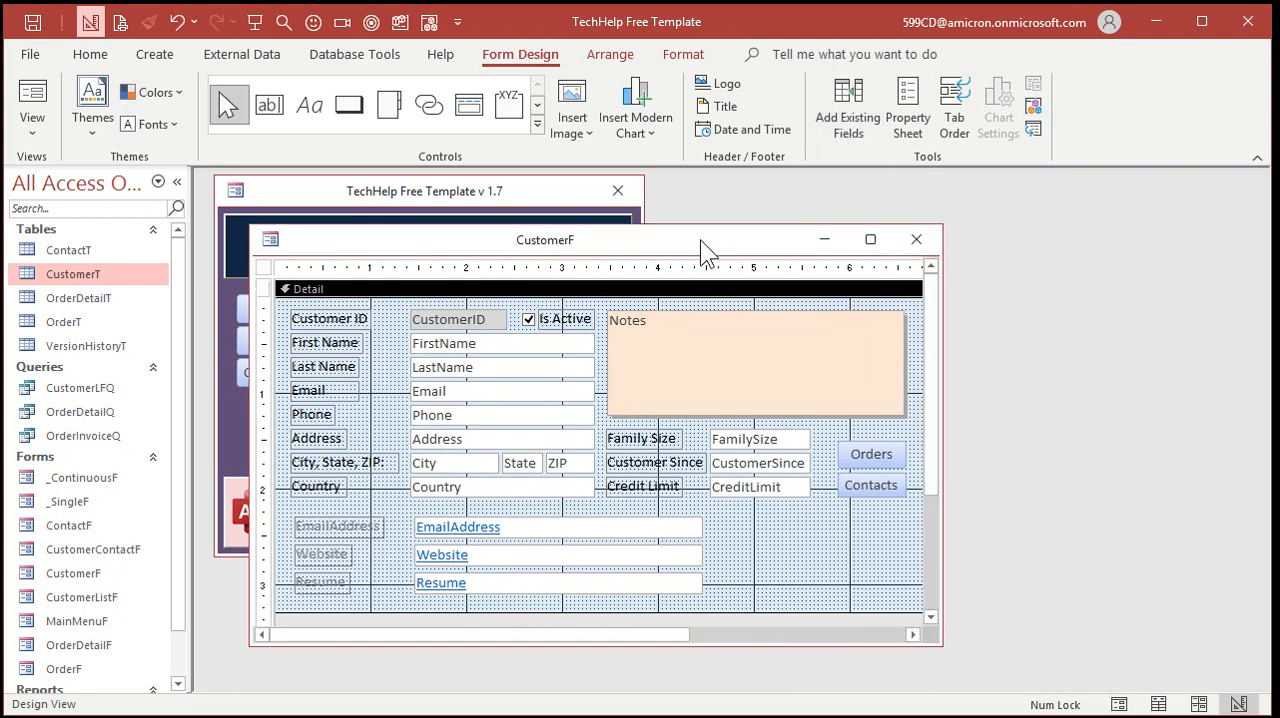
left_click(914, 238)
left_click(357, 343)
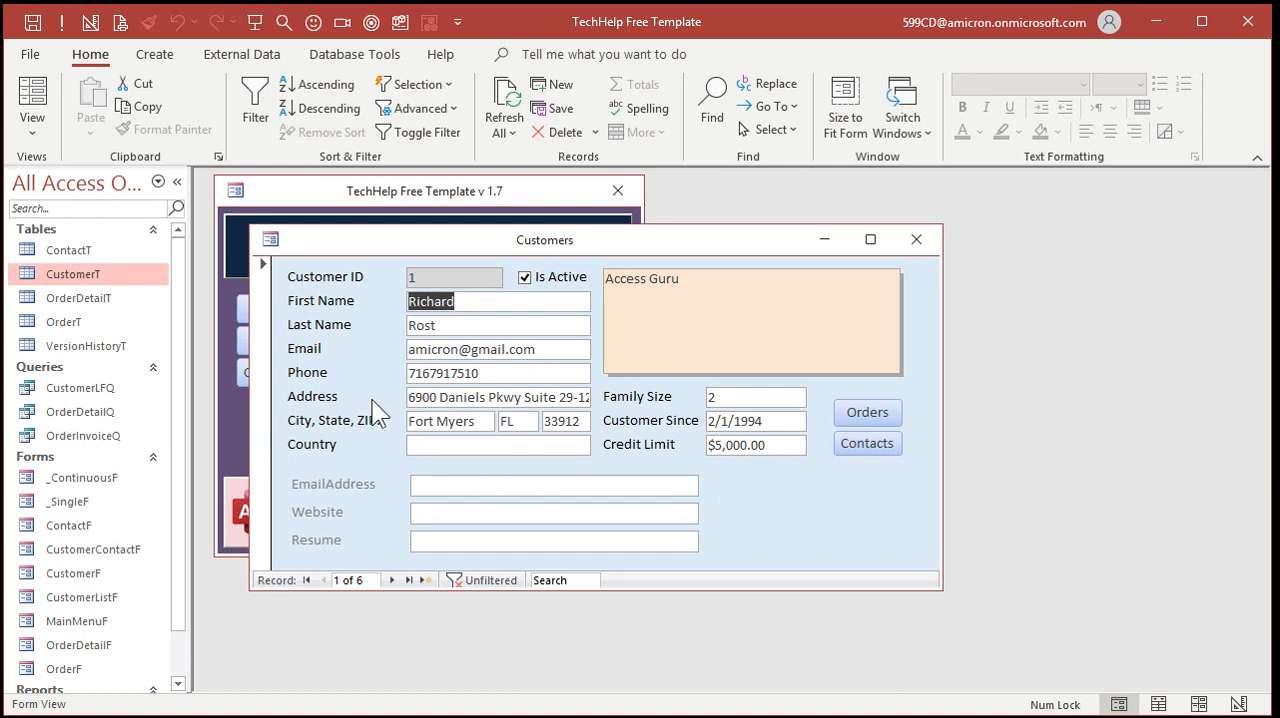
Enter the customer's e-mail in EmailAddress and 599cd.com in Website for the first customer record
left_click(450, 484)
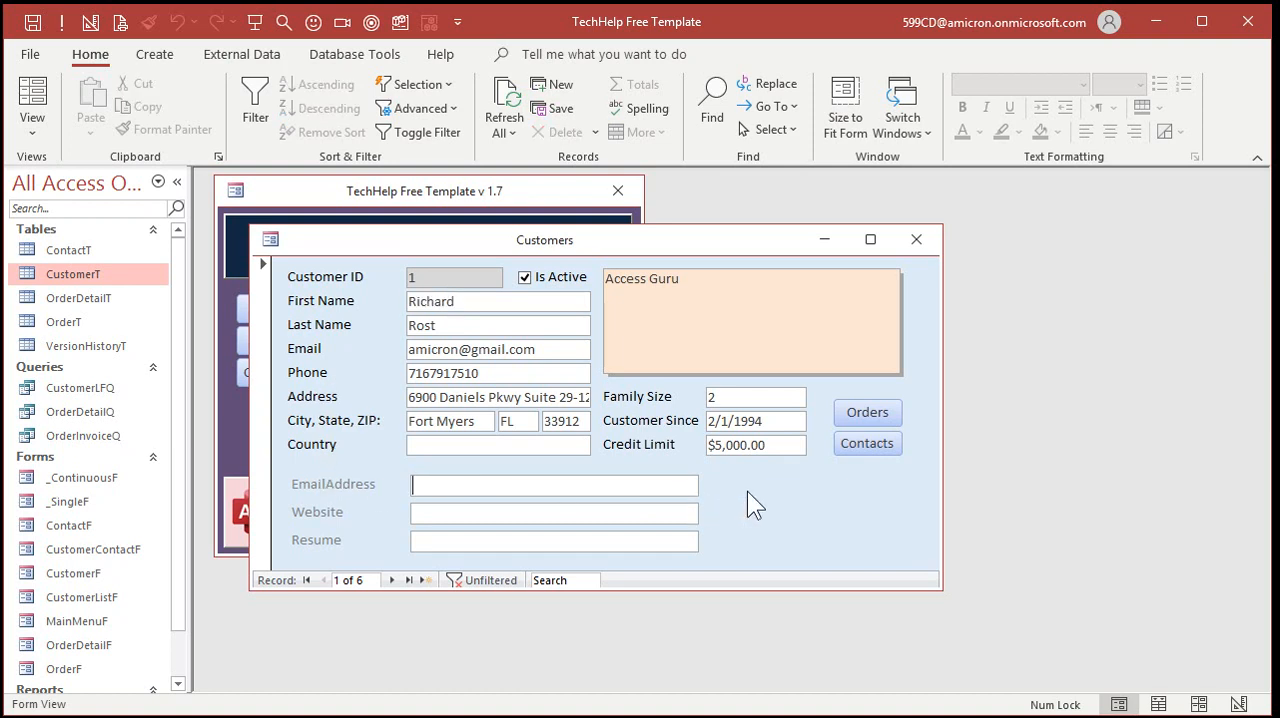
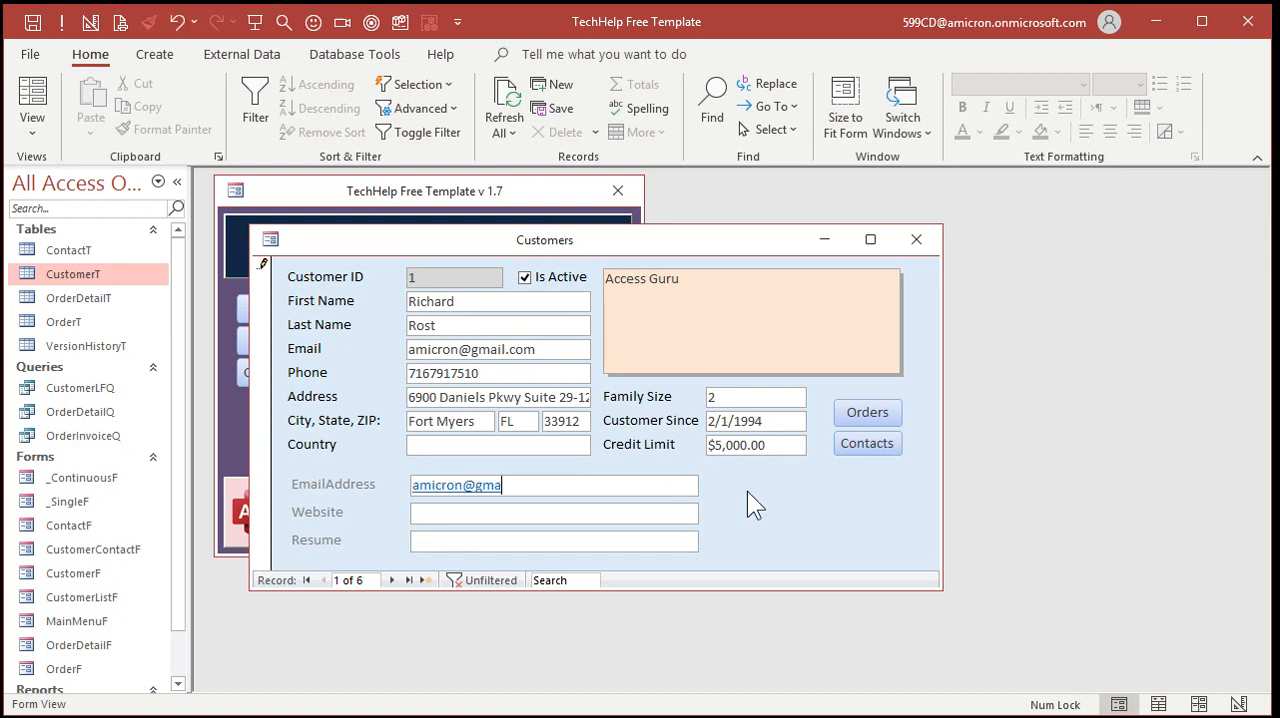
key("Tab")
type("599cd.com")
key("Tab")
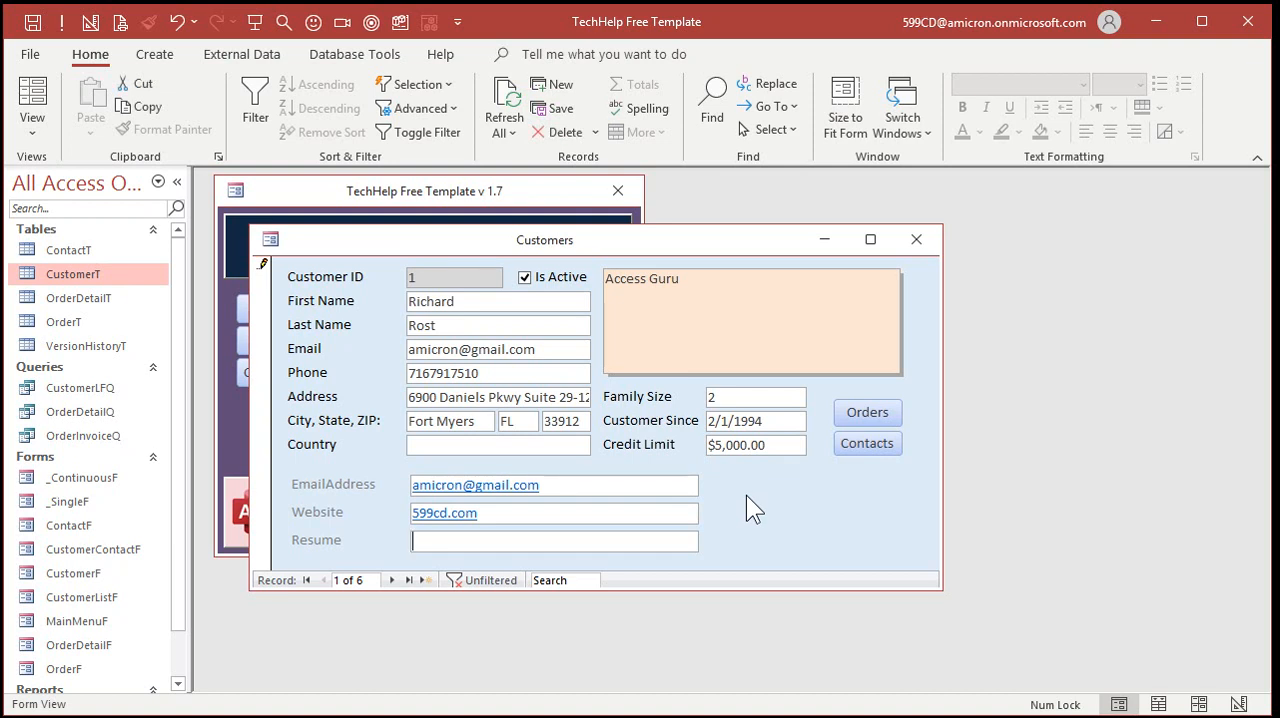
Follow the EmailAddress and Website hyperlinks to test them
left_click(525, 493)
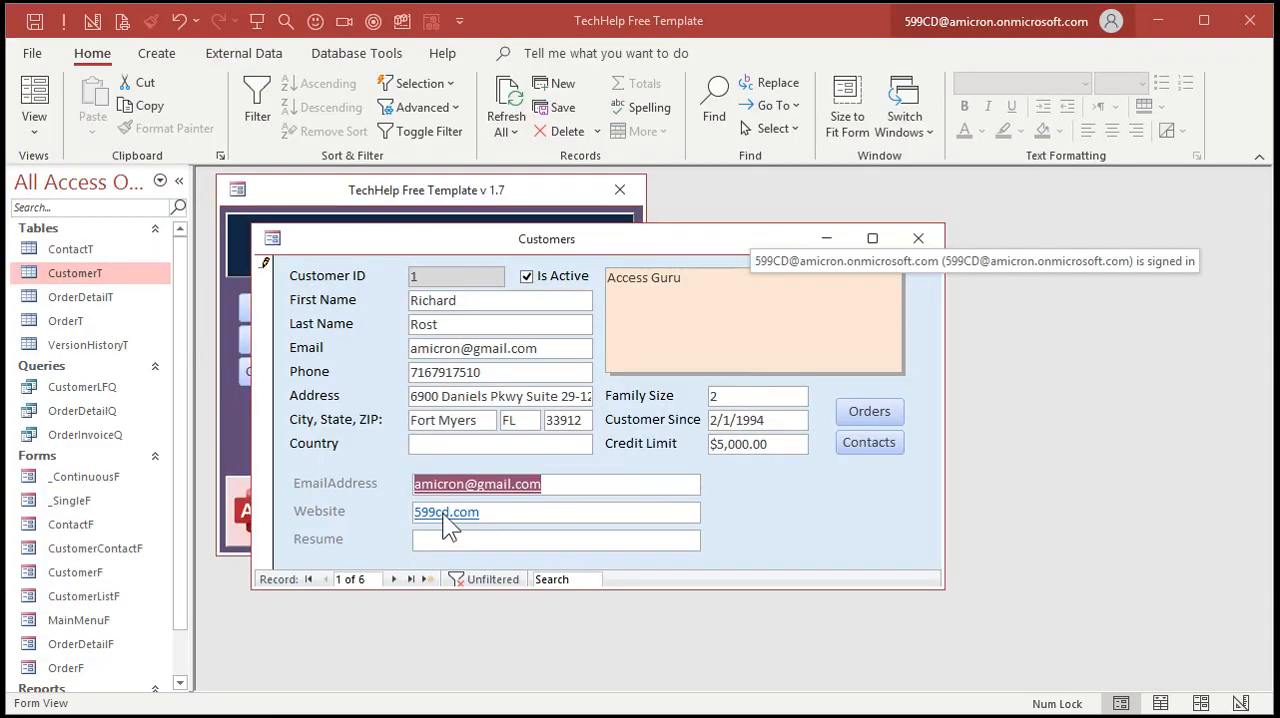
left_click(490, 516)
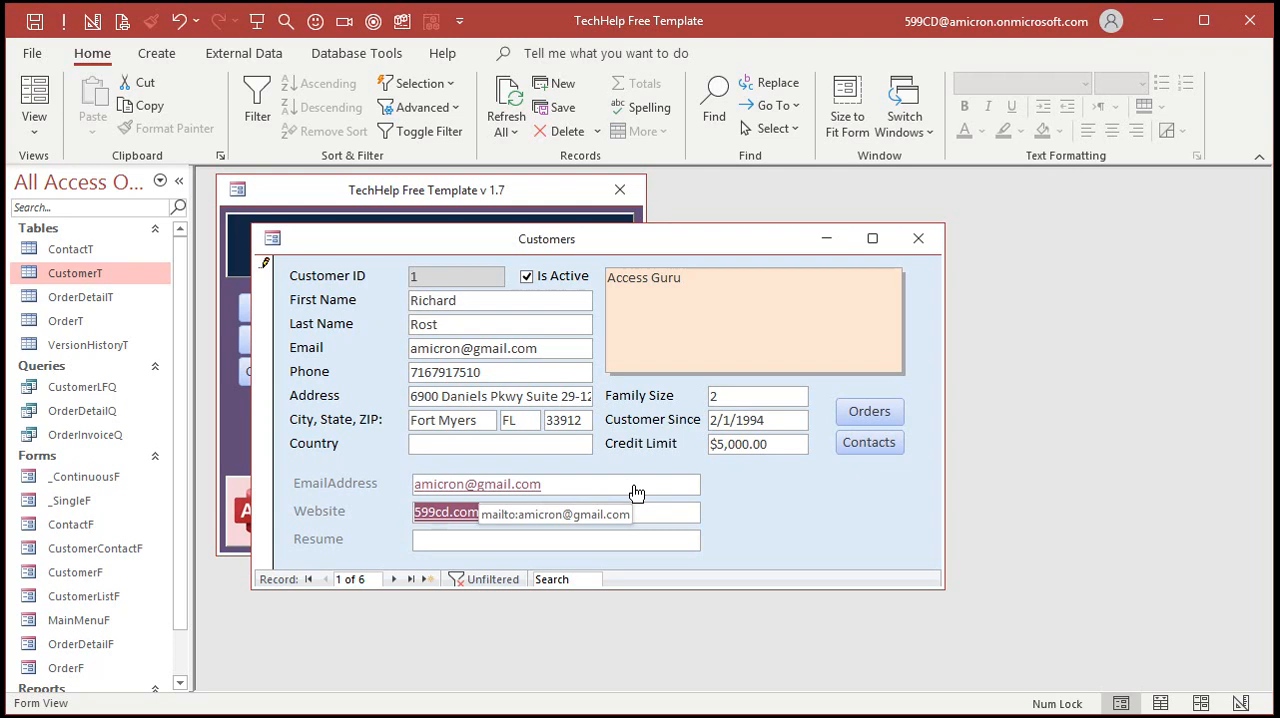
Edit the EmailAddress hyperlink, replacing only its display text with a different e-mail address
right_click(556, 491)
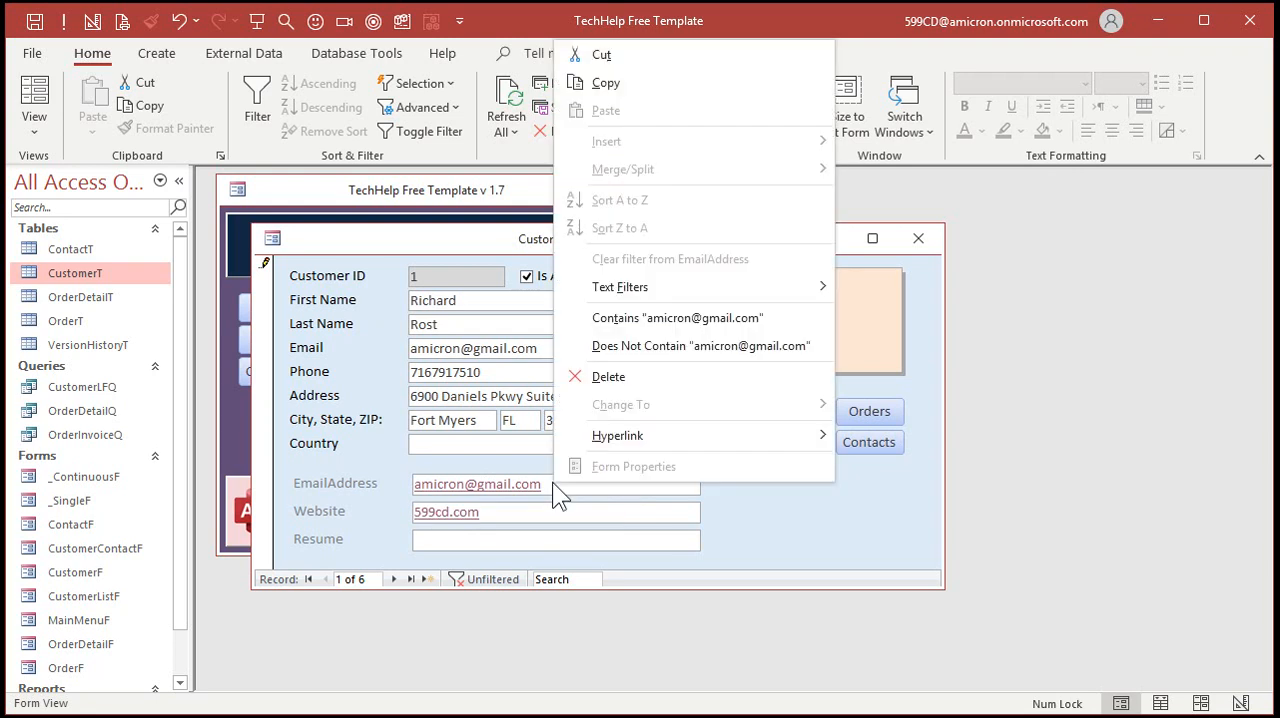
mouse_move(644, 432)
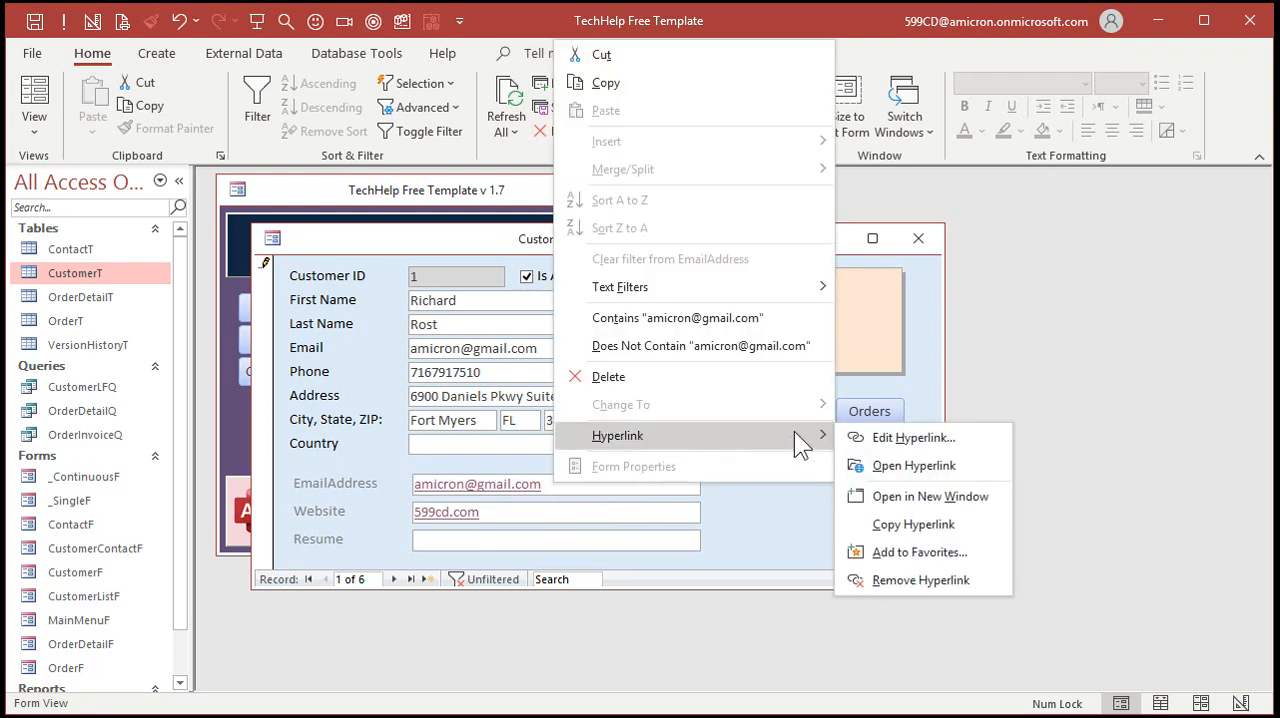
left_click(937, 439)
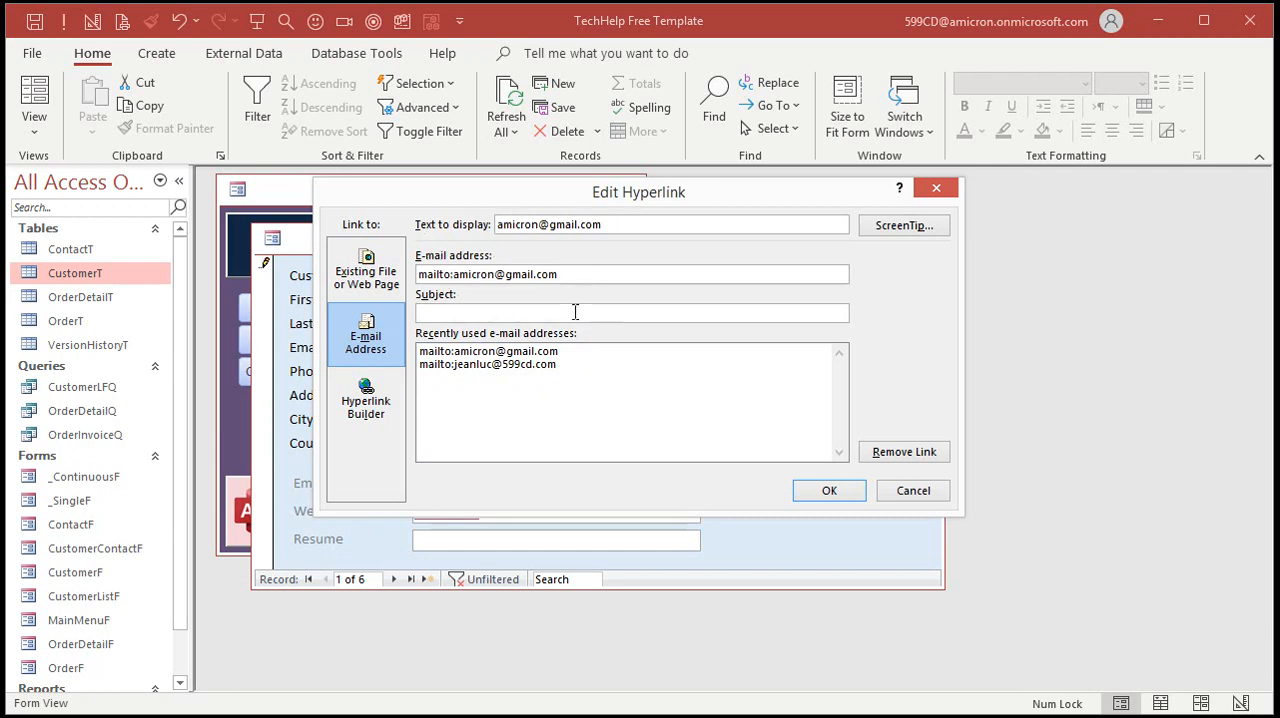
left_click_drag(620, 224, 476, 222)
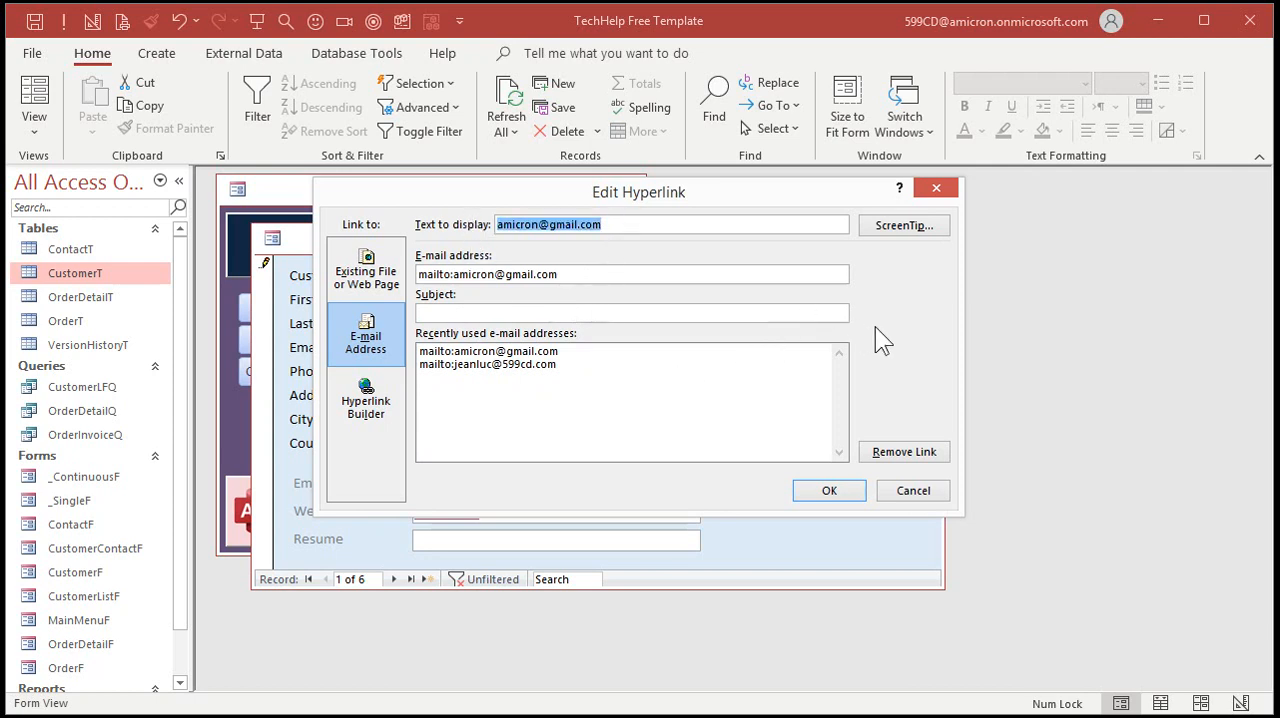
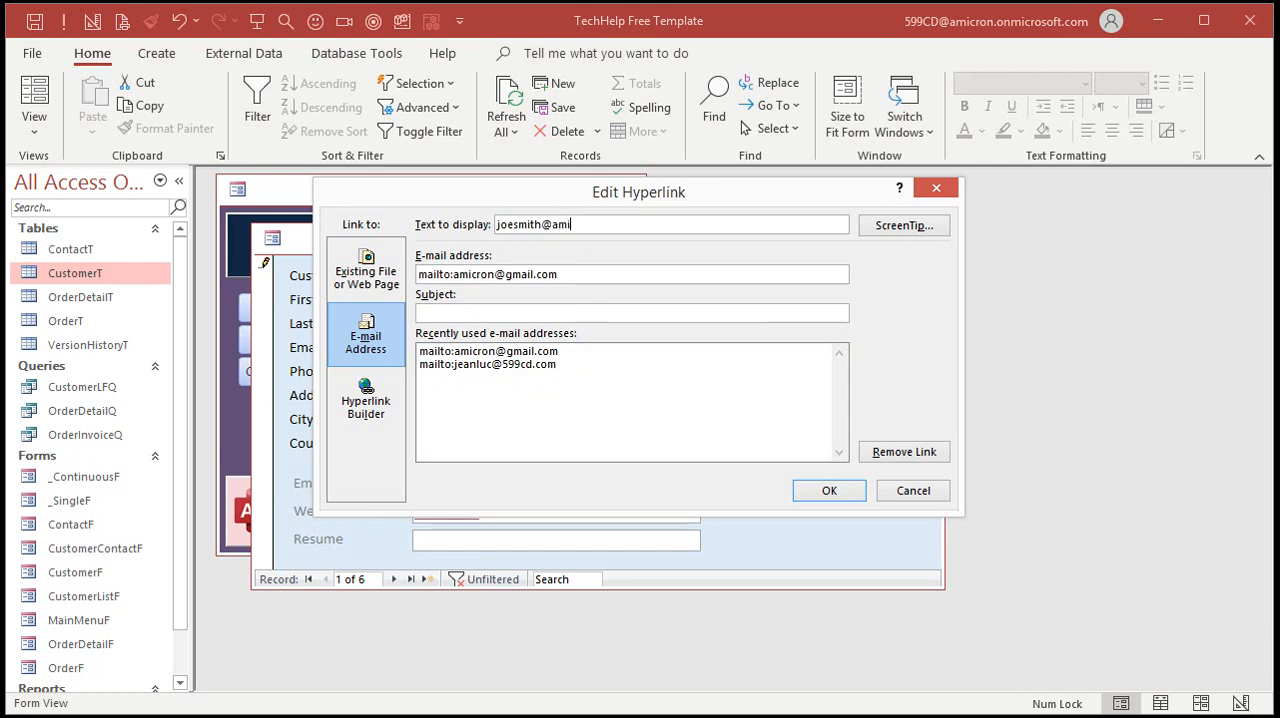
key("Tab")
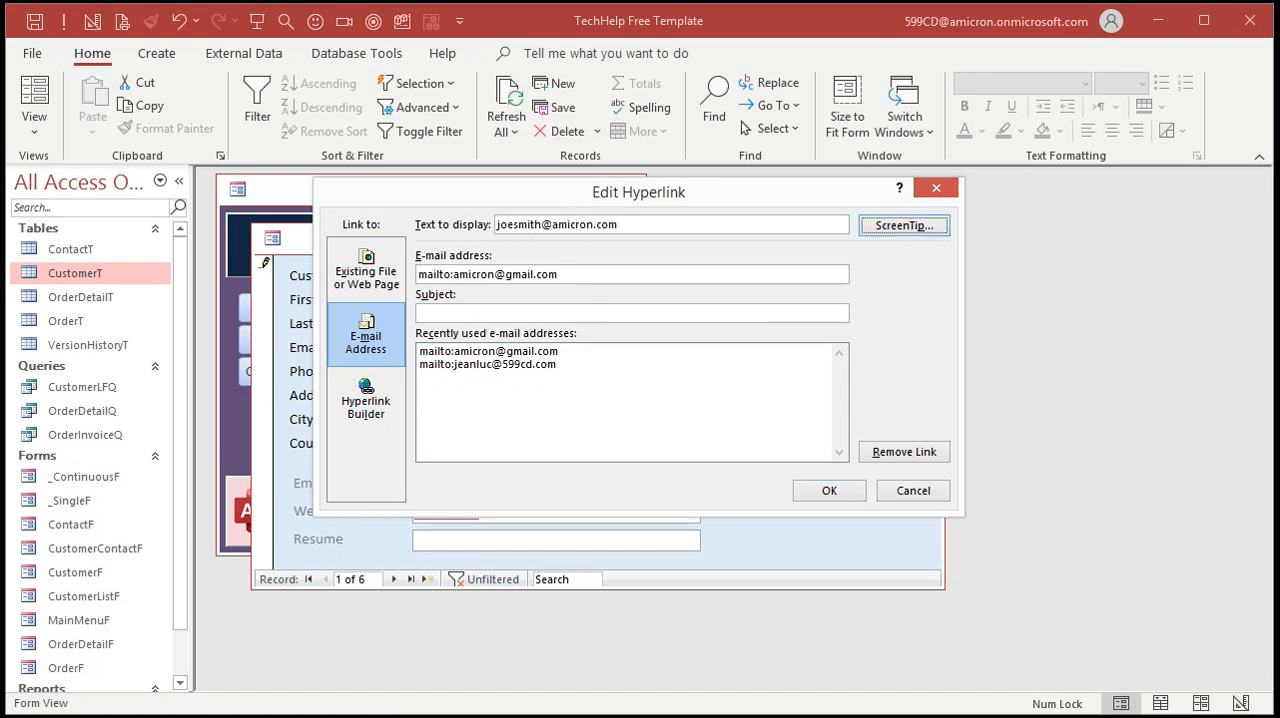
left_click(829, 490)
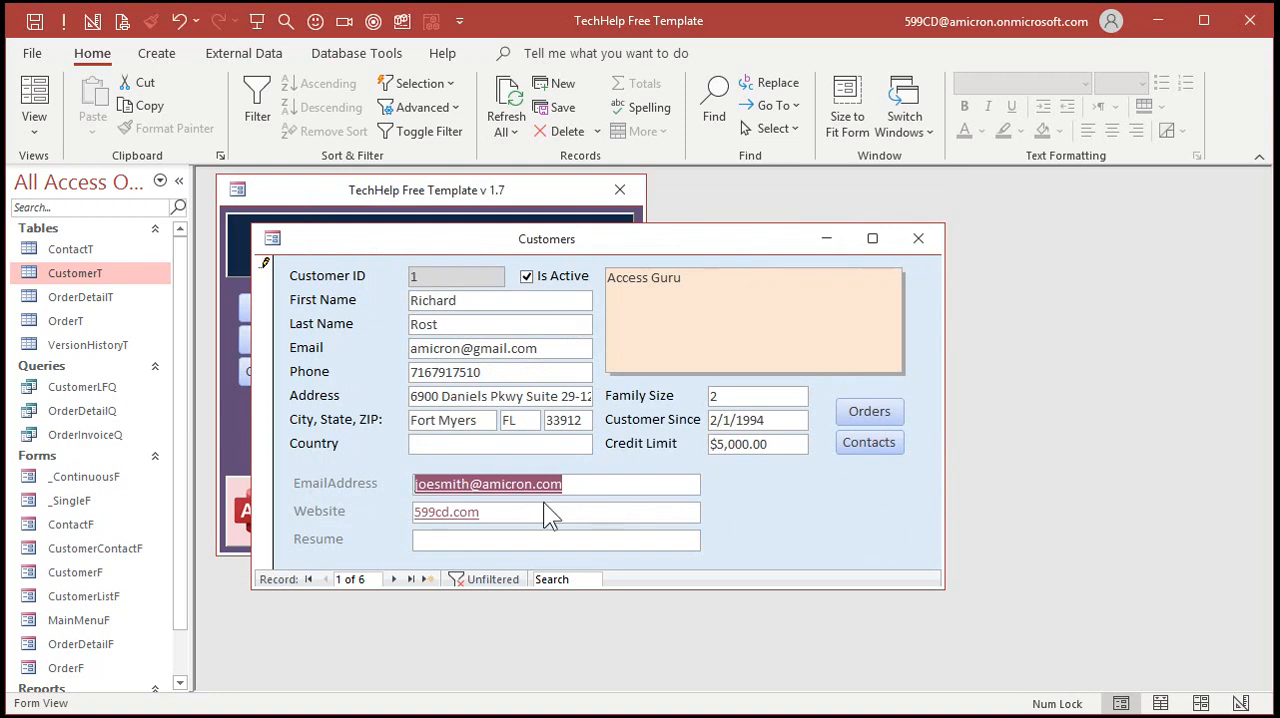
Edit the EmailAddress hyperlink, changing its display text to "Email" followed by the customer's short first name
mouse_move(537, 490)
right_click(537, 489)
mouse_move(613, 437)
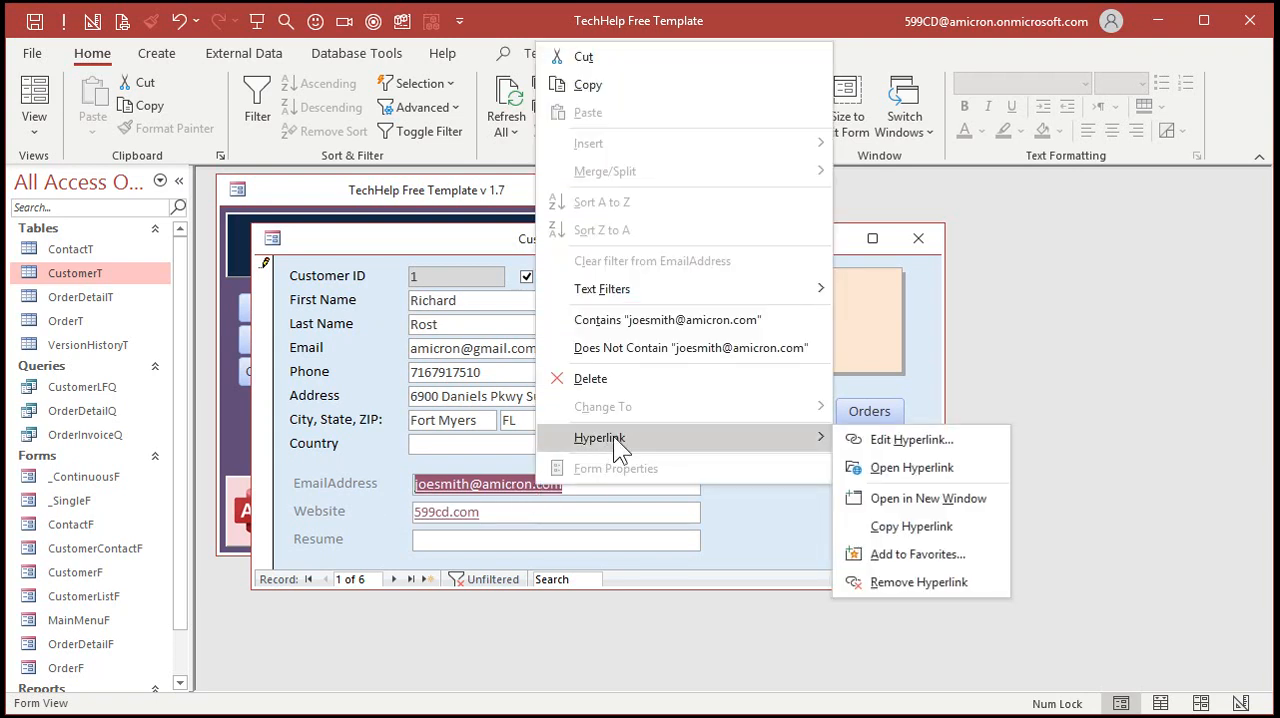
left_click(887, 437)
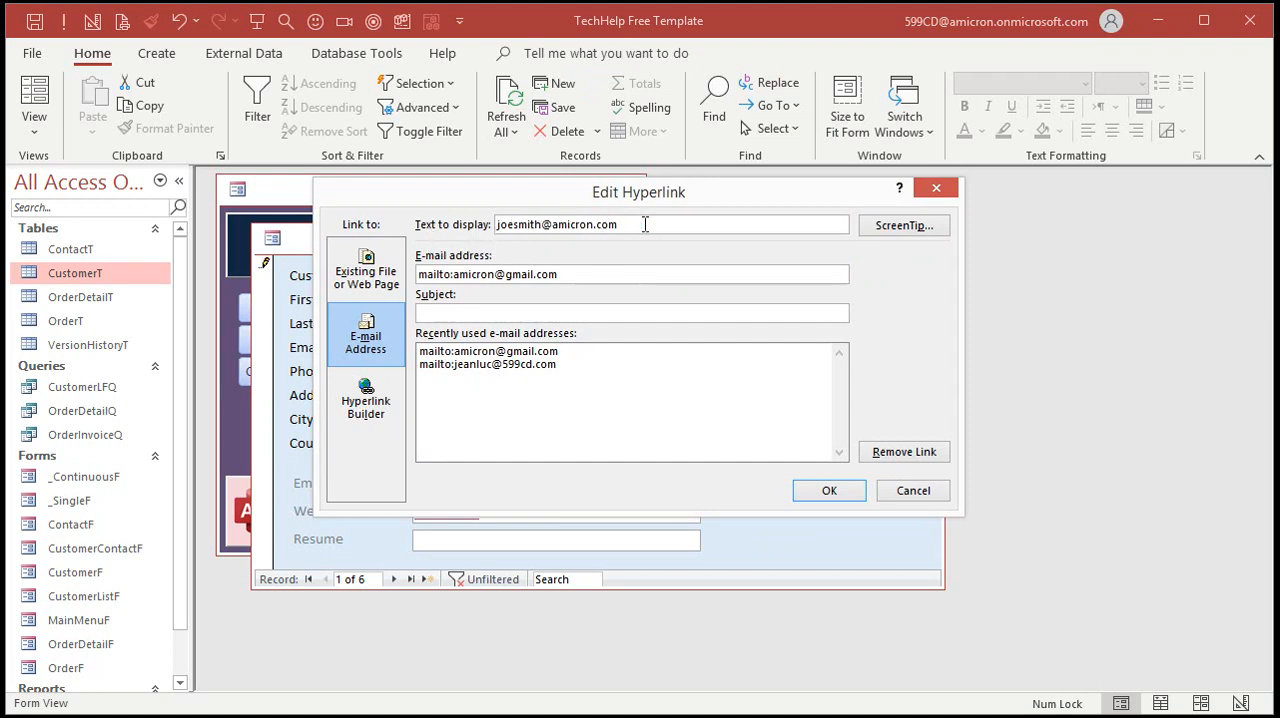
left_click_drag(645, 224, 452, 212)
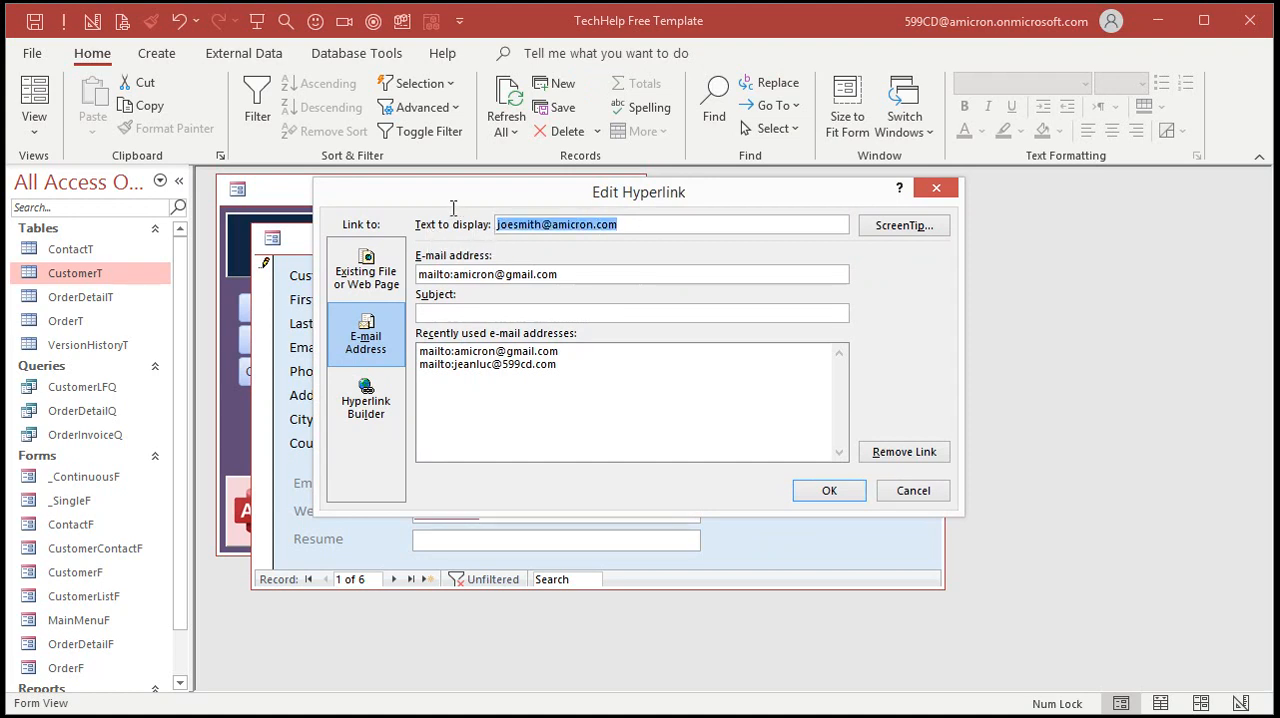
type("Email Rich")
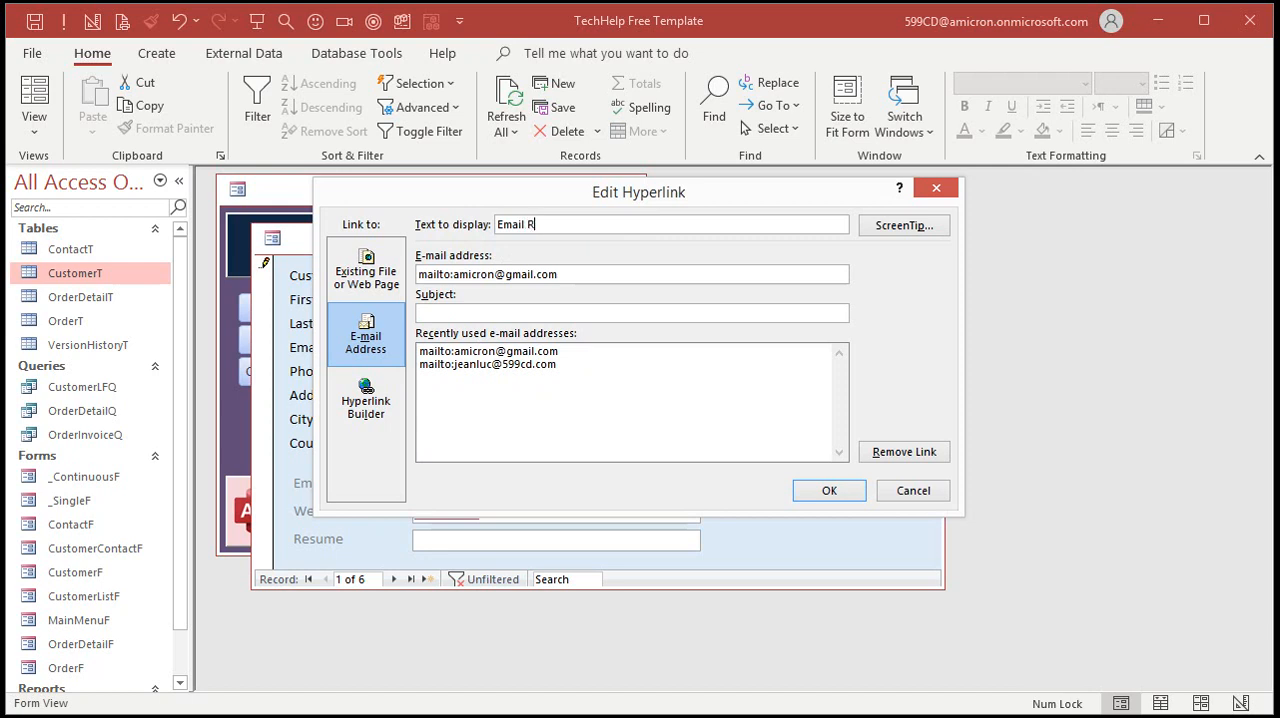
left_click(796, 490)
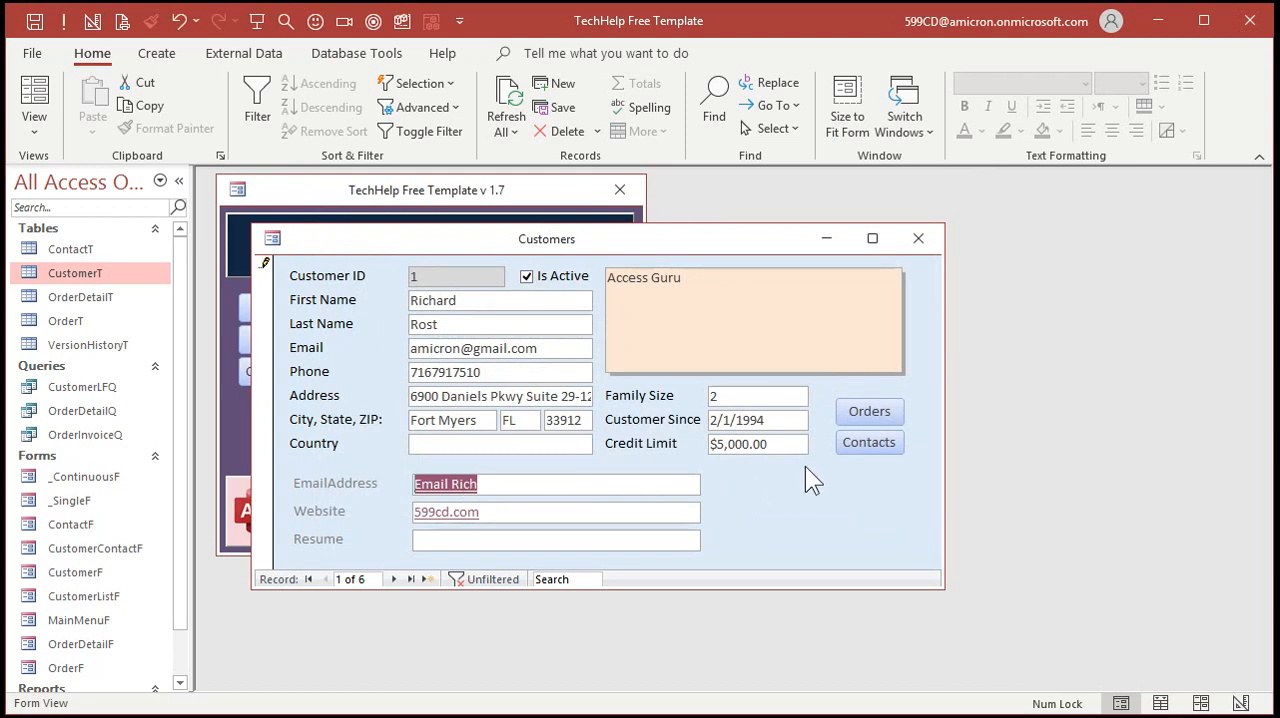
Move through the fields from Email to EmailAddress and show the hyperlink's full stored text in edit mode
left_click_drag(552, 345, 372, 360)
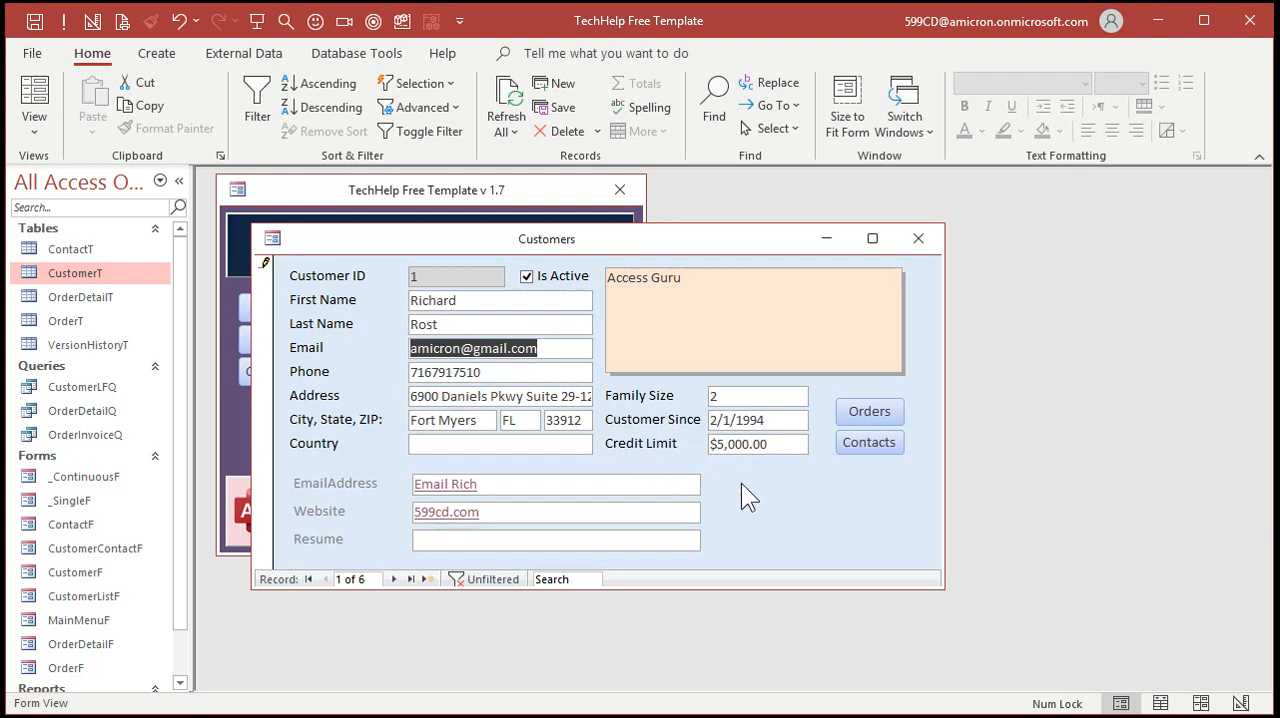
key("Tab")
key("Tab")
key("Tab")
key("Tab")
key("Tab")
key("Tab")
key("Tab")
key("Tab")
key("Tab")
key("Tab")
key("Tab")
key("Tab")
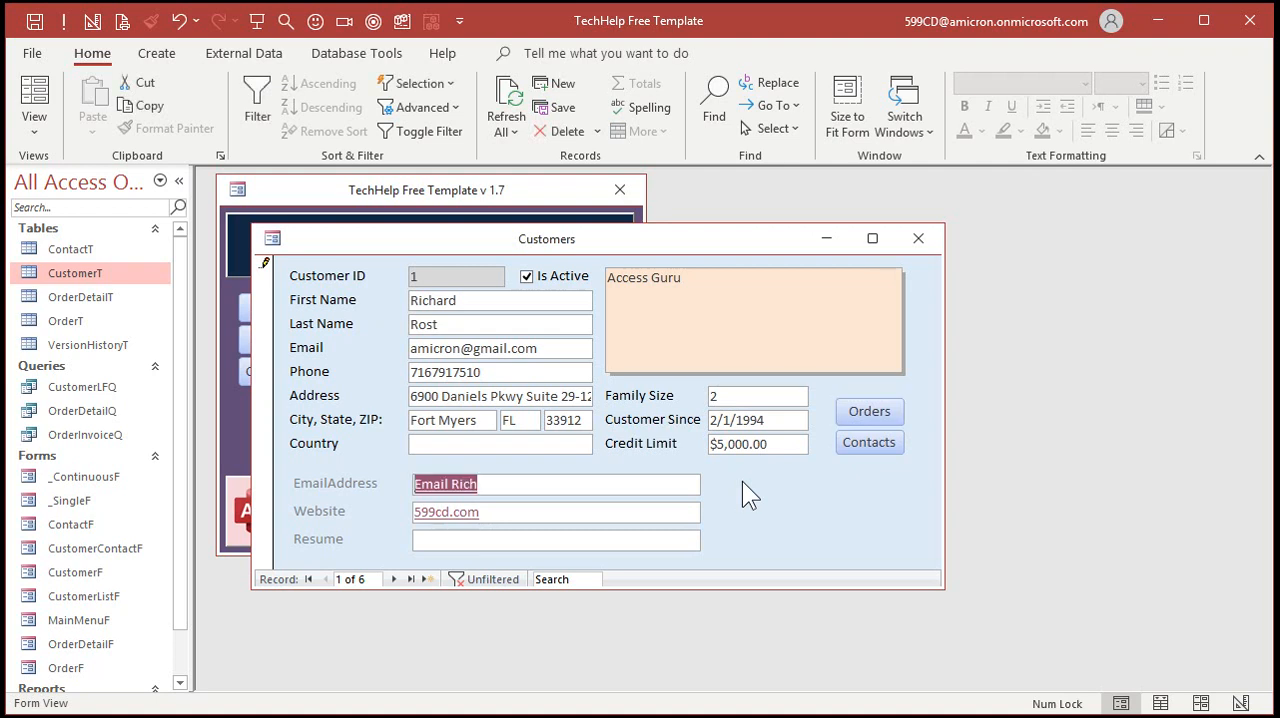
key("F2")
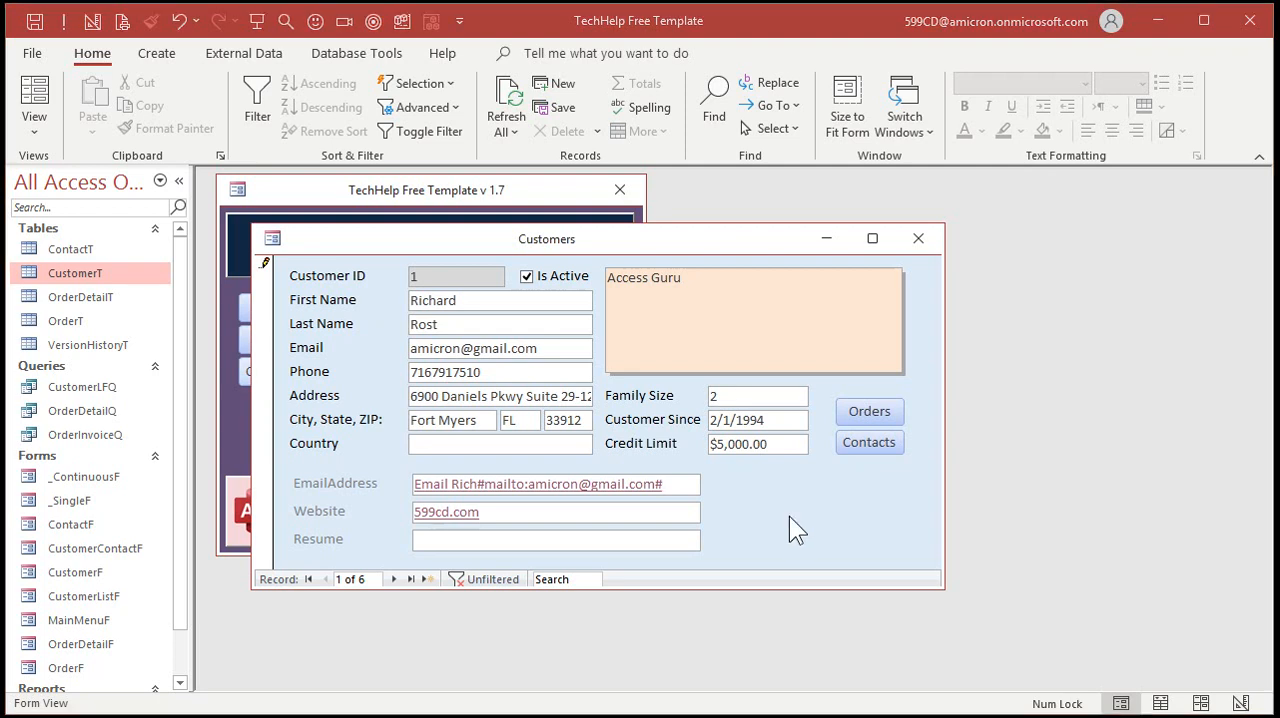
Go to the second customer record and enter the customer's e-mail in EmailAddress
left_click(393, 579)
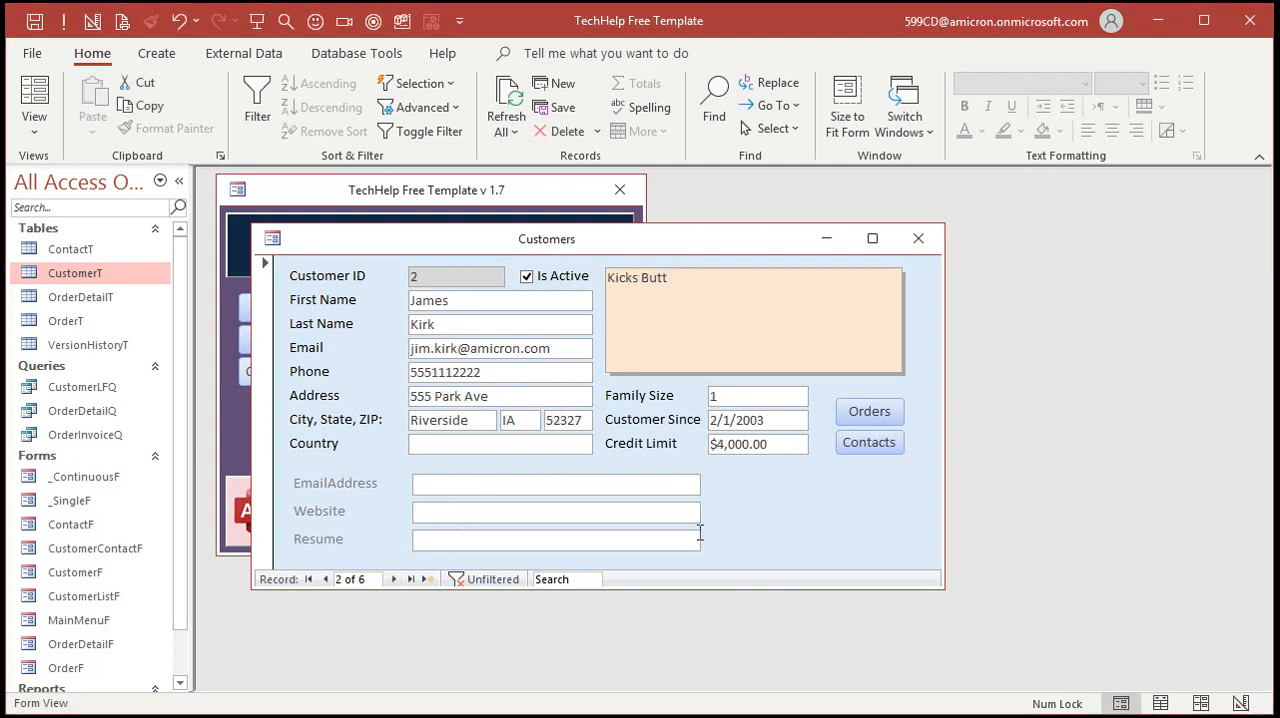
key("Tab")
Go to the third customer record and enter the customer's e-mail in EmailAddress
left_click(393, 579)
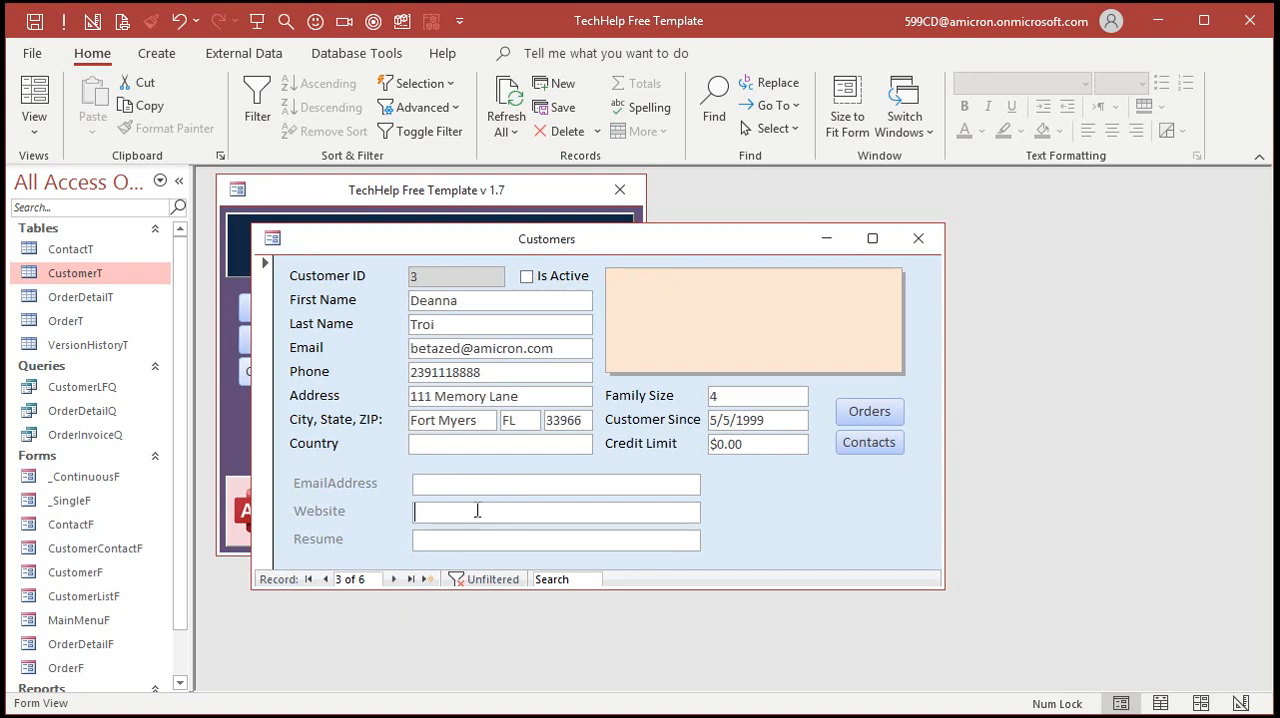
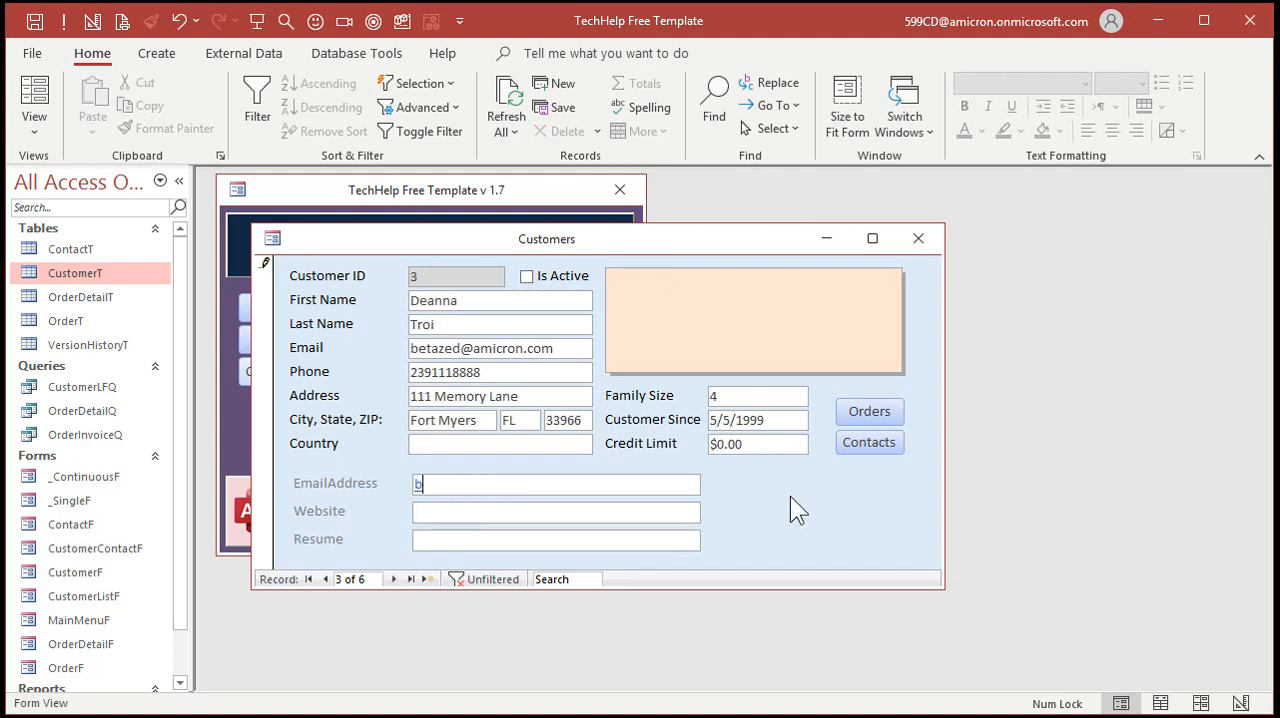
key("Tab")
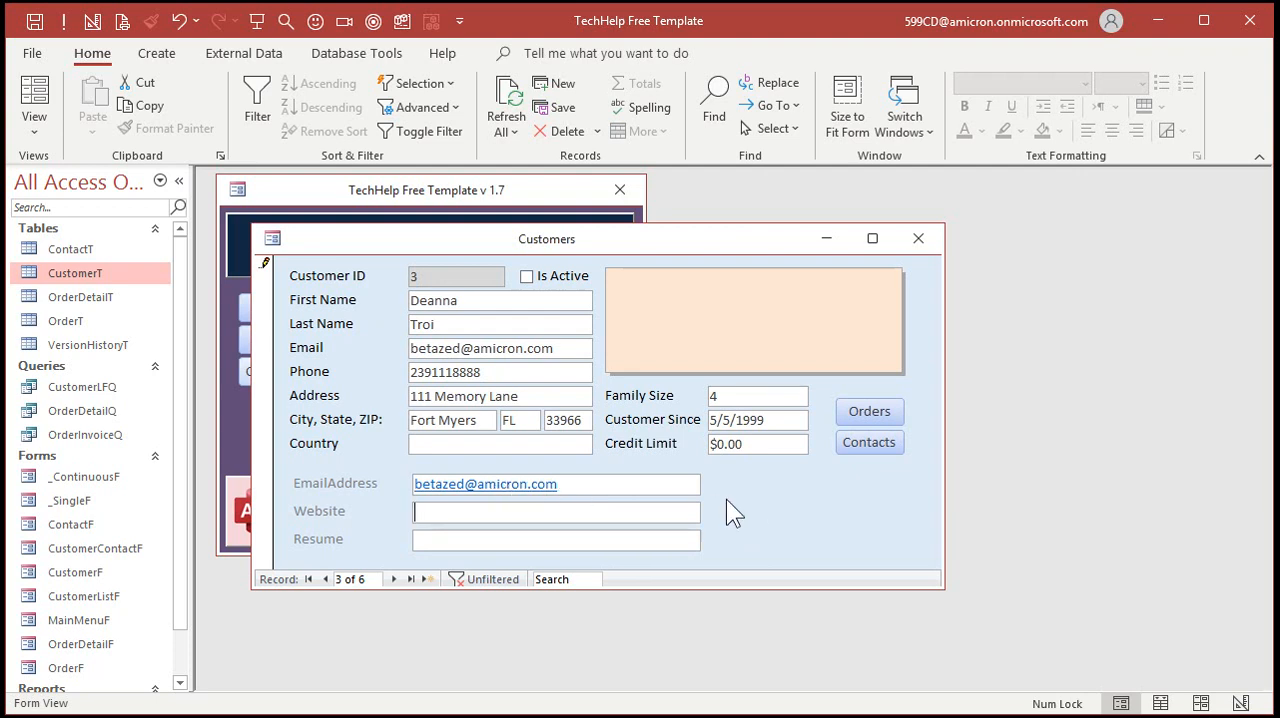
Close the customer form and open the CustomerT table to examine its EmailAddress and Website columns
left_click(916, 240)
double_click(77, 270)
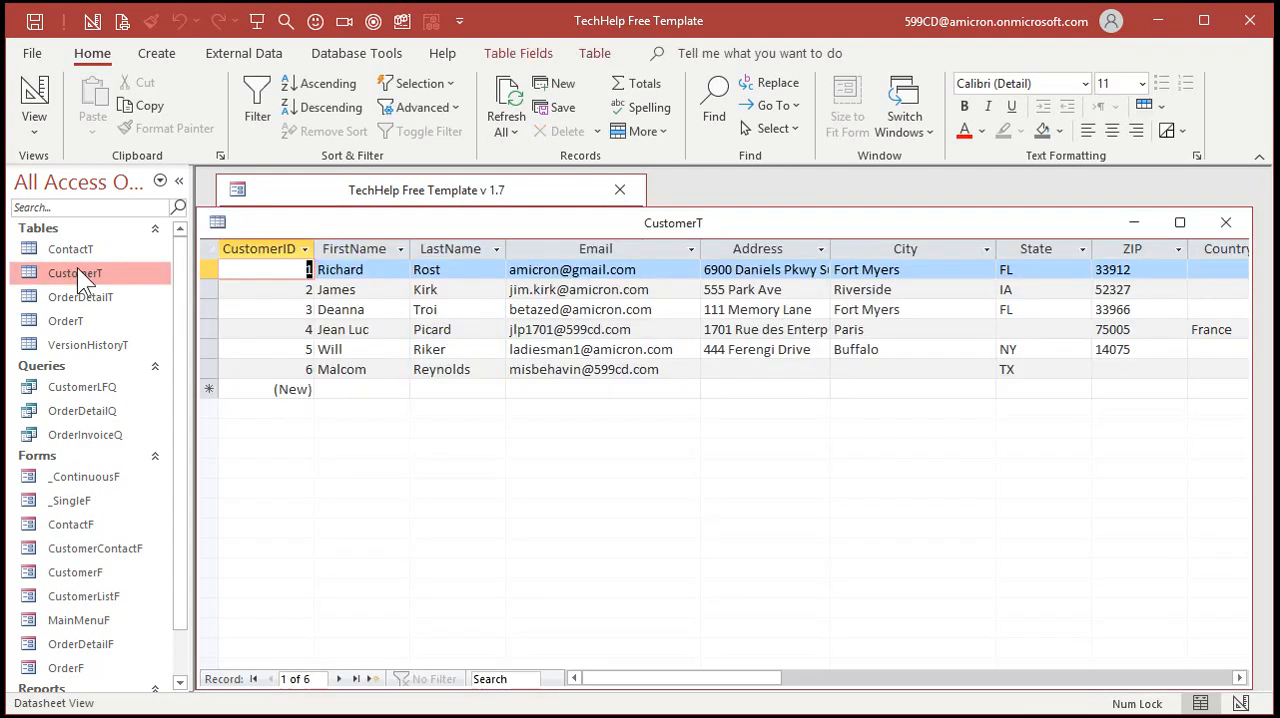
left_click_drag(712, 678, 940, 676)
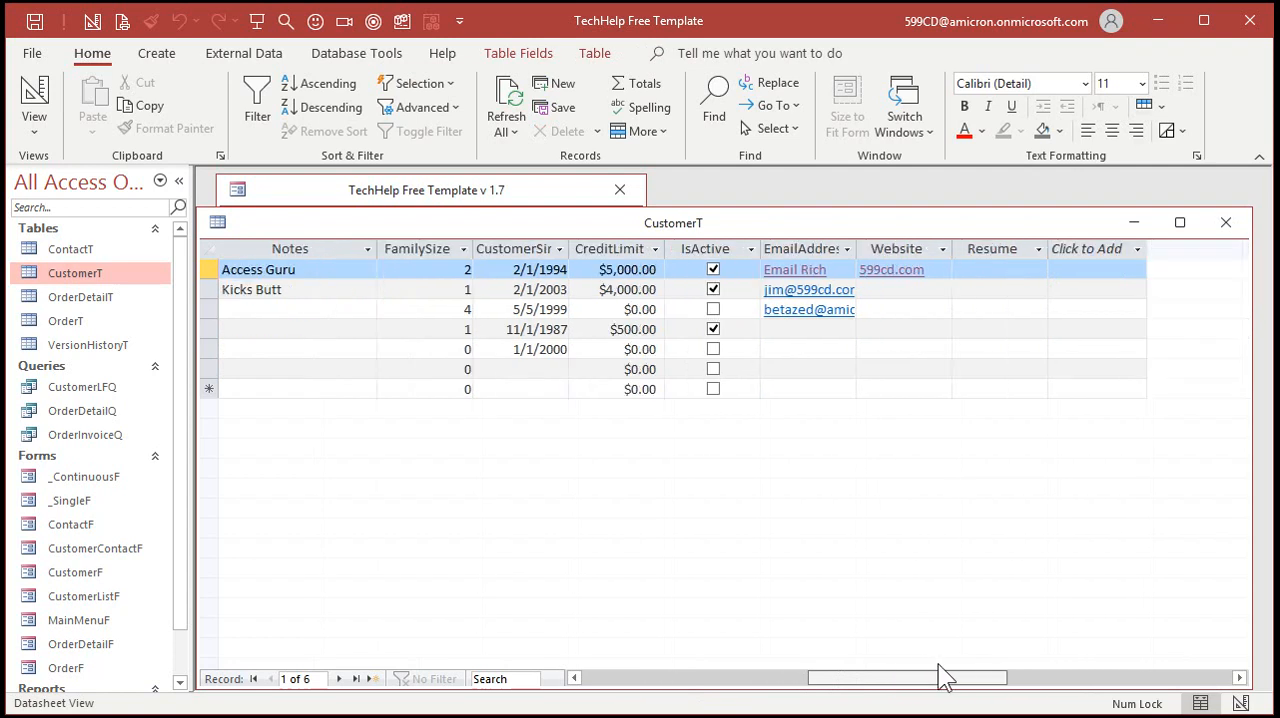
left_click(674, 334)
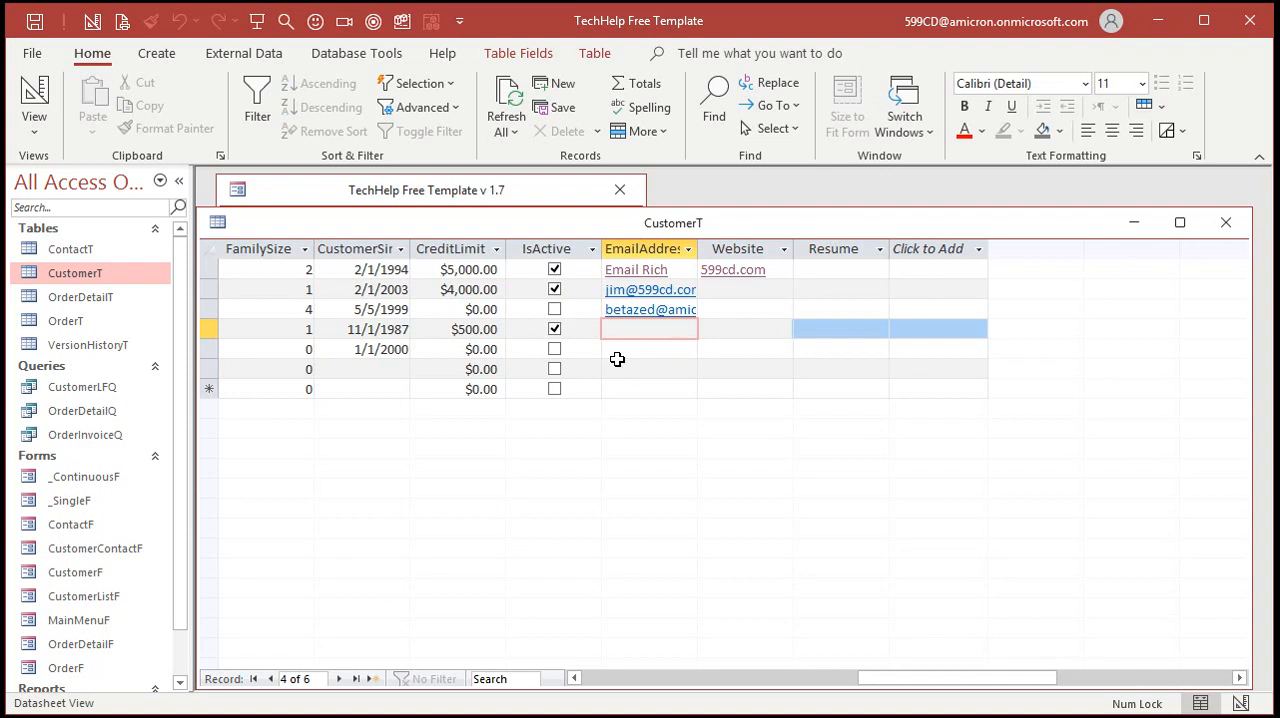
Export the CustomerT table to the Desktop as the Excel workbook CustomerT.xlsx, without saving the export steps
left_click(251, 57)
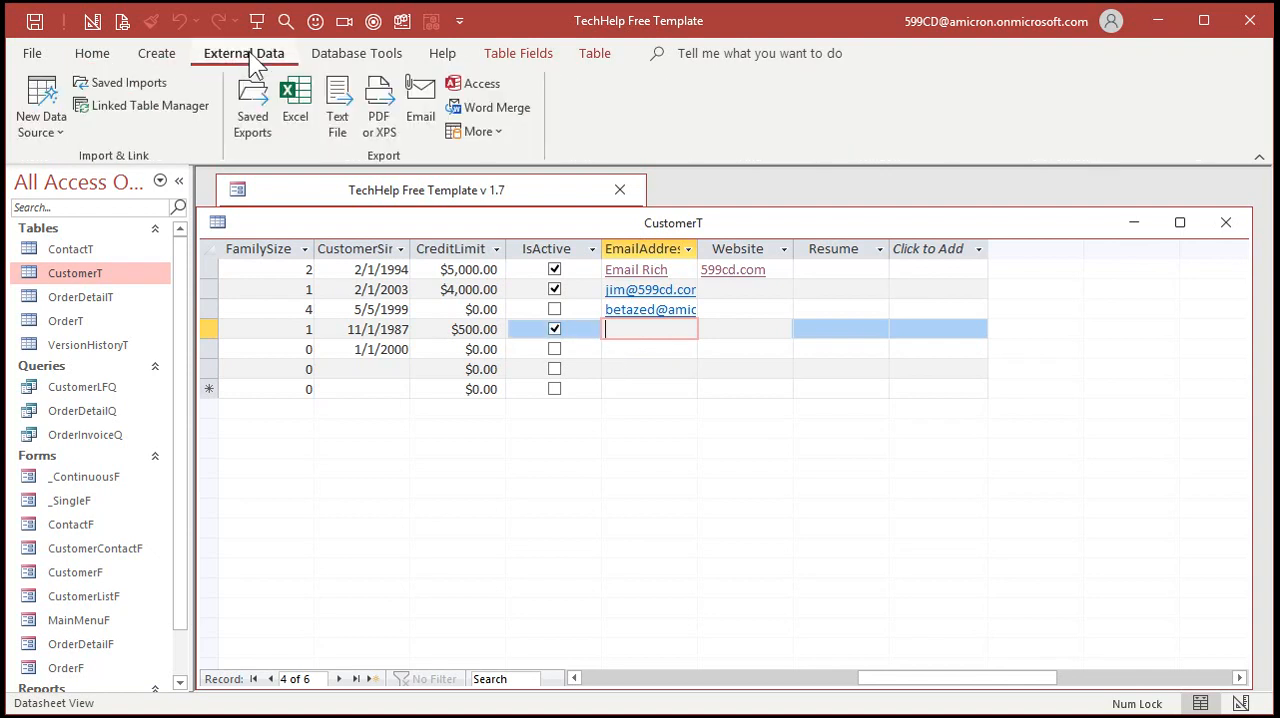
left_click(313, 115)
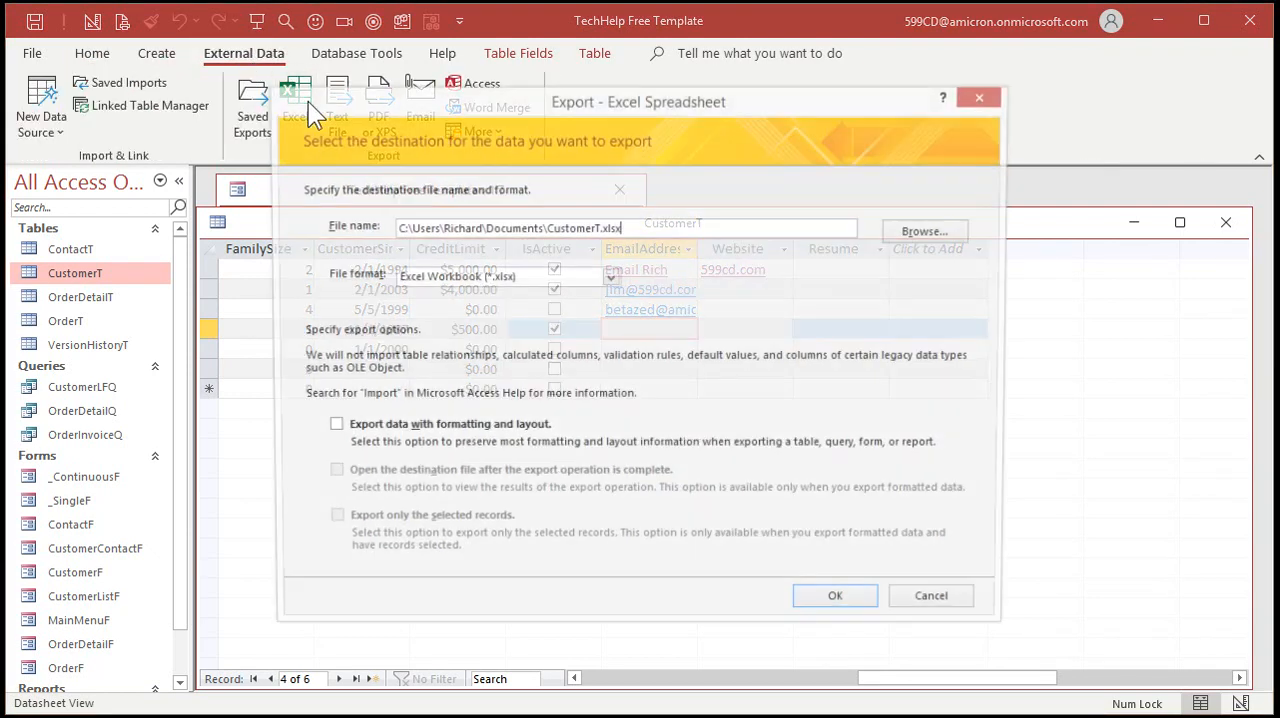
left_click(921, 239)
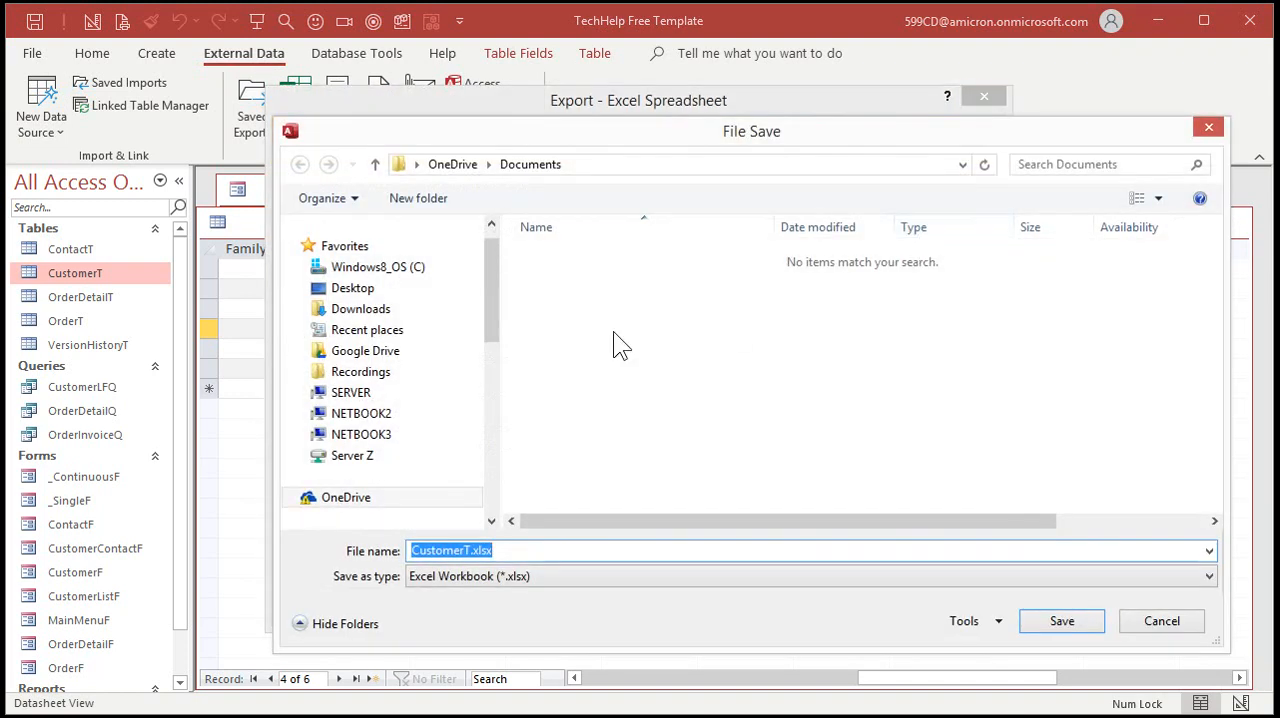
left_click(362, 292)
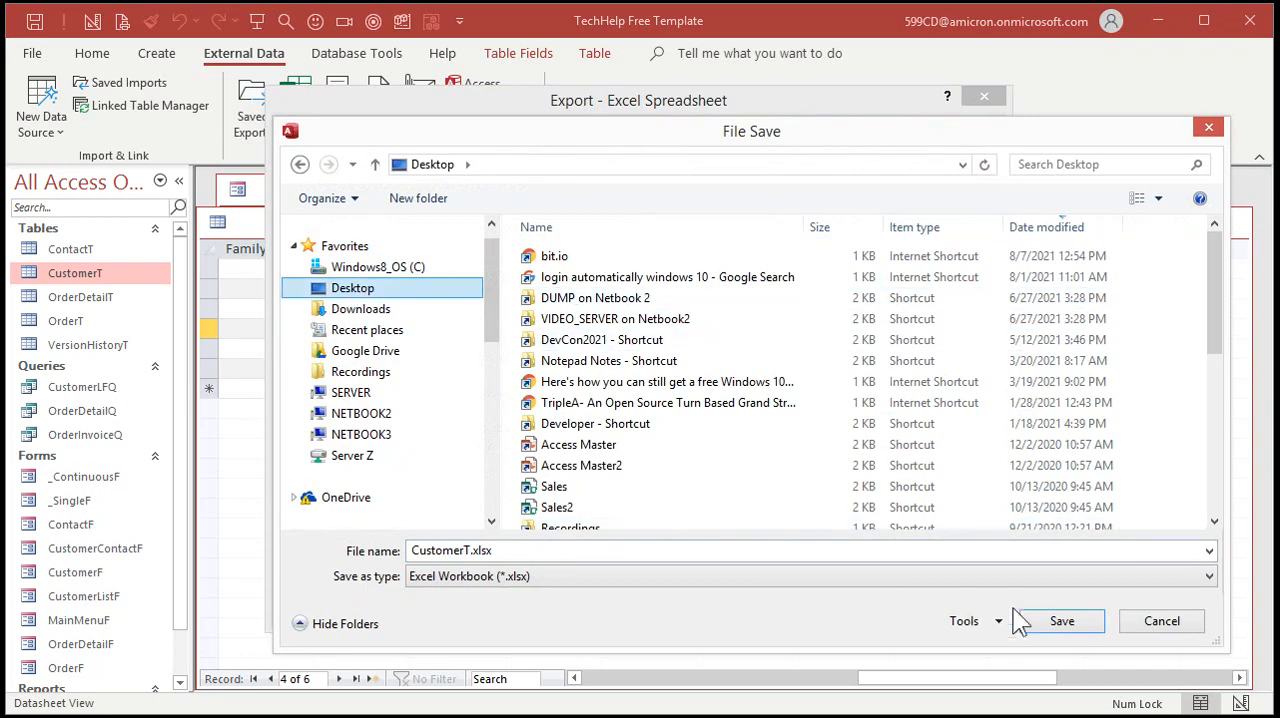
left_click(1072, 626)
left_click(843, 603)
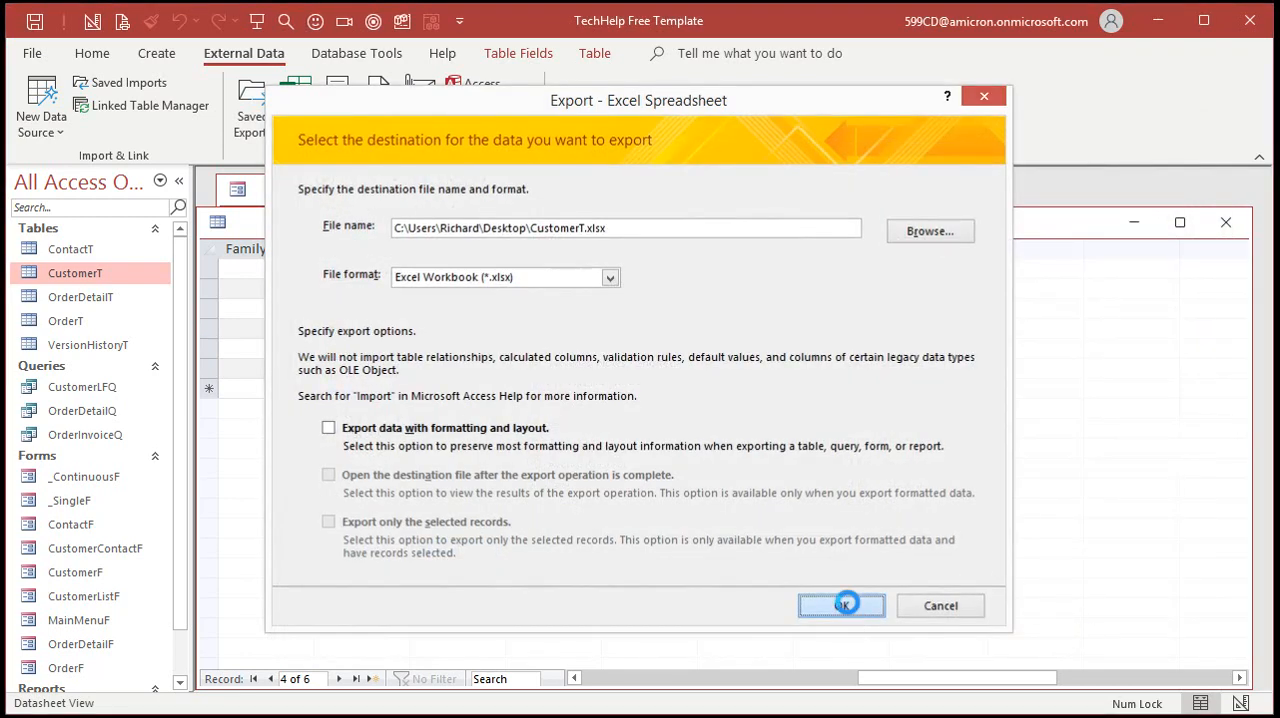
left_click(940, 627)
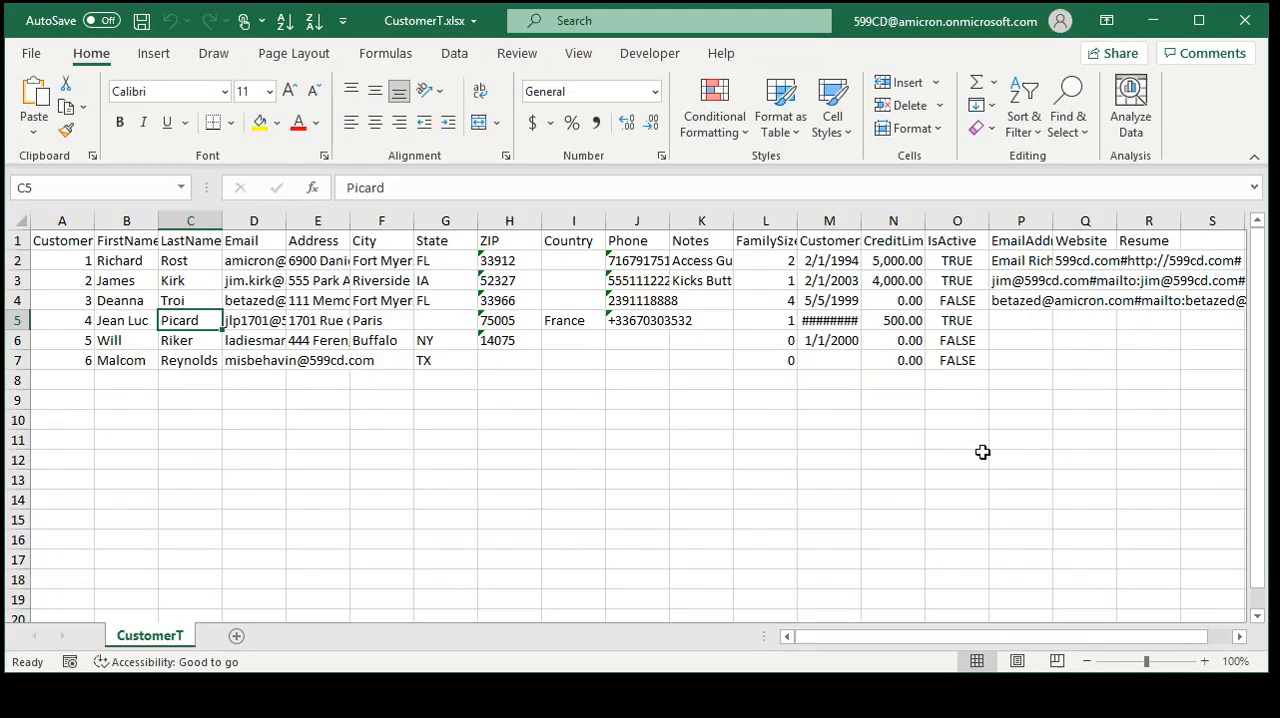
In the exported CustomerT.xlsx in Excel, widen the EmailAddress and Website columns to examine the full hyperlink text
left_click(1238, 640)
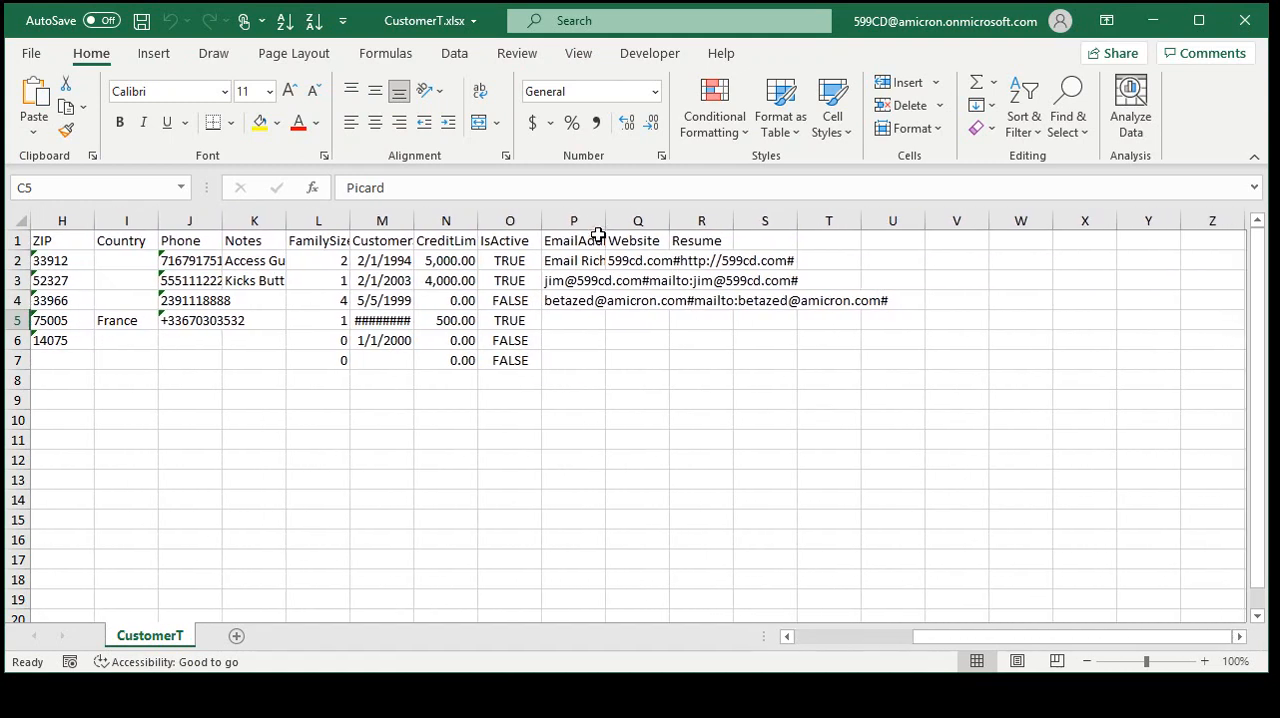
double_click(606, 220)
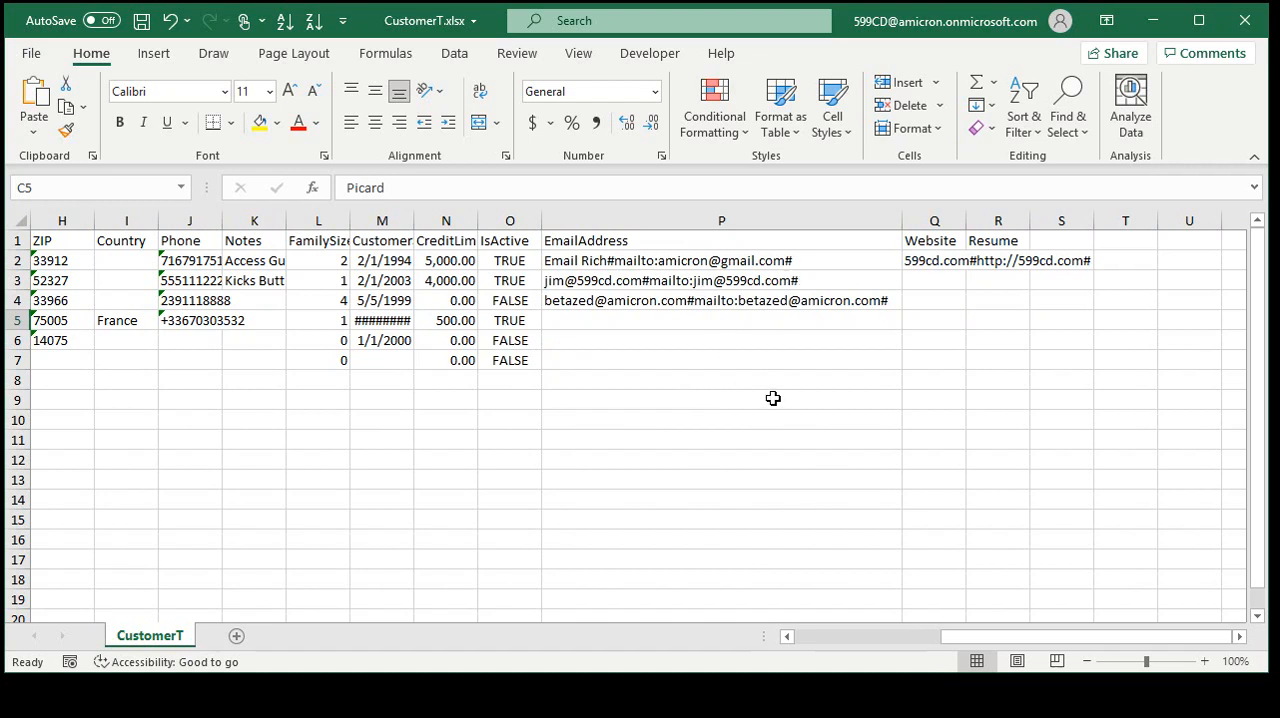
left_click_drag(966, 220, 1135, 220)
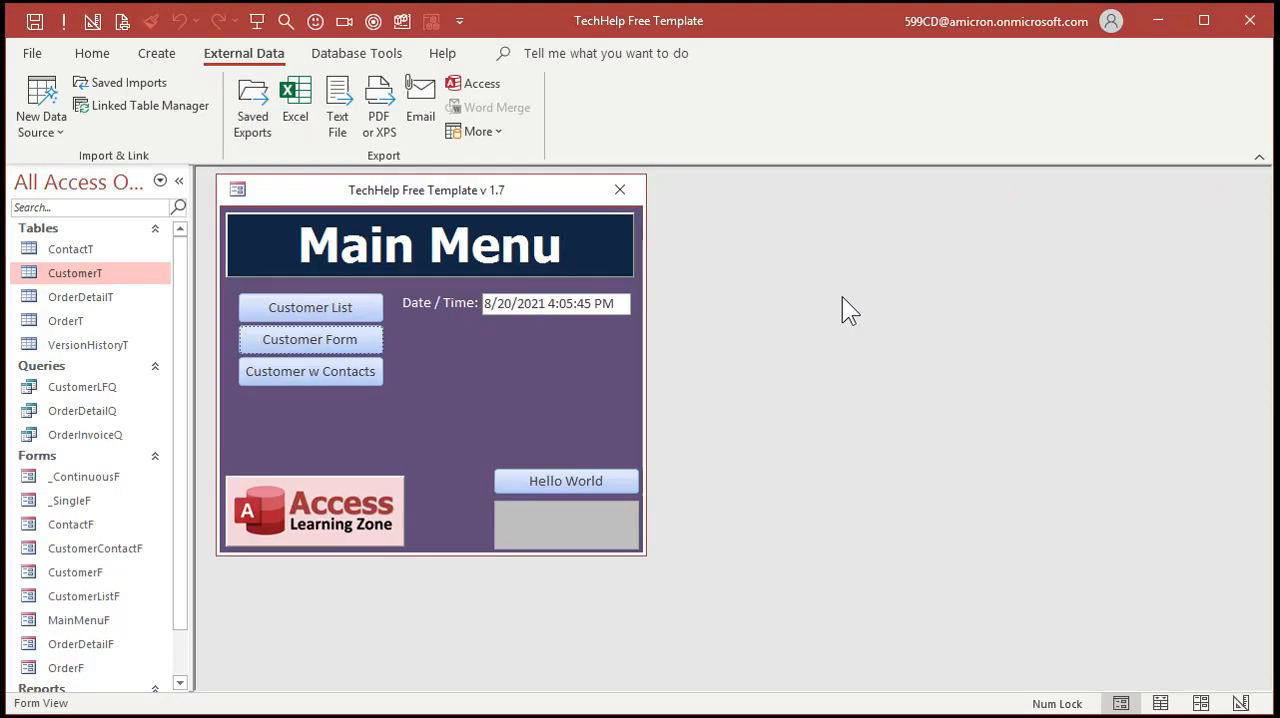
Back in Access, open the main menu form in Design View, enlarge its window and show all available form controls
right_click(491, 358)
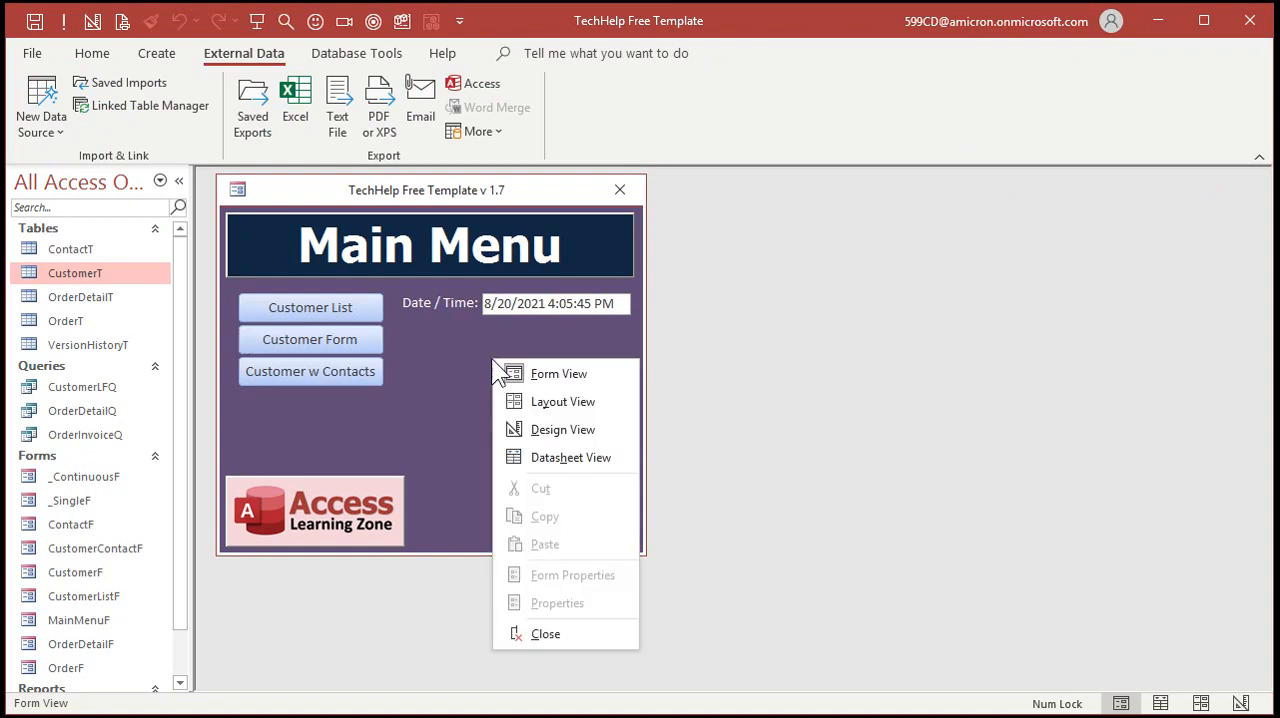
left_click(548, 428)
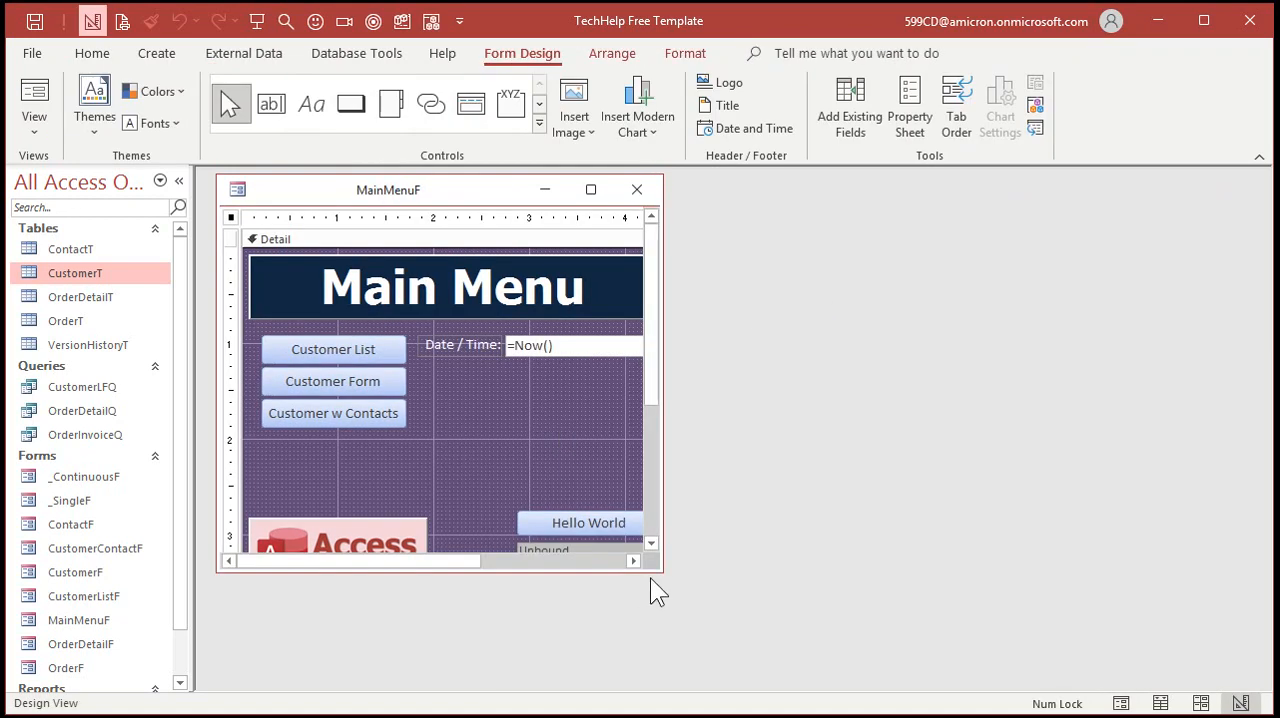
left_click_drag(661, 569, 929, 656)
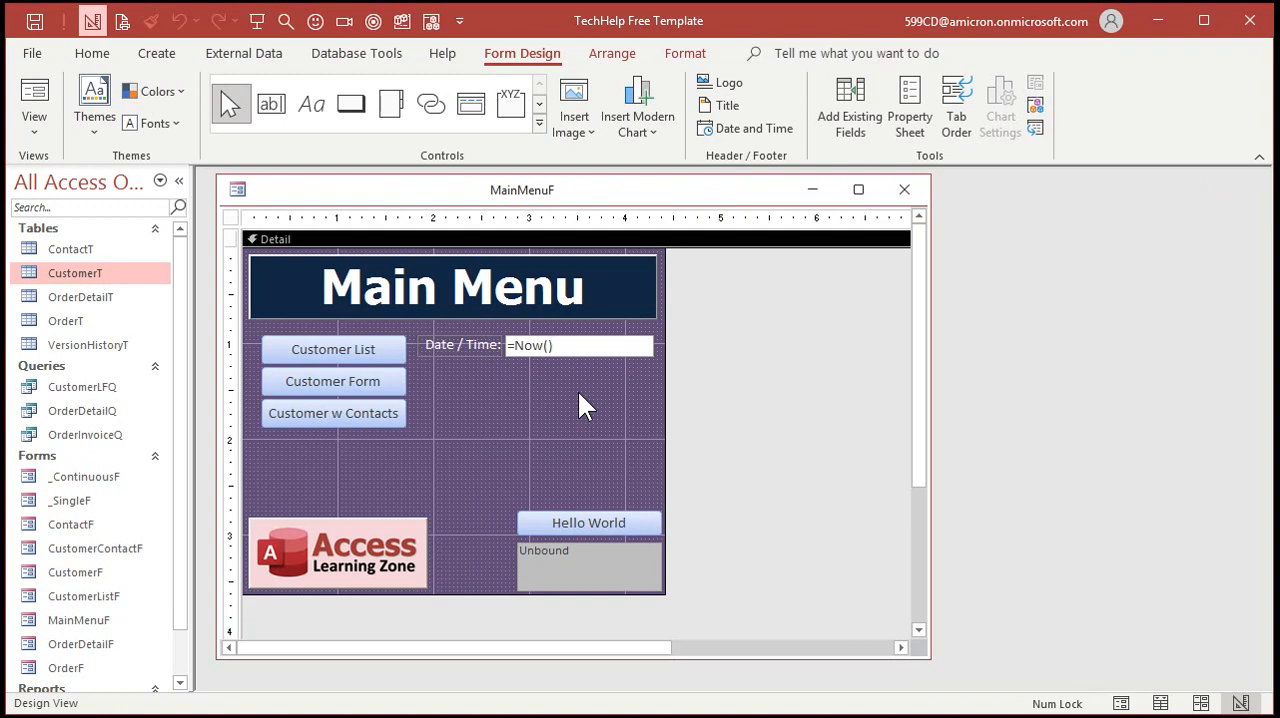
left_click(539, 122)
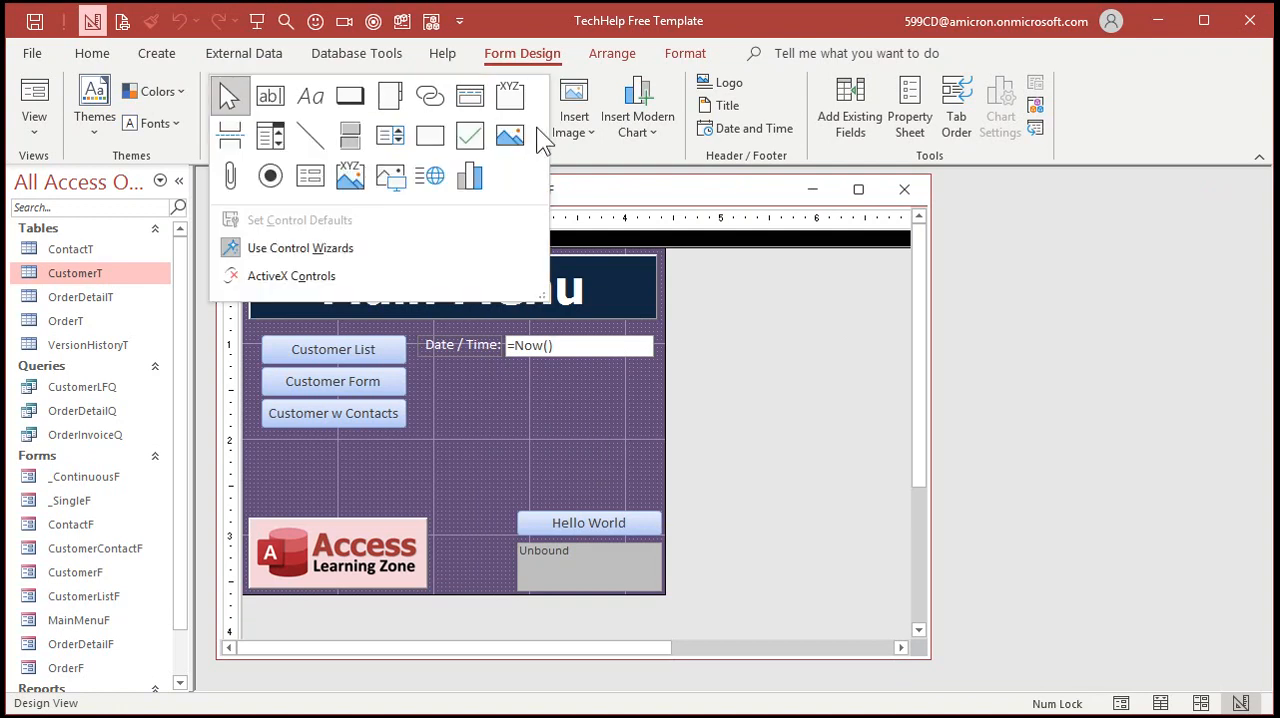
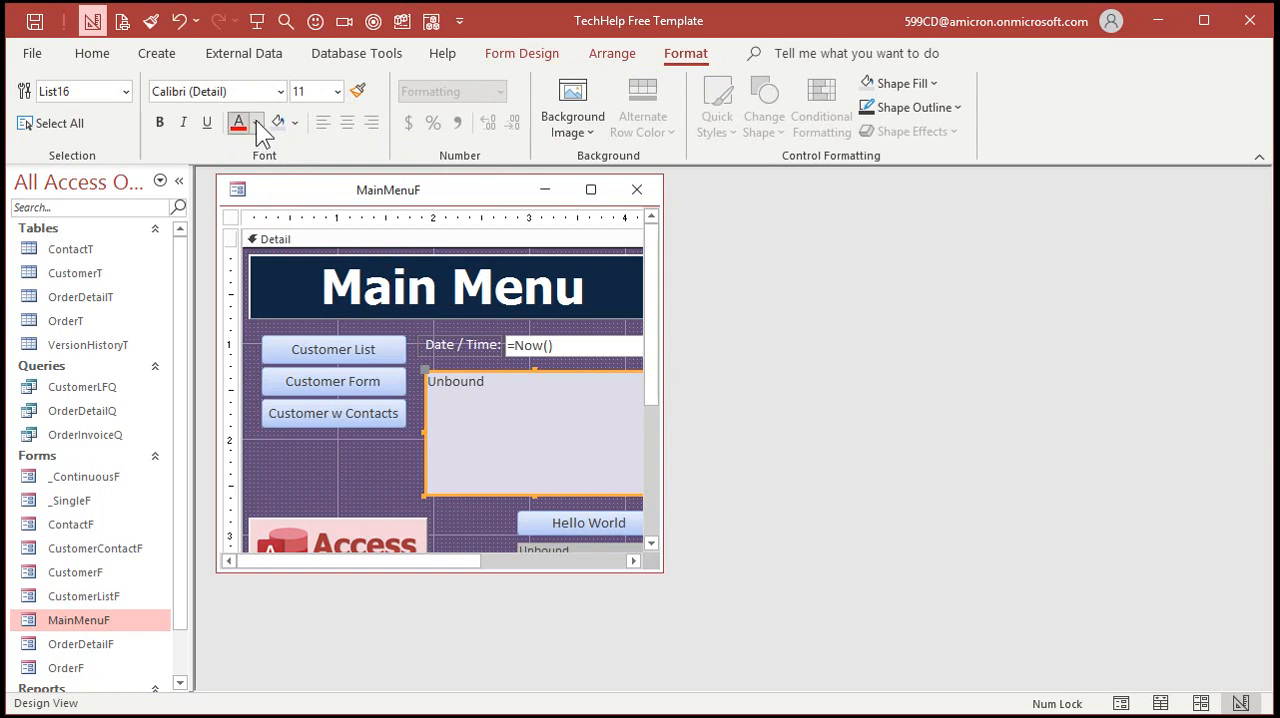
Set the unbound list box's font color to standard green and reopen the main menu form to check it
left_click(287, 340)
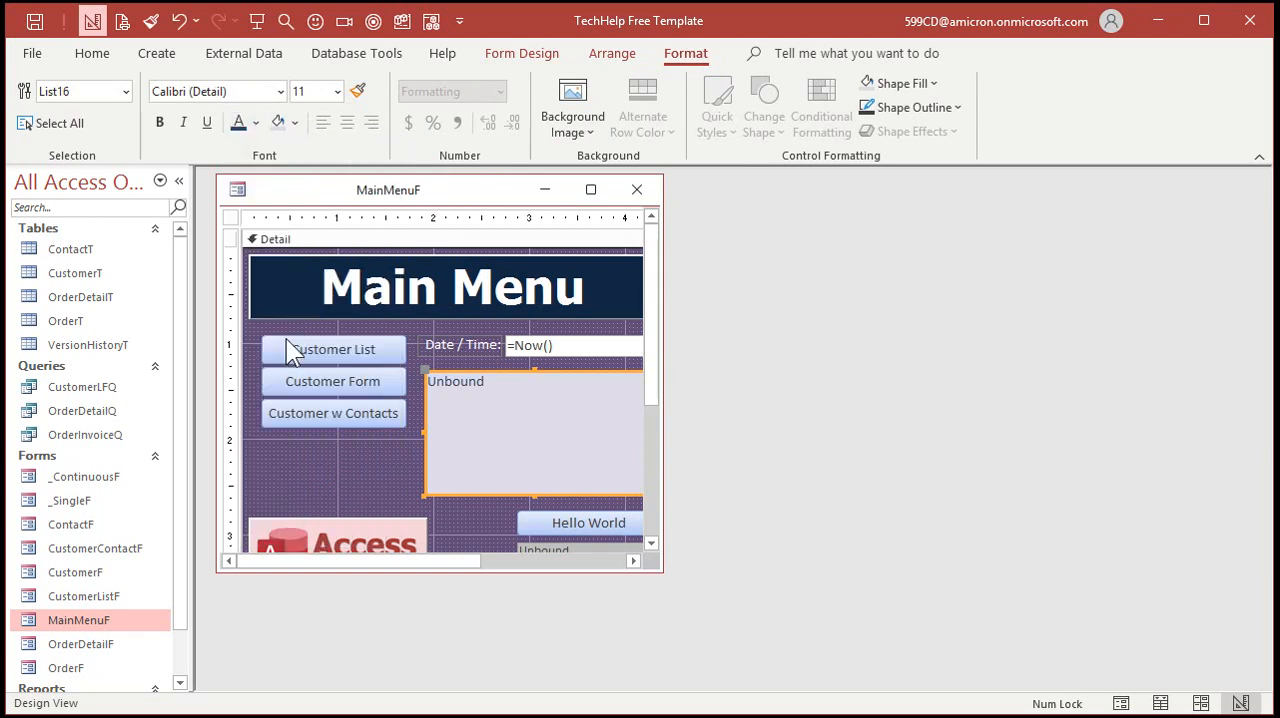
left_click(256, 123)
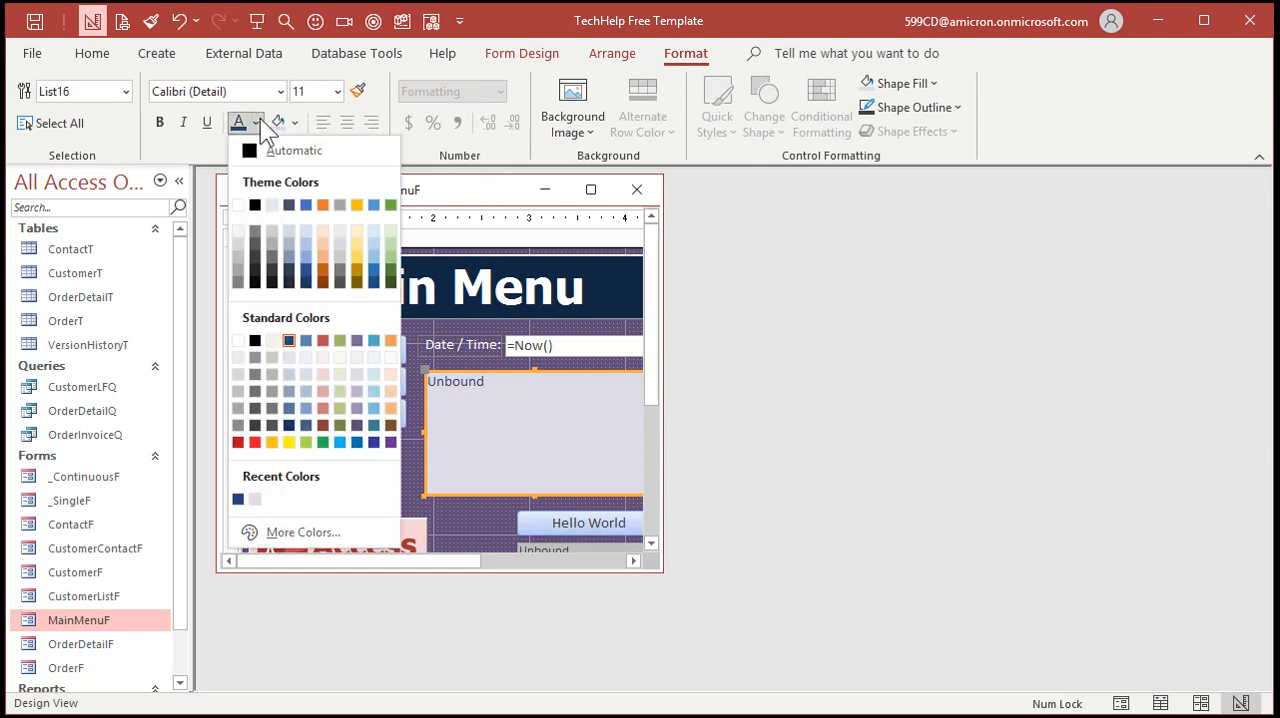
left_click(322, 442)
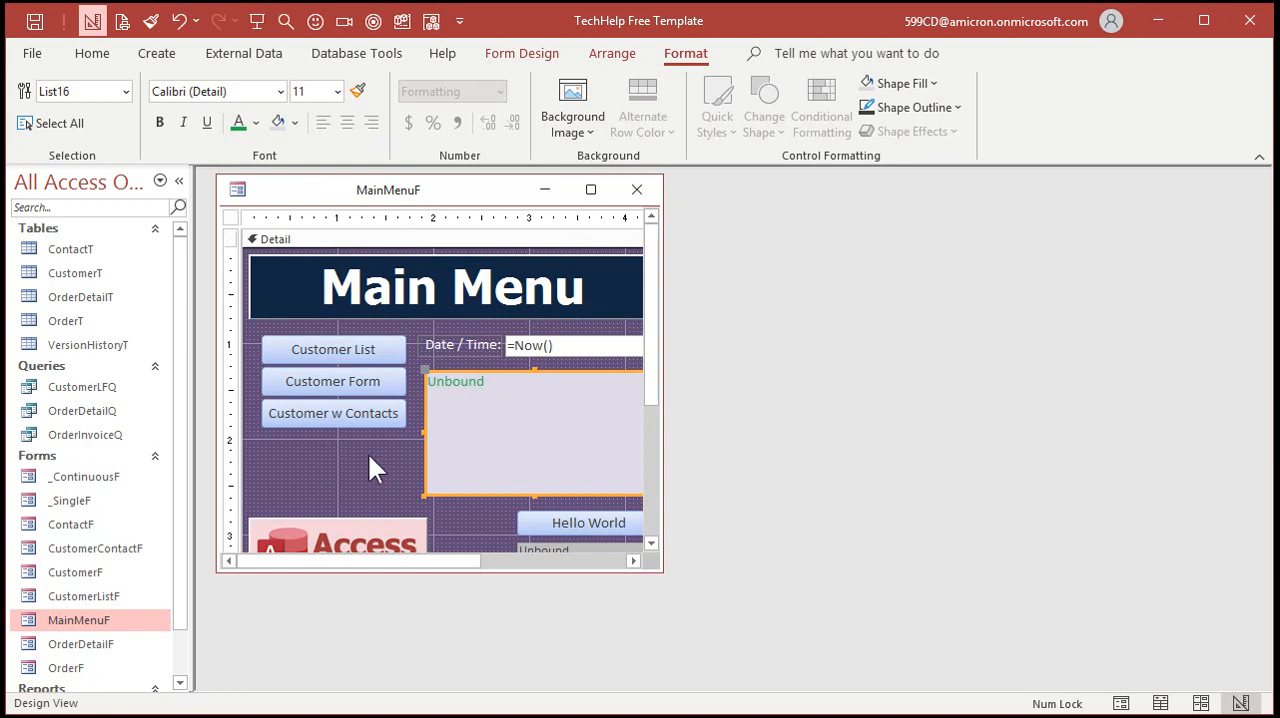
left_click(634, 182)
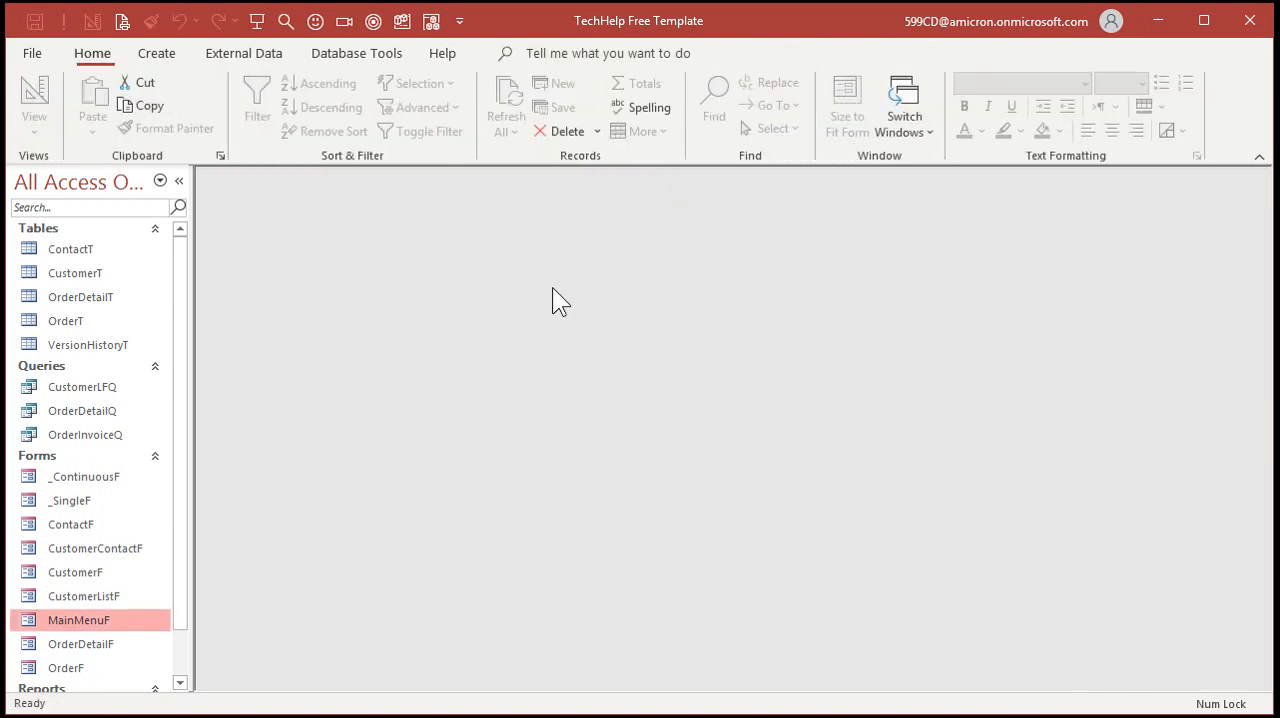
double_click(82, 620)
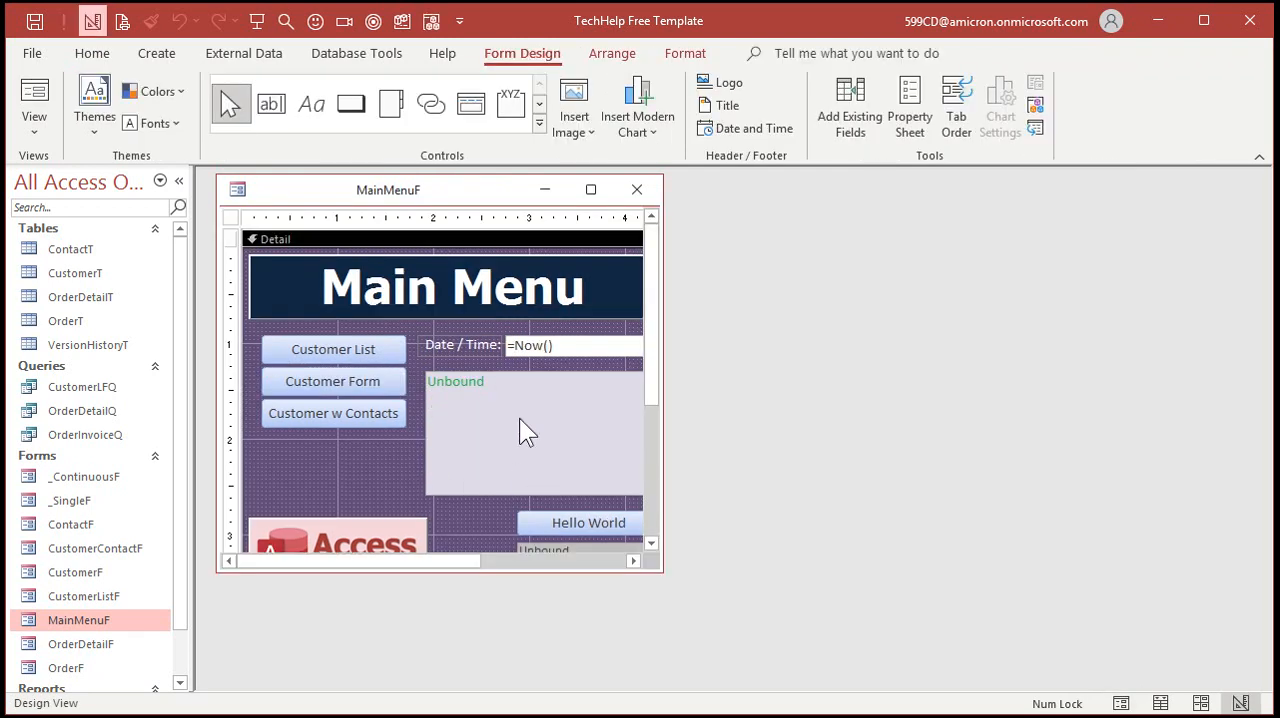
Set the list box's Fore Color property to black (#000000) and reopen the main menu form to check the list
double_click(519, 418)
left_click(929, 279)
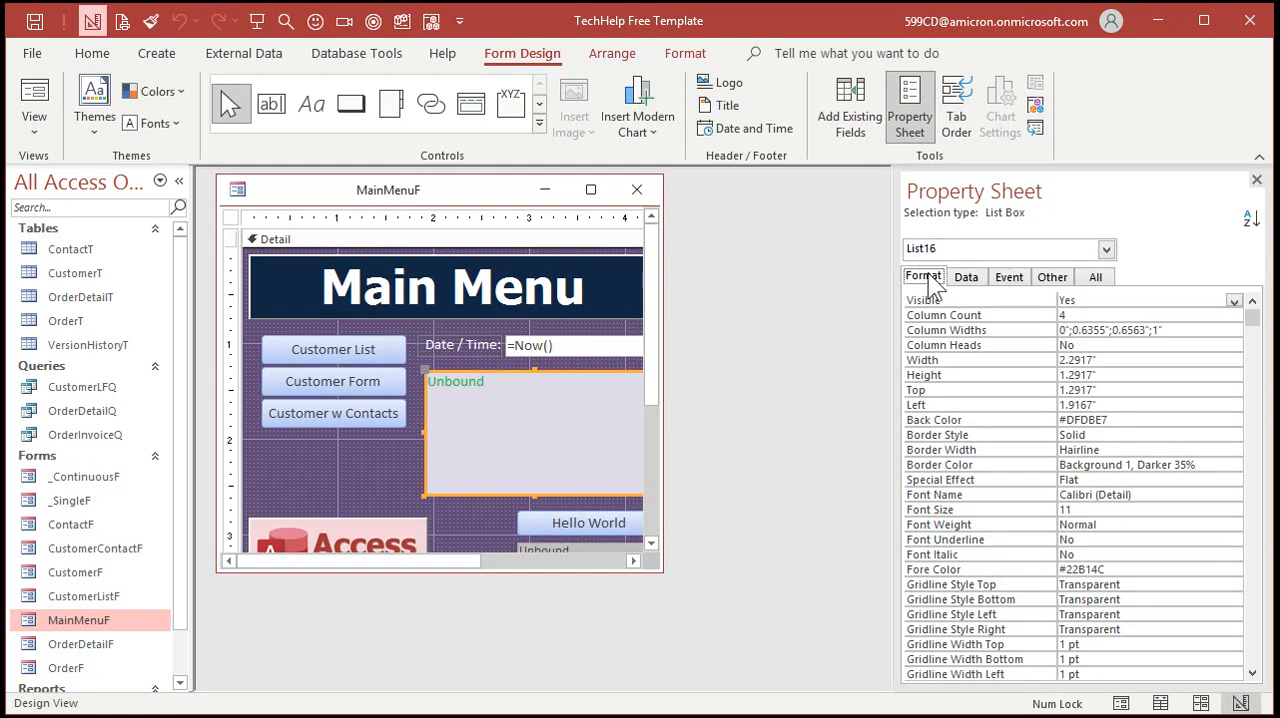
left_click(1142, 567)
left_click(1217, 570)
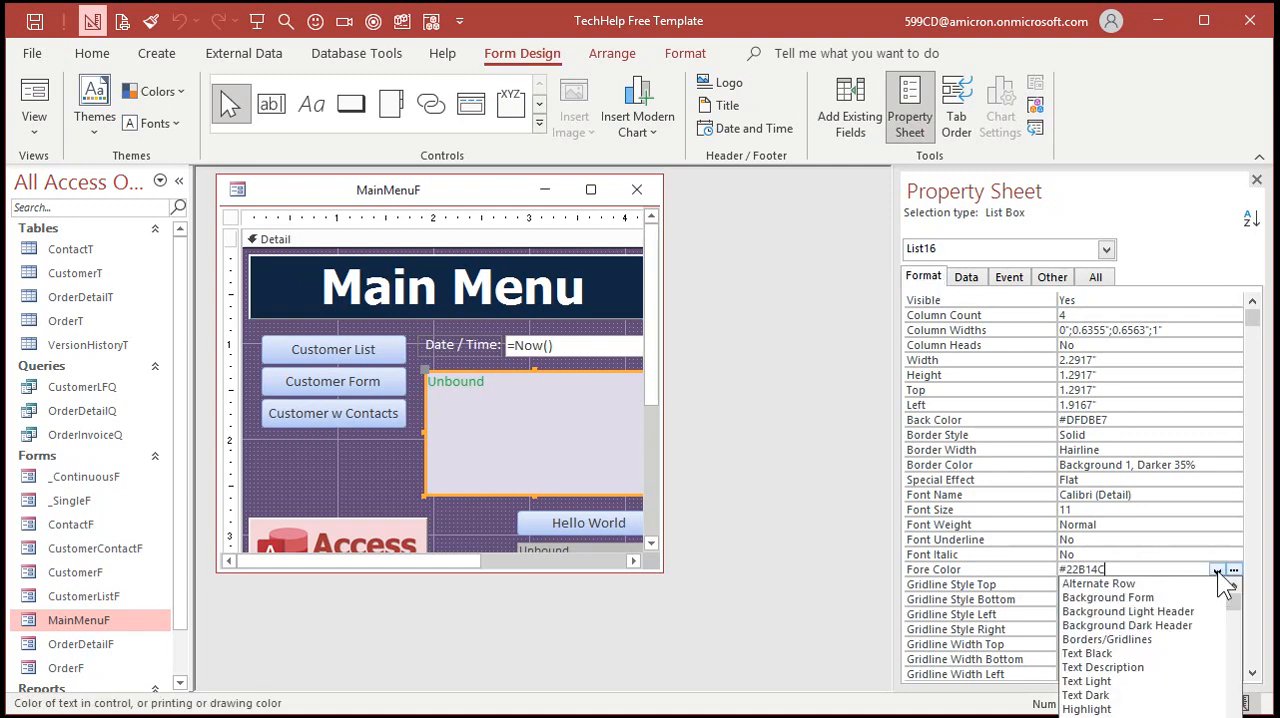
left_click(1233, 570)
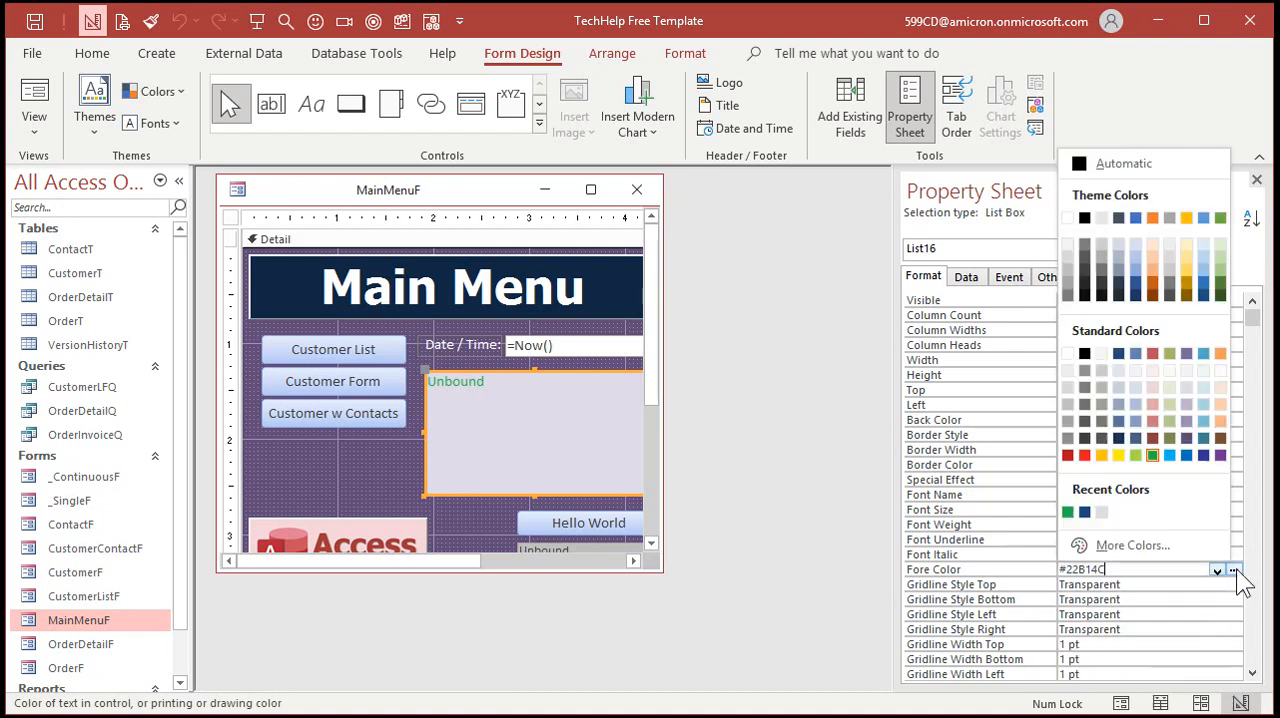
left_click(1085, 355)
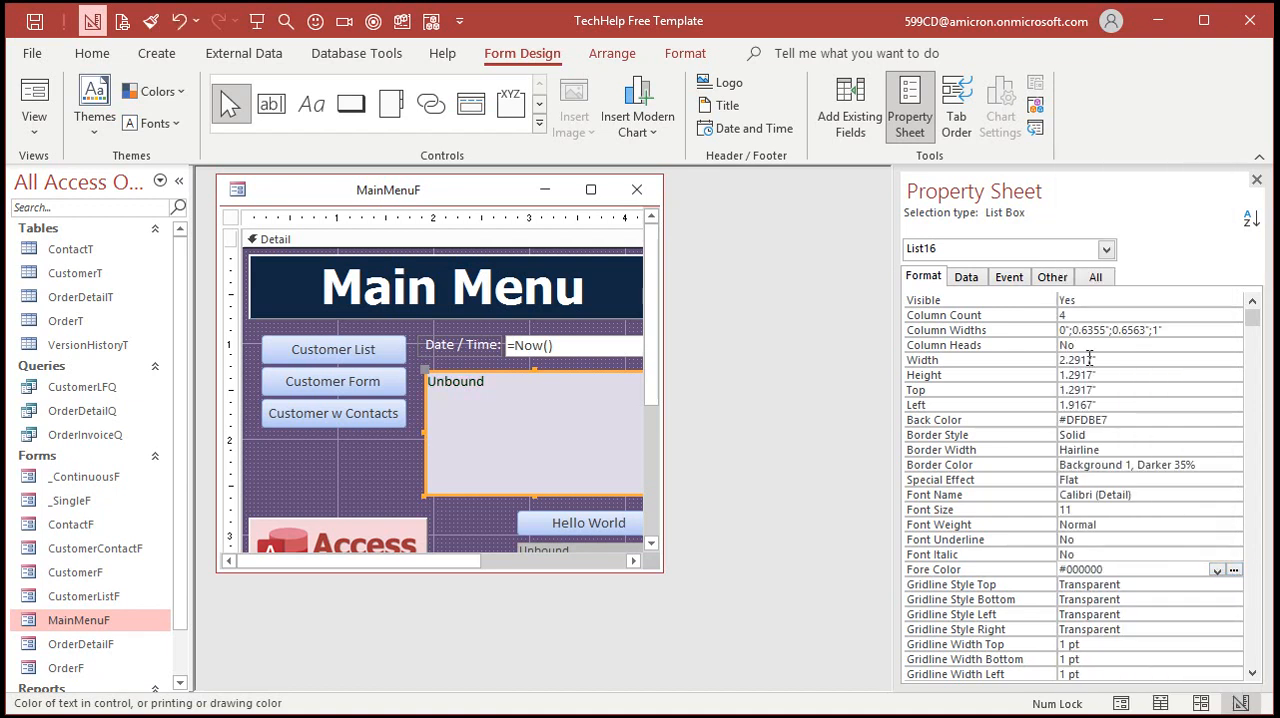
left_click(1256, 179)
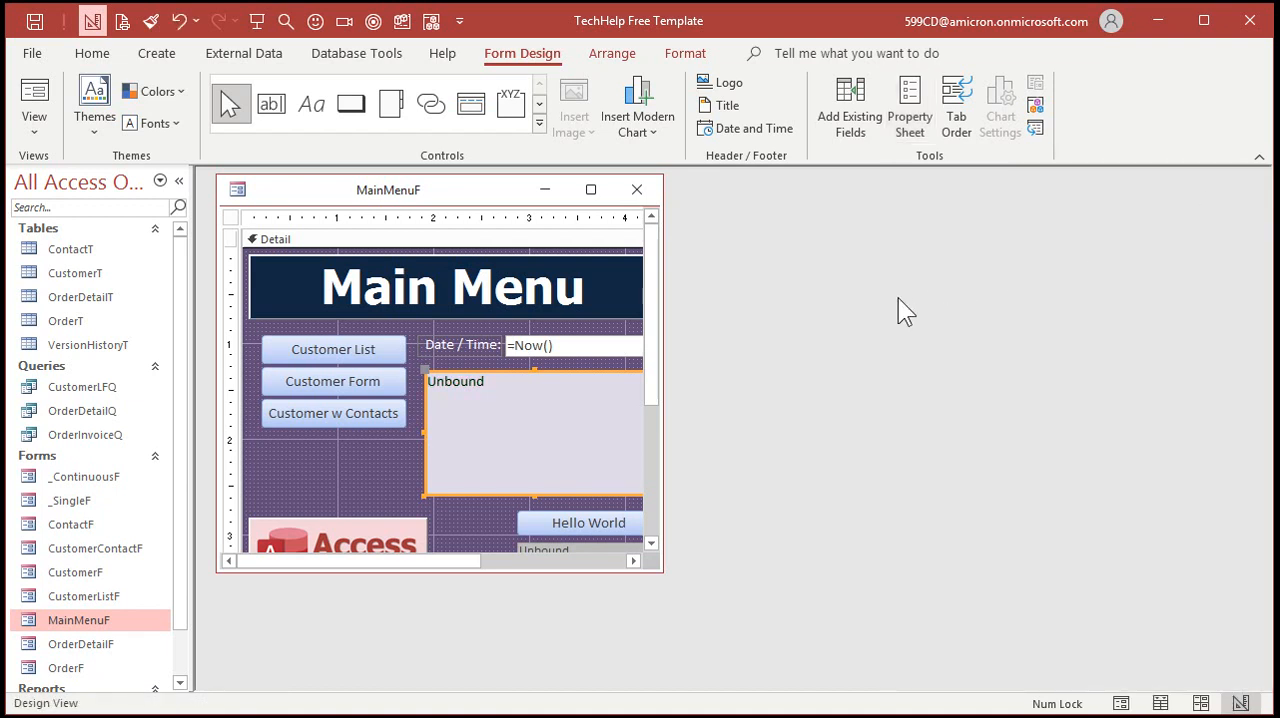
left_click(636, 190)
double_click(89, 615)
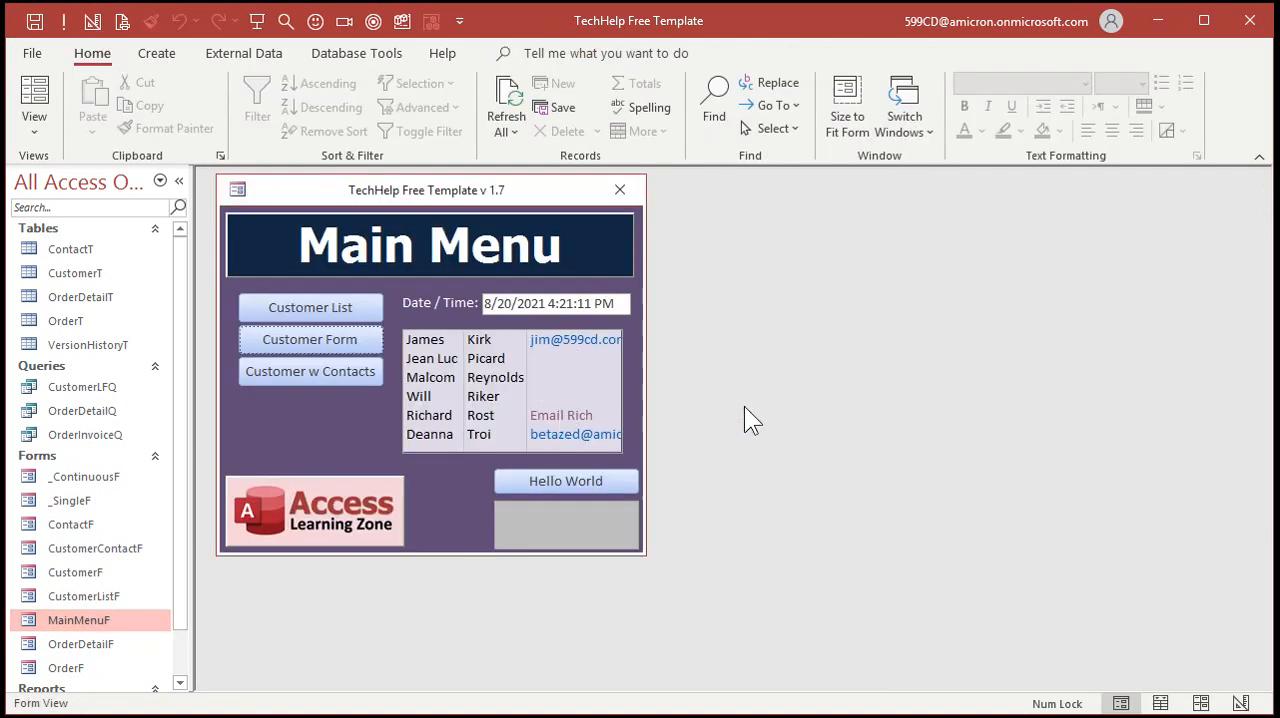
Return the main menu form to Design View, enlarge its window and widen the form to about 7.2 inches
right_click(363, 431)
left_click(410, 489)
left_click_drag(661, 567, 1078, 636)
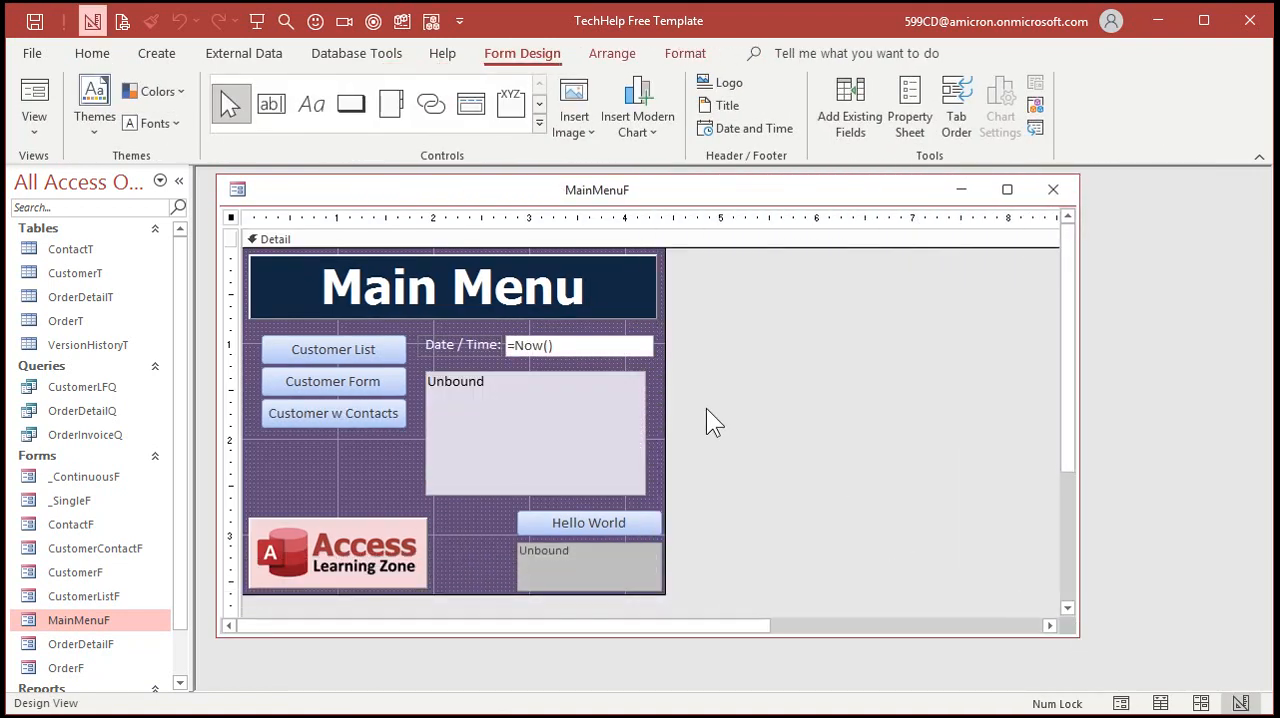
left_click_drag(666, 394, 933, 394)
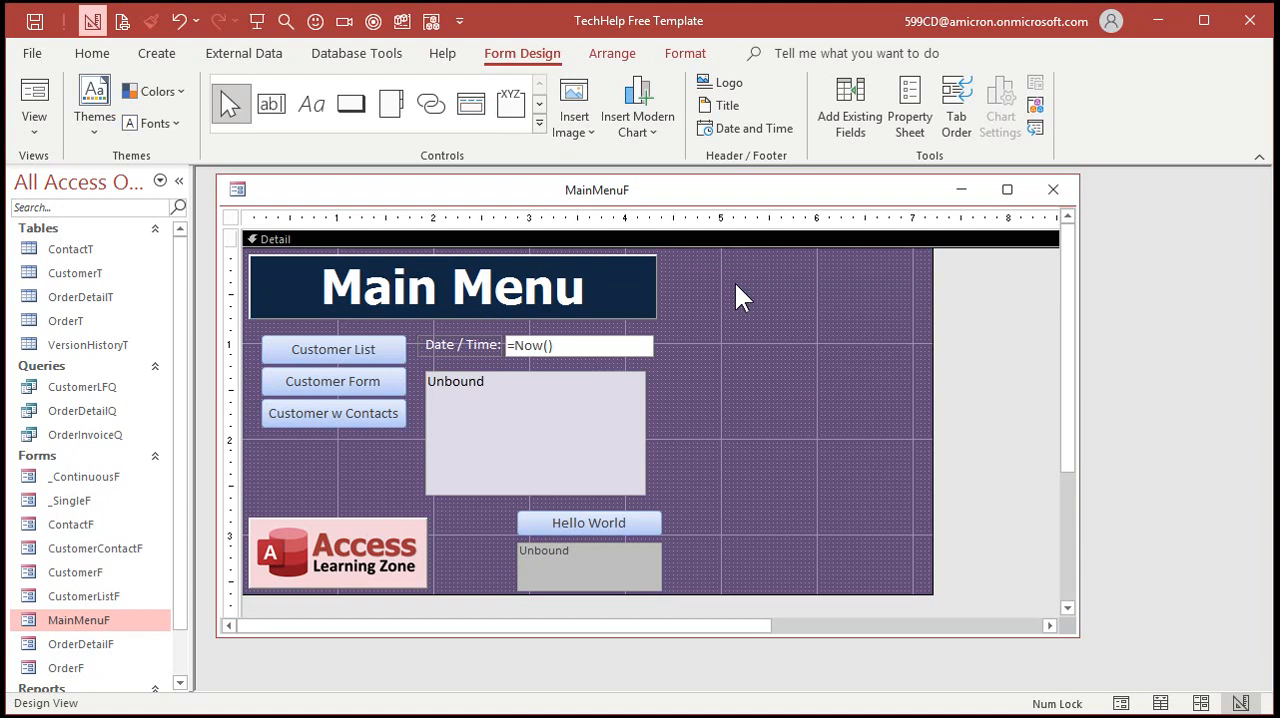
Add a combo box in the form's empty area beside the list box, getting its values from the CustomerT table
left_click(540, 130)
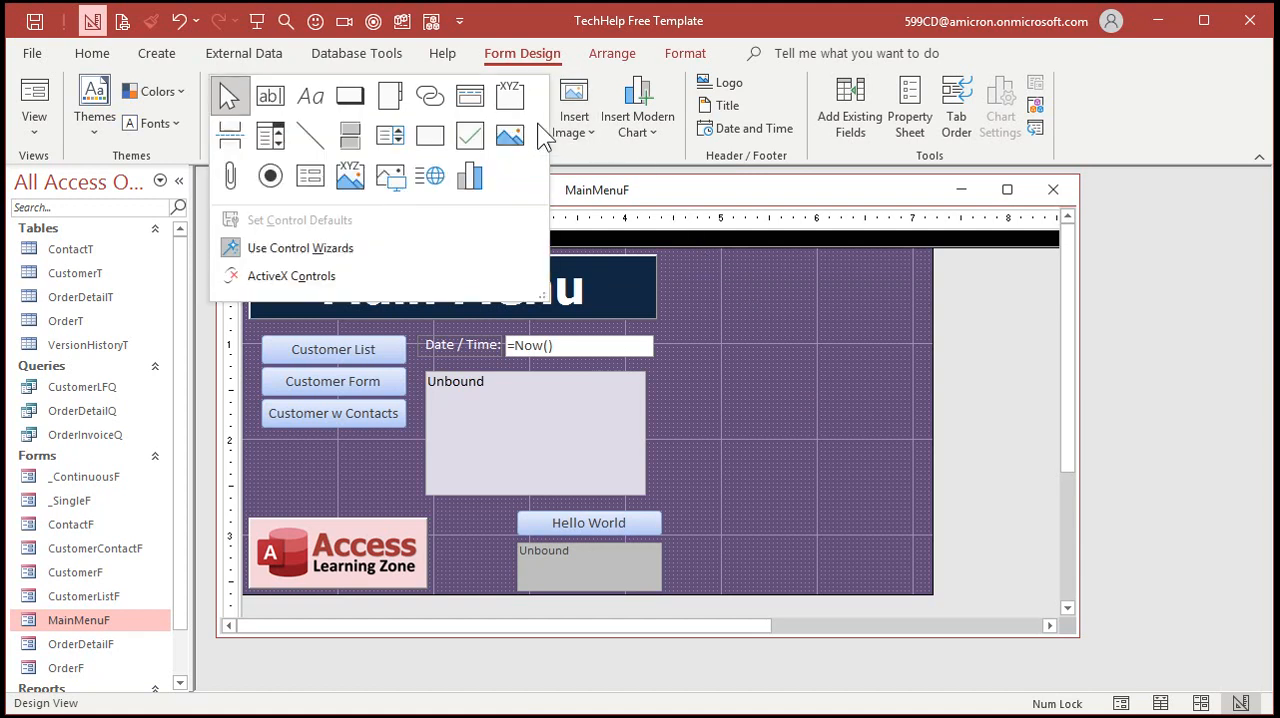
left_click(280, 134)
left_click(792, 357)
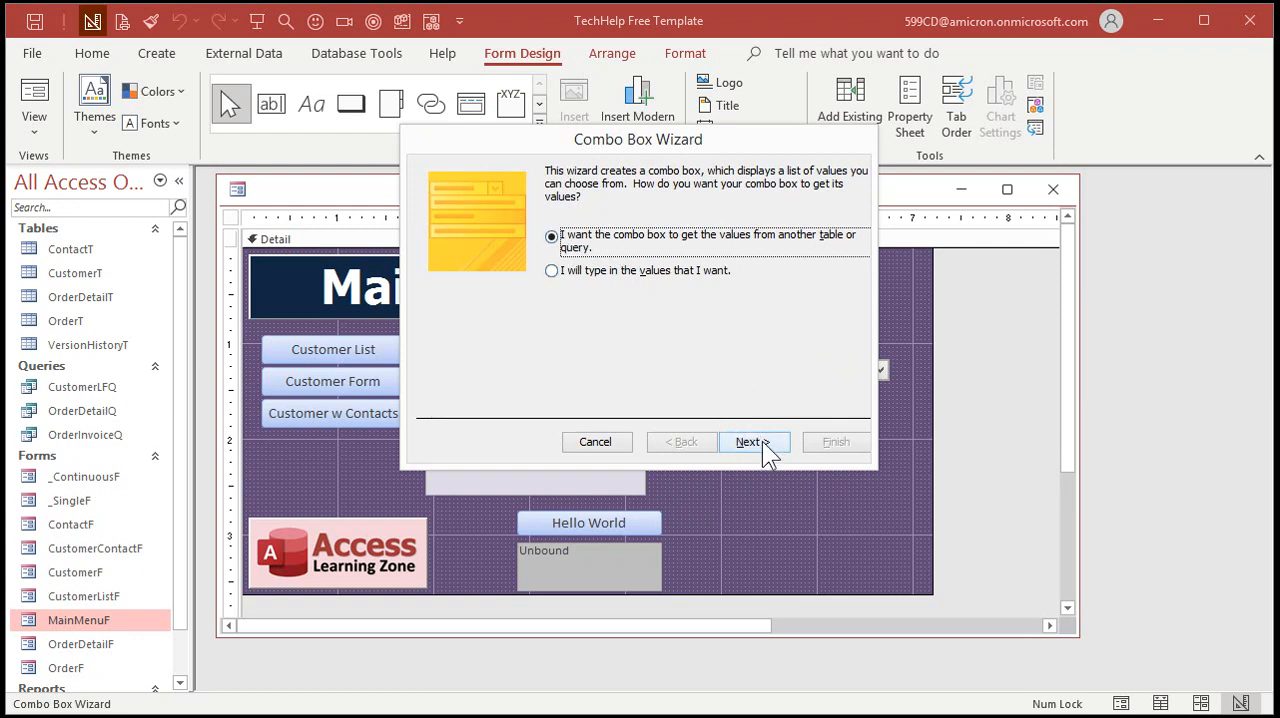
left_click(750, 442)
left_click(650, 225)
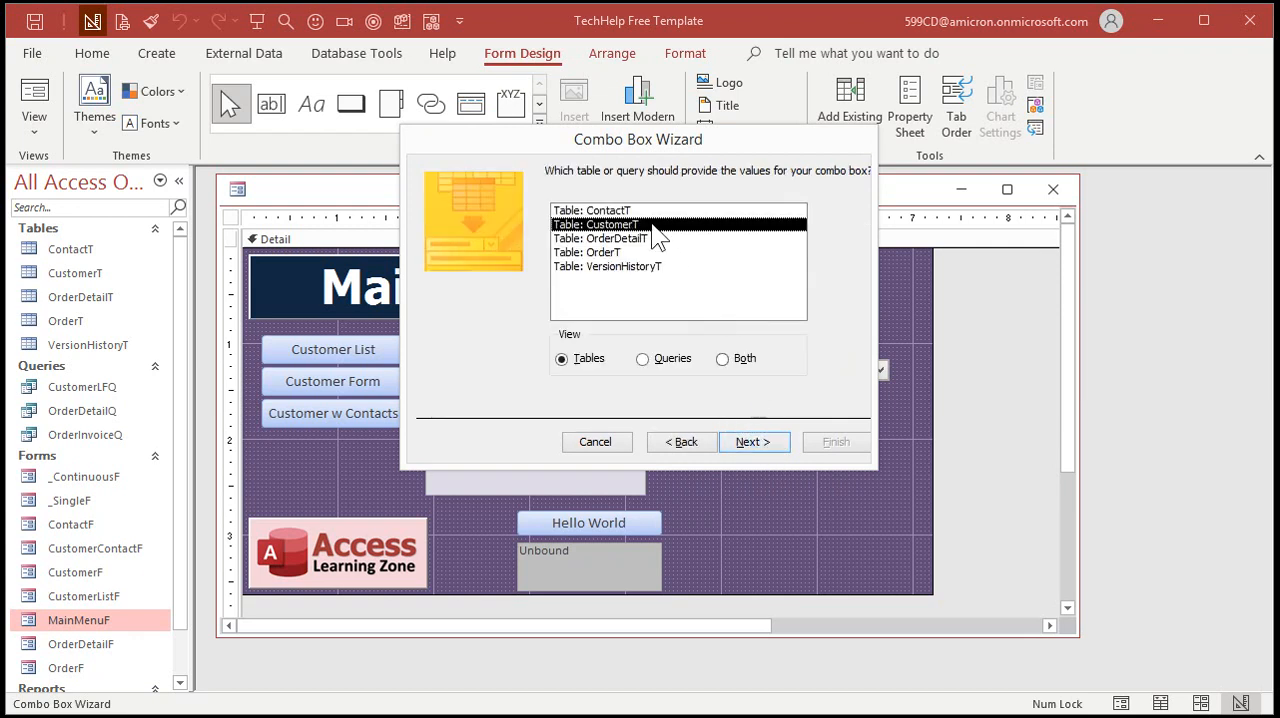
left_click(752, 442)
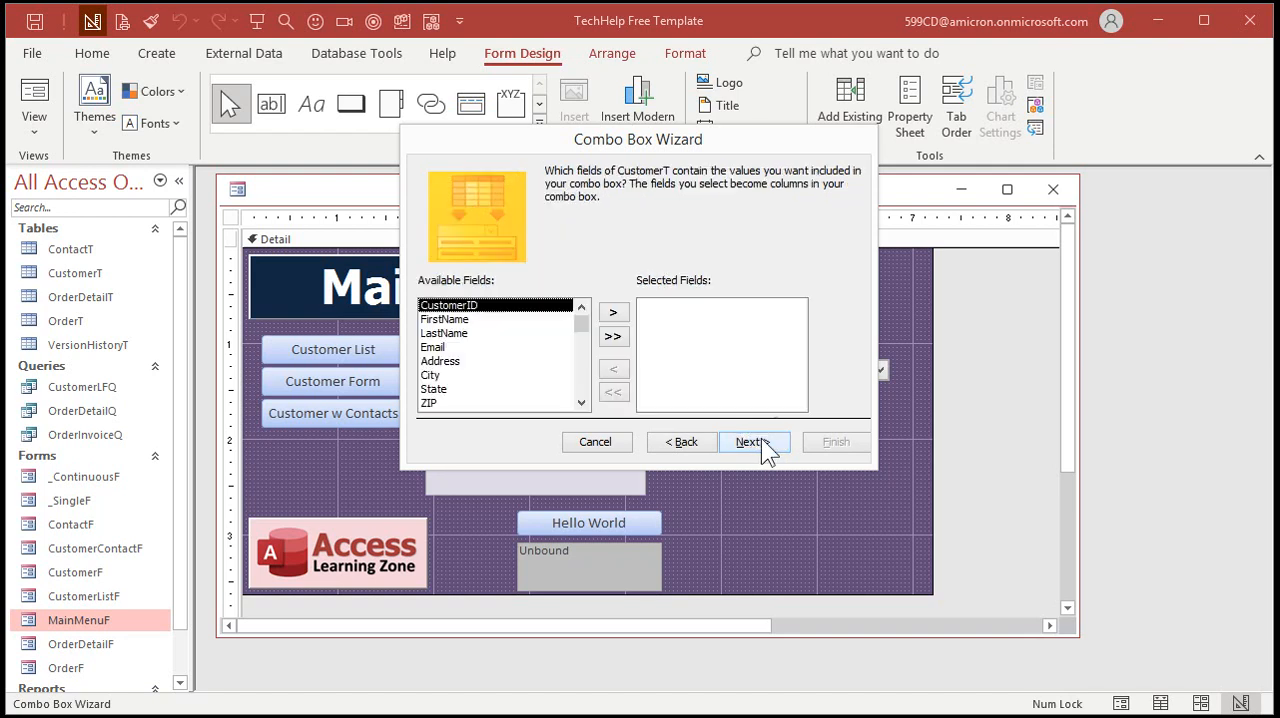
Include CustomerID and EmailAddress in the combo box without sorting, widen the EmailAddress column and finish the wizard
double_click(512, 307)
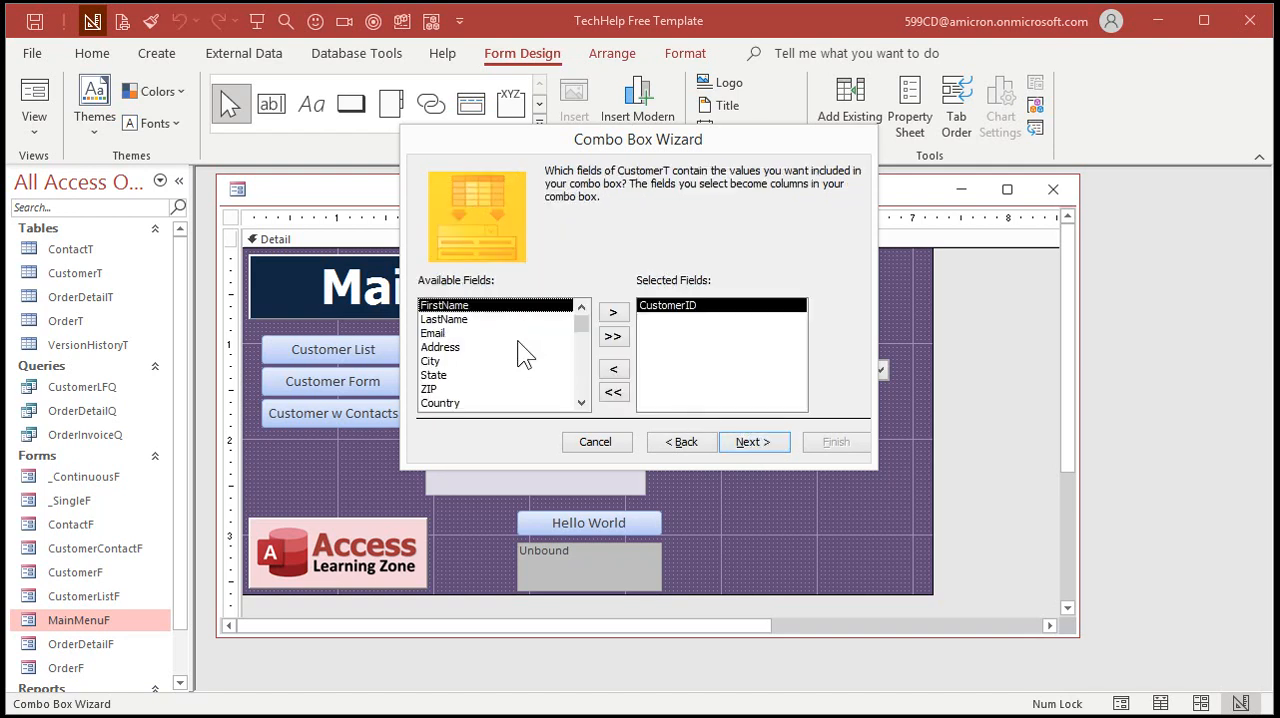
left_click_drag(583, 318, 505, 395)
double_click(490, 376)
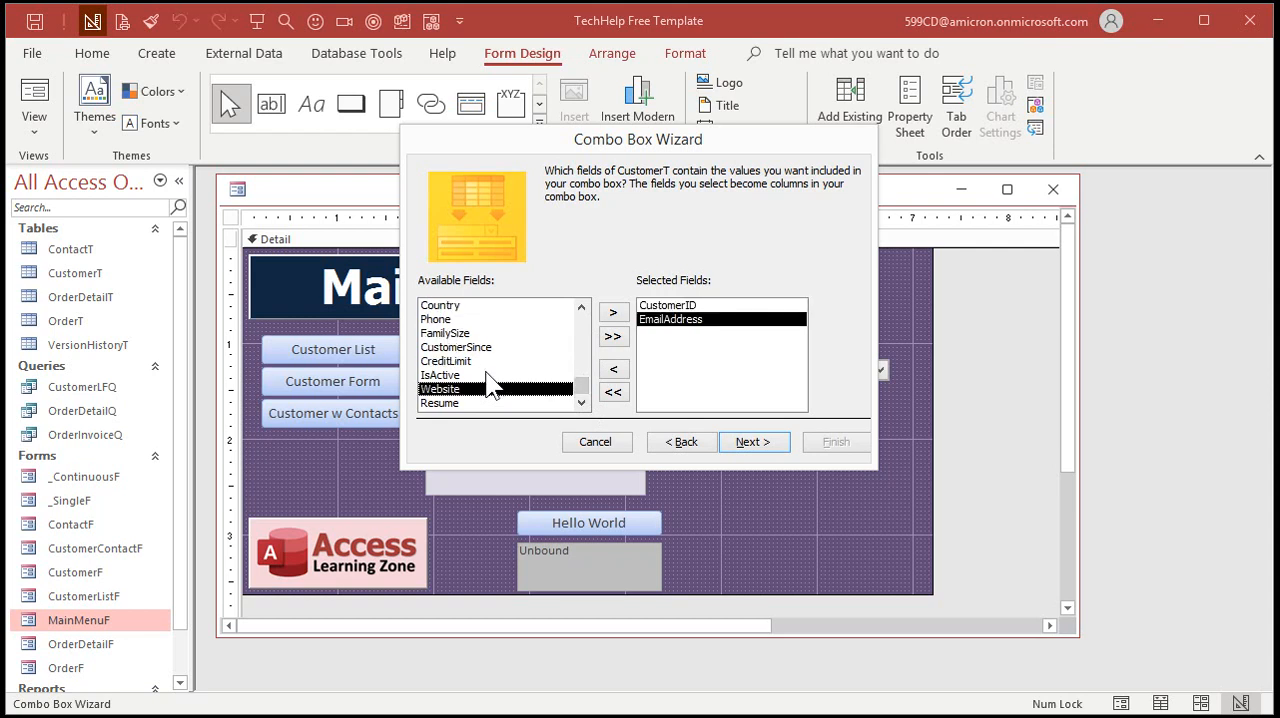
left_click(752, 442)
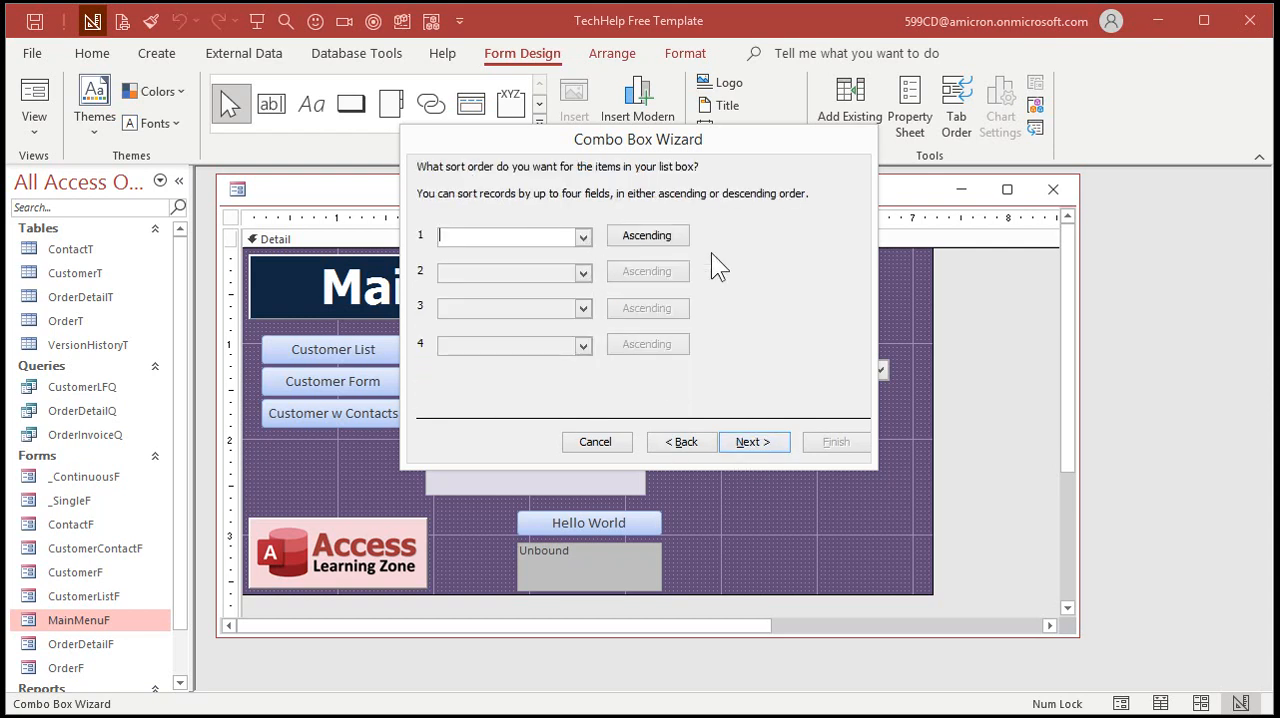
left_click(752, 442)
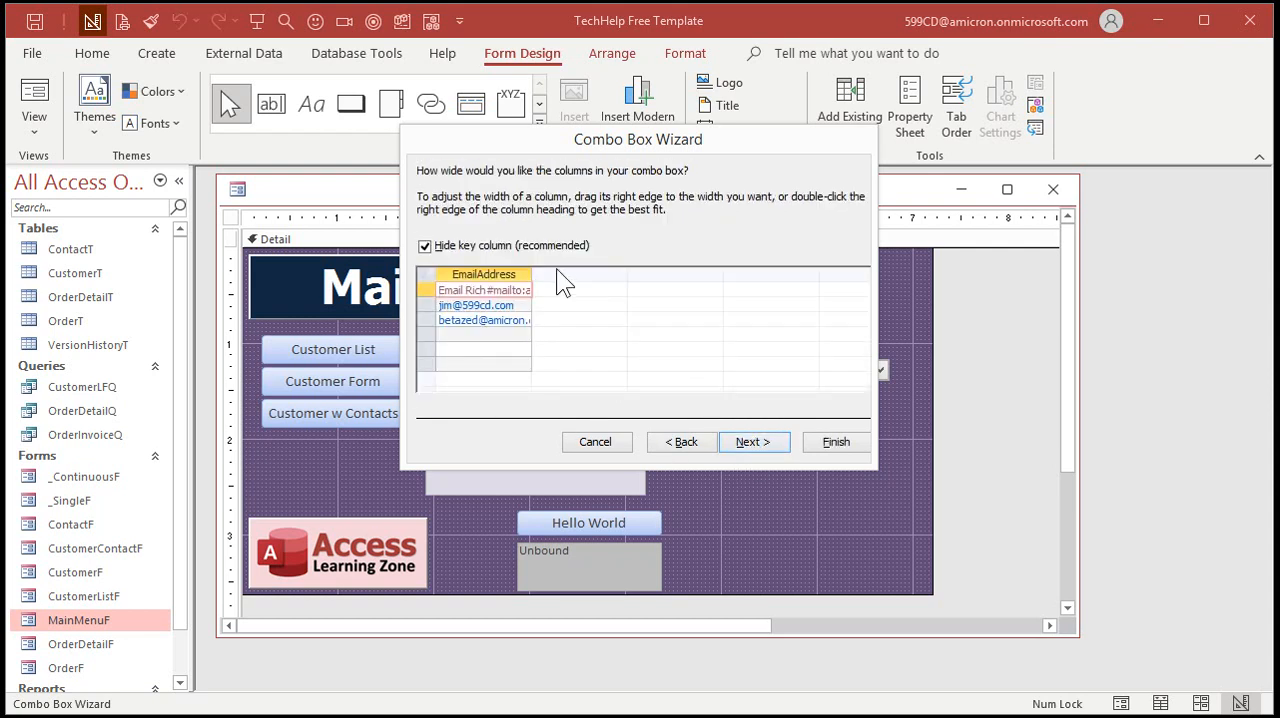
left_click_drag(533, 271, 644, 272)
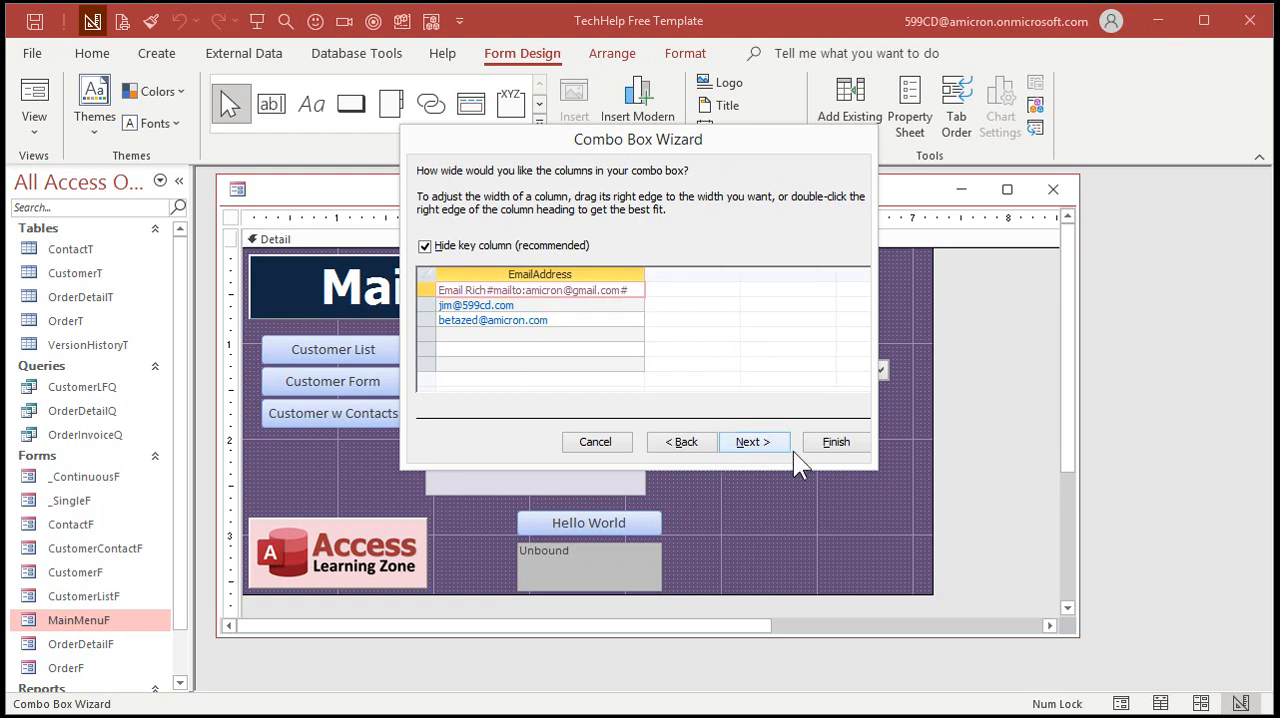
left_click(765, 445)
left_click(826, 445)
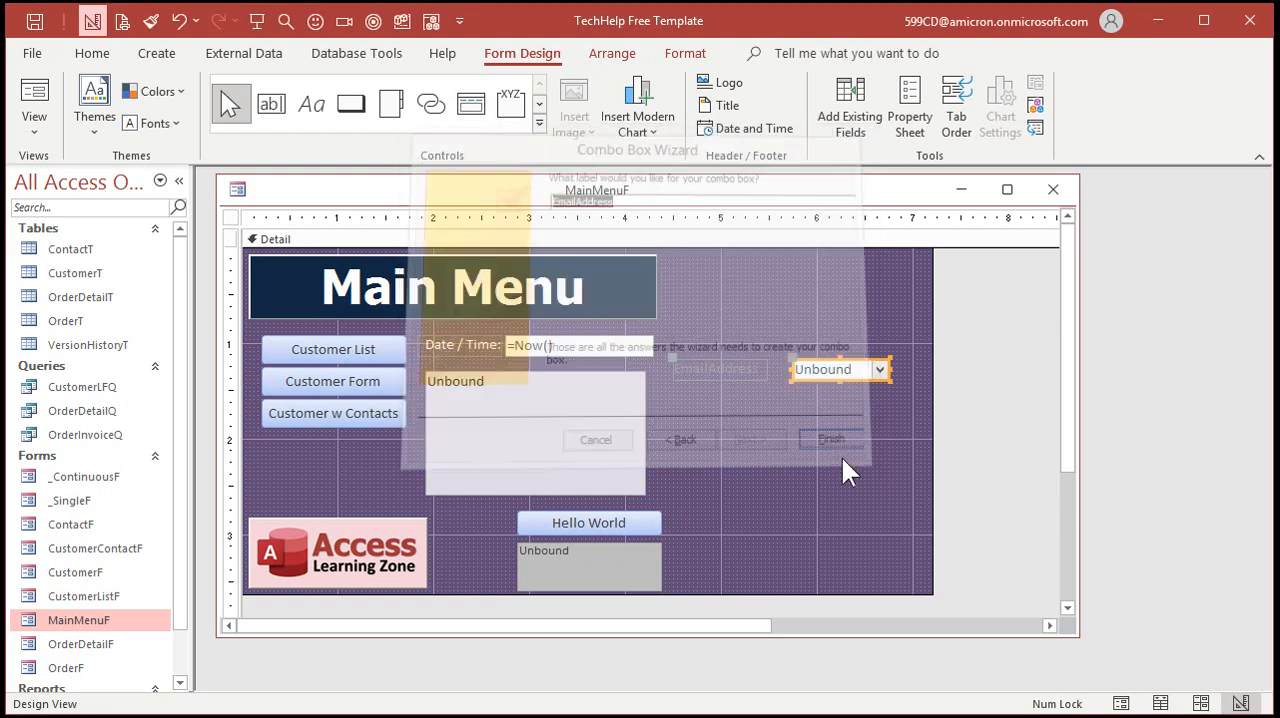
Delete the combo box's EmailAddress label, then place the combo box just beside the list box and widen it
key("Delete")
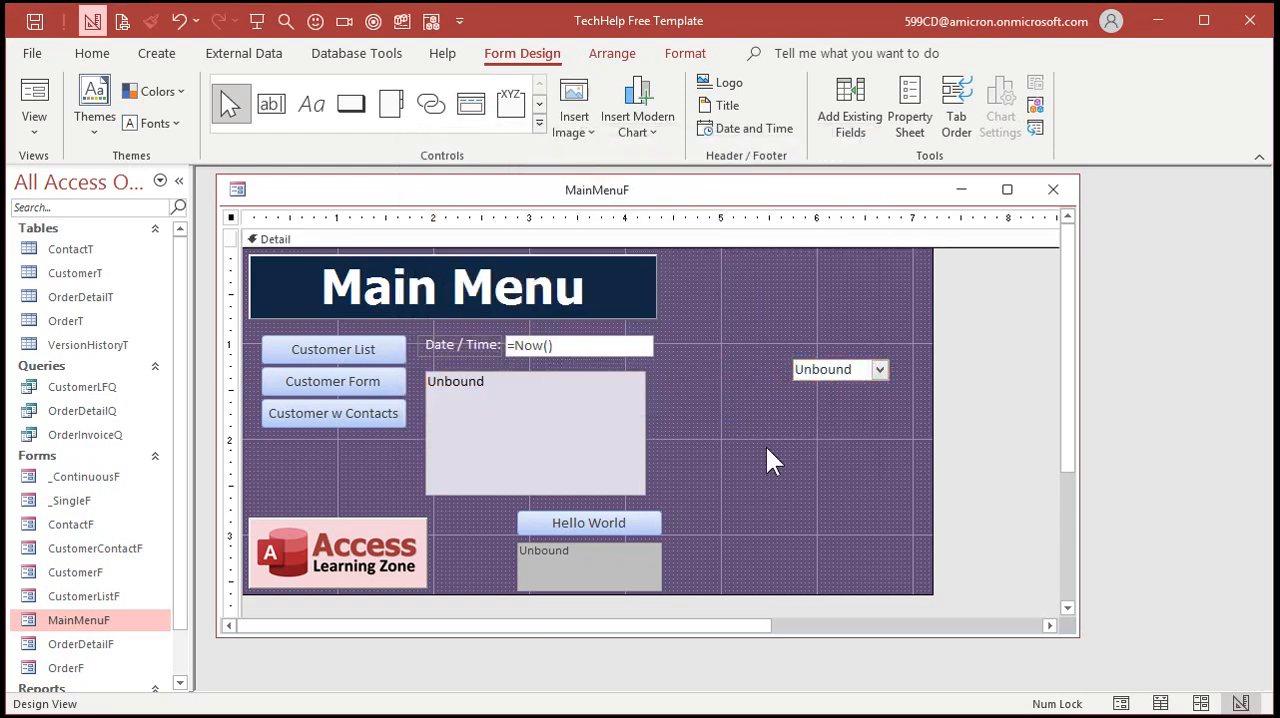
left_click_drag(800, 370, 669, 390)
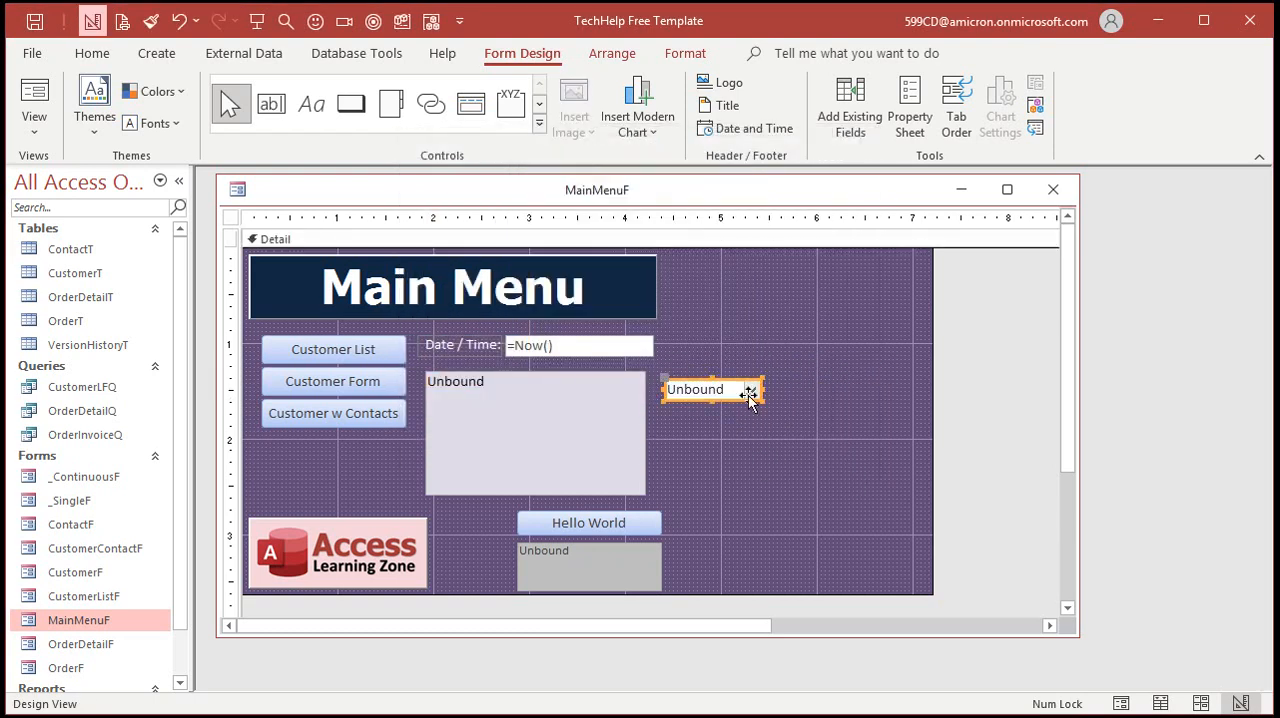
left_click_drag(763, 390, 902, 390)
left_click(838, 477)
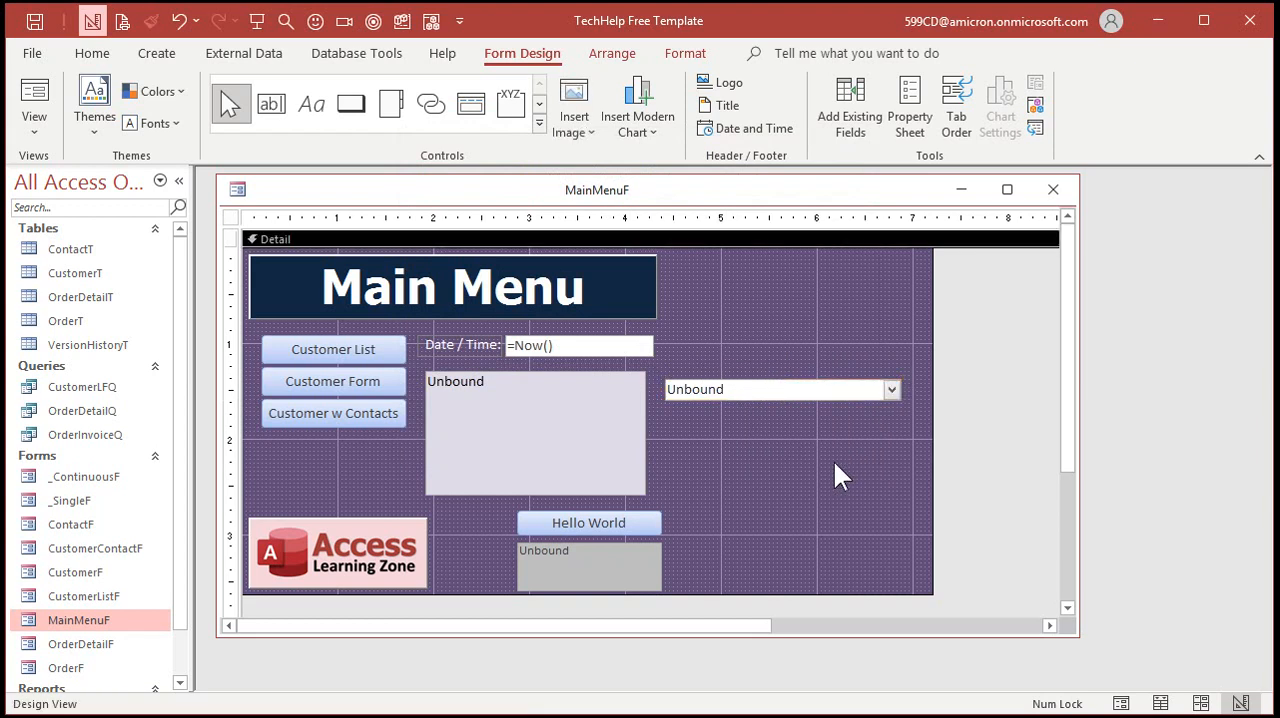
Show the main menu in Form View and choose the second and third e-mail addresses from the new combo box
left_click(34, 100)
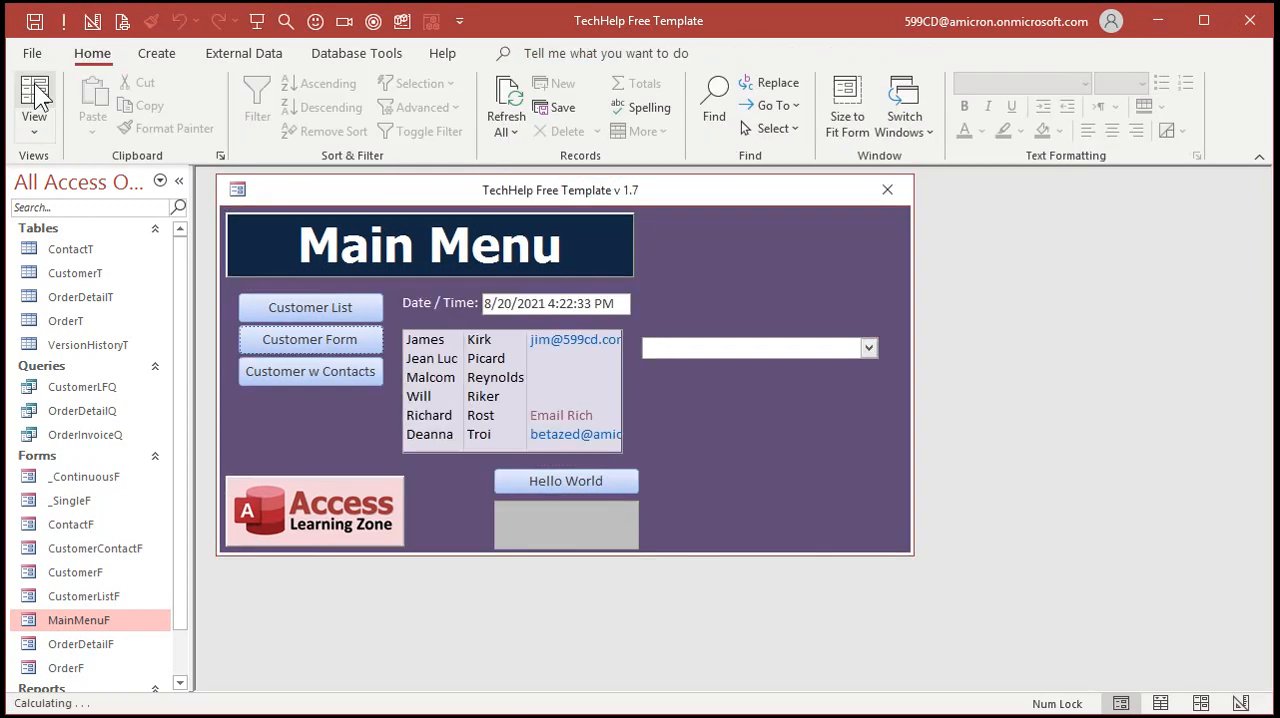
left_click(868, 348)
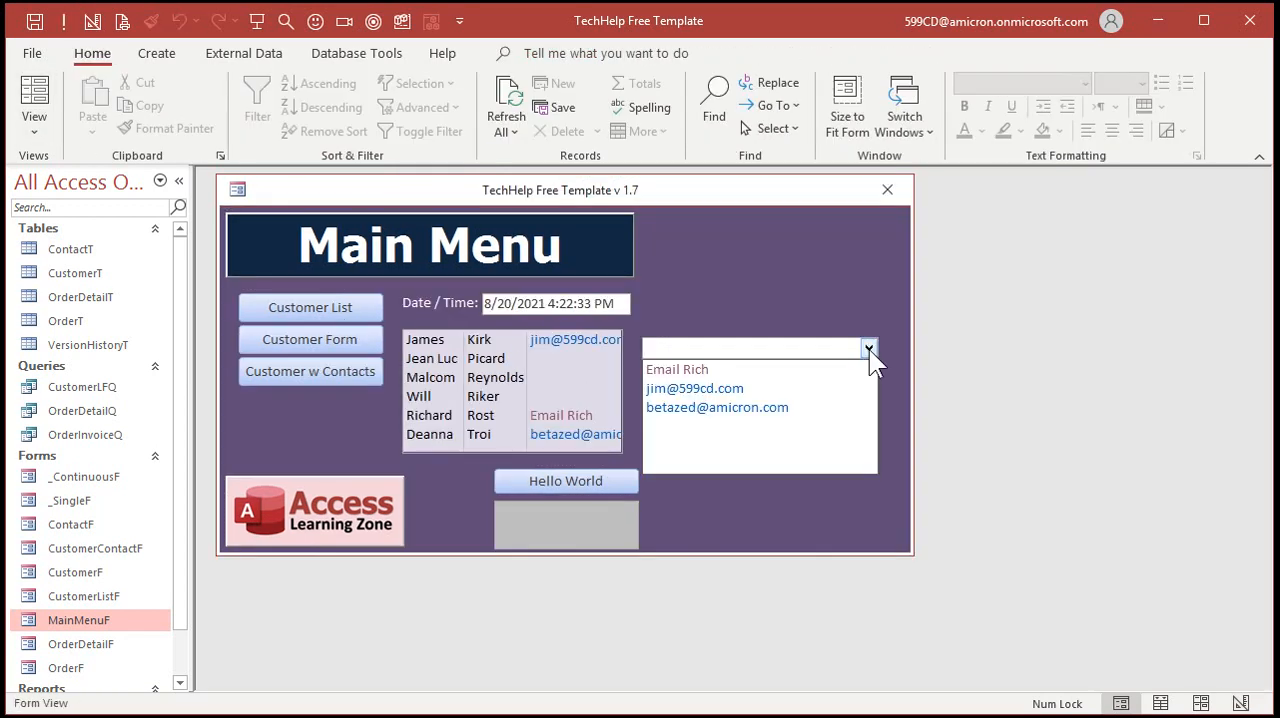
left_click(719, 389)
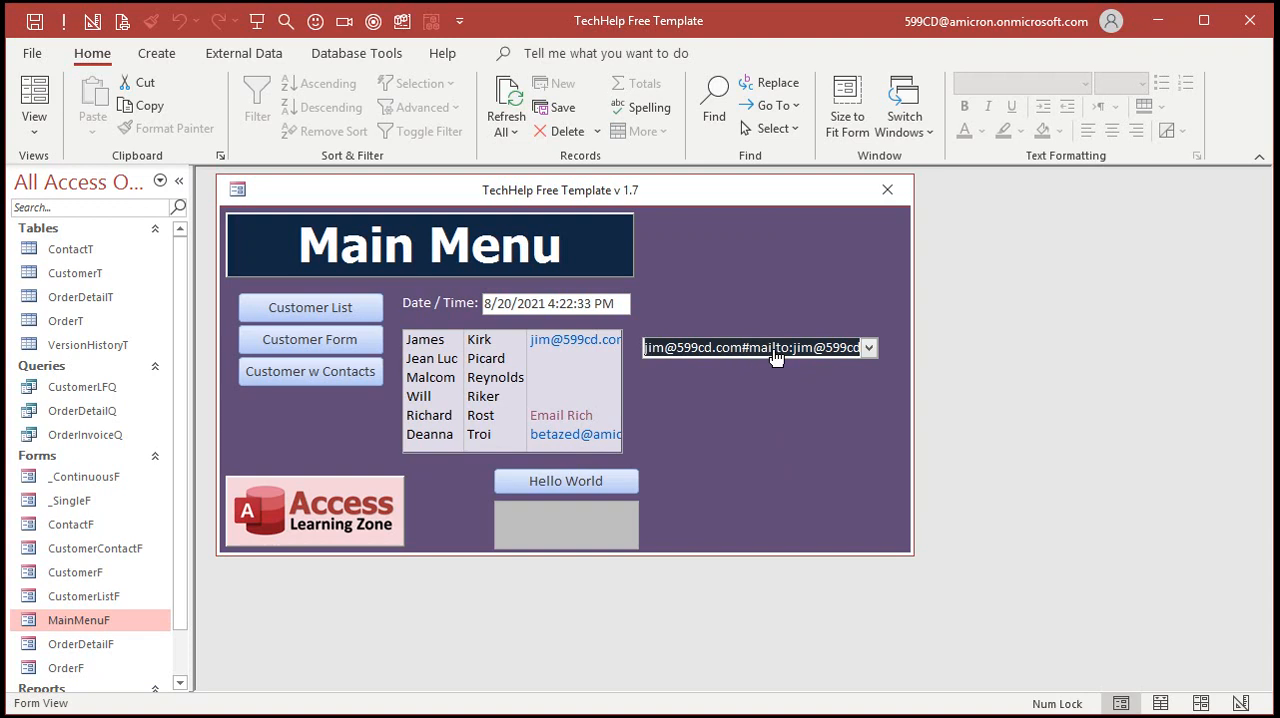
left_click(868, 348)
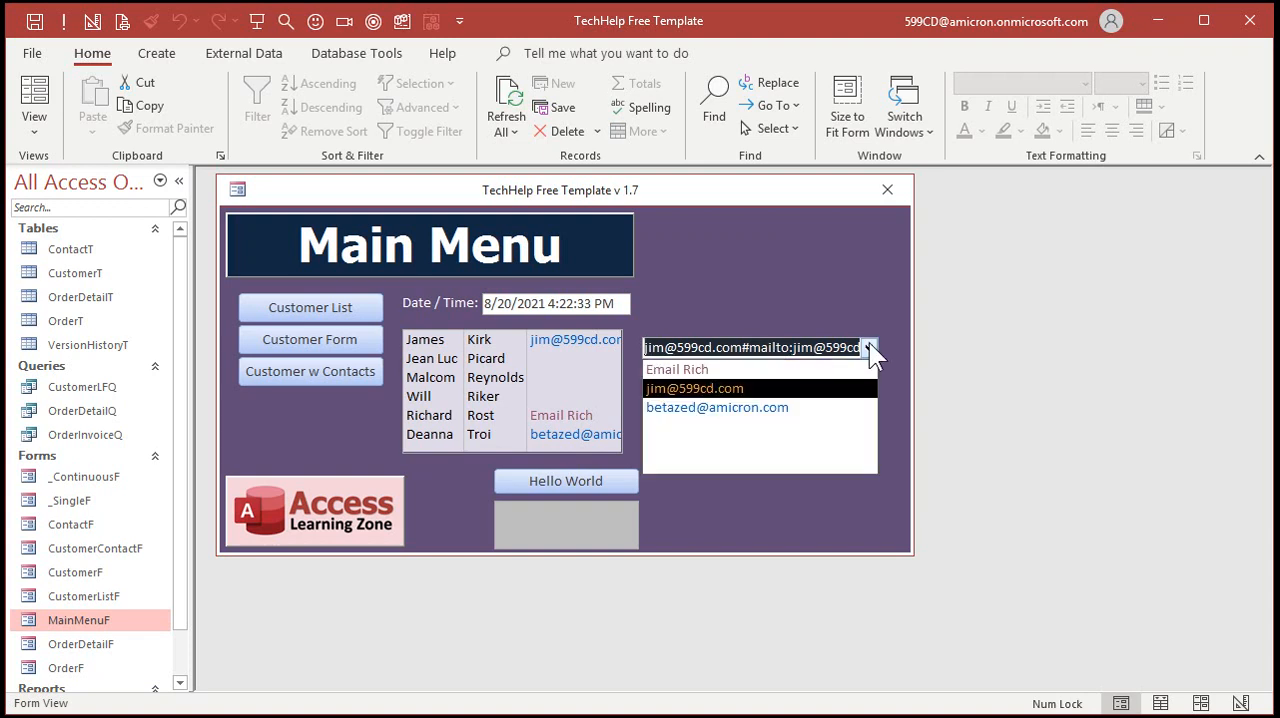
left_click(769, 408)
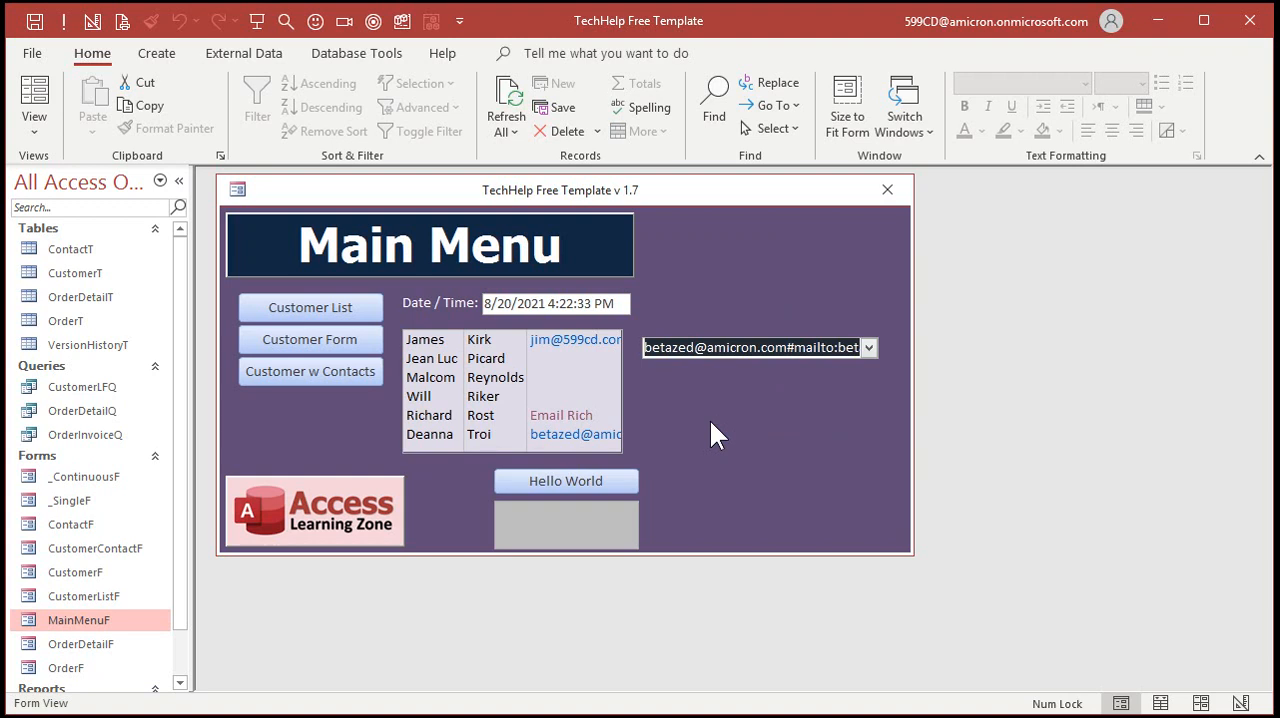
Select the fifth customer in the list box, open the customer form to examine the record, and close it
left_click(565, 416)
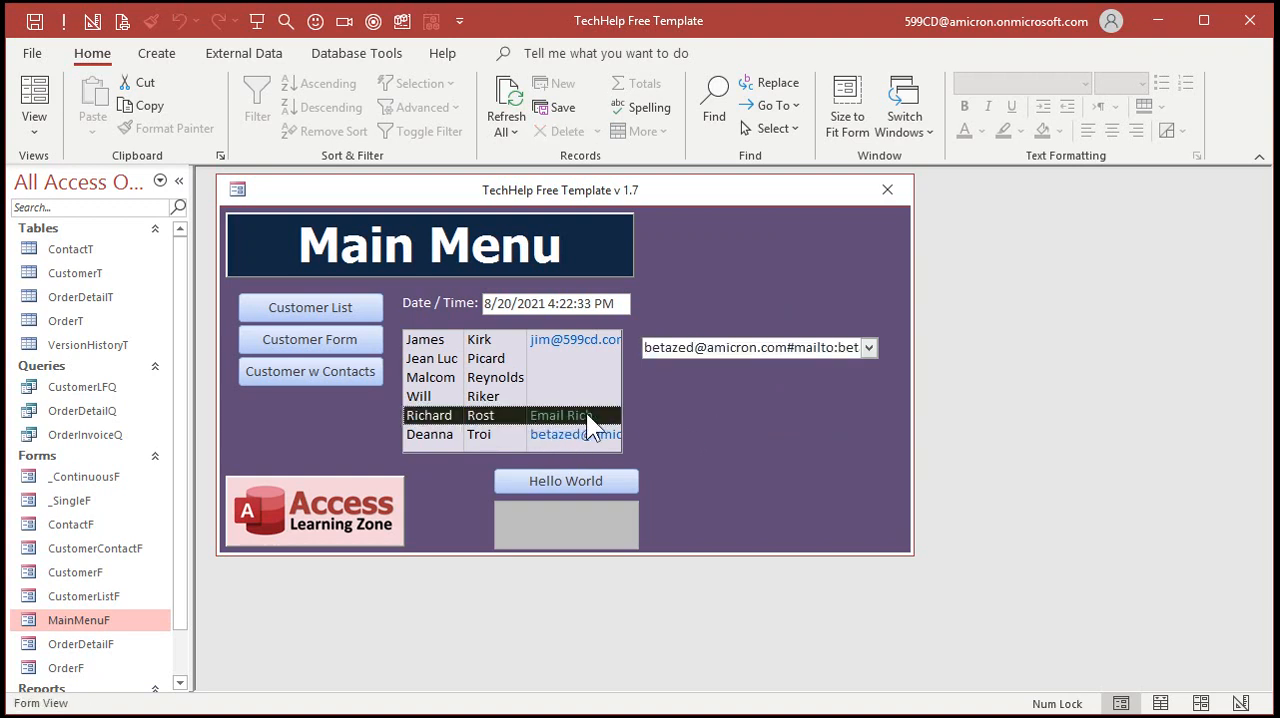
left_click(345, 348)
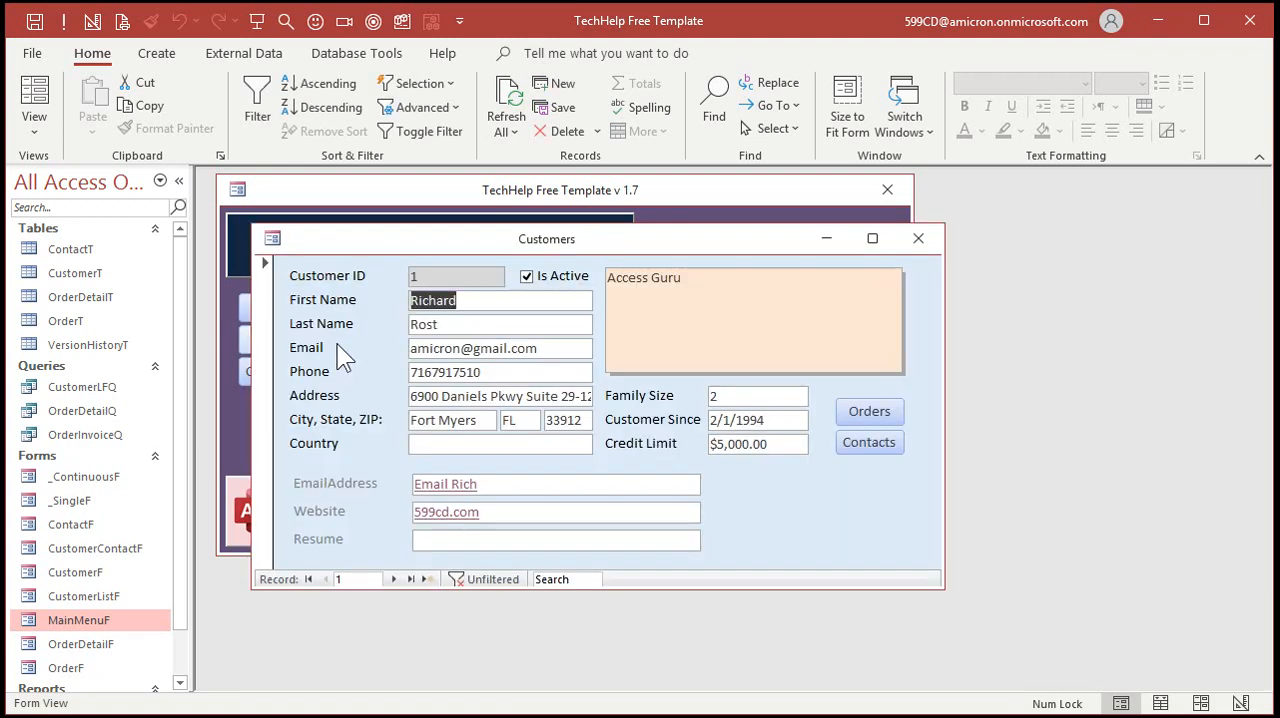
left_click(918, 238)
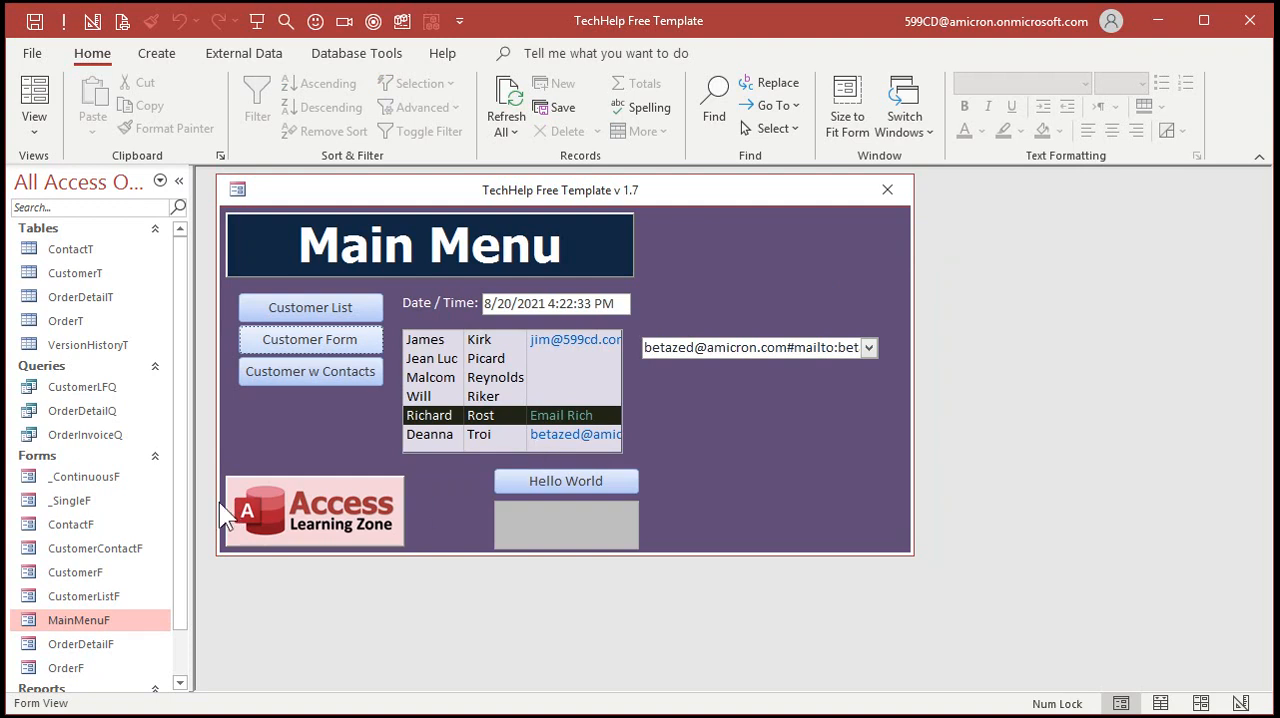
Open the _BlankR report in Design View
scroll(178, 520, "down", 2)
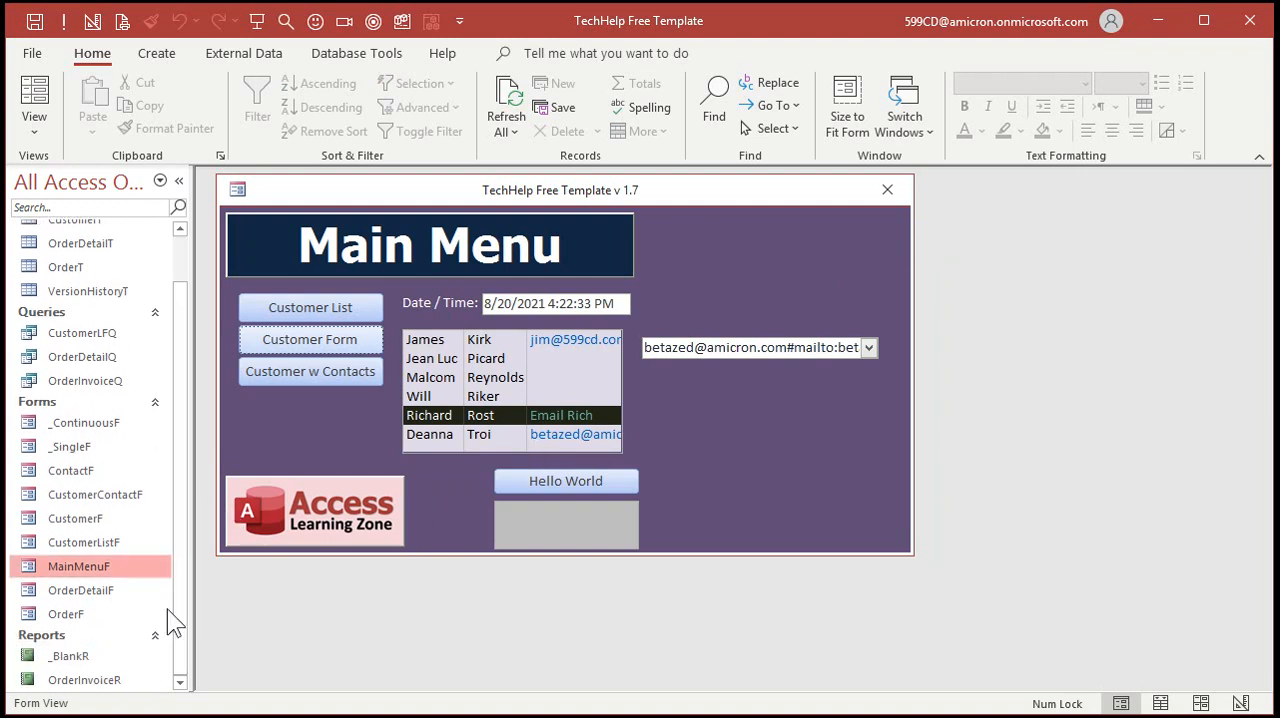
right_click(79, 667)
left_click(169, 345)
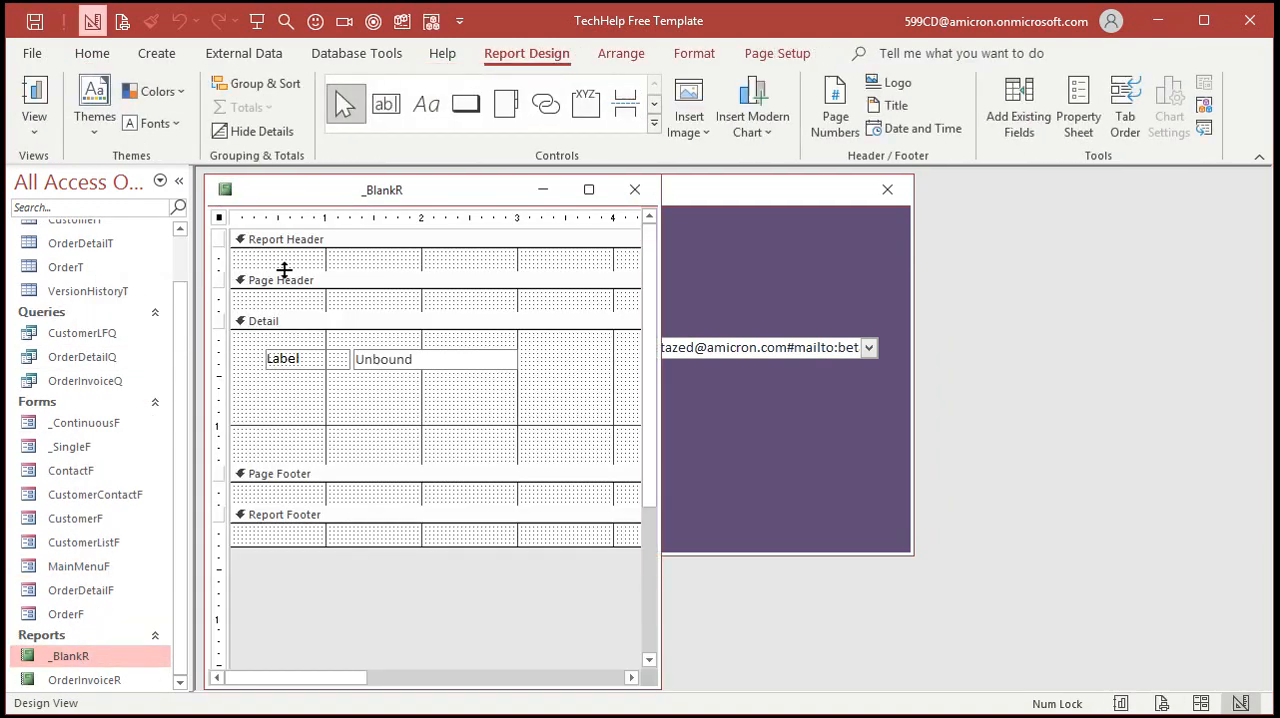
Set the report's record source to CustomerT
double_click(222, 219)
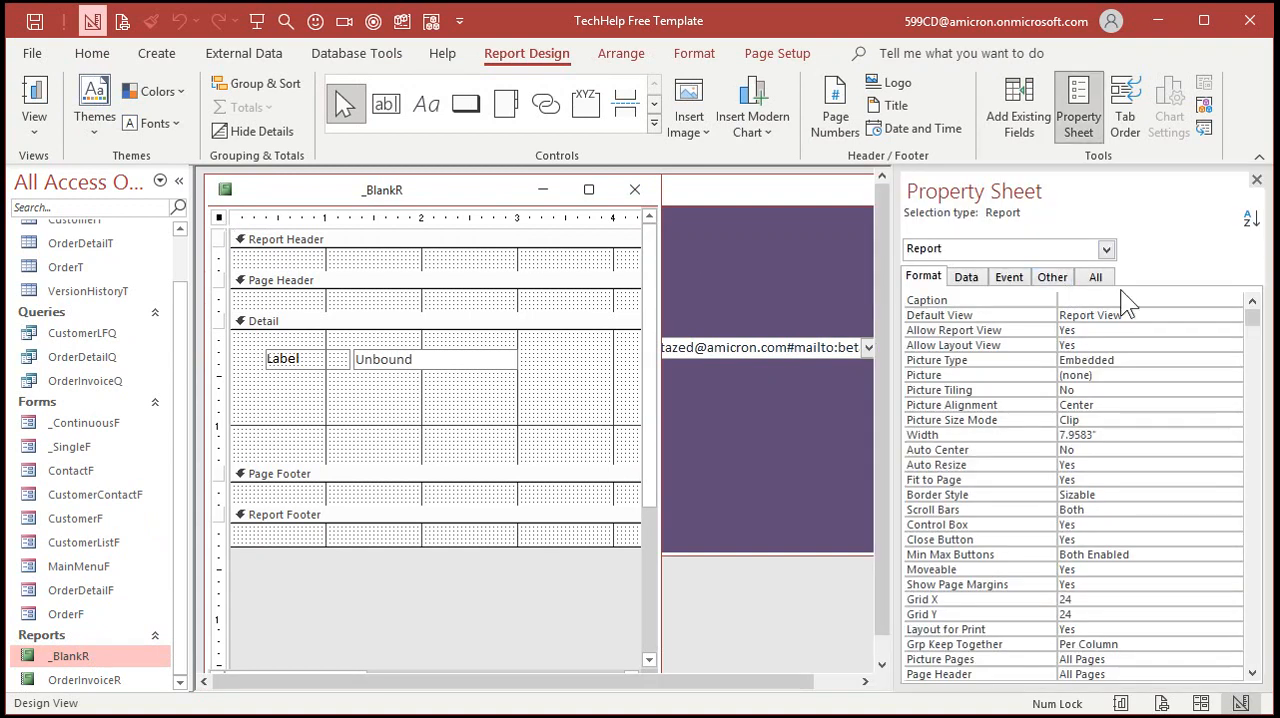
left_click(1096, 277)
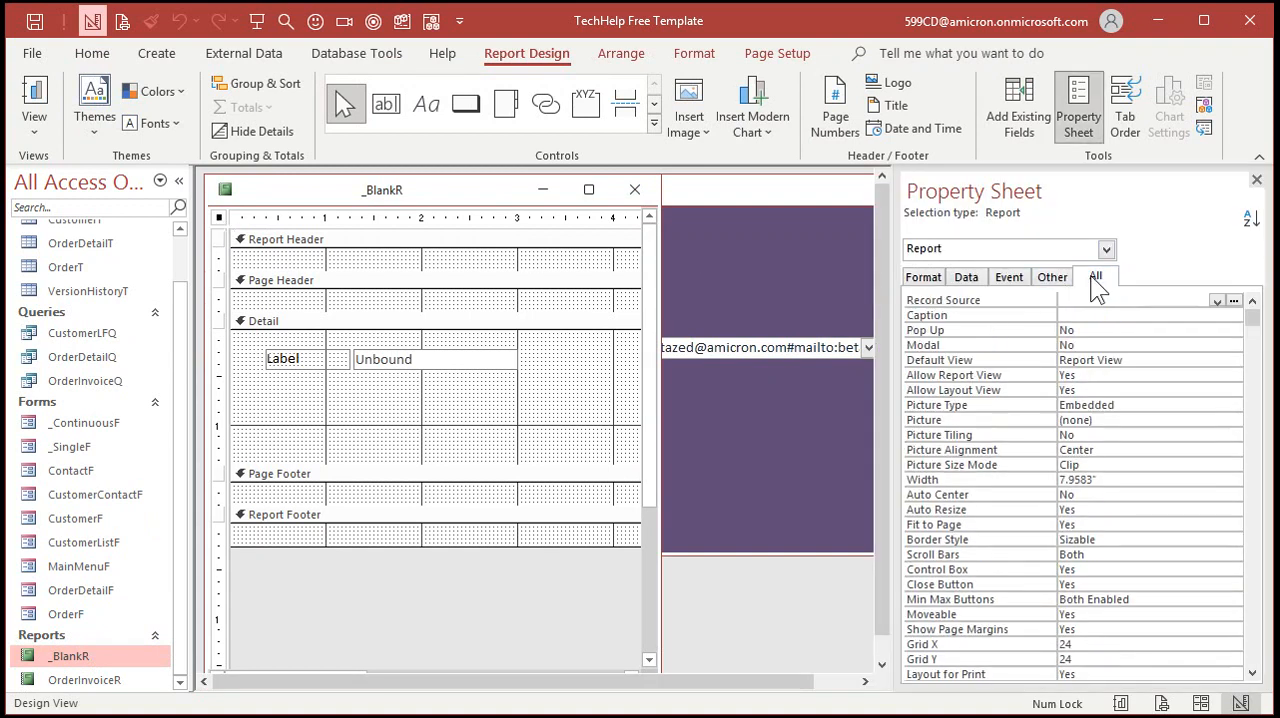
left_click(1217, 301)
left_click(1144, 343)
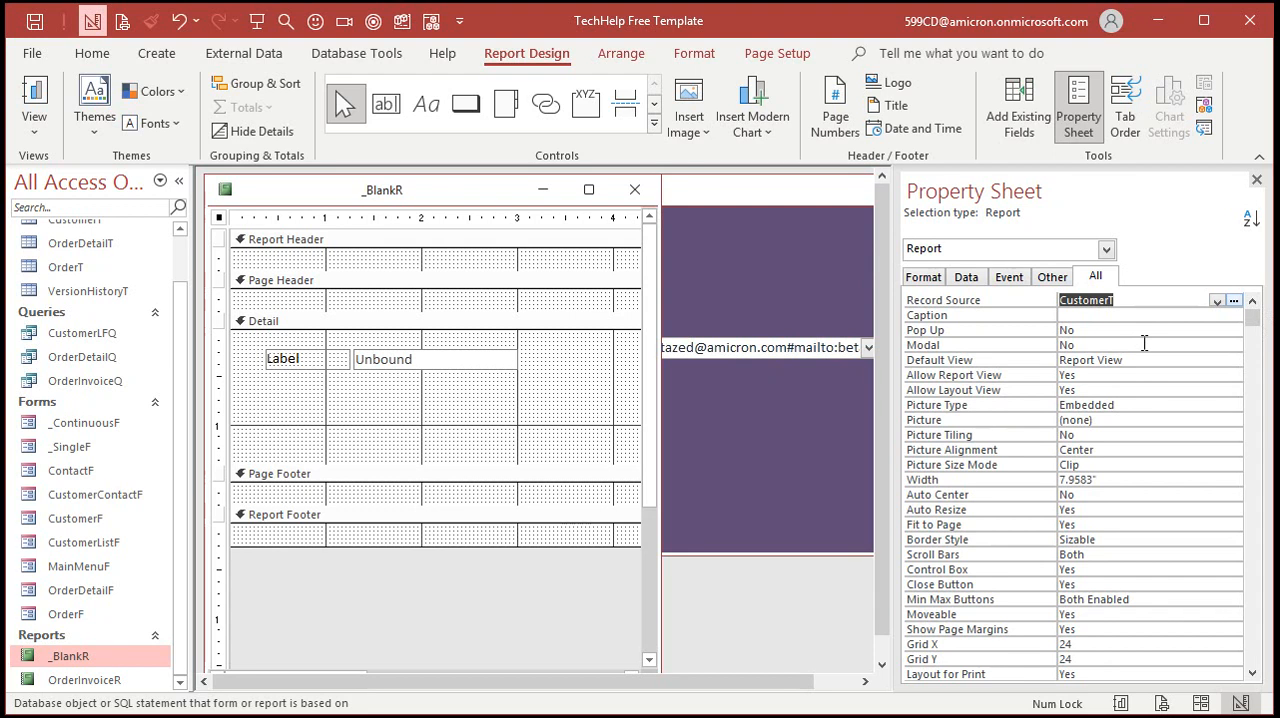
Bind the unbound text box in the Detail section to the EmailAddress field, then save and close the report
left_click(430, 362)
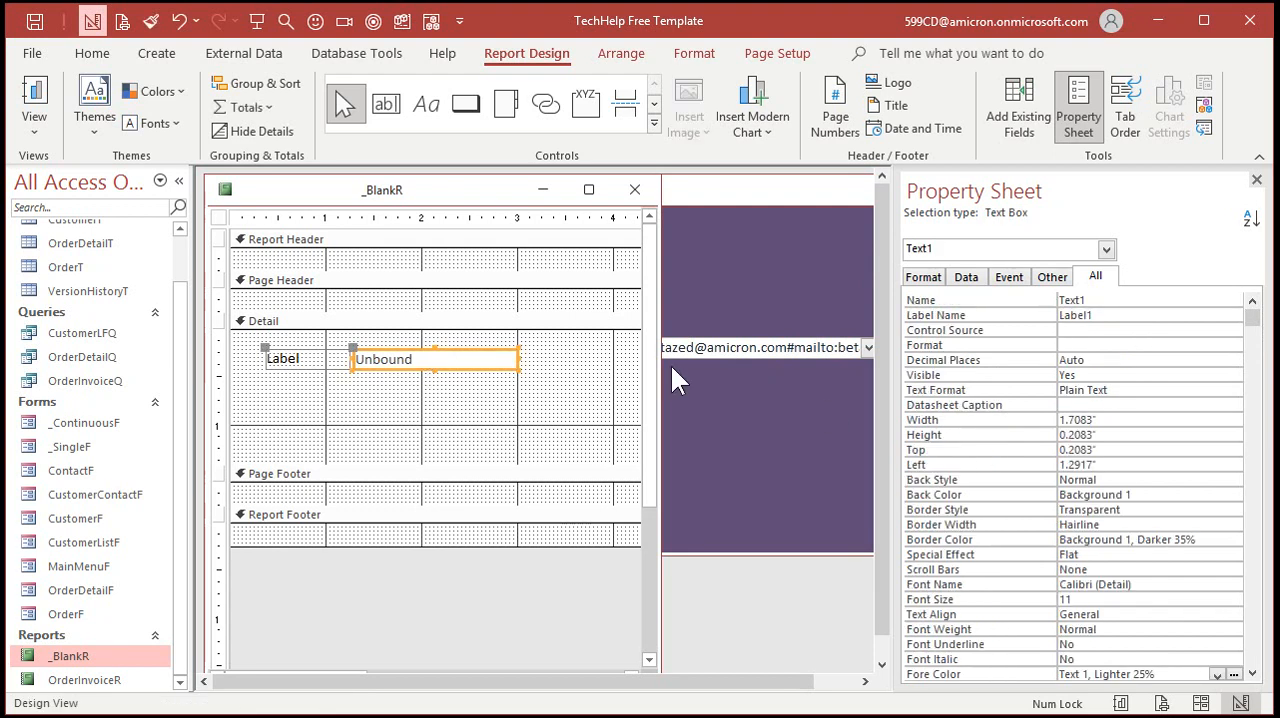
left_click(1136, 330)
left_click(1217, 329)
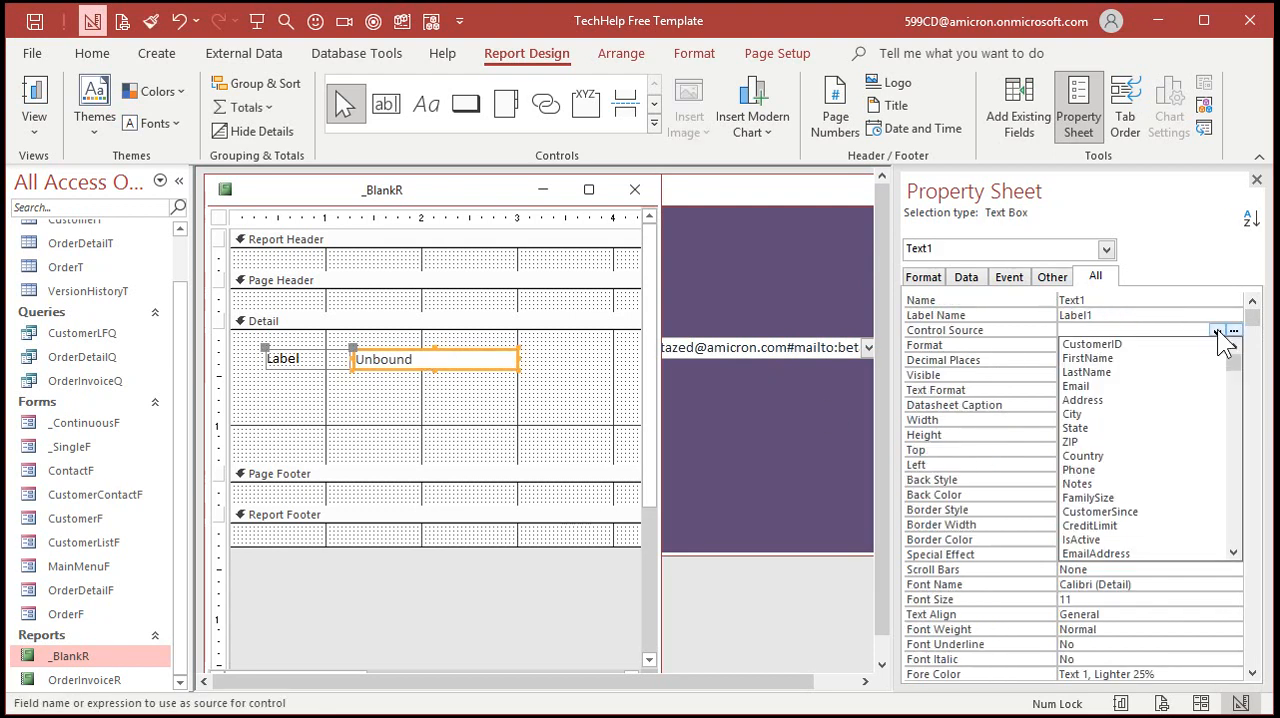
scroll(1234, 534, "down", 1)
left_click(1178, 526)
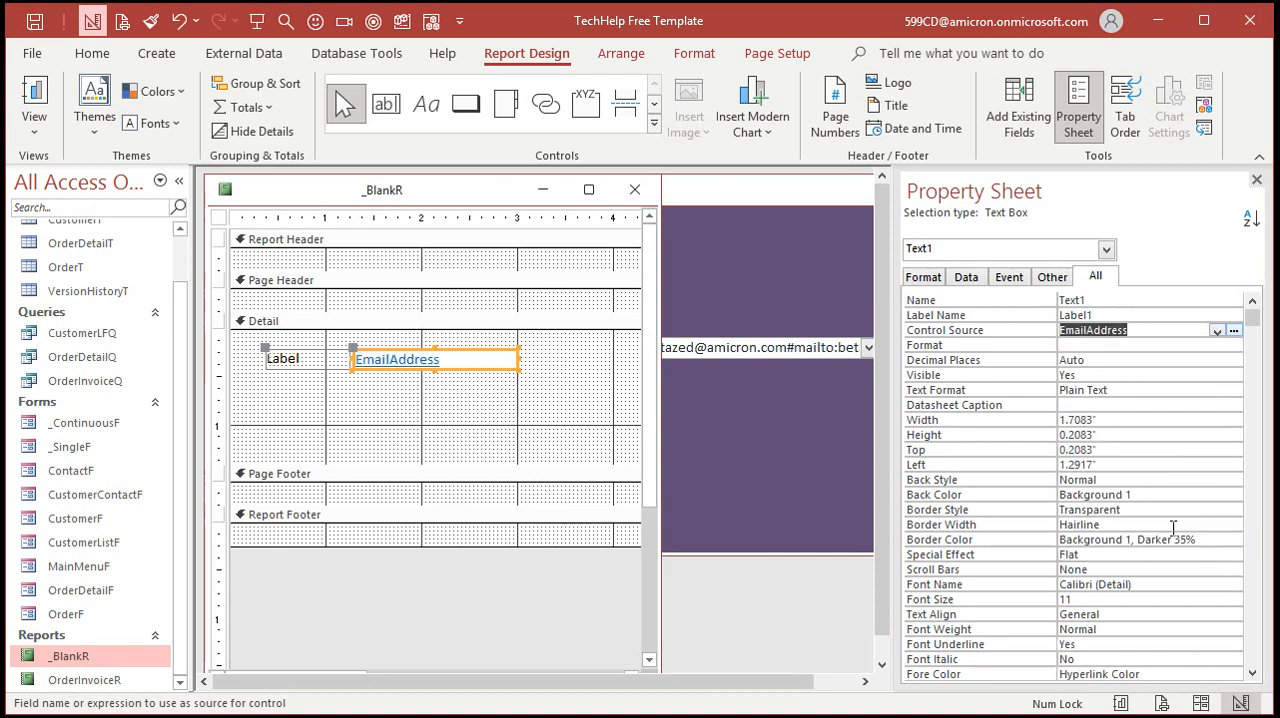
left_click(1257, 180)
left_click(638, 190)
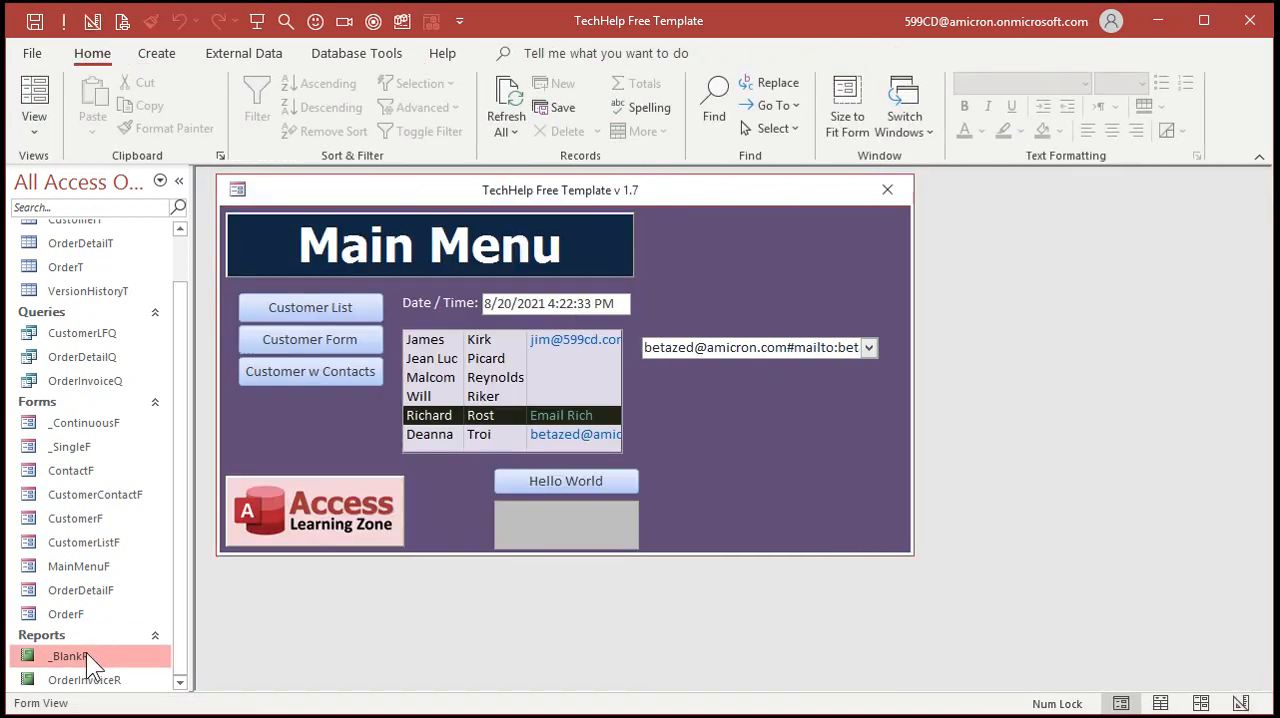
Open the _BlankR report in Print Preview and examine the labels and e-mail links at 100% zoom
right_click(86, 652)
left_click(142, 604)
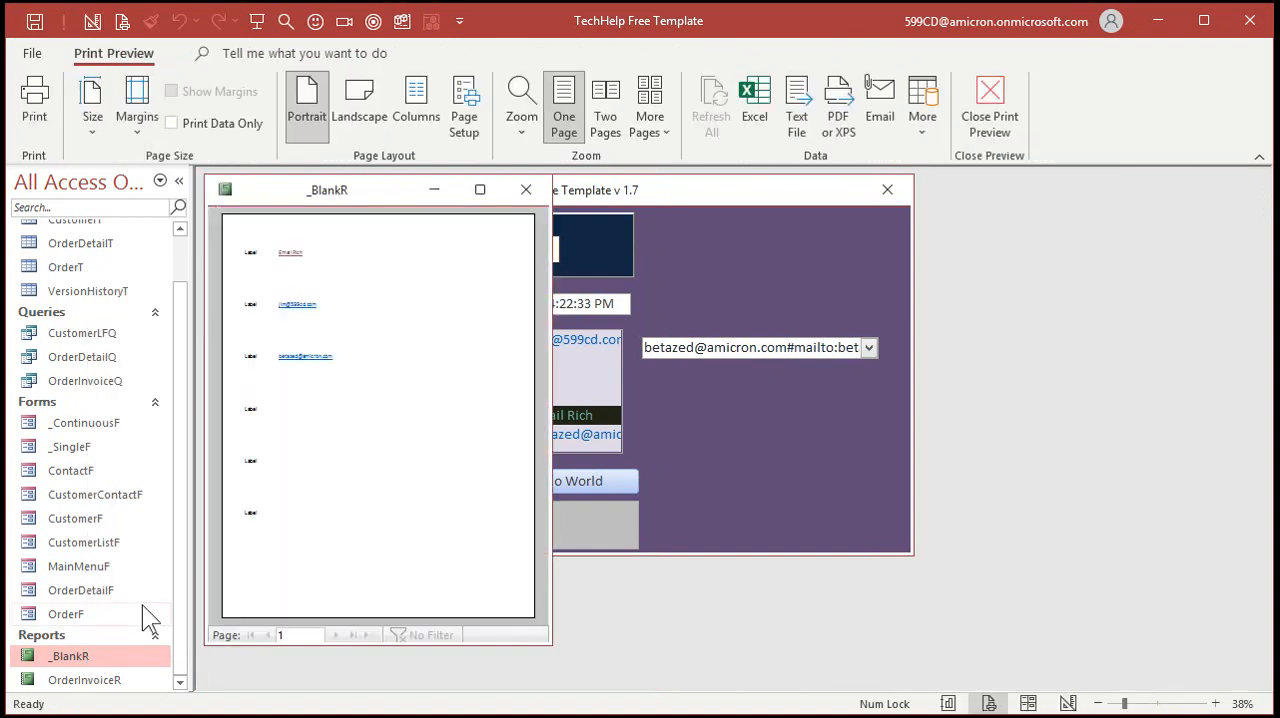
left_click(322, 274)
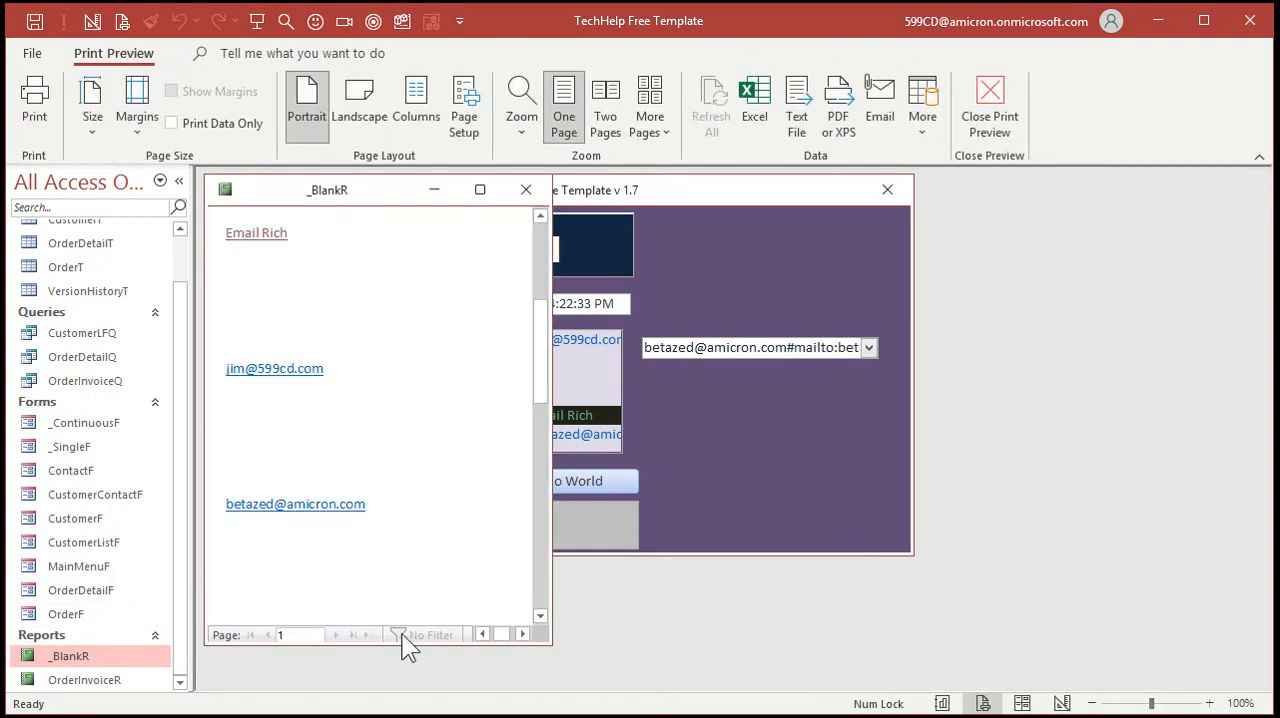
left_click(480, 634)
left_click(479, 633)
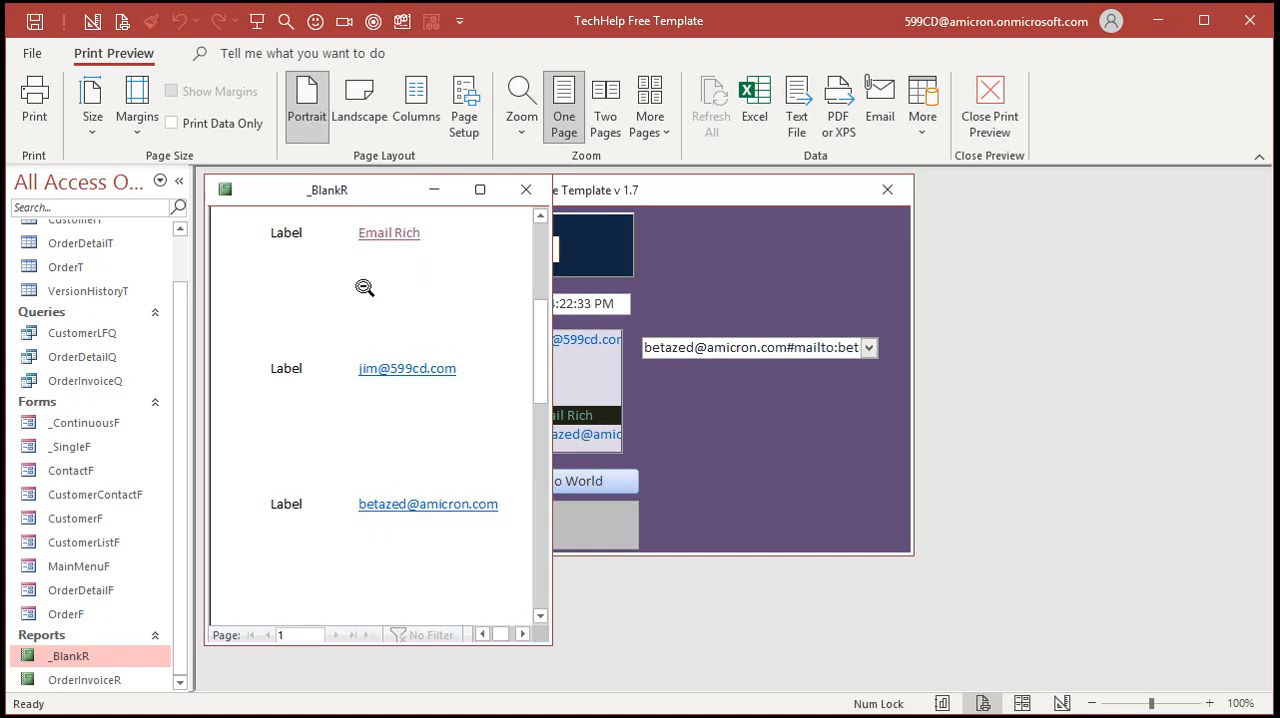
In the report's Design View, format the EmailAddress text box as black text without underline, then save and close the report
right_click(338, 195)
left_click(395, 356)
left_click(415, 361)
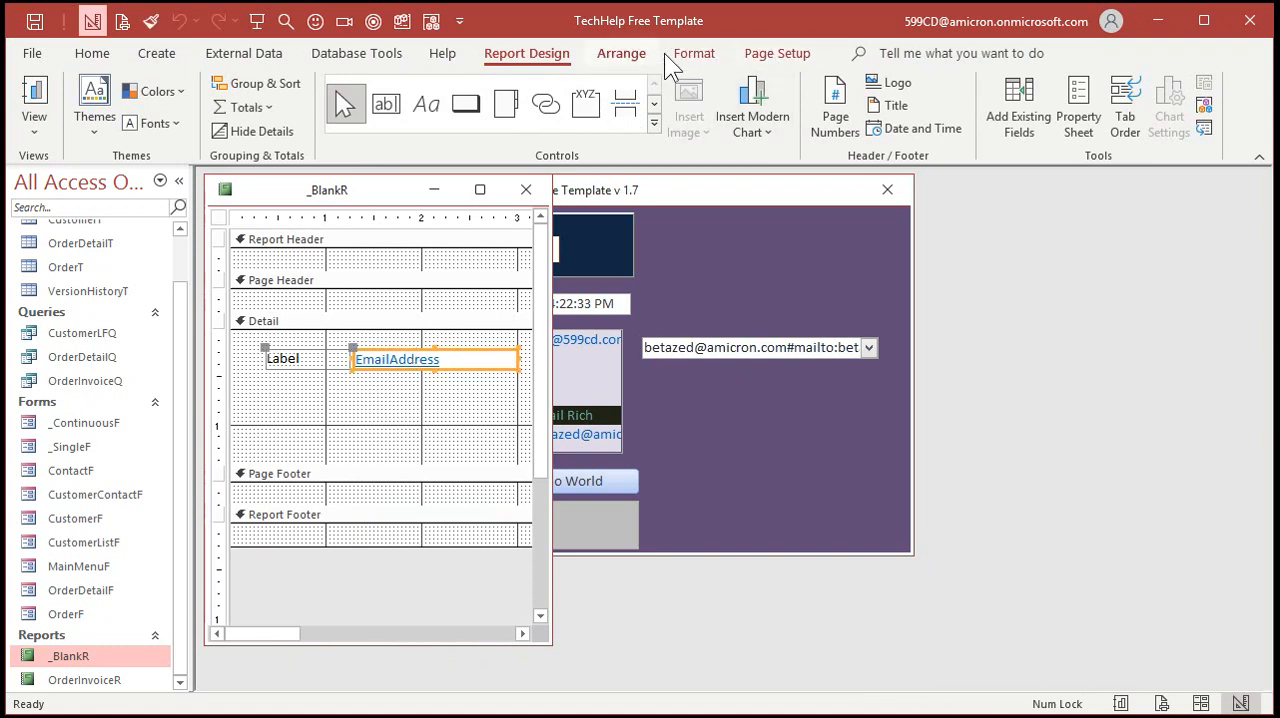
left_click(697, 54)
left_click(256, 123)
left_click(253, 336)
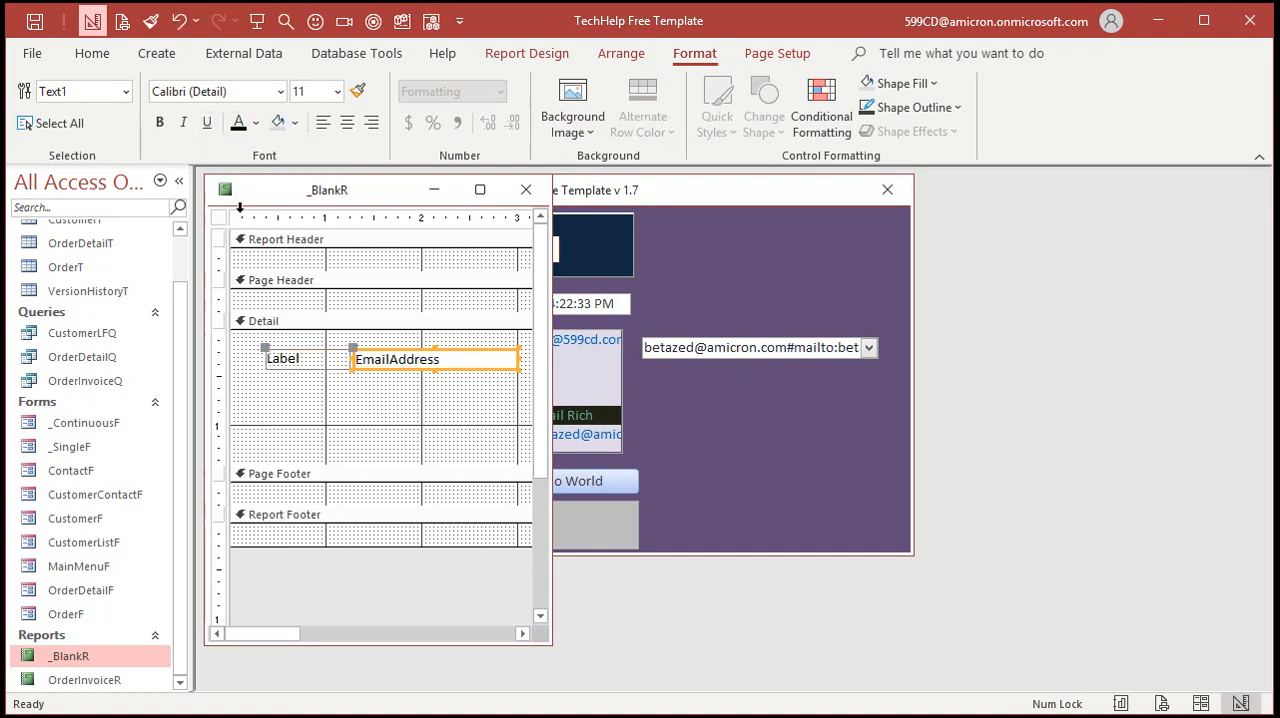
left_click(415, 418)
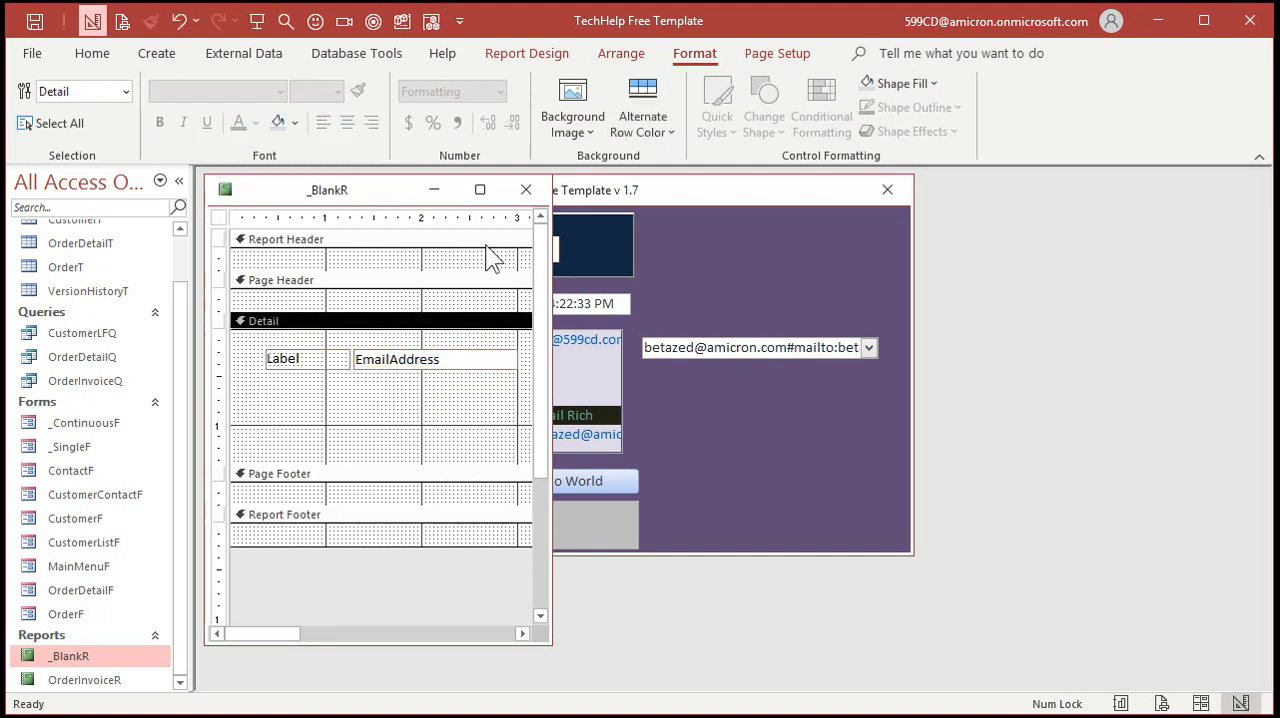
left_click(526, 189)
left_click(549, 436)
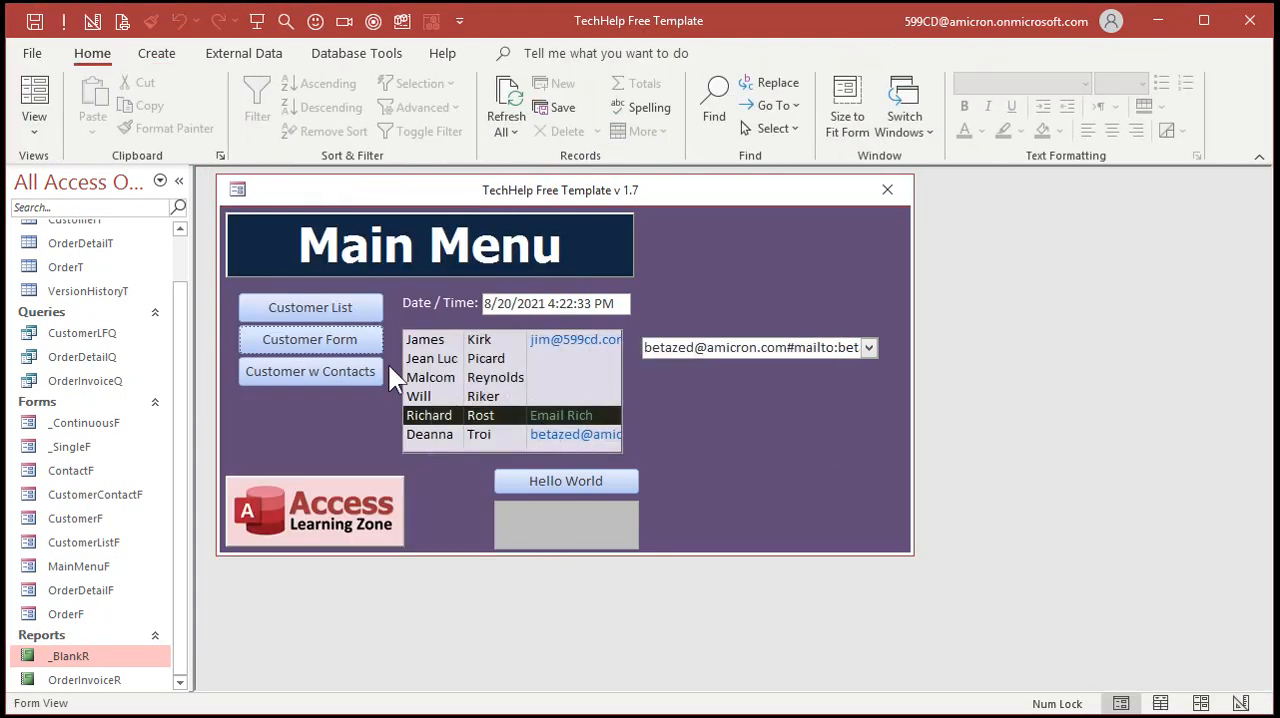
In the customer form's Design View, set the EmailAddress text box's Is Hyperlink property to No and Display As Hyperlink to If Hyperlink
left_click(340, 348)
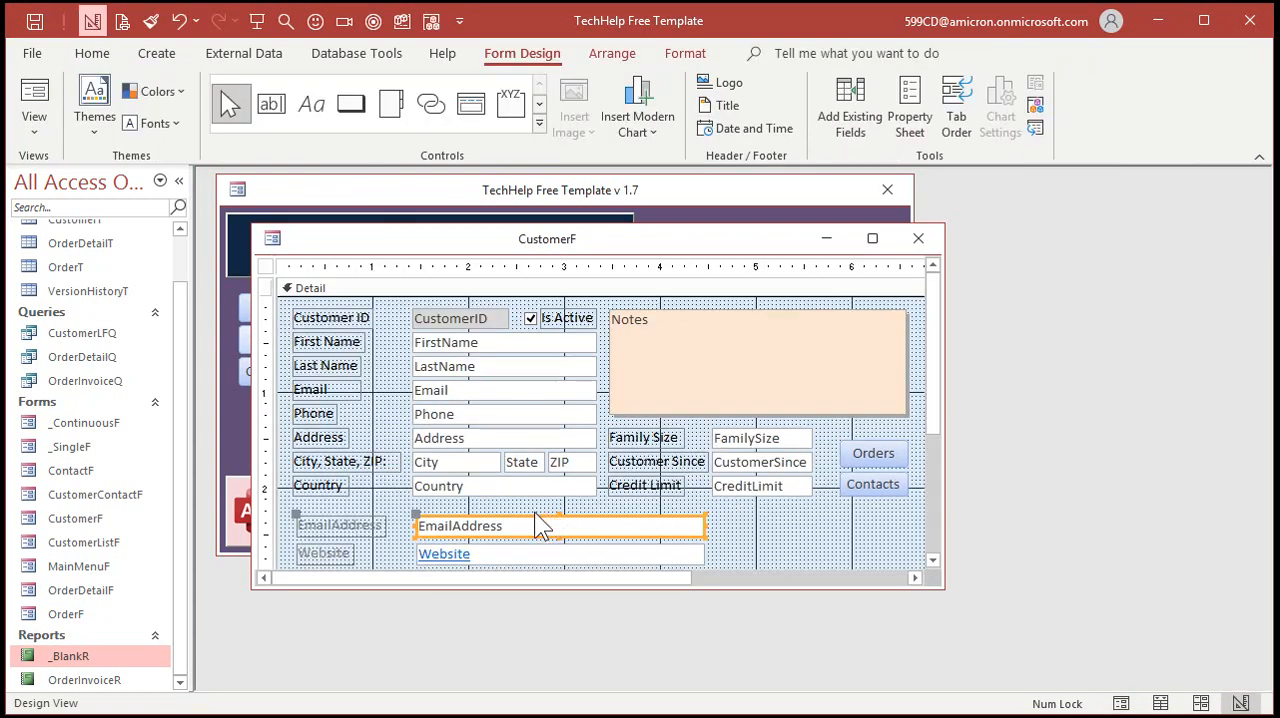
left_click(528, 519)
double_click(528, 519)
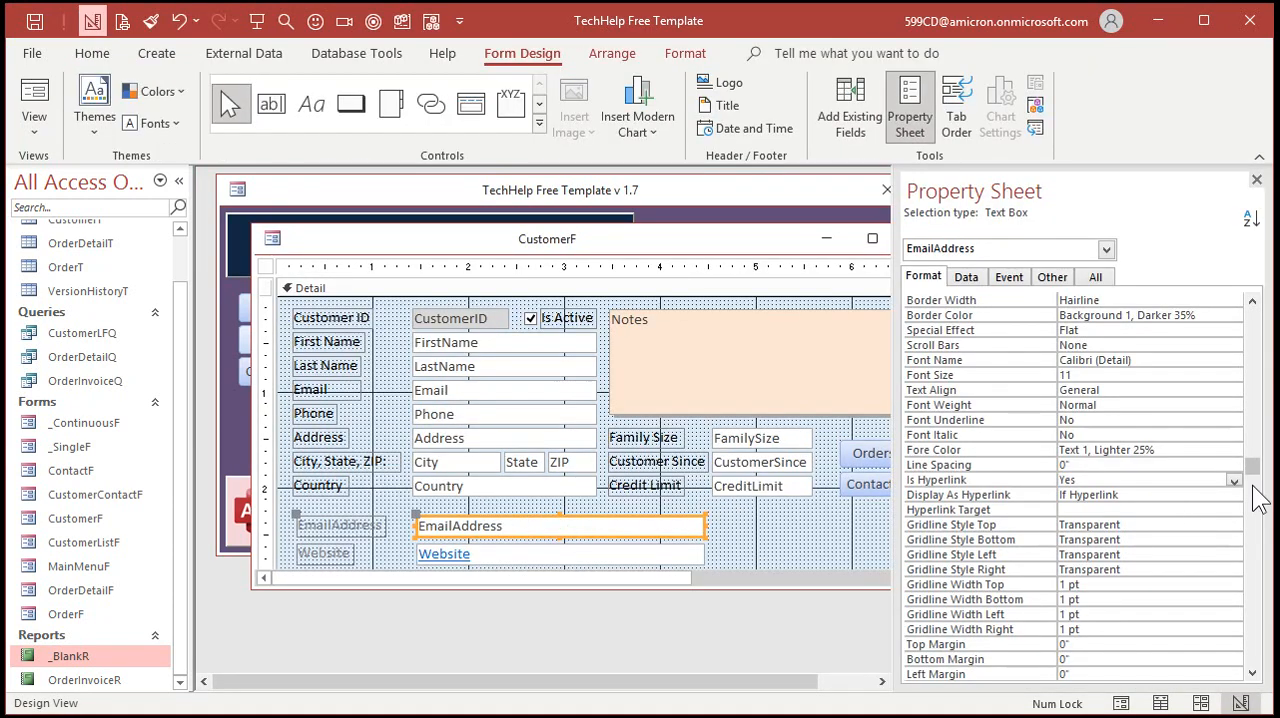
left_click(1253, 646)
left_click(1254, 647)
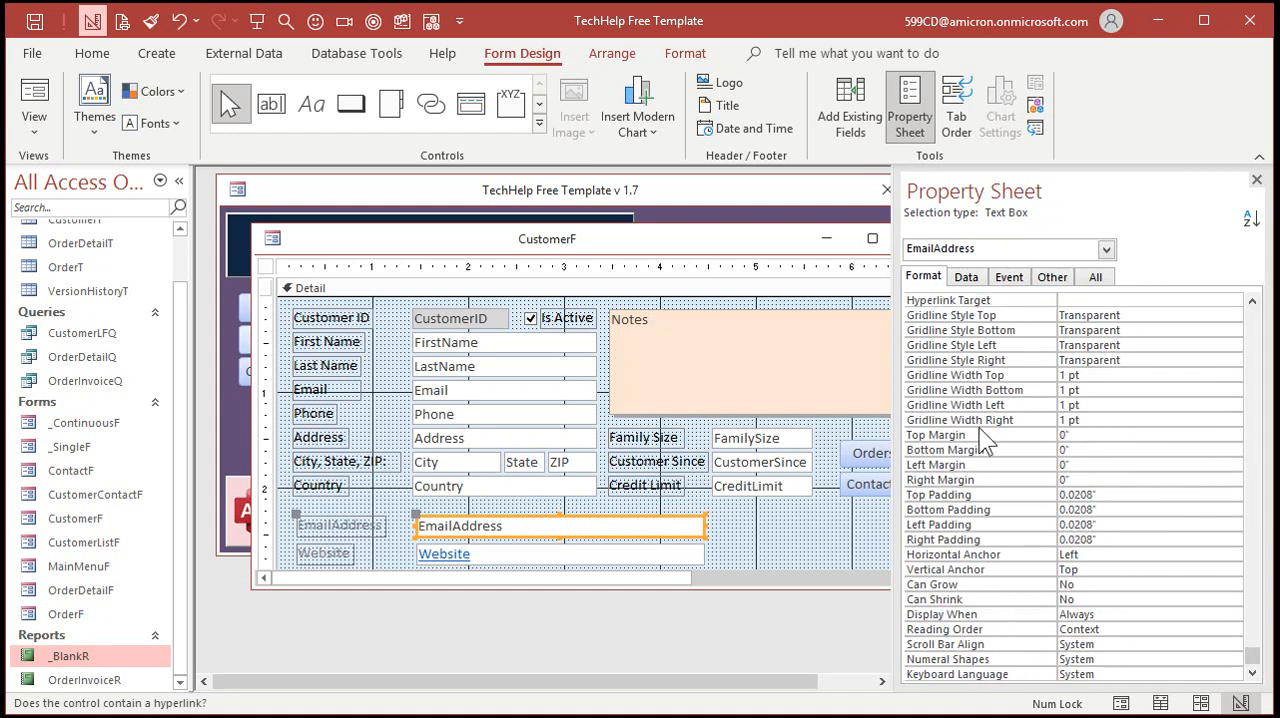
left_click(1251, 300)
left_click(1251, 300)
left_click(1251, 300)
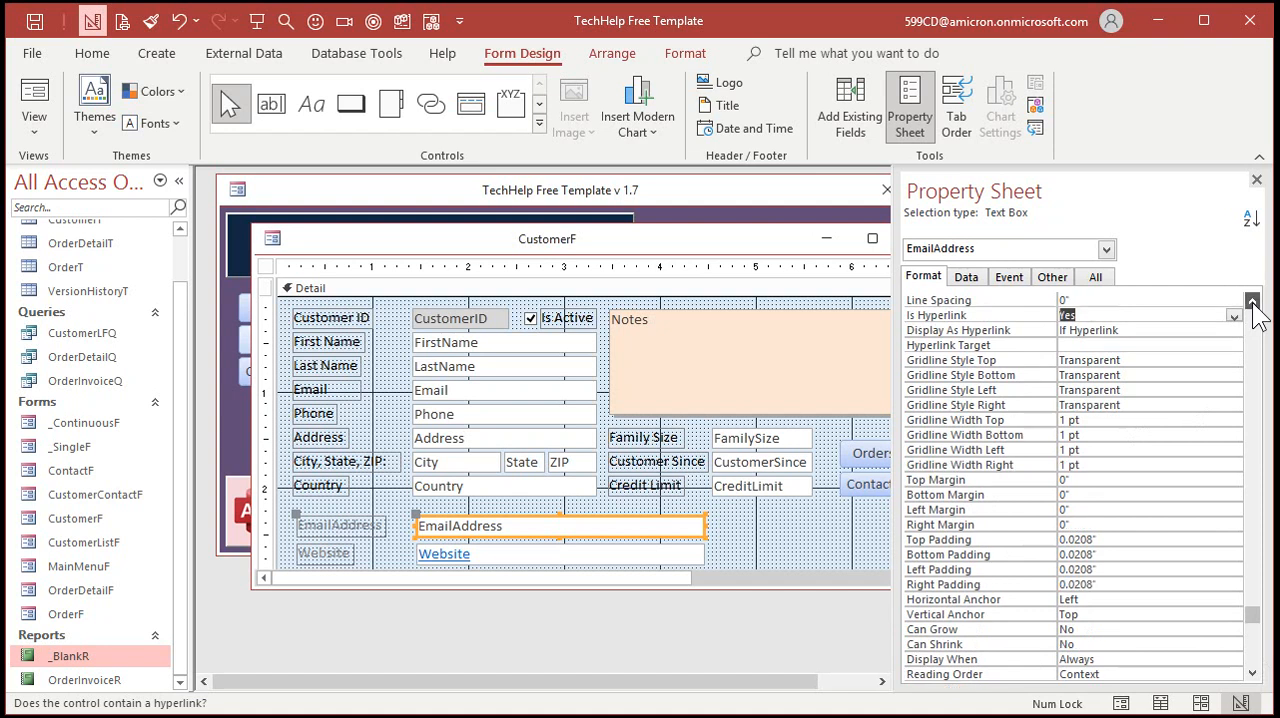
left_click(1251, 300)
left_click(1251, 300)
double_click(1099, 344)
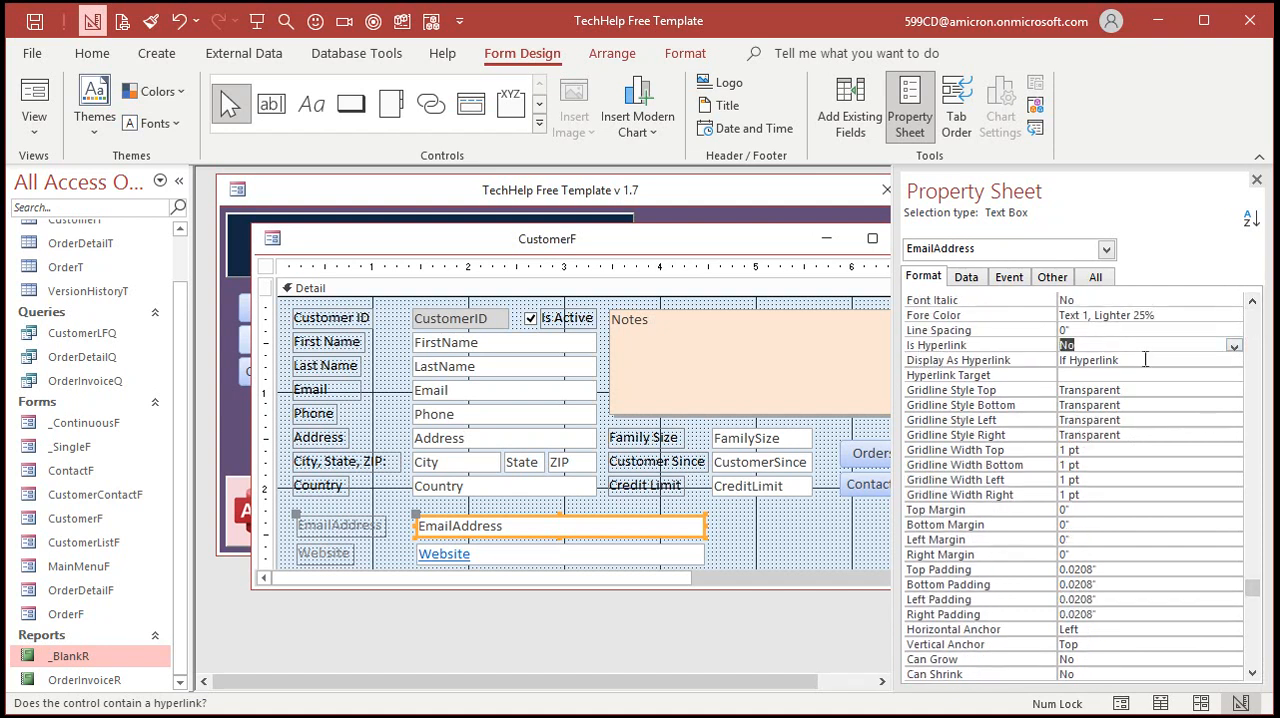
left_click(1144, 360)
left_click(1235, 361)
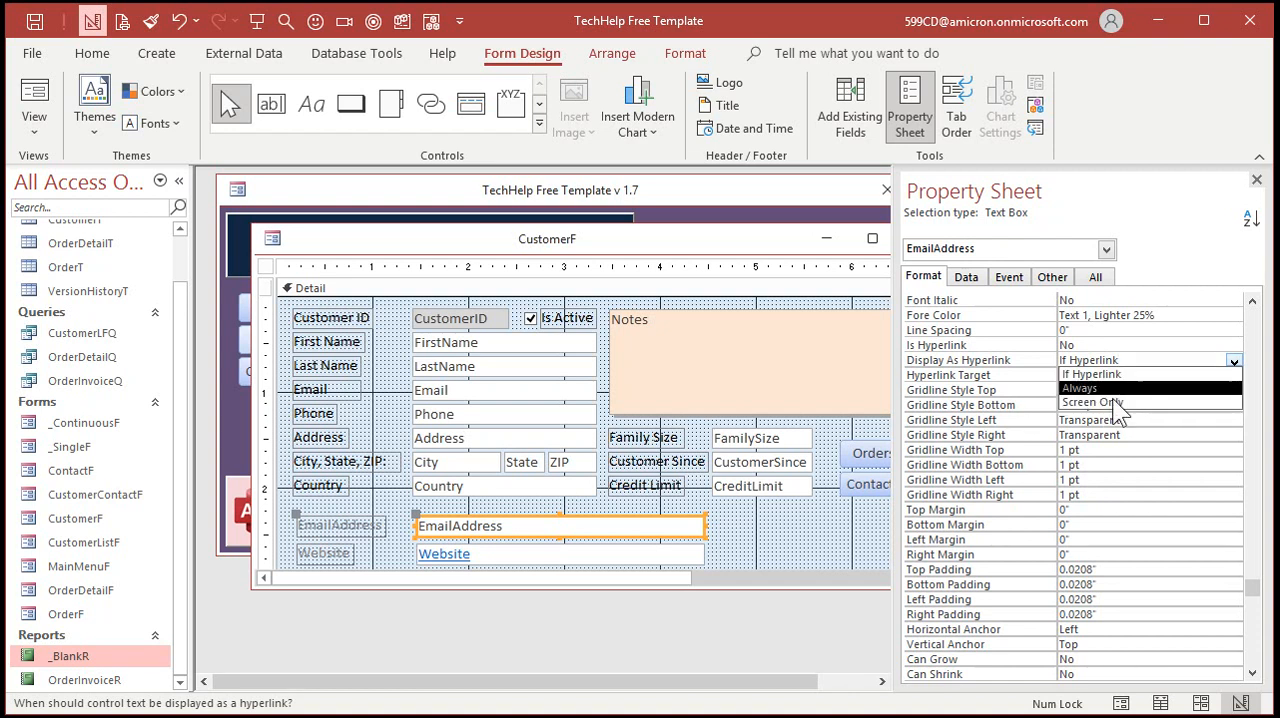
left_click(1092, 374)
Save and close the CustomerF design, then open the customer form to check the EmailAddress field and close it
left_click(1257, 180)
left_click(918, 238)
left_click(553, 432)
left_click(350, 343)
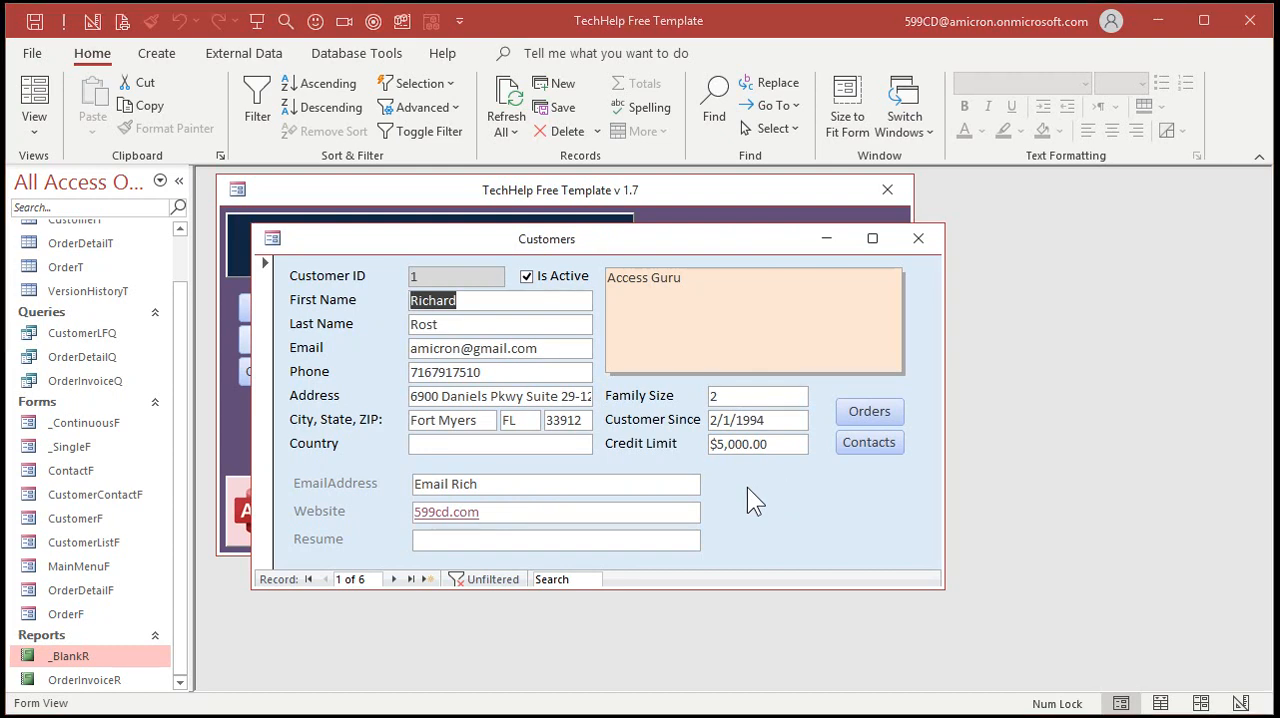
left_click(918, 238)
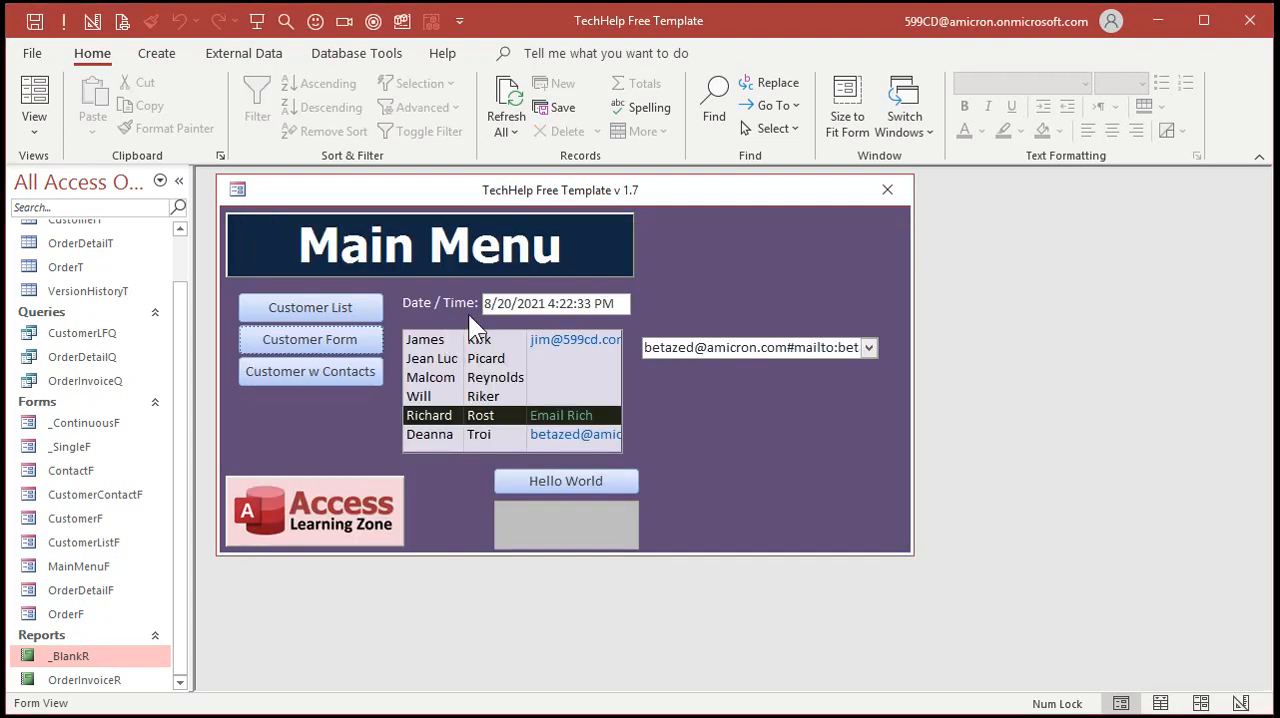
Create a query in Design View, add the CustomerT table, and lengthen its field list
scroll(185, 243, "up", 1)
left_click(158, 56)
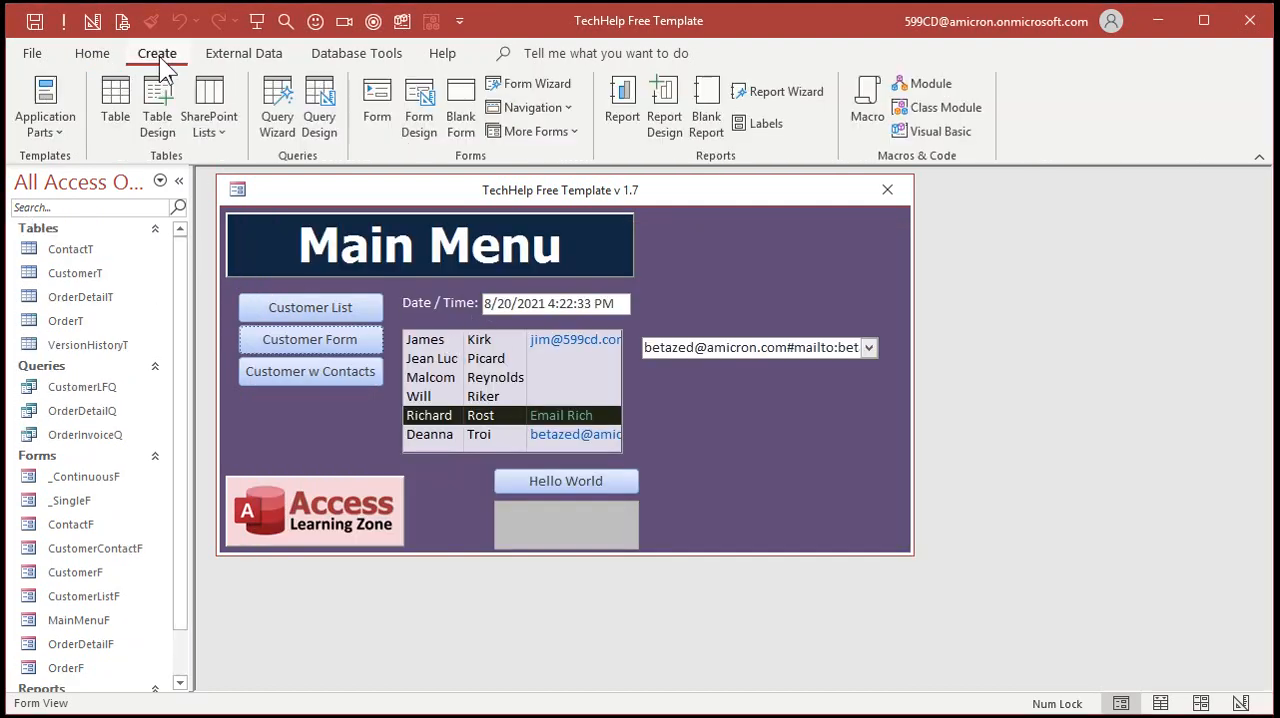
left_click(320, 122)
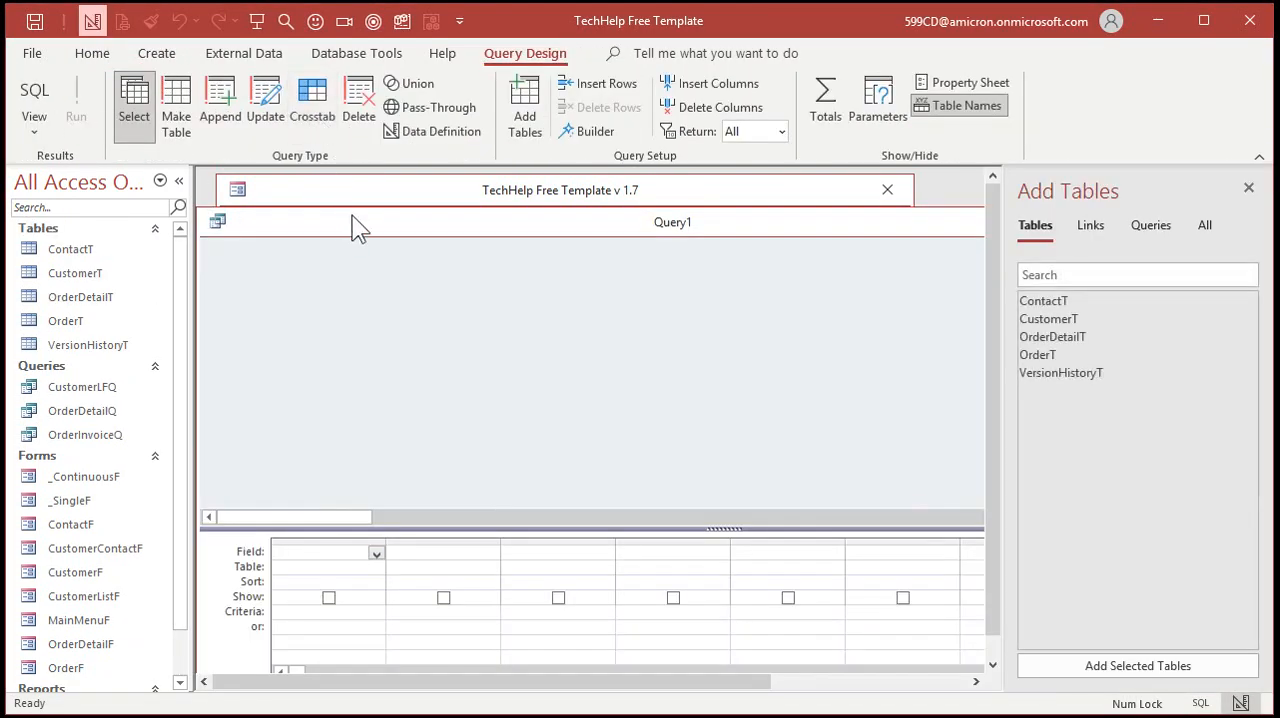
double_click(1071, 317)
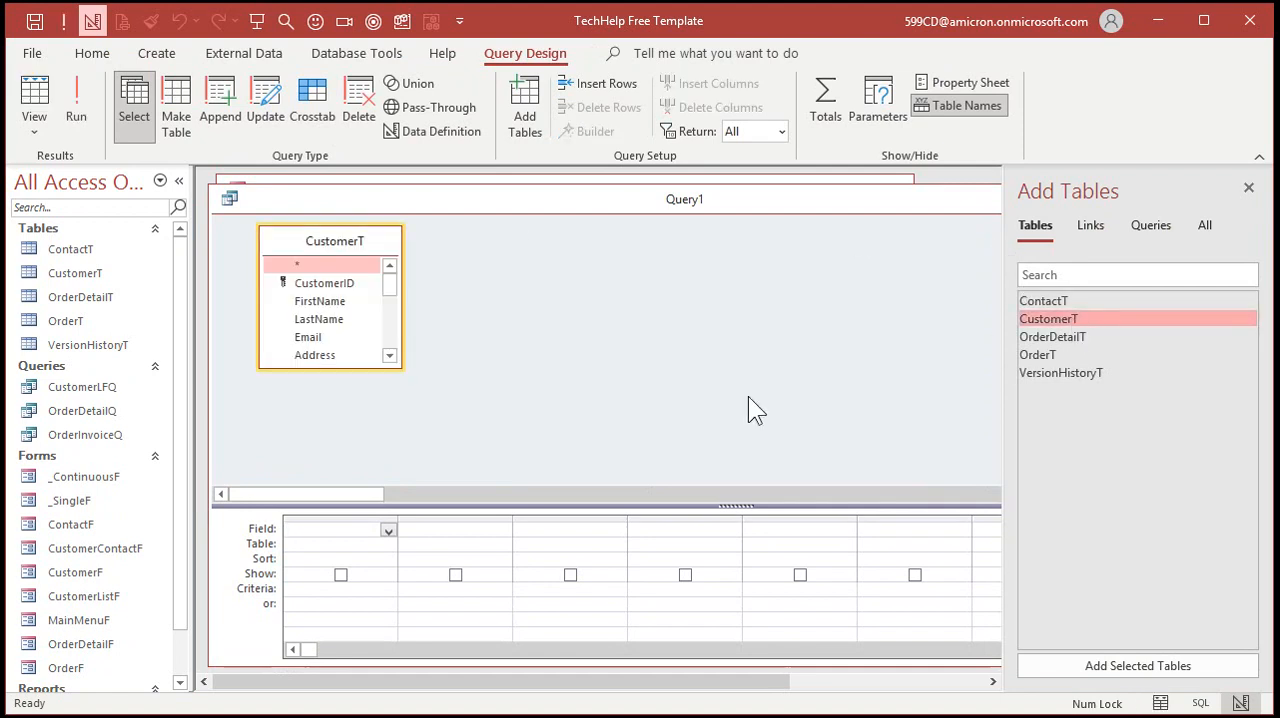
left_click_drag(396, 367, 470, 464)
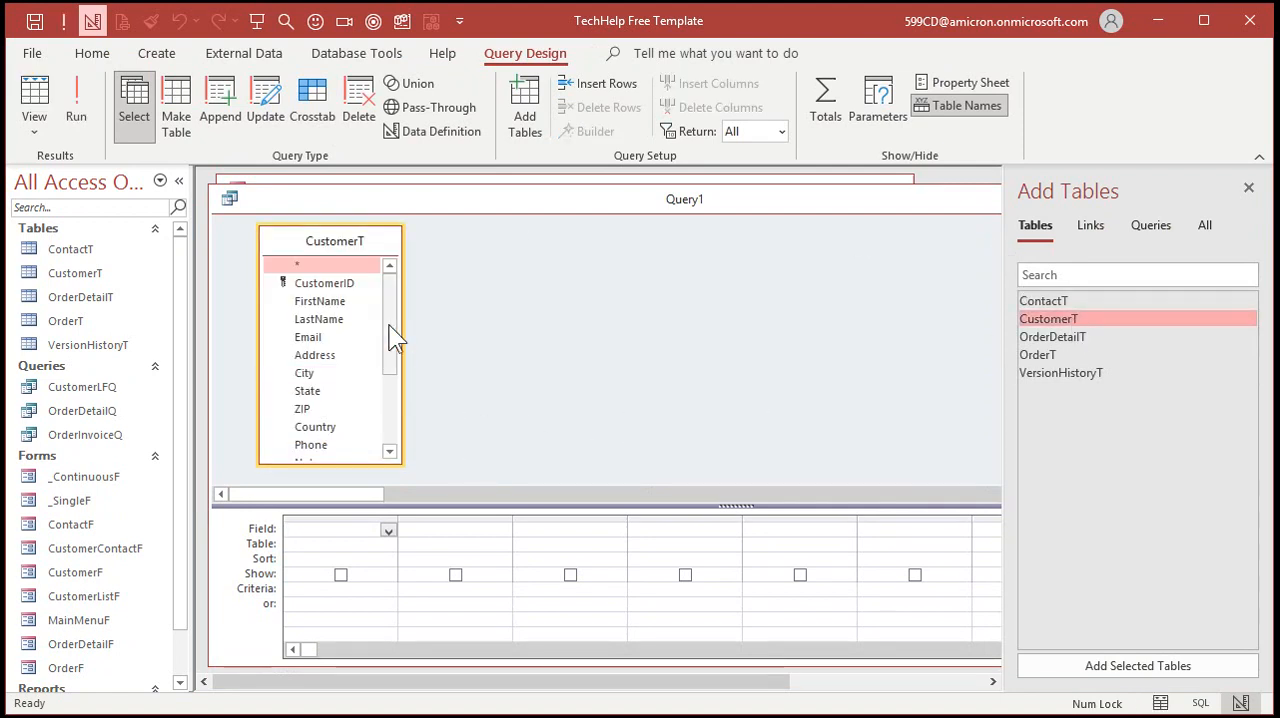
Add CustomerID, FirstName and EmailAddress to the query, then run it and widen the EmailAddress column
double_click(330, 283)
double_click(335, 301)
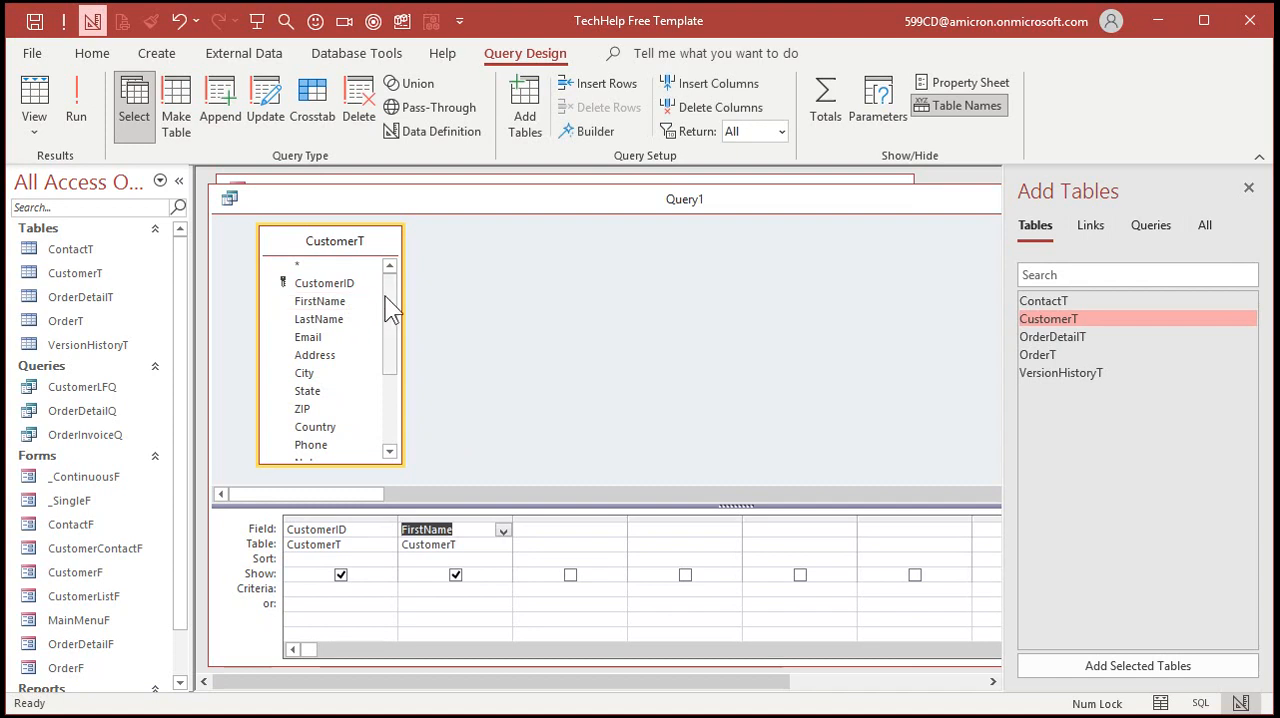
left_click_drag(389, 306, 386, 417)
double_click(349, 420)
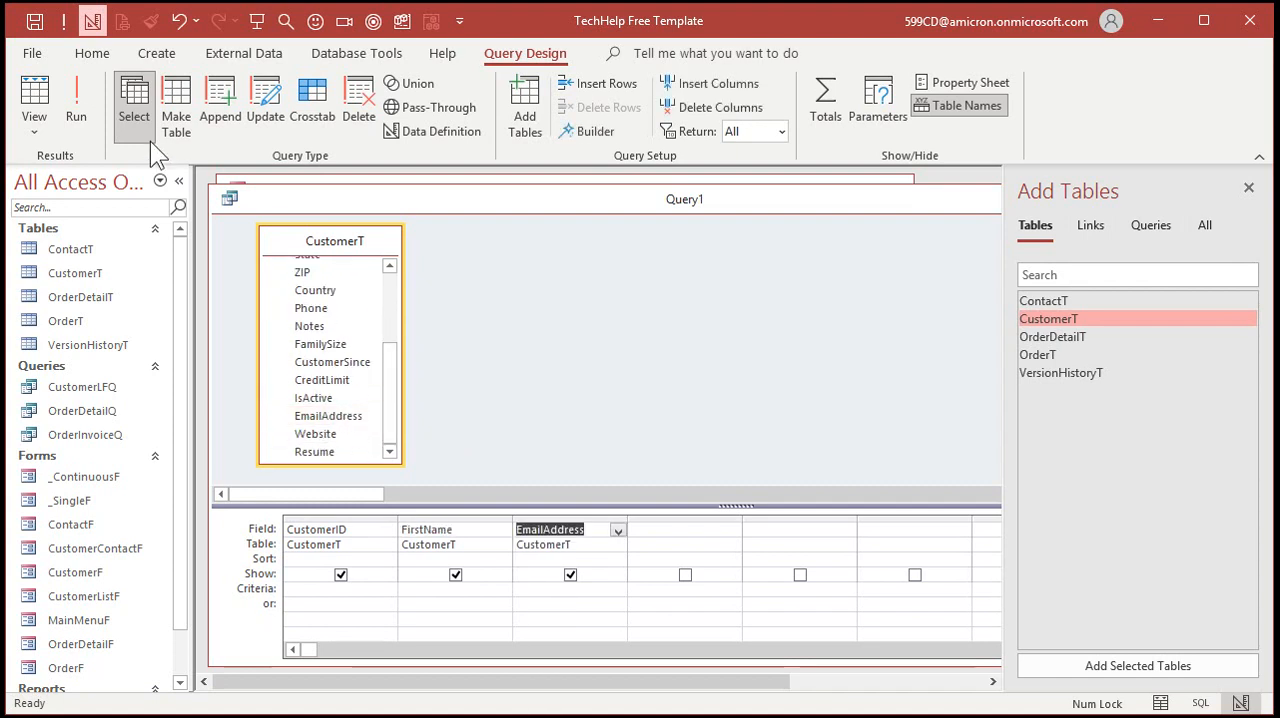
left_click(88, 108)
left_click_drag(517, 224, 650, 226)
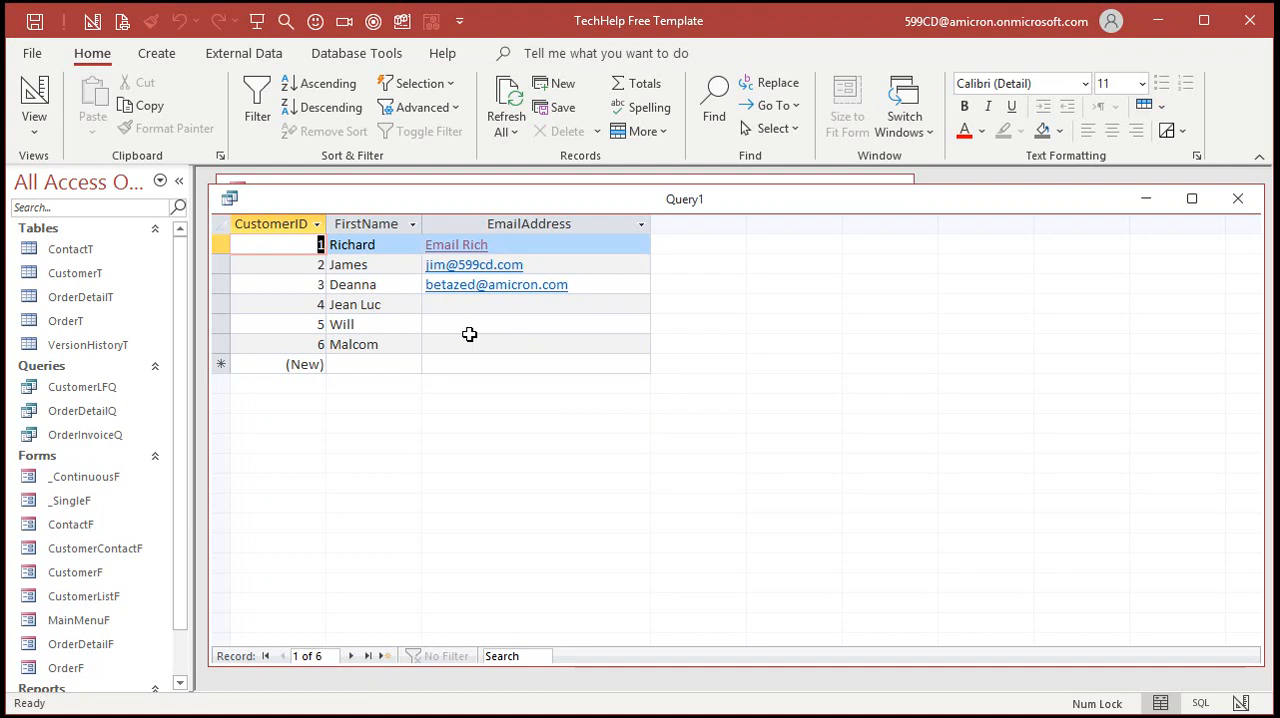
Replace the query's EmailAddress column with the expression Whatever: "Email to: " & [EmailAddress], widen the column, and run the query
left_click(34, 98)
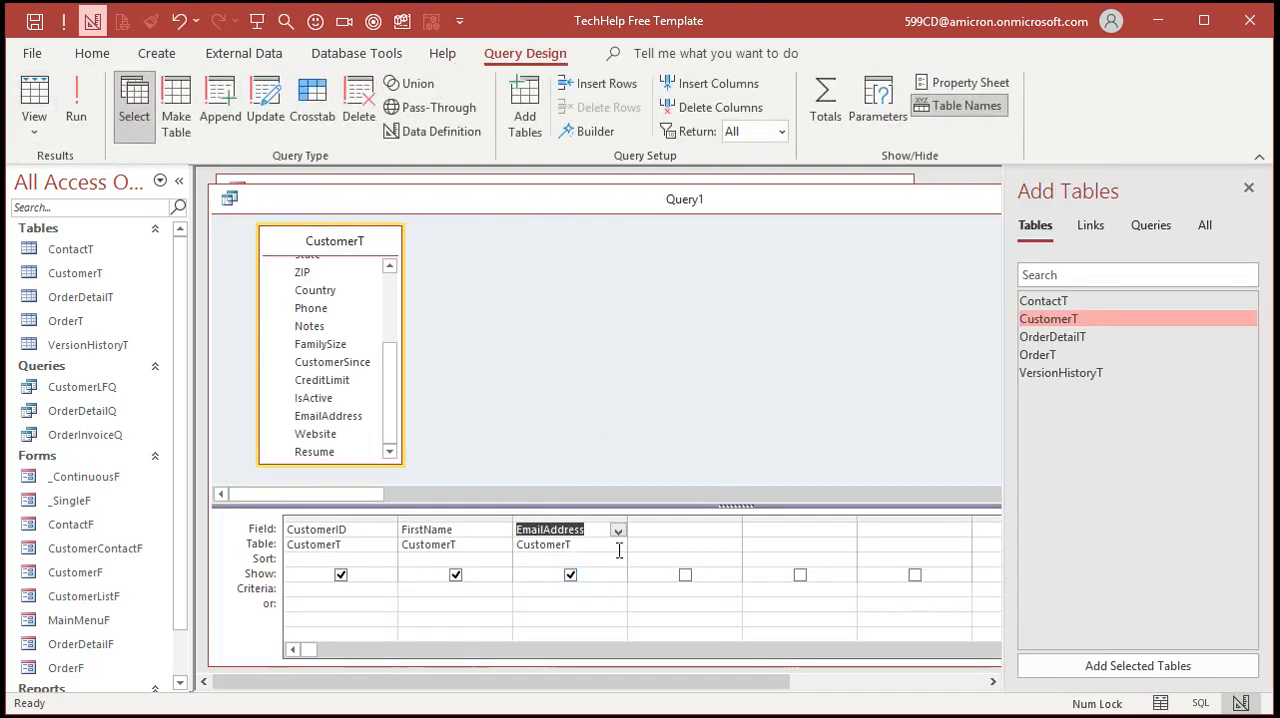
left_click_drag(626, 514, 752, 514)
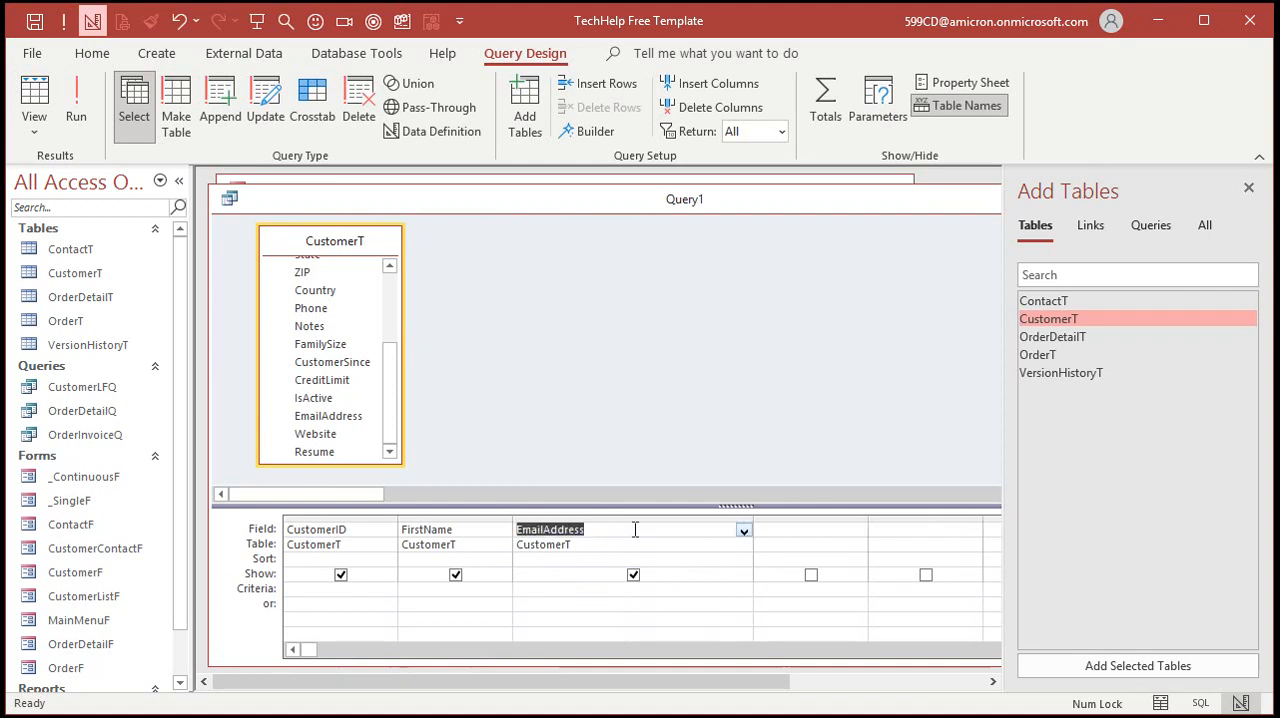
type("Wh")
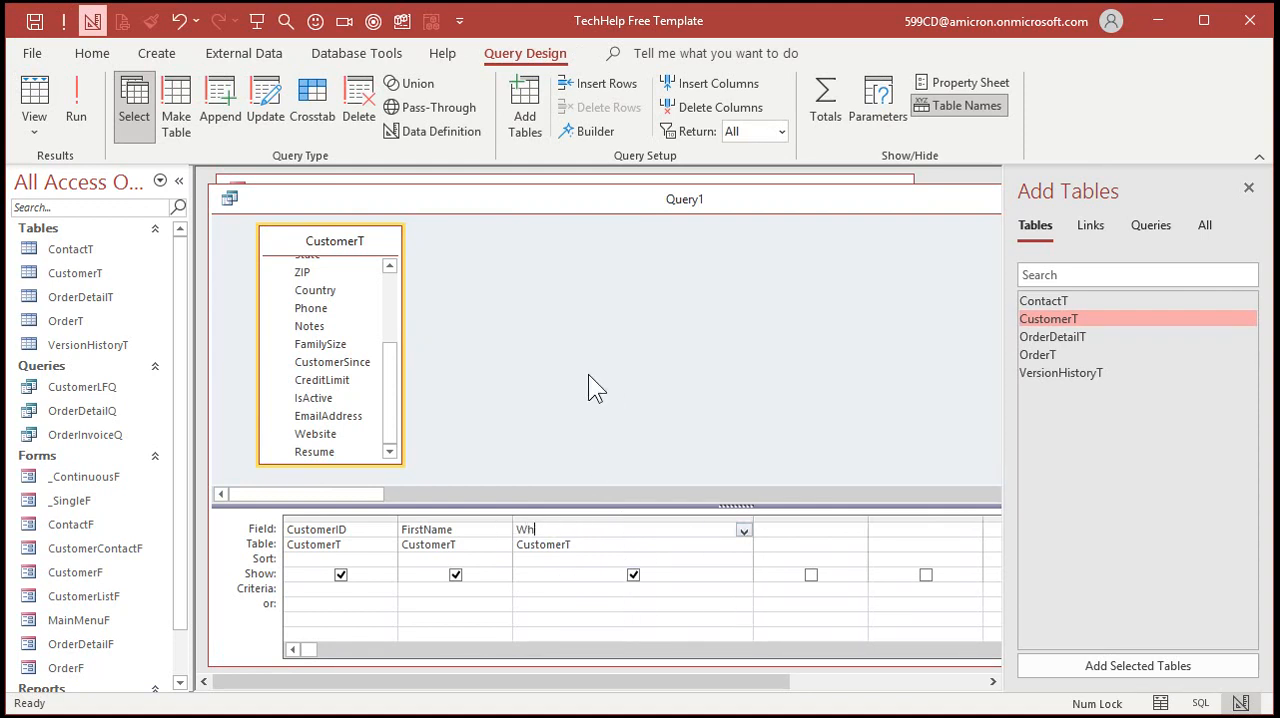
type("atever: \"Email t")
type("o: \" &")
type(" [EmailAddress]")
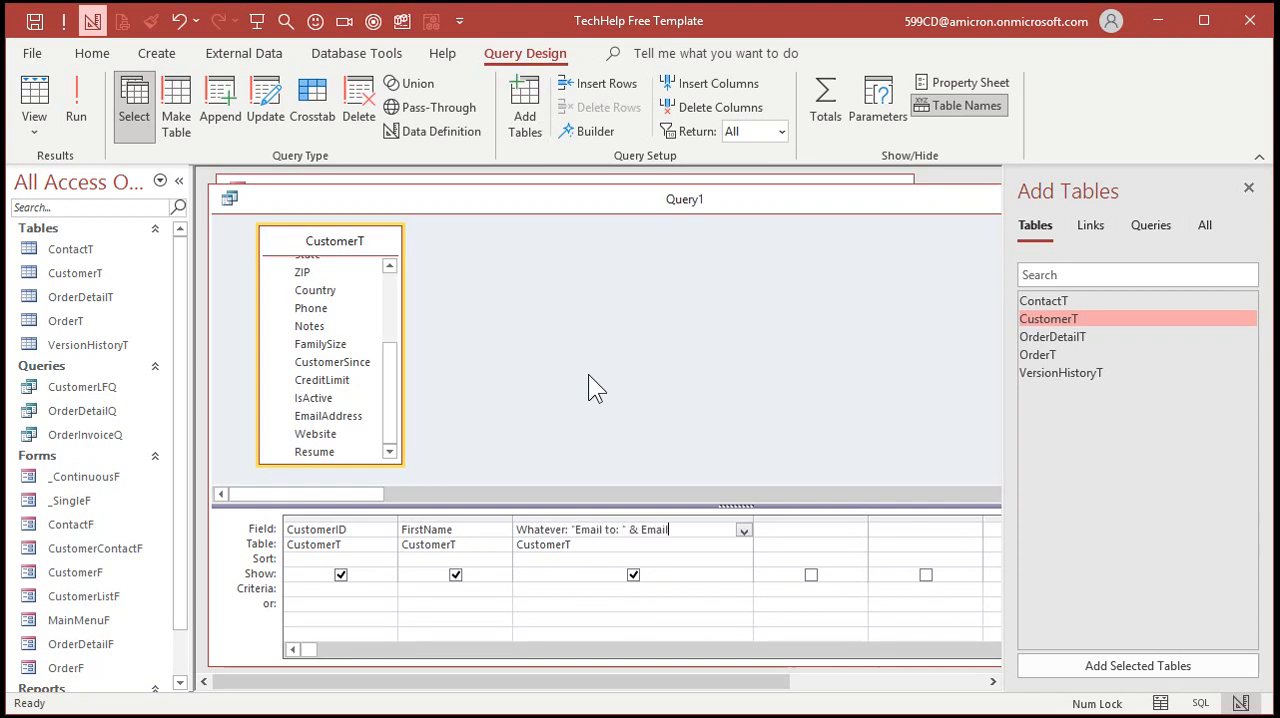
key("Tab")
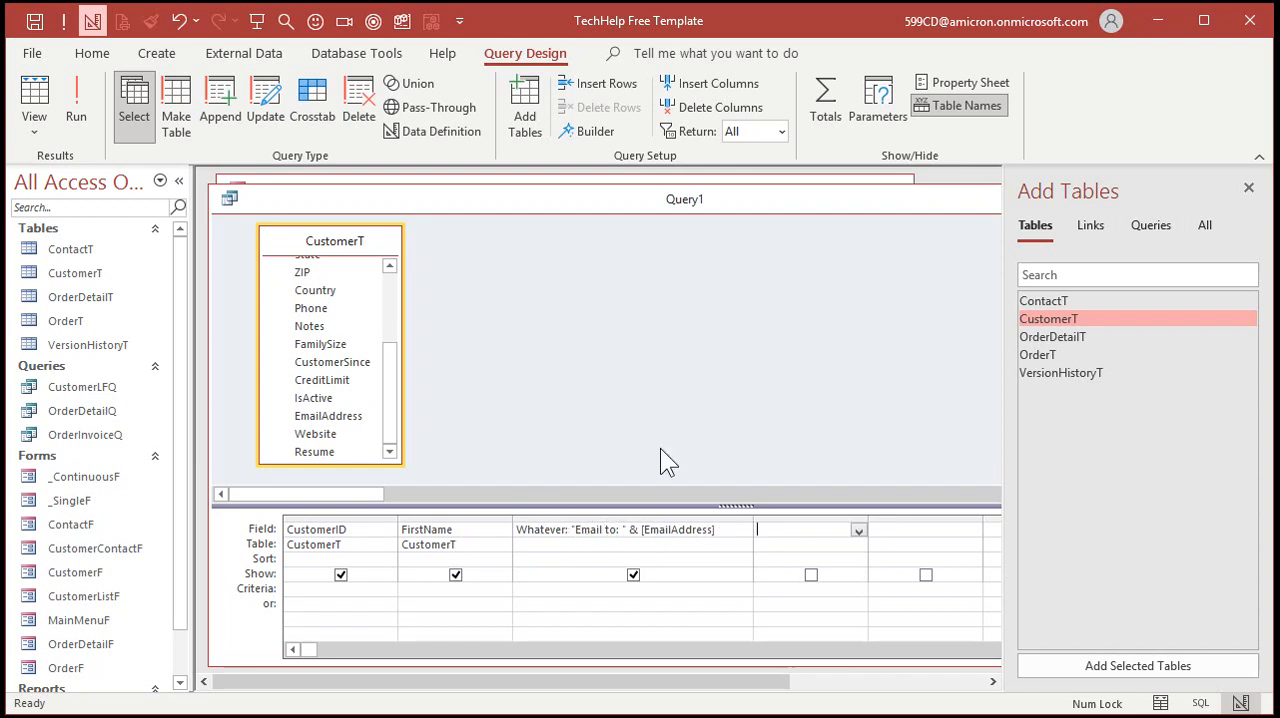
left_click(80, 100)
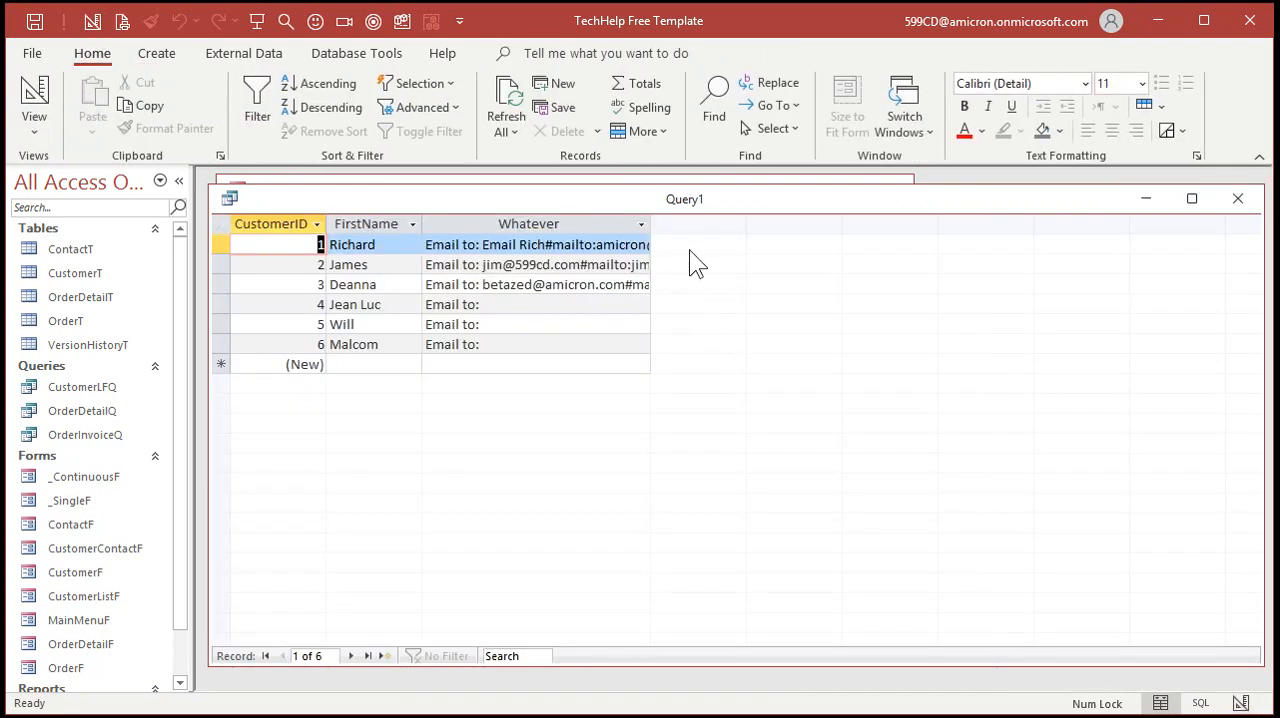
Widen the Whatever column to read its full values, and close the query without saving it
left_click_drag(650, 222, 774, 222)
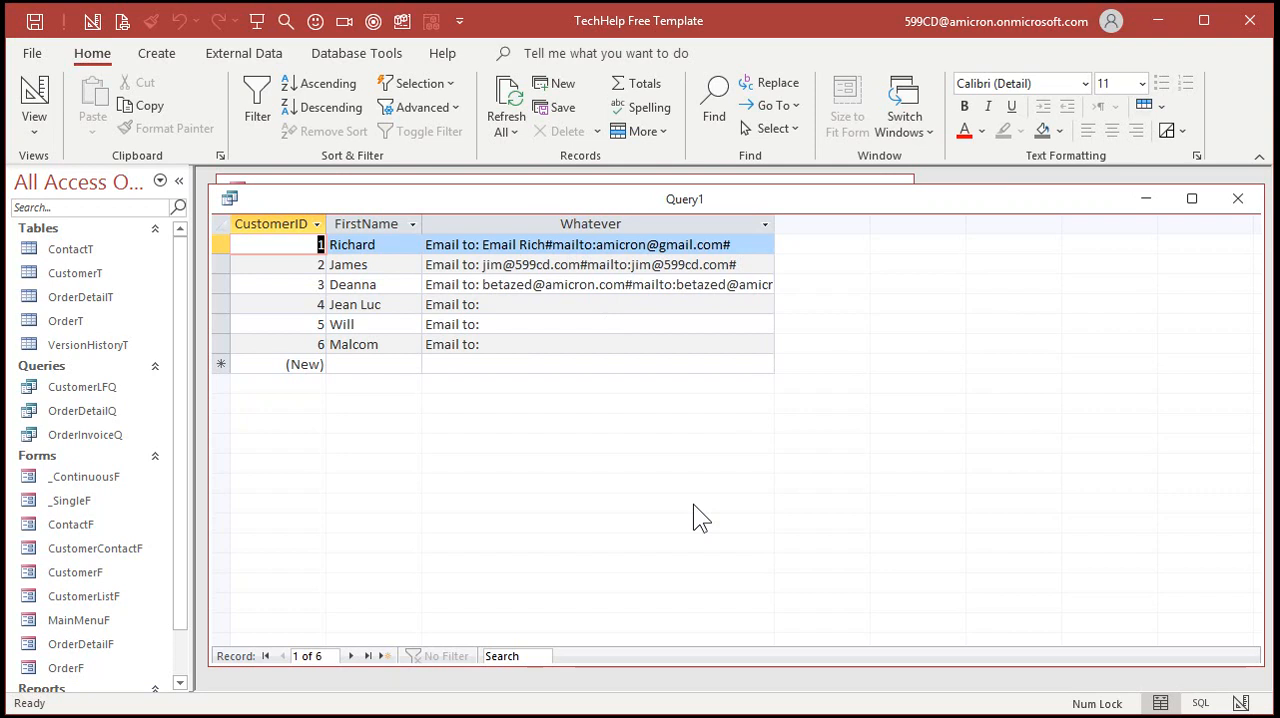
left_click(1238, 200)
left_click(634, 432)
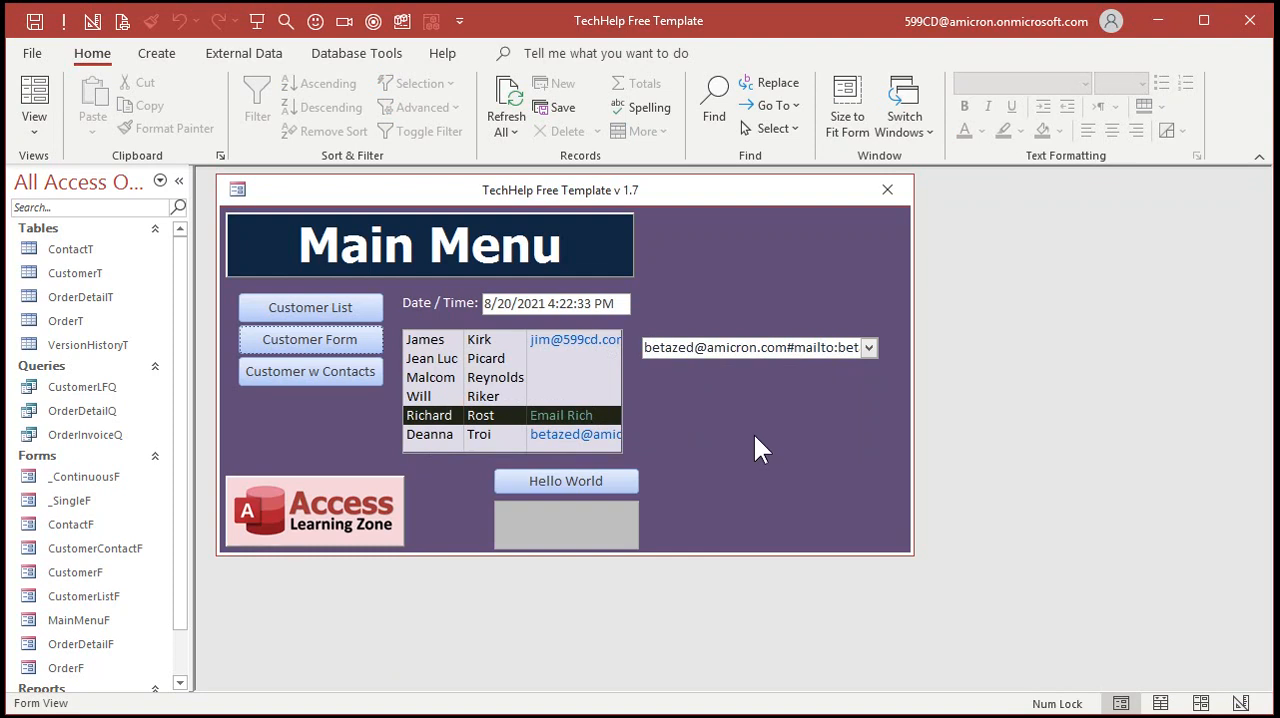
Open the customer form and examine the plain-text Email field
left_click(333, 342)
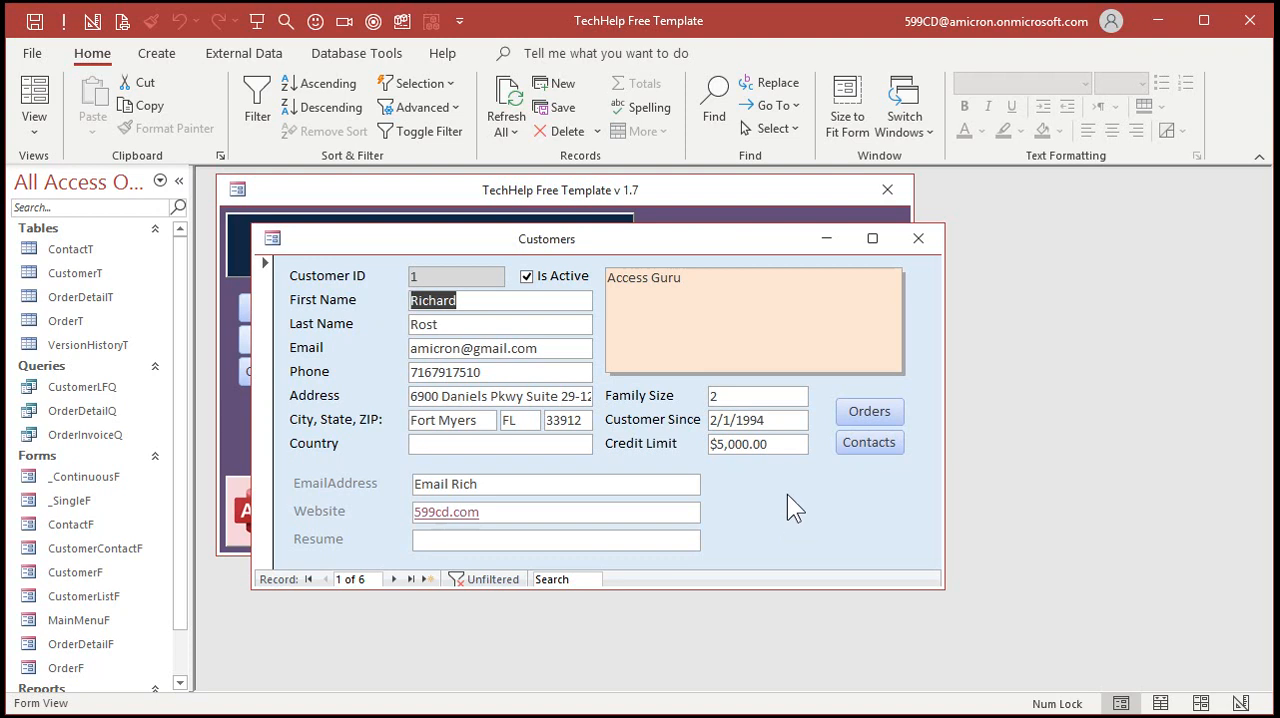
left_click(400, 348)
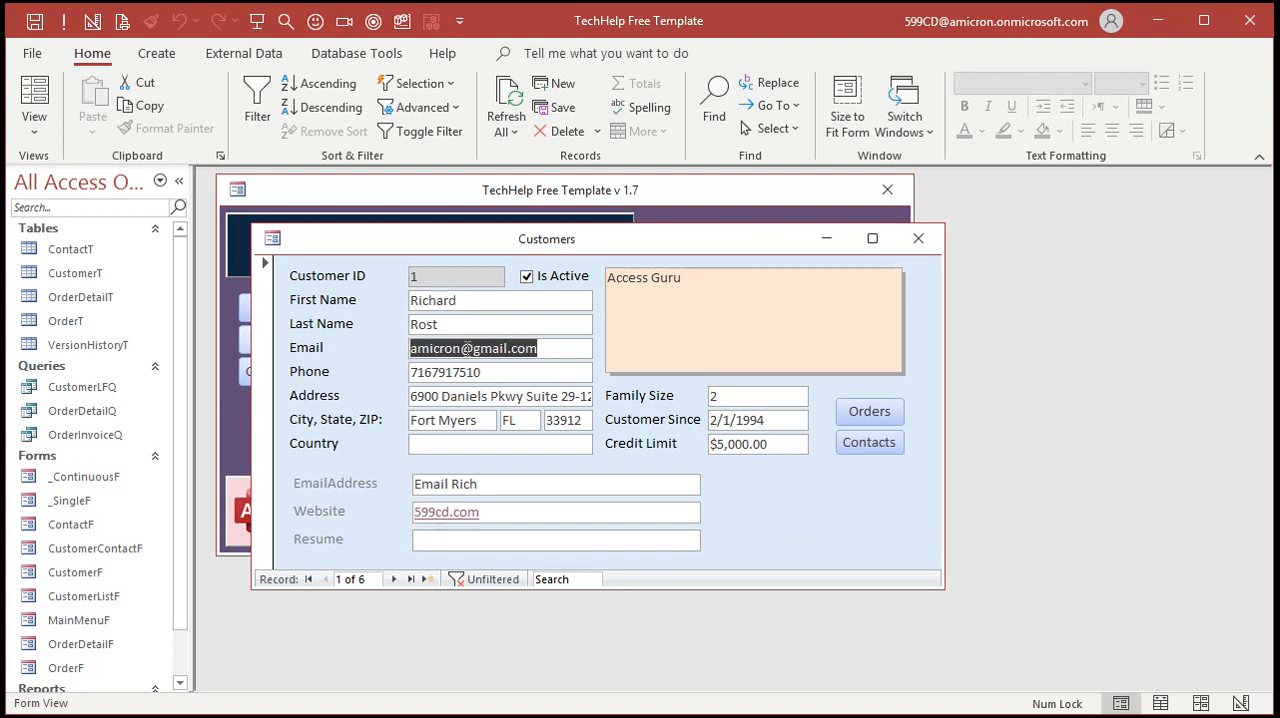
left_click(554, 348)
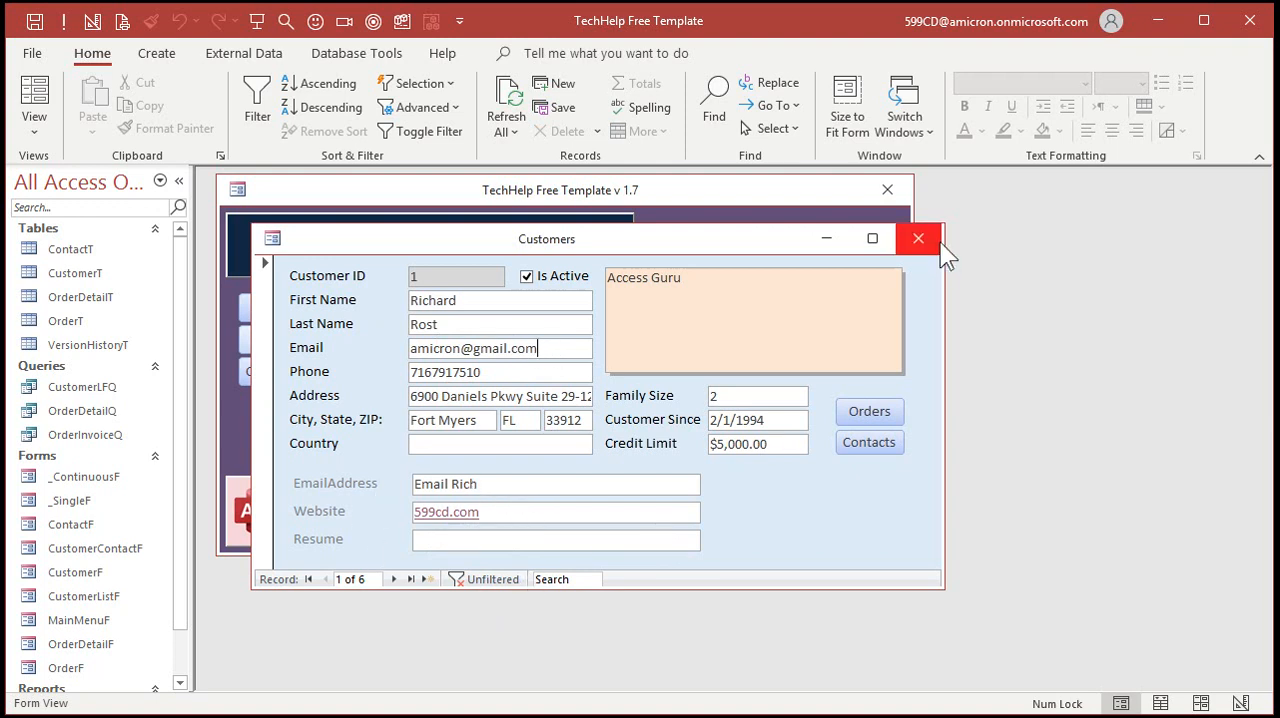
Delete the EmailAddress, Website and Resume controls with their labels from the CustomerF design, and close the form
right_click(797, 477)
left_click(835, 540)
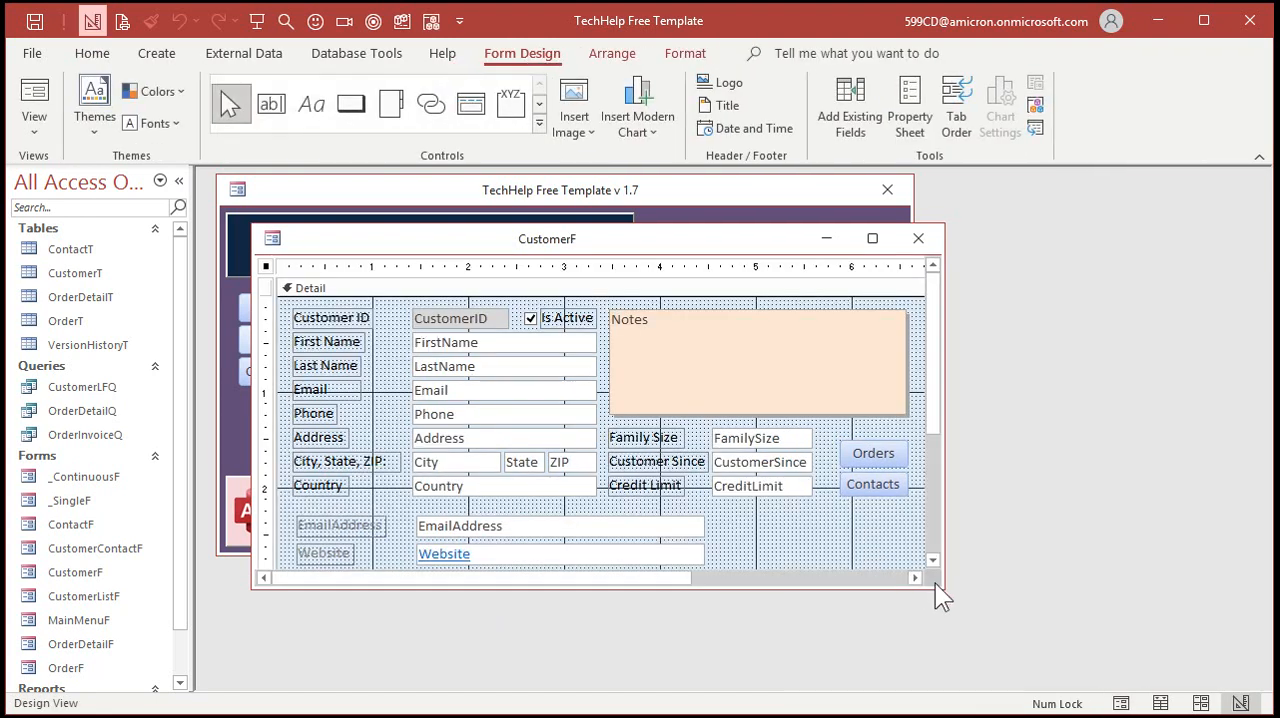
left_click_drag(934, 586, 1006, 666)
left_click_drag(752, 522, 315, 588)
key("Delete")
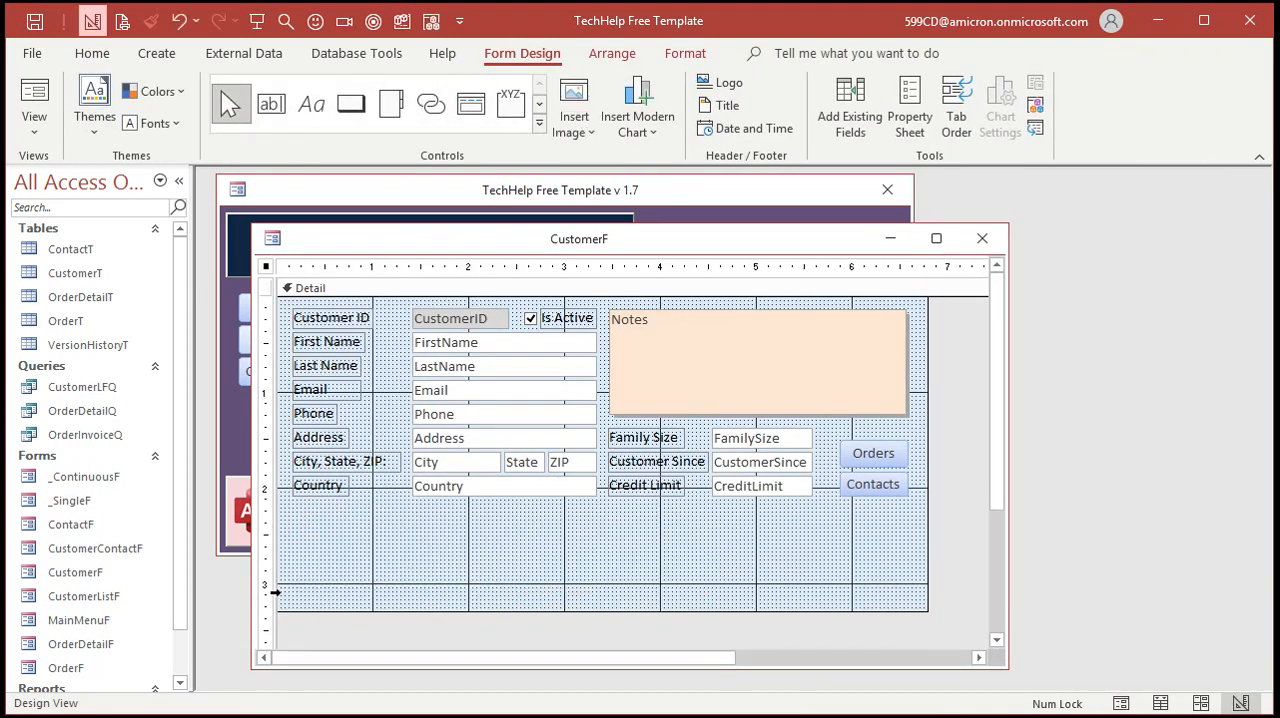
left_click(982, 238)
Delete the list box and combo box from the MainMenuF design, narrow the form to its header width, and close it
right_click(88, 273)
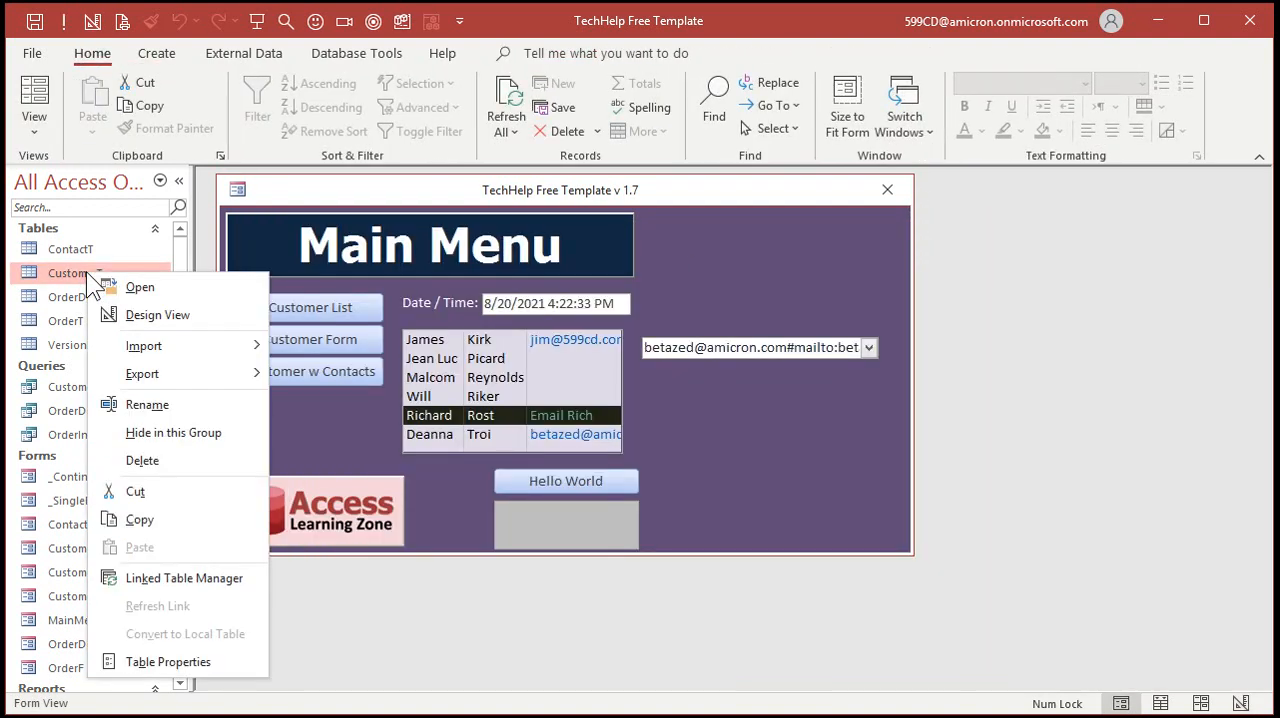
right_click(737, 421)
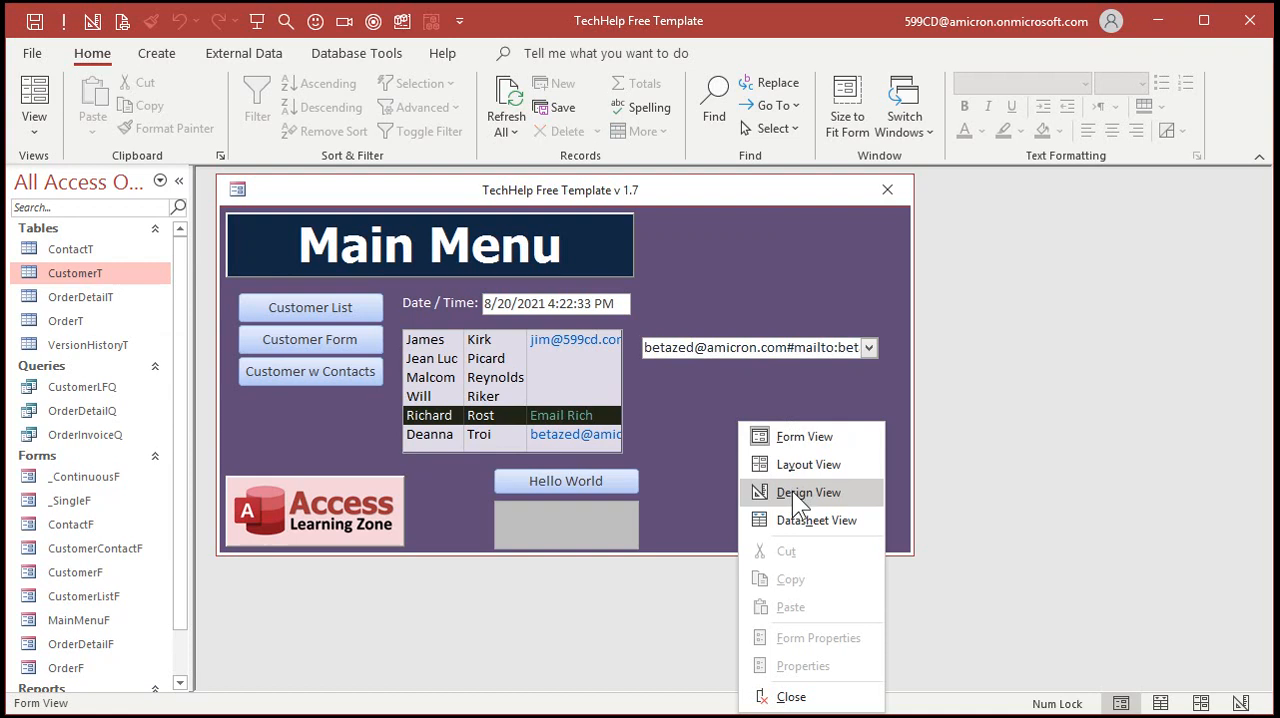
left_click(792, 491)
left_click_drag(784, 458, 584, 391)
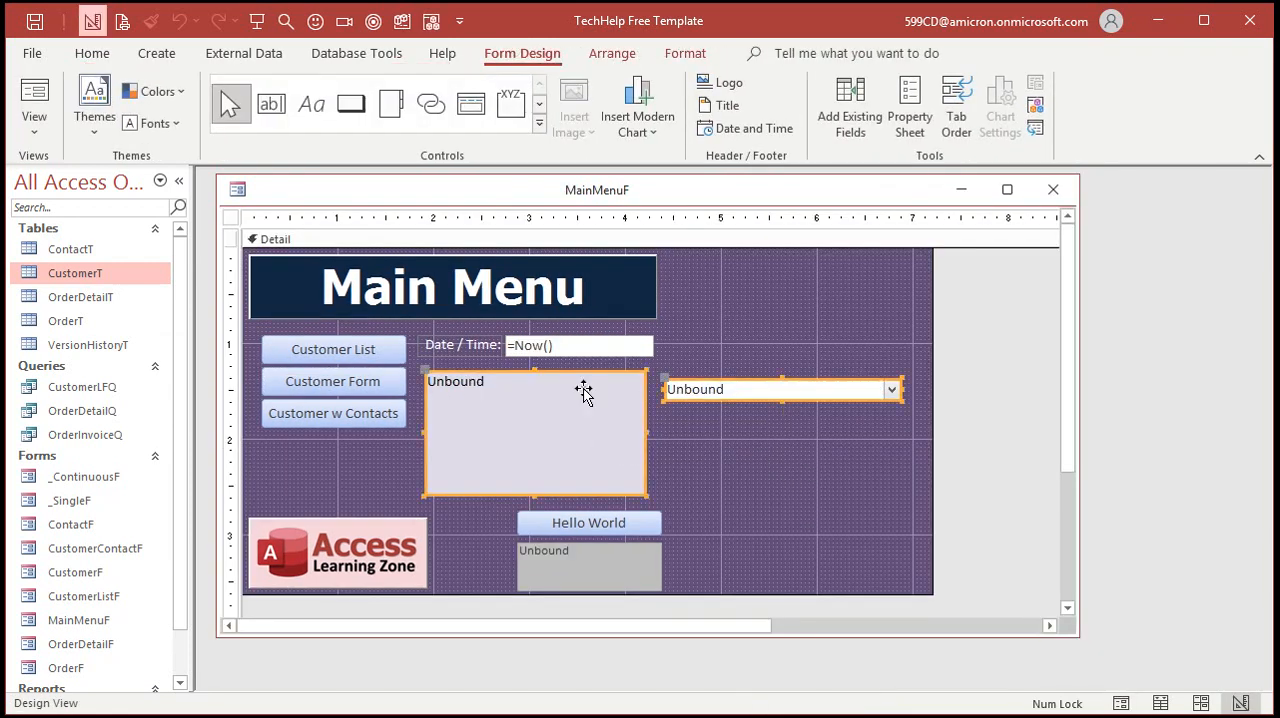
key("Delete")
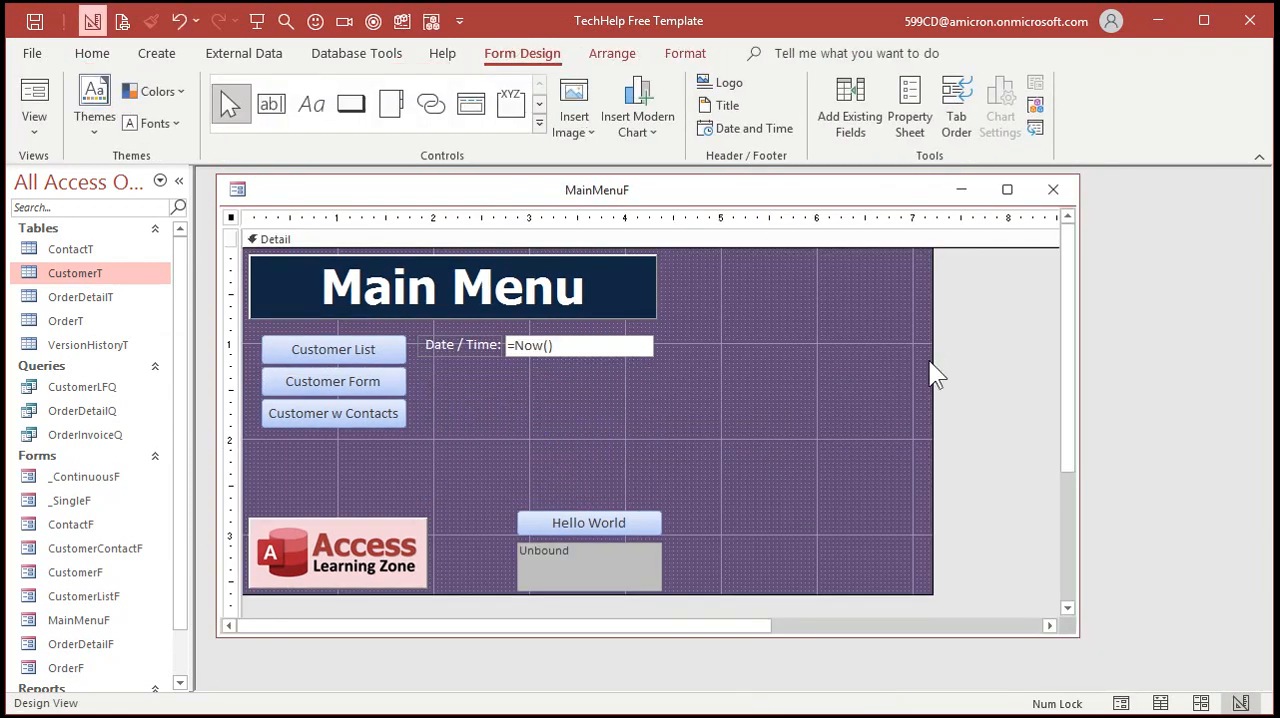
left_click_drag(933, 364, 668, 396)
left_click(1053, 189)
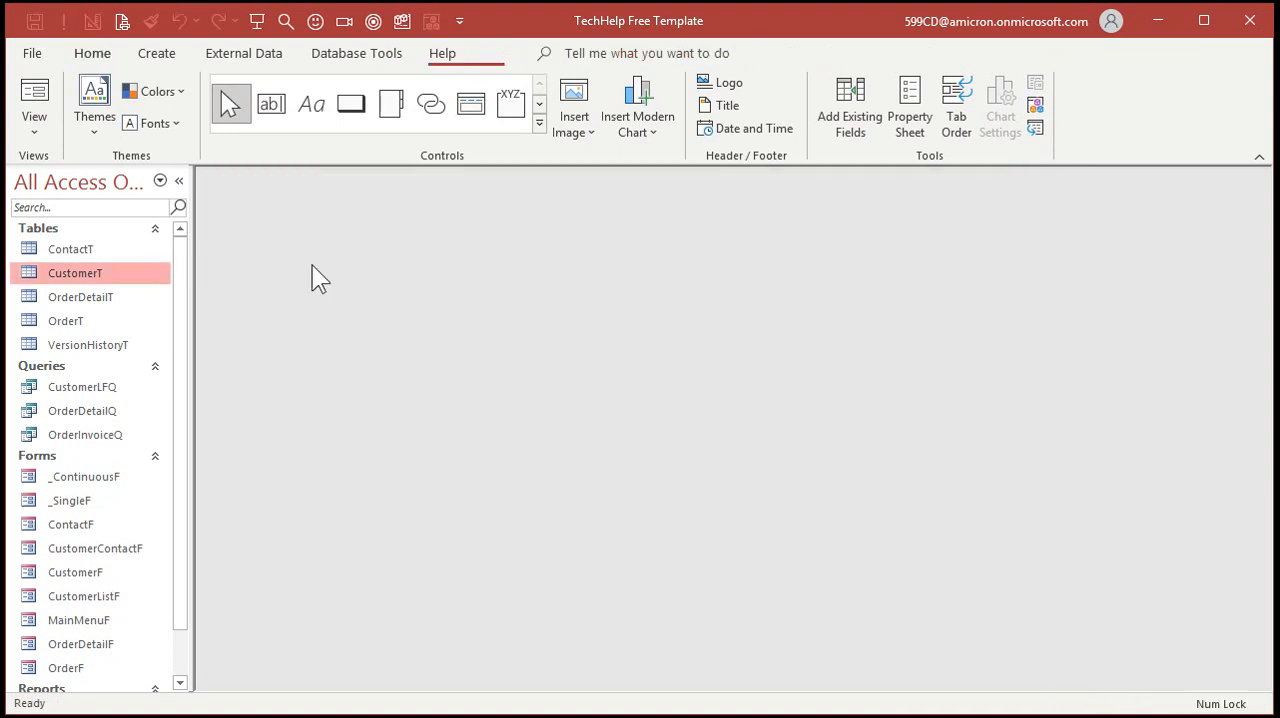
Open CustomerT in Design View and permanently delete the EmailAddress, Website and Resume hyperlink fields
right_click(63, 272)
left_click(124, 318)
left_click(387, 347)
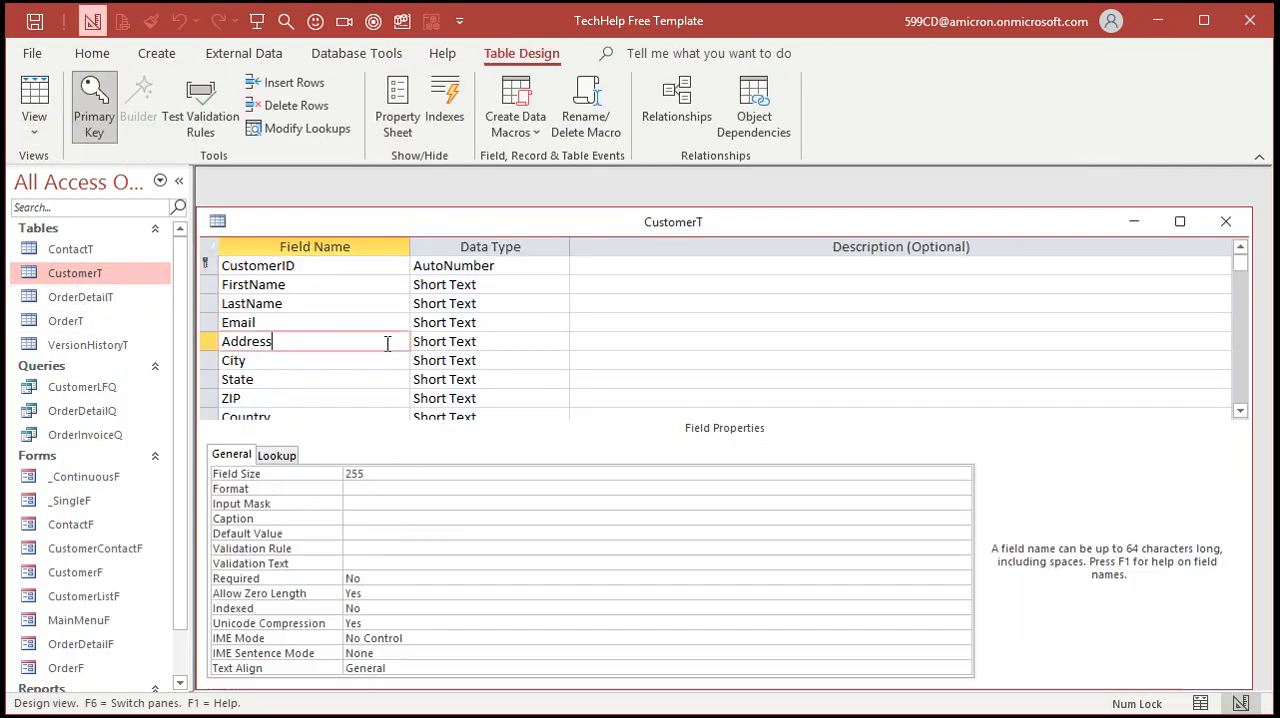
scroll(385, 339, "down", 3)
scroll(385, 339, "down", 1)
left_click_drag(208, 322, 195, 361)
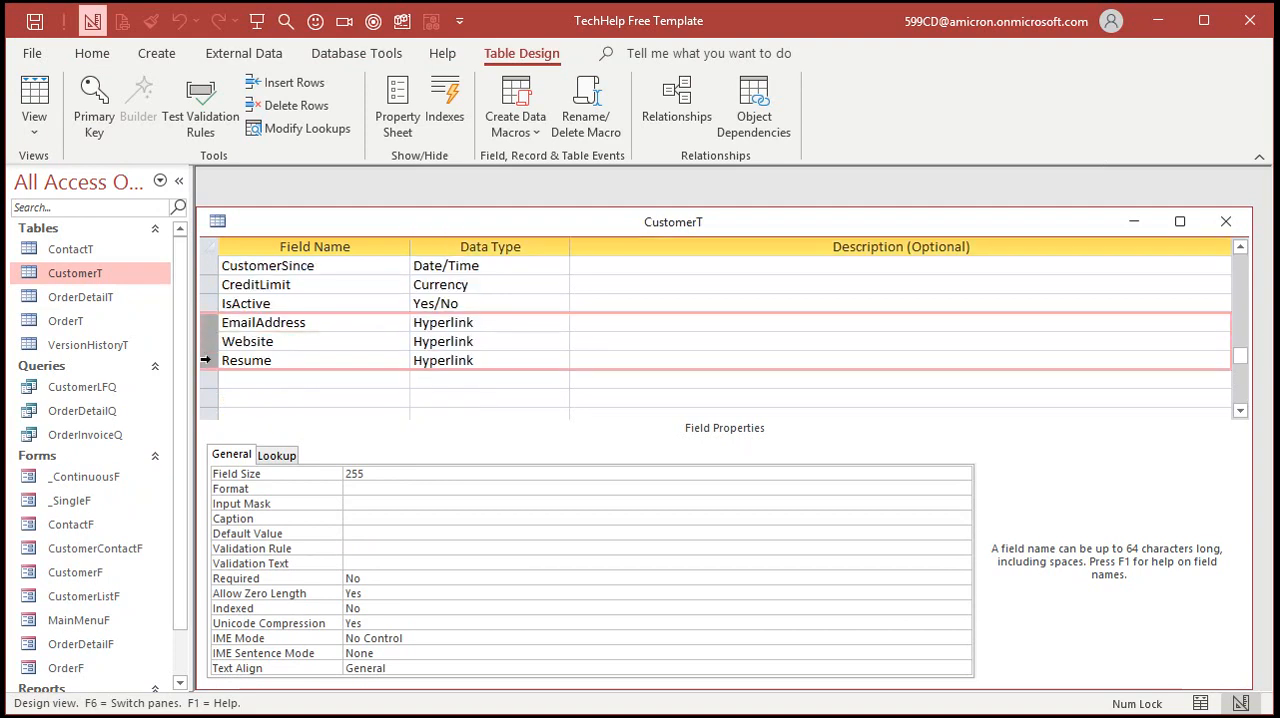
key("Delete")
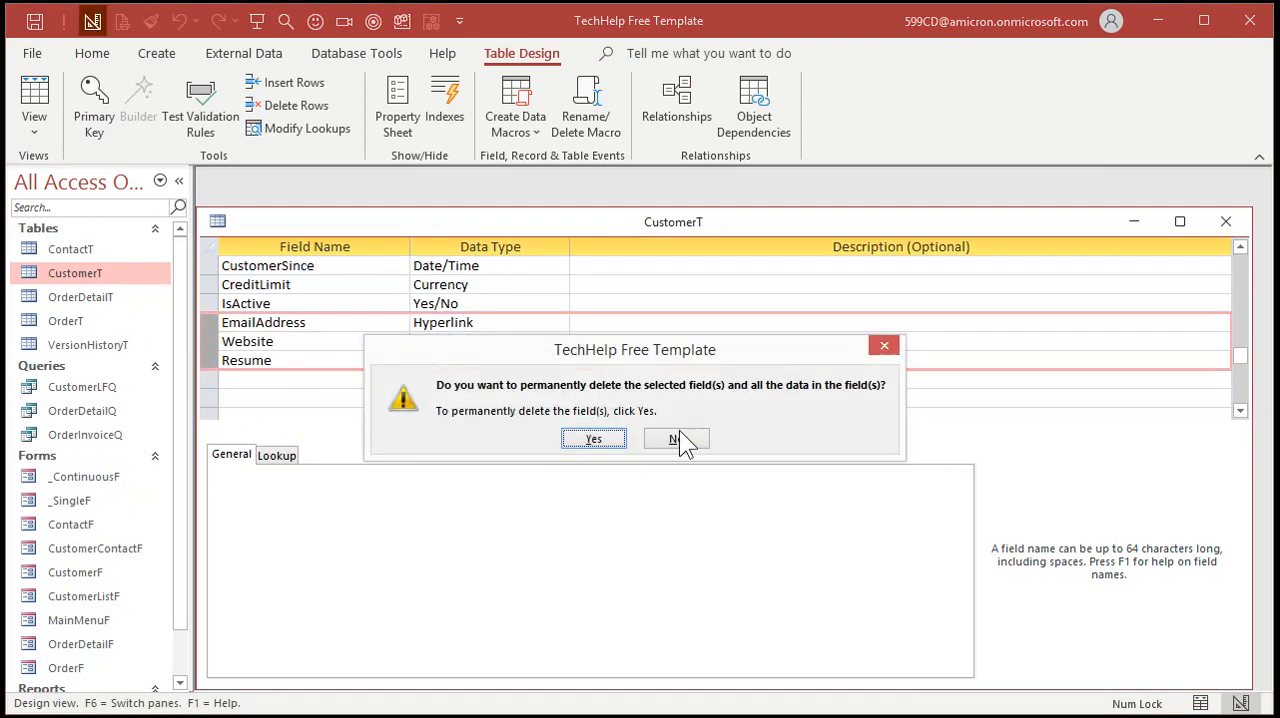
left_click(615, 439)
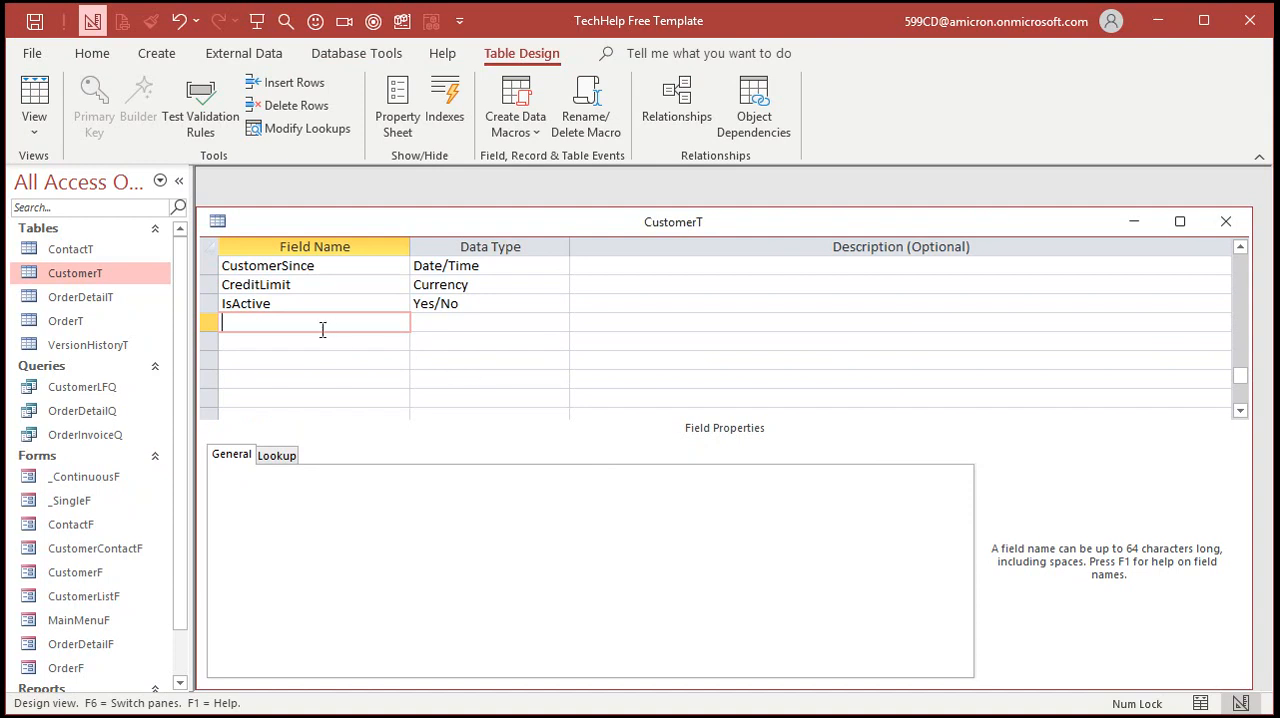
Add two Short Text fields named Web and FileLocation at the end of CustomerT, and close the table
type("Web")
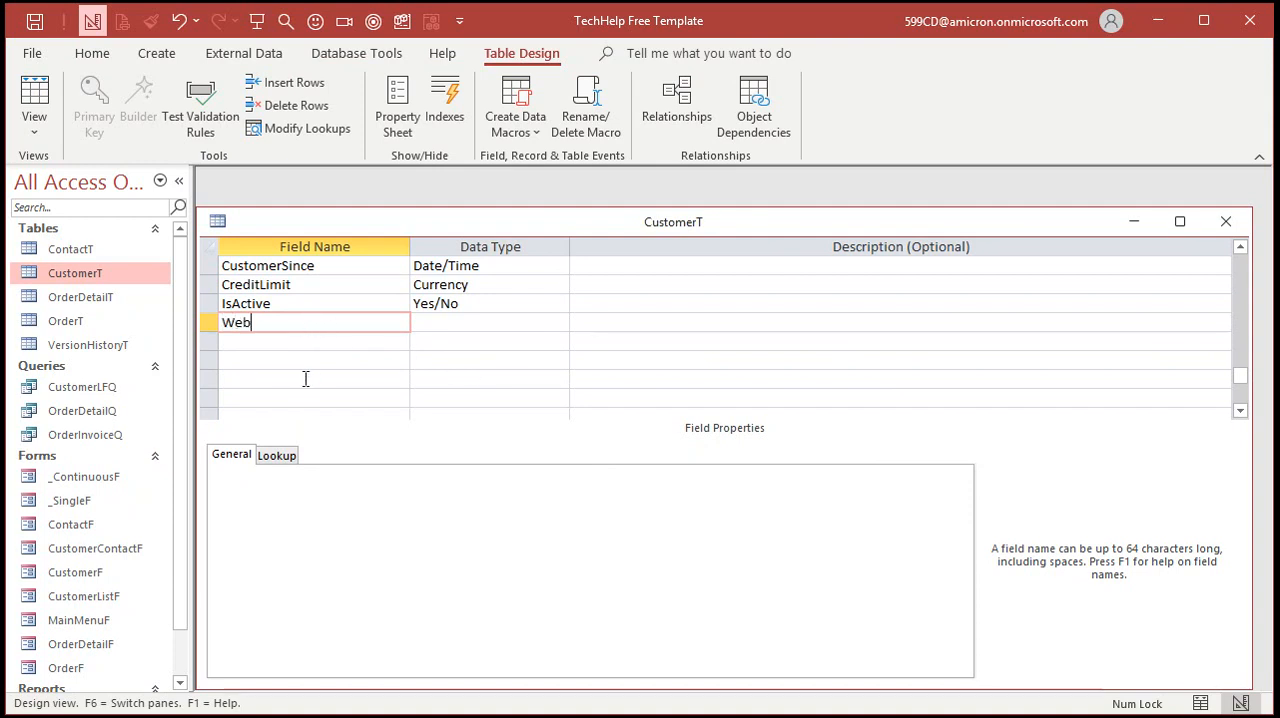
key("Tab")
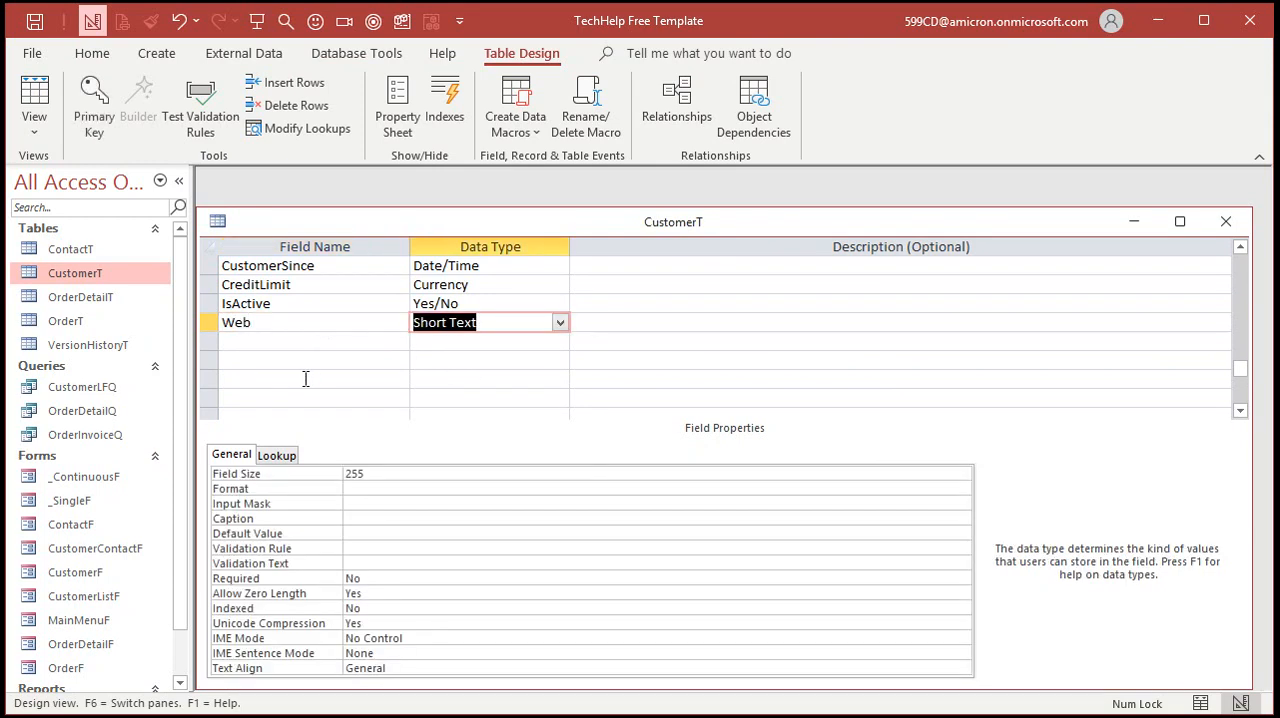
key("Tab")
key("Tab")
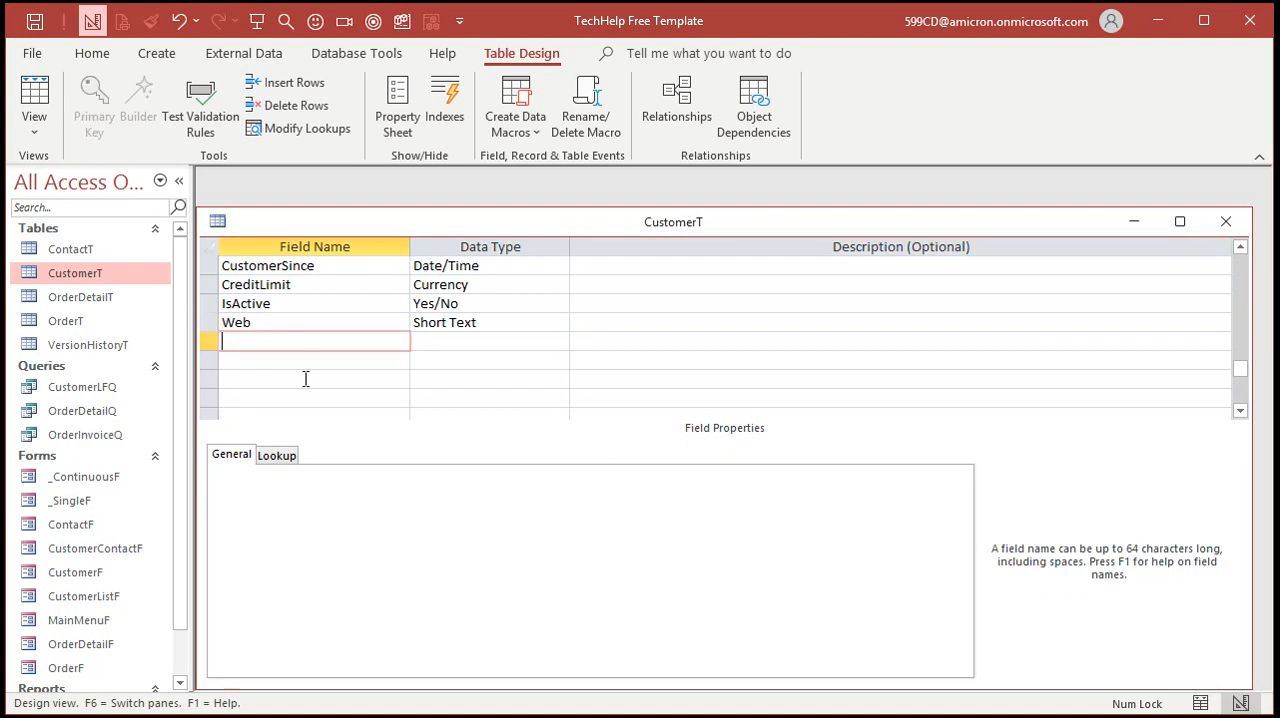
type("FileLocation")
key("Tab")
key("Tab")
key("Tab")
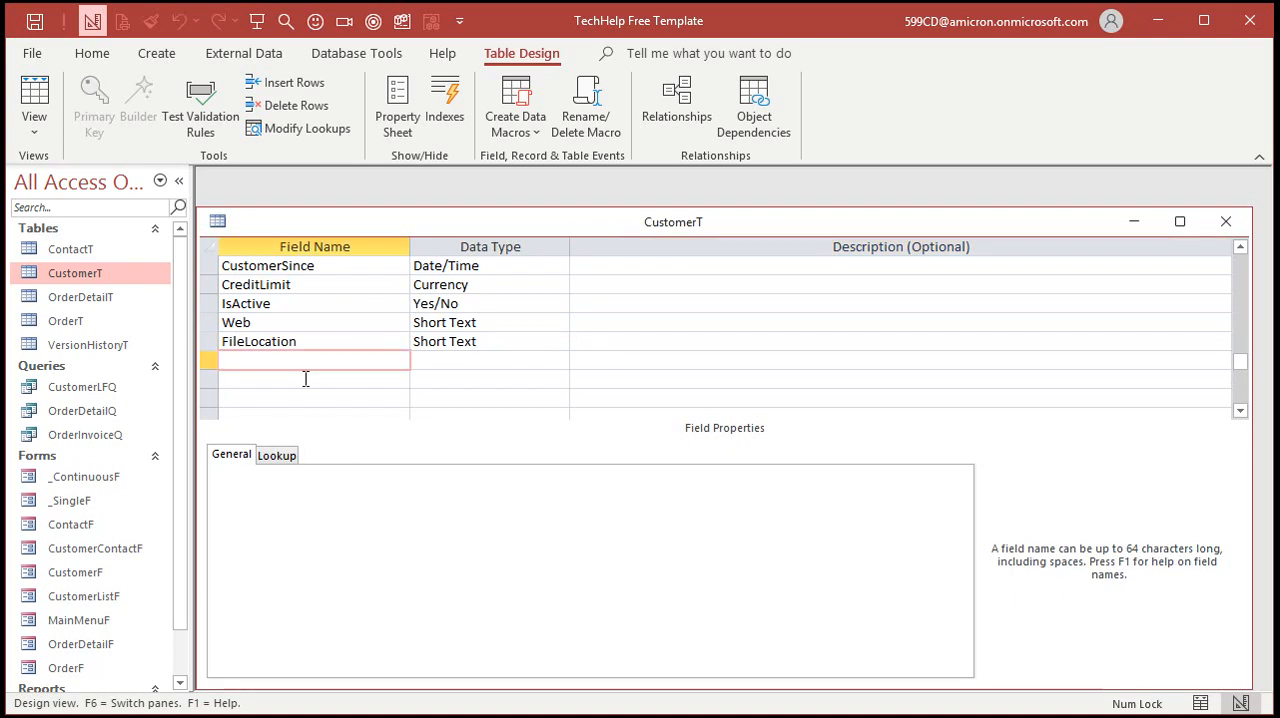
left_click(1226, 221)
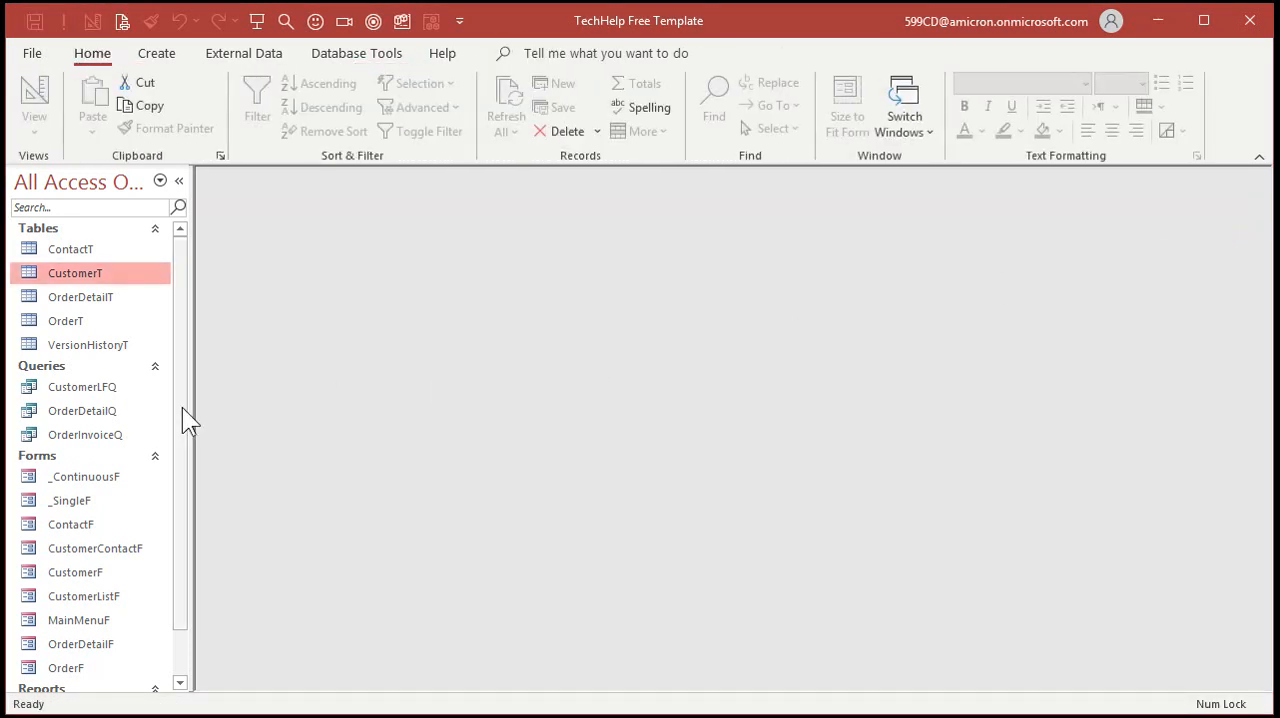
Open CustomerF in Design View from the main menu, shift Phone through Country up, and place Email below Country
double_click(96, 620)
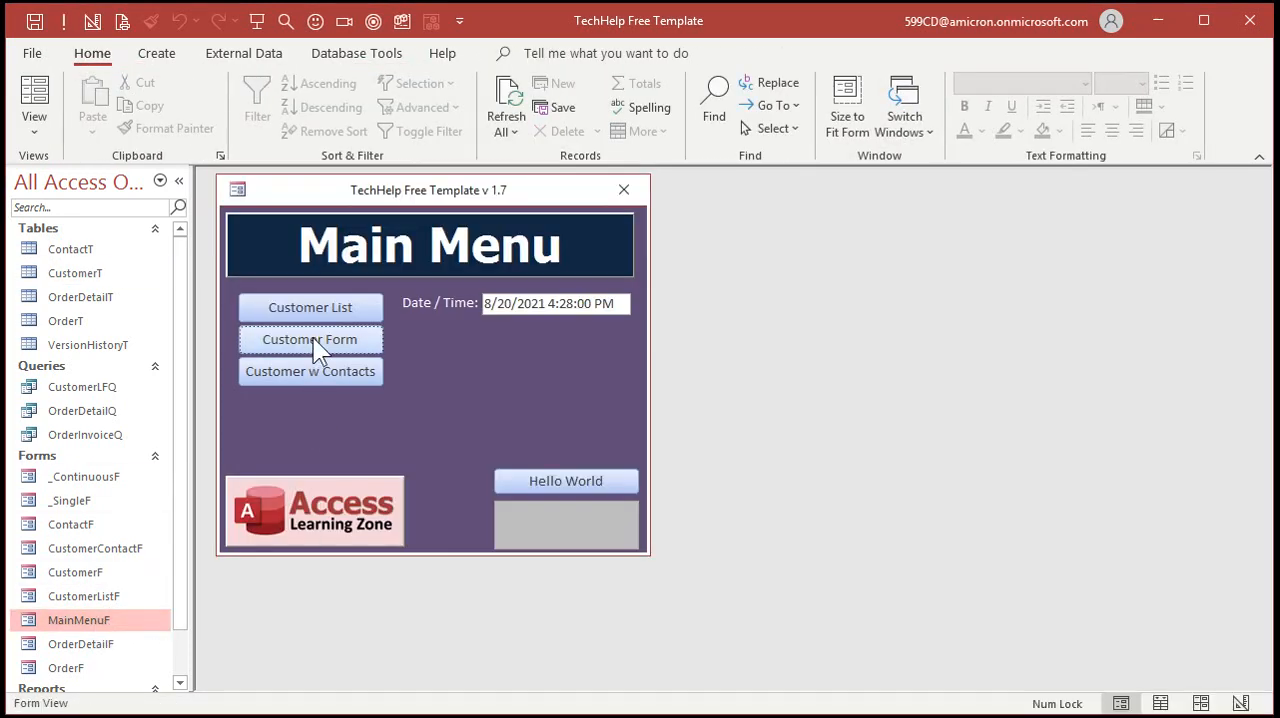
left_click(313, 339)
right_click(705, 476)
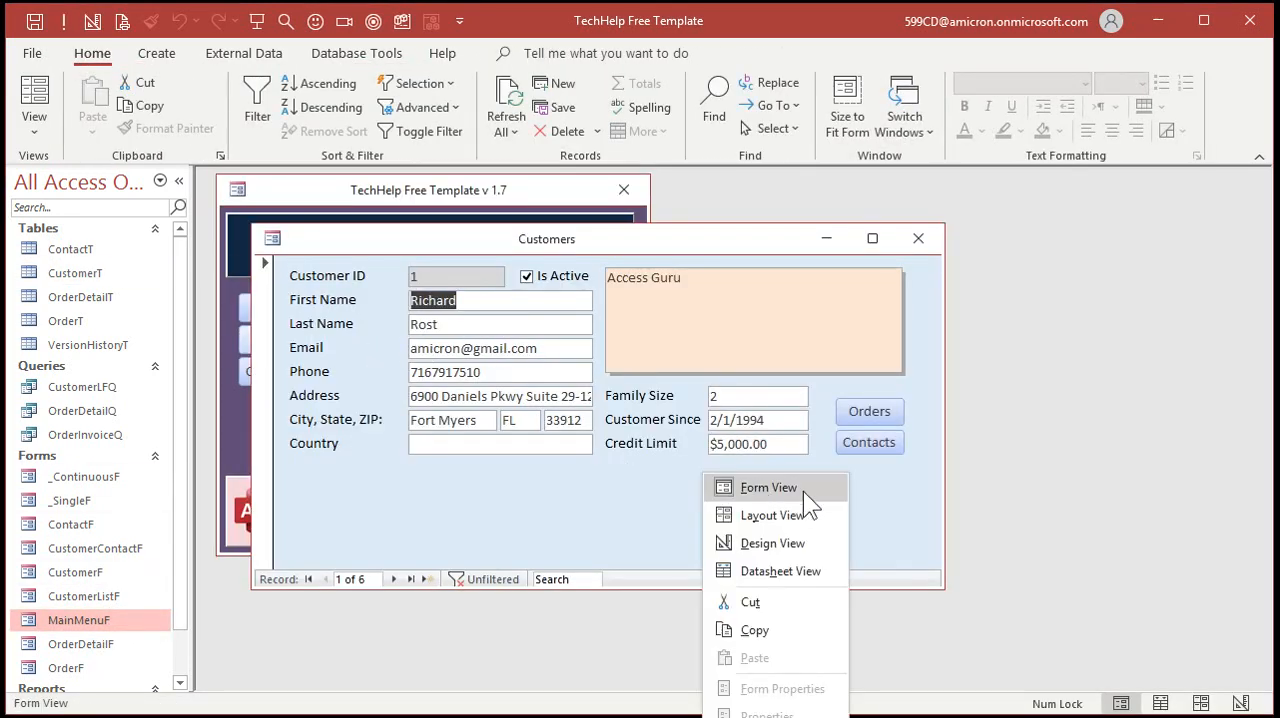
left_click(790, 543)
left_click_drag(490, 488, 325, 412)
left_click_drag(457, 417, 451, 389)
left_click_drag(466, 514, 468, 490)
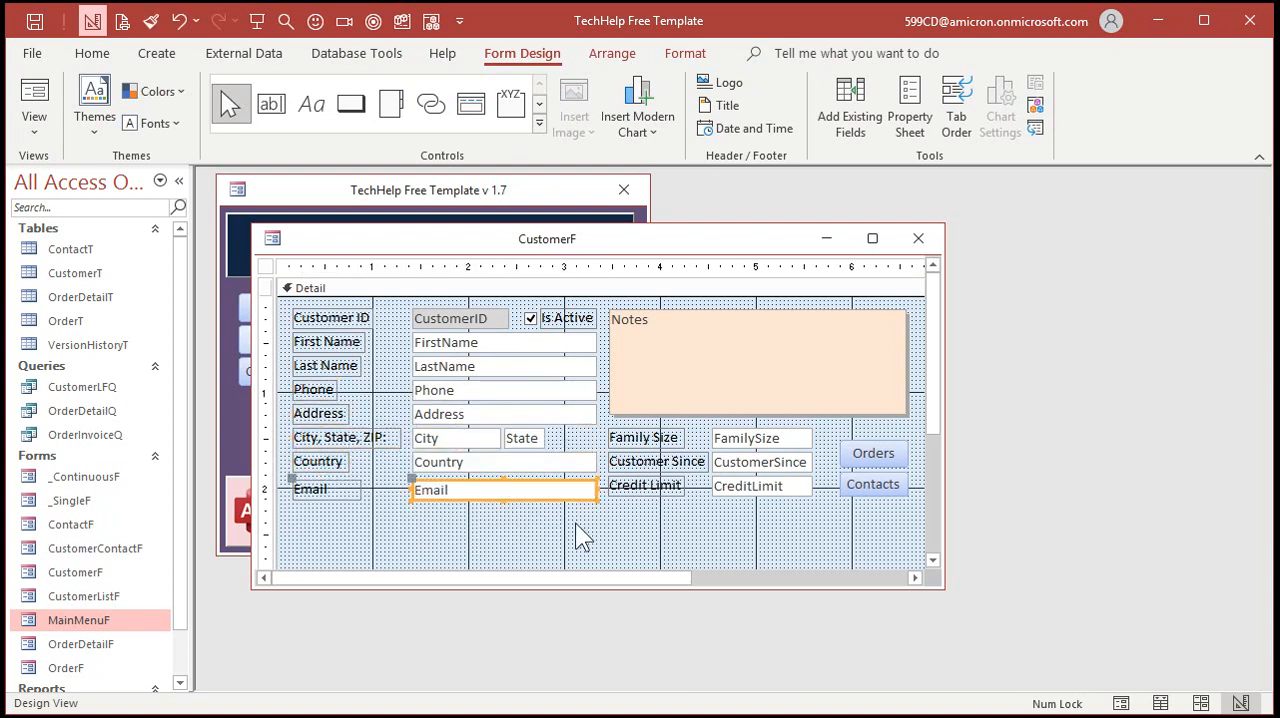
left_click(575, 522)
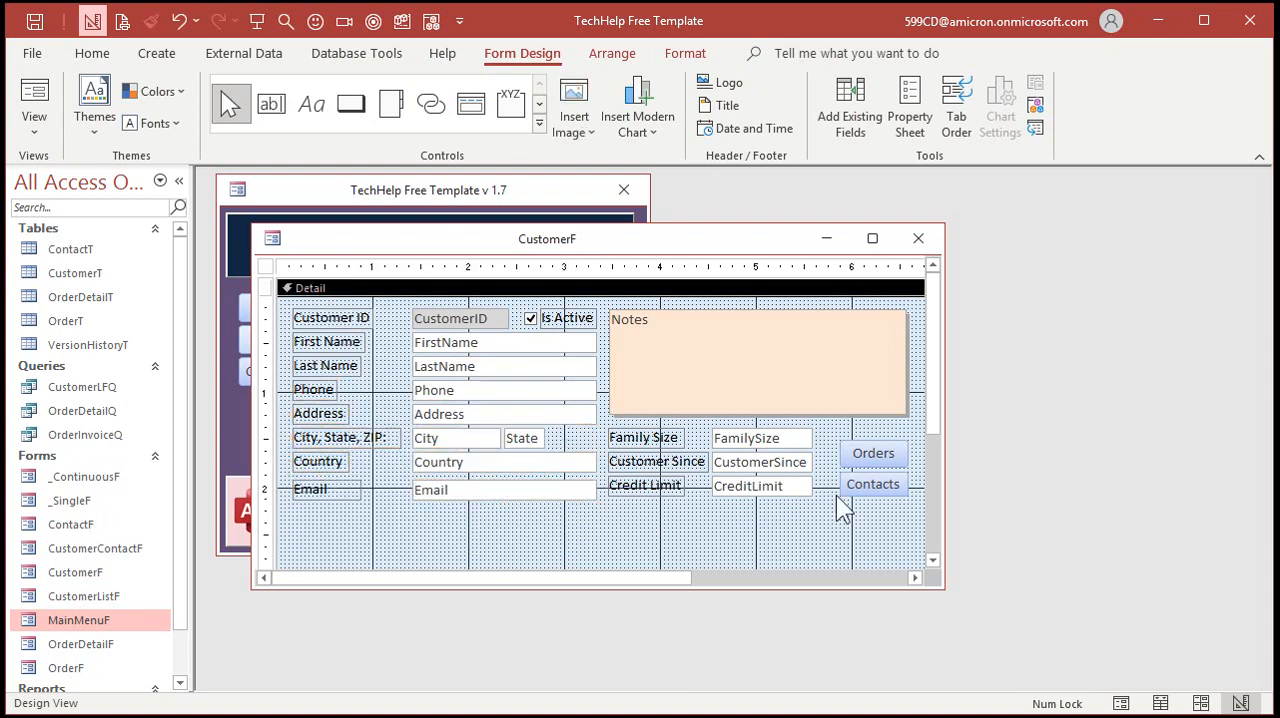
Add the Web and FileLocation fields below Email on CustomerF, and match their position and width to the Email box
left_click(852, 118)
left_click(960, 529)
left_click(962, 545, "shift")
left_click_drag(980, 545, 410, 502)
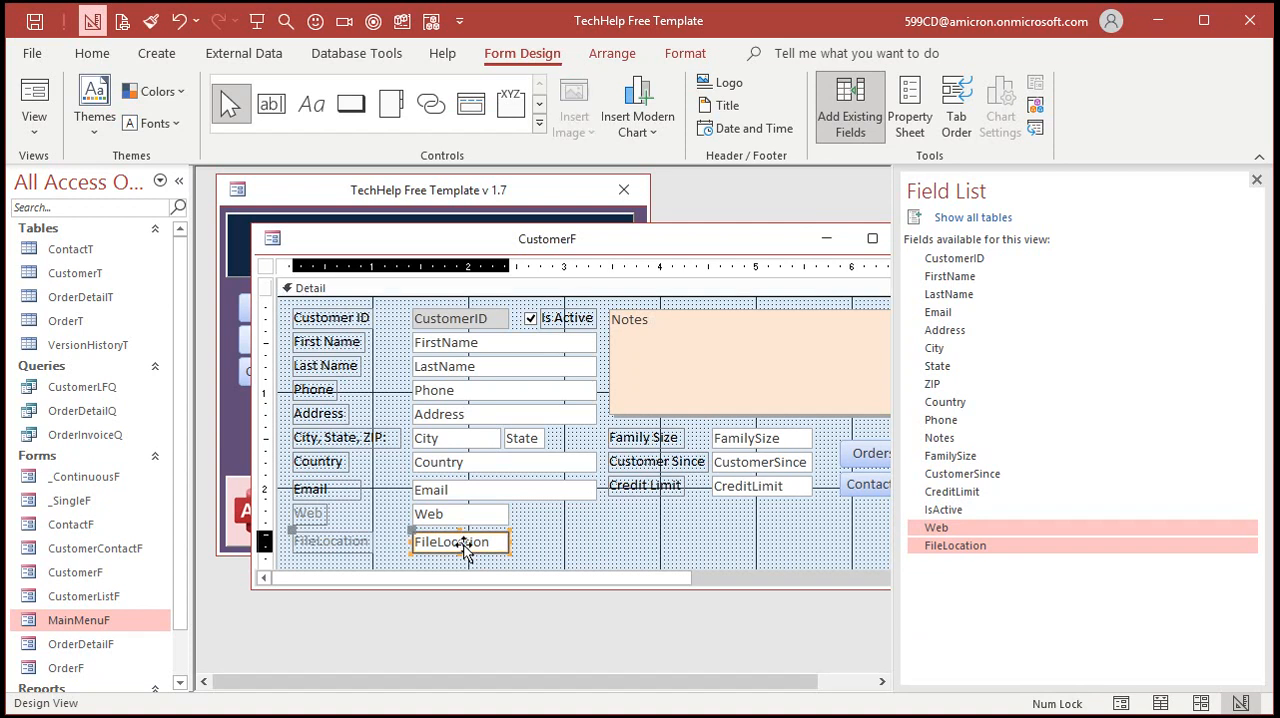
left_click_drag(466, 543, 590, 513)
left_click(498, 513, "shift")
Copy the Email control's formatting onto Web and FileLocation with Format Painter, and close the field list
left_click(446, 492)
double_click(150, 21)
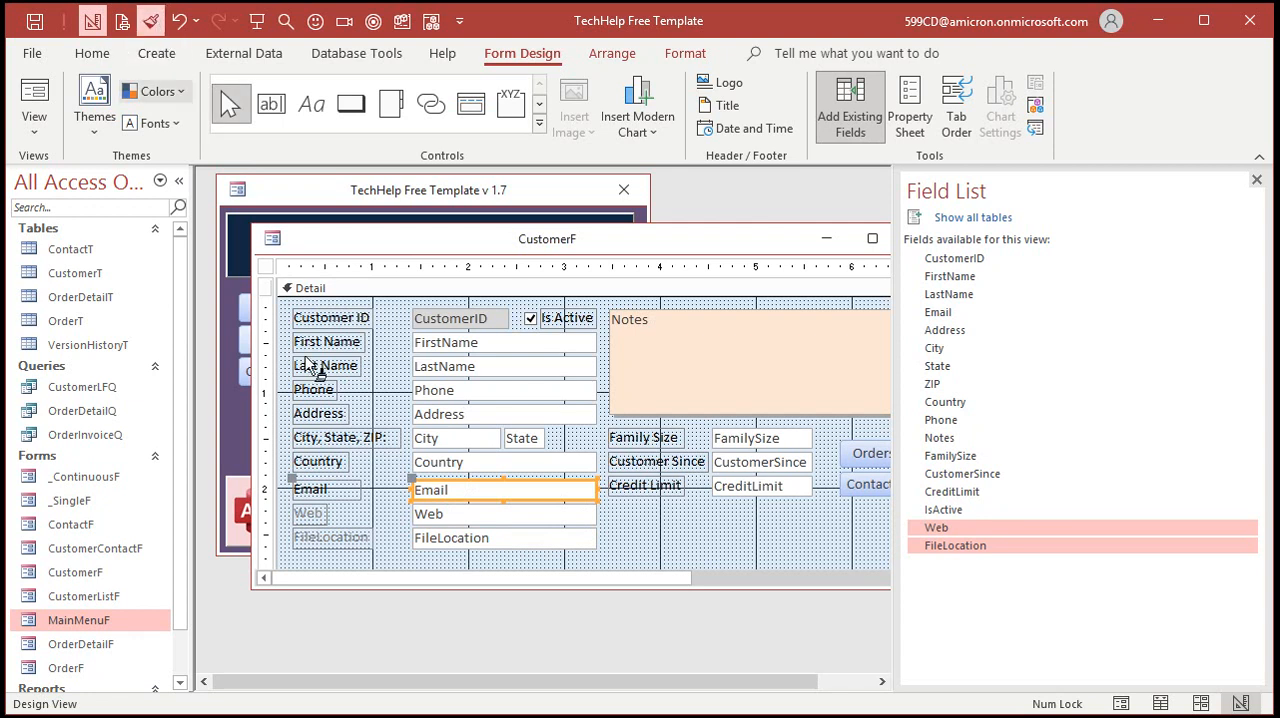
left_click(429, 514)
left_click(437, 540)
left_click(150, 21)
left_click(643, 539)
left_click(1257, 180)
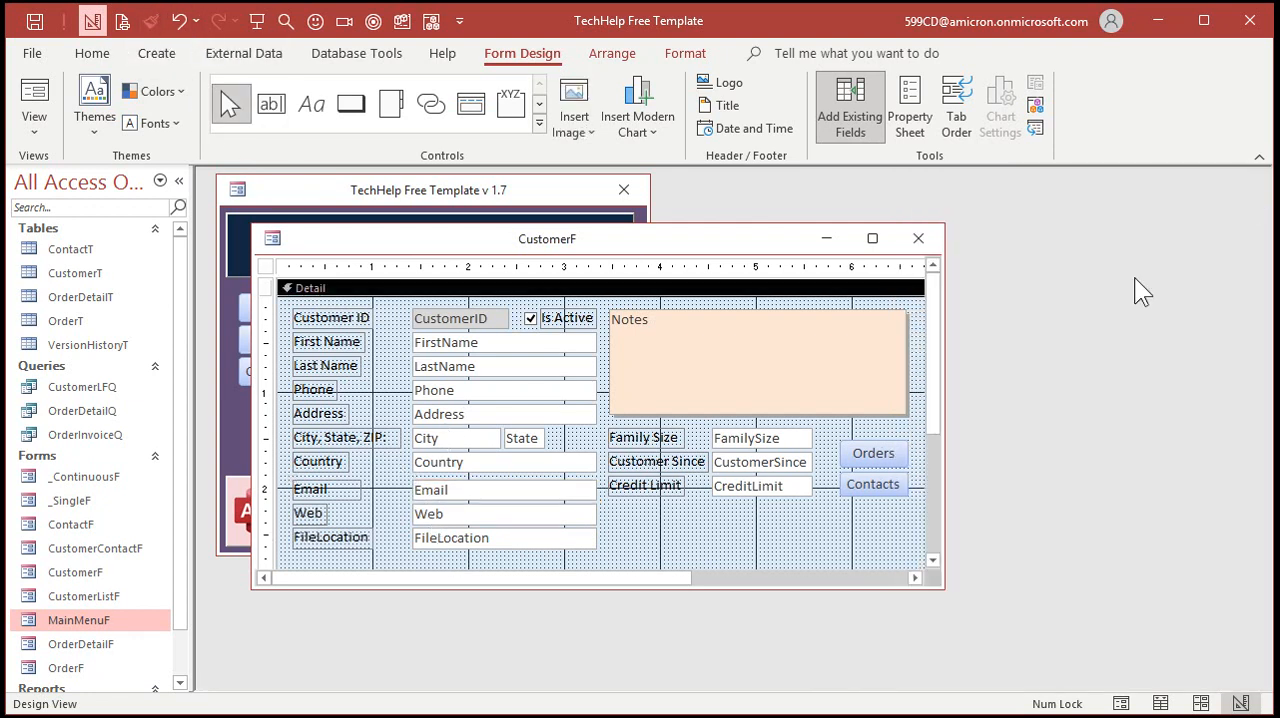
Move the Email, Web and FileLocation group down, nudge it into line with the fields above, and close CustomerF
left_click_drag(755, 590, 743, 637)
left_click_drag(463, 576, 326, 480)
left_click_drag(438, 486, 448, 518)
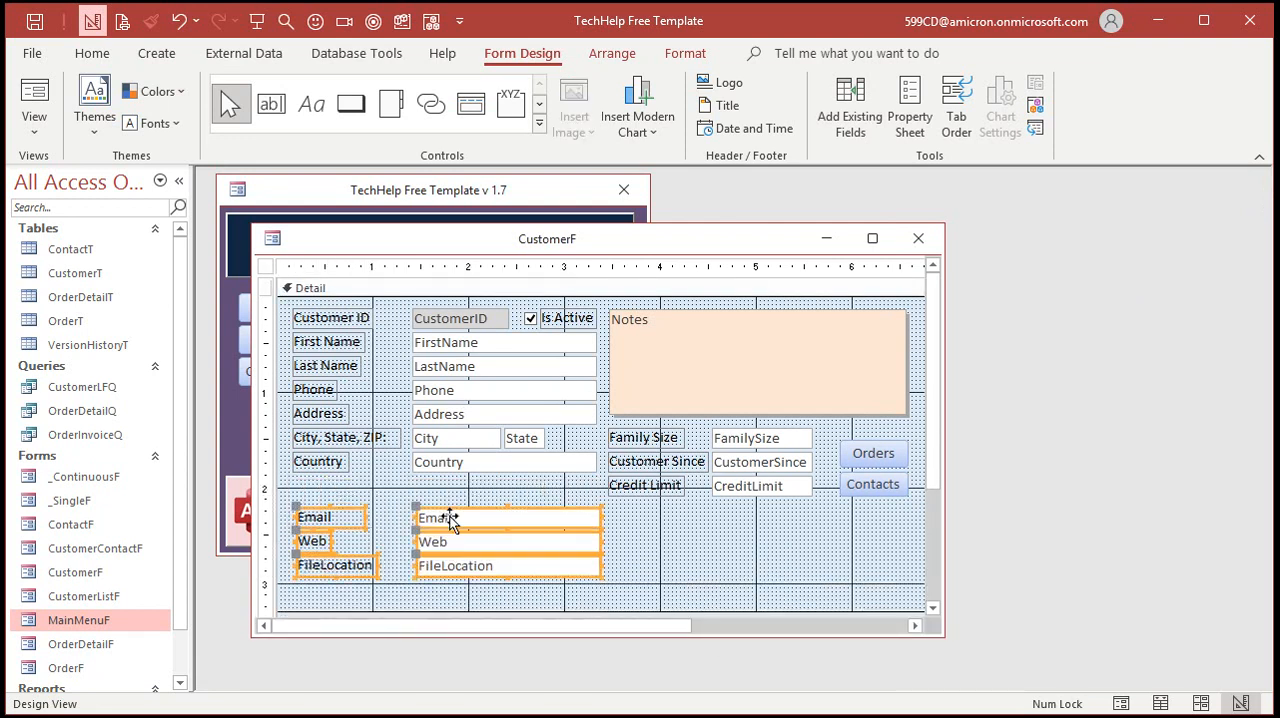
left_click(680, 525)
left_click_drag(317, 497, 455, 572)
key("Left")
key("Left")
left_click(673, 546)
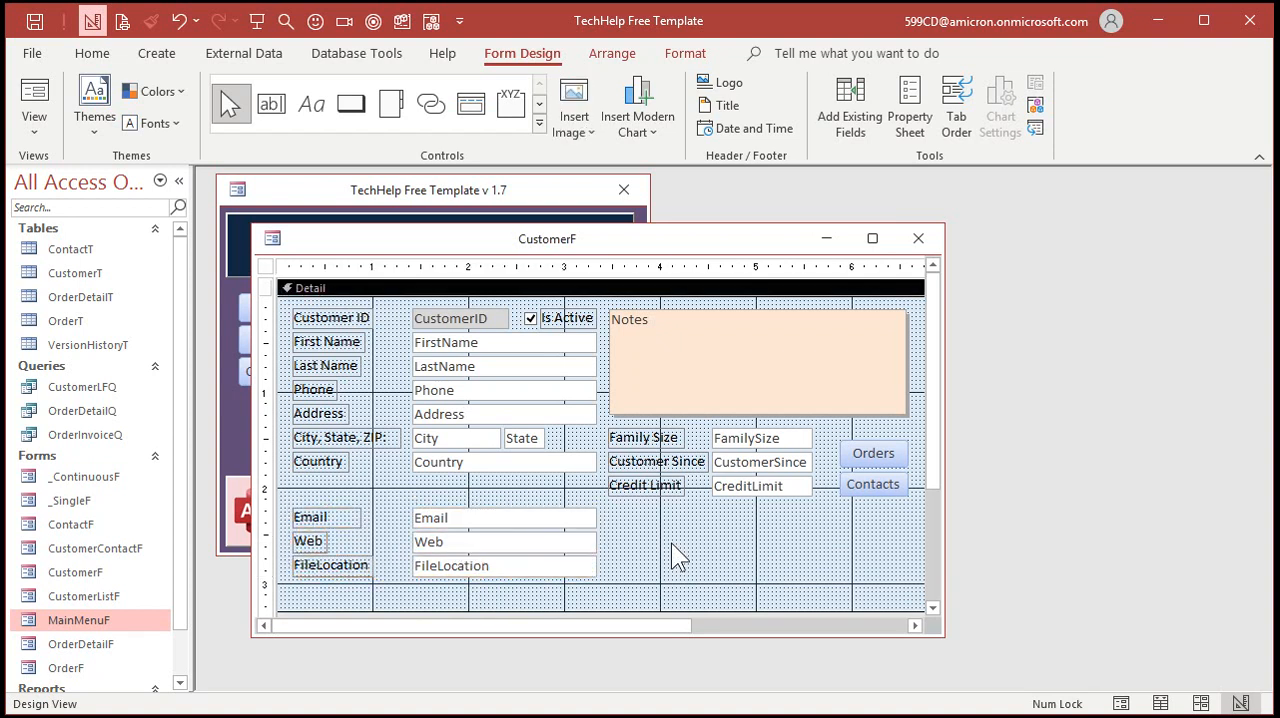
left_click(918, 238)
Reopen the customer form and enter 599cd.com as the first customer's Web value
left_click(347, 339)
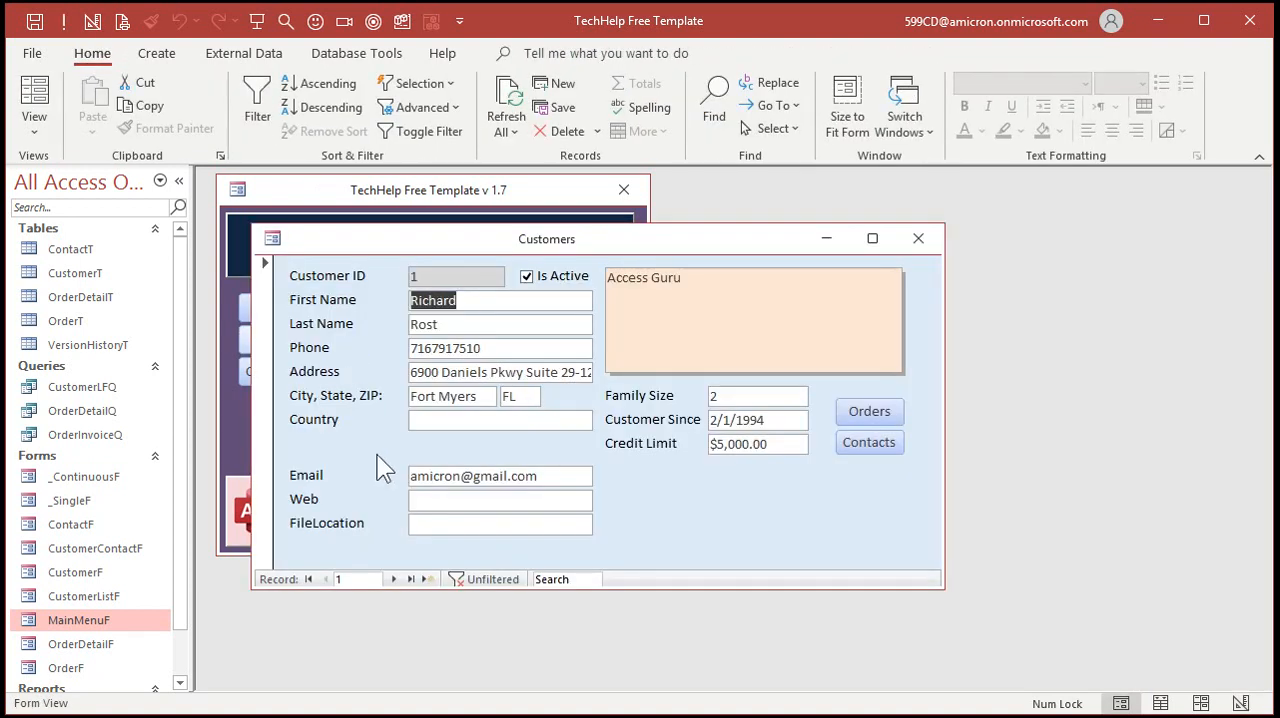
left_click(466, 501)
type("599cd.com")
key("Tab")
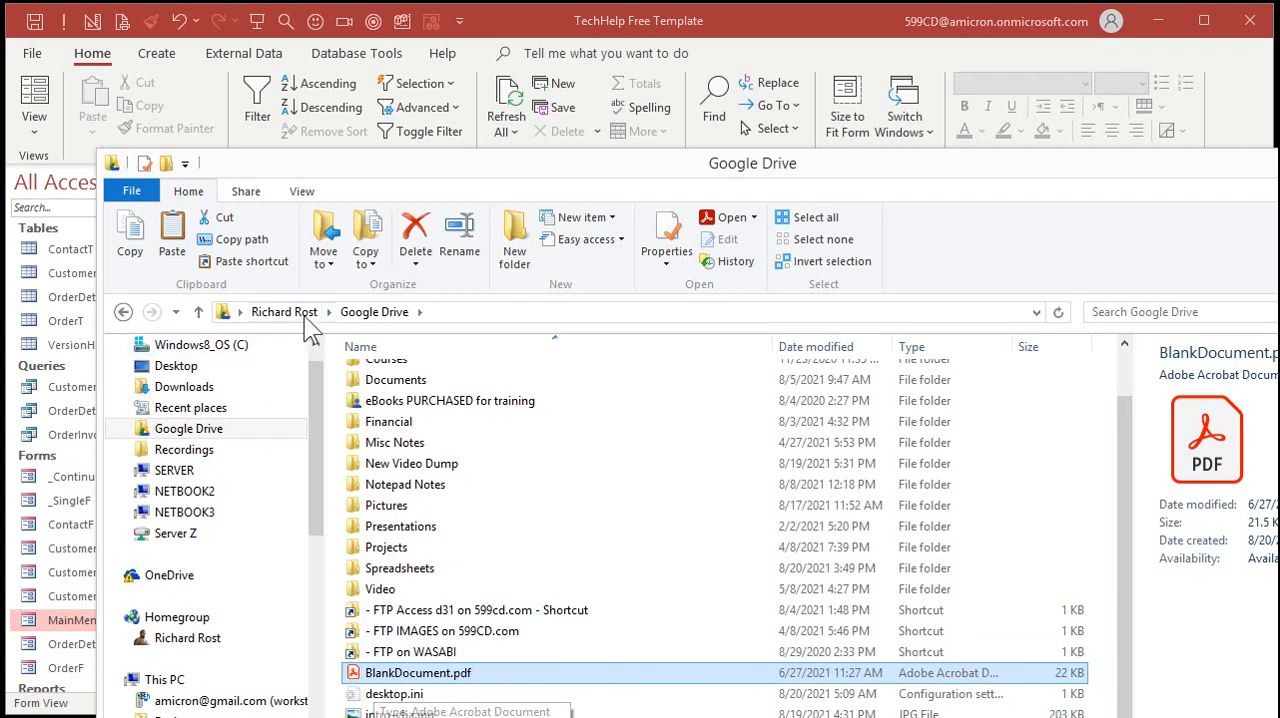
Copy the Google Drive folder path from File Explorer into the customer's FileLocation field and append \BlankDocument.pdf
left_click(460, 313)
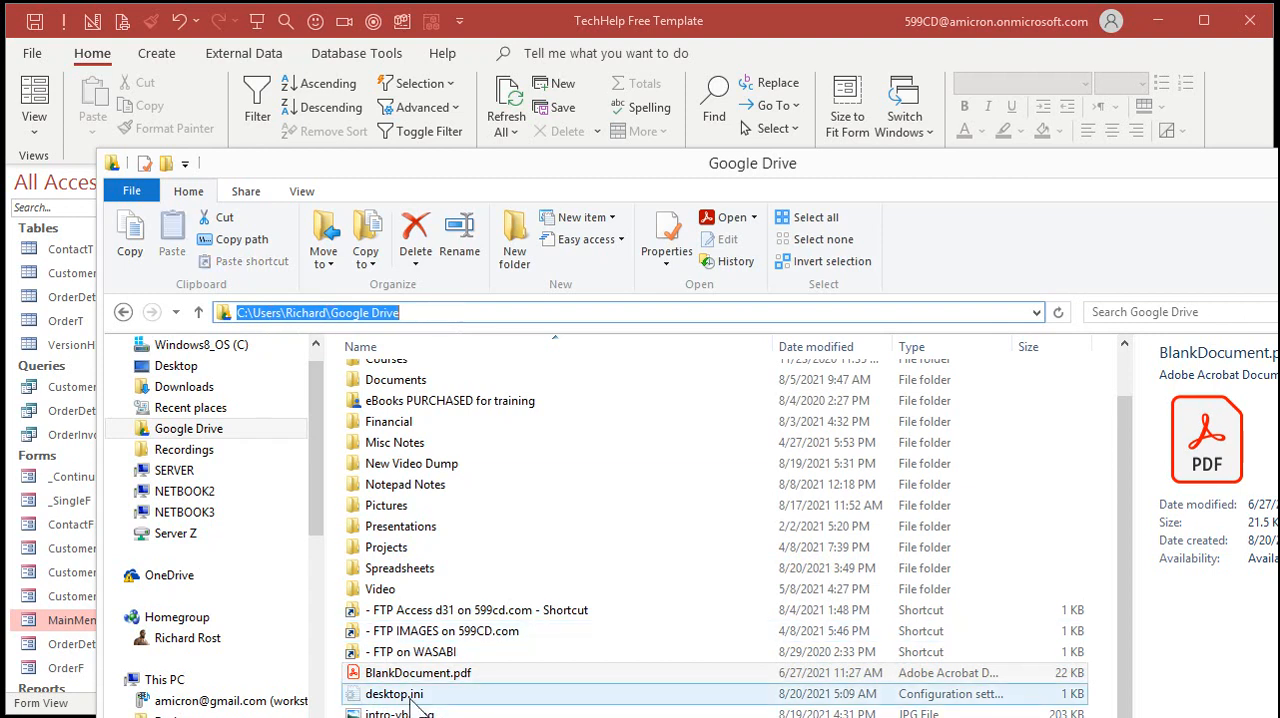
left_click(708, 30)
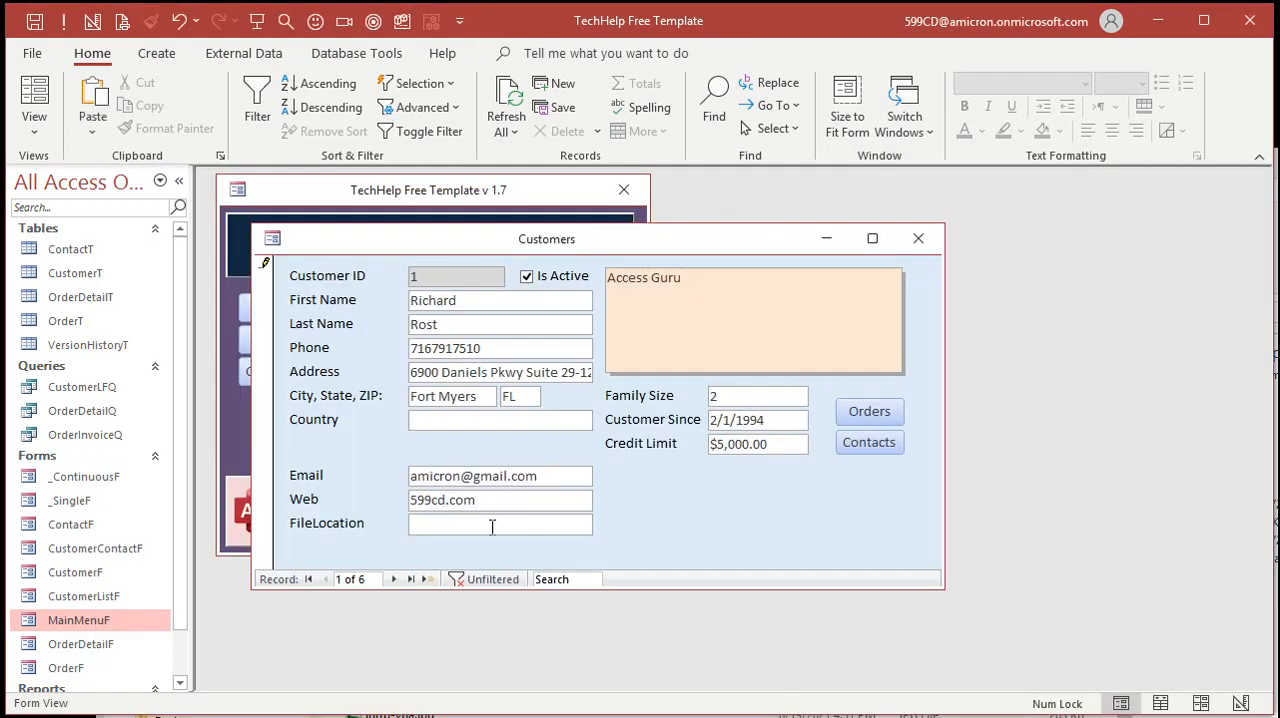
key("ctrl+v")
type("\\BlankDocument.pdf")
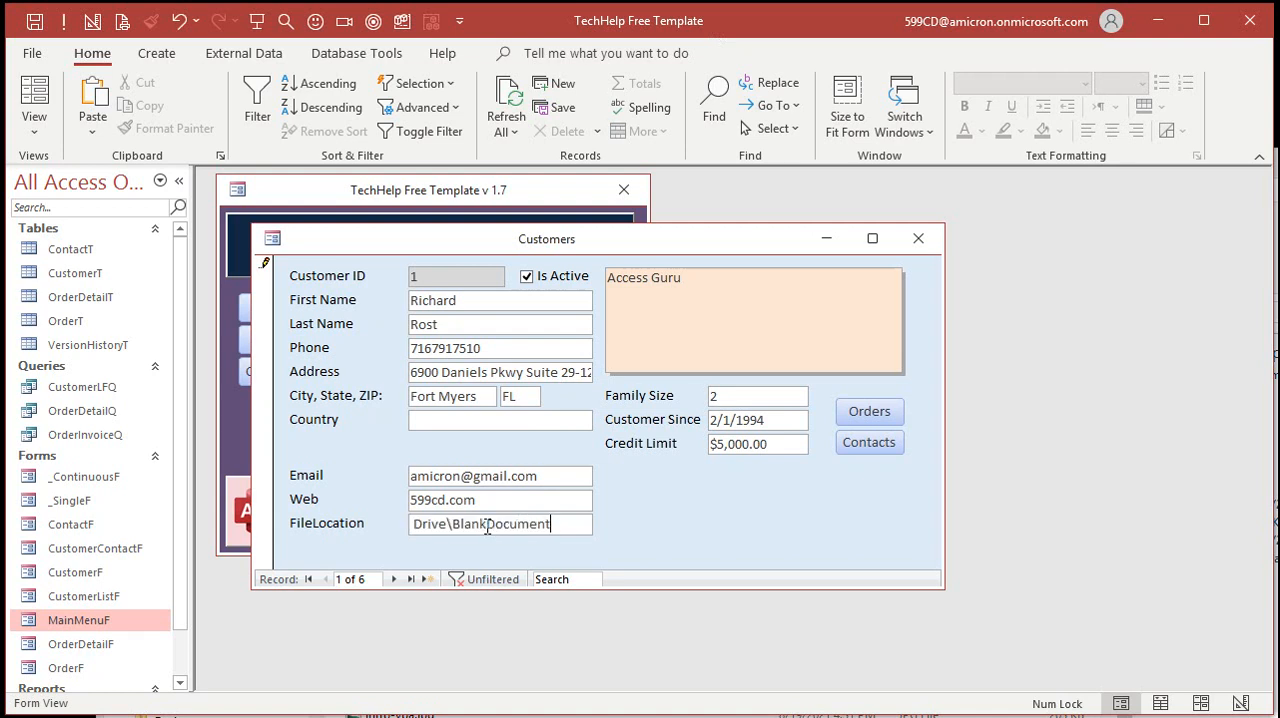
Commit the FileLocation entry and return to the first customer's record
key("Tab")
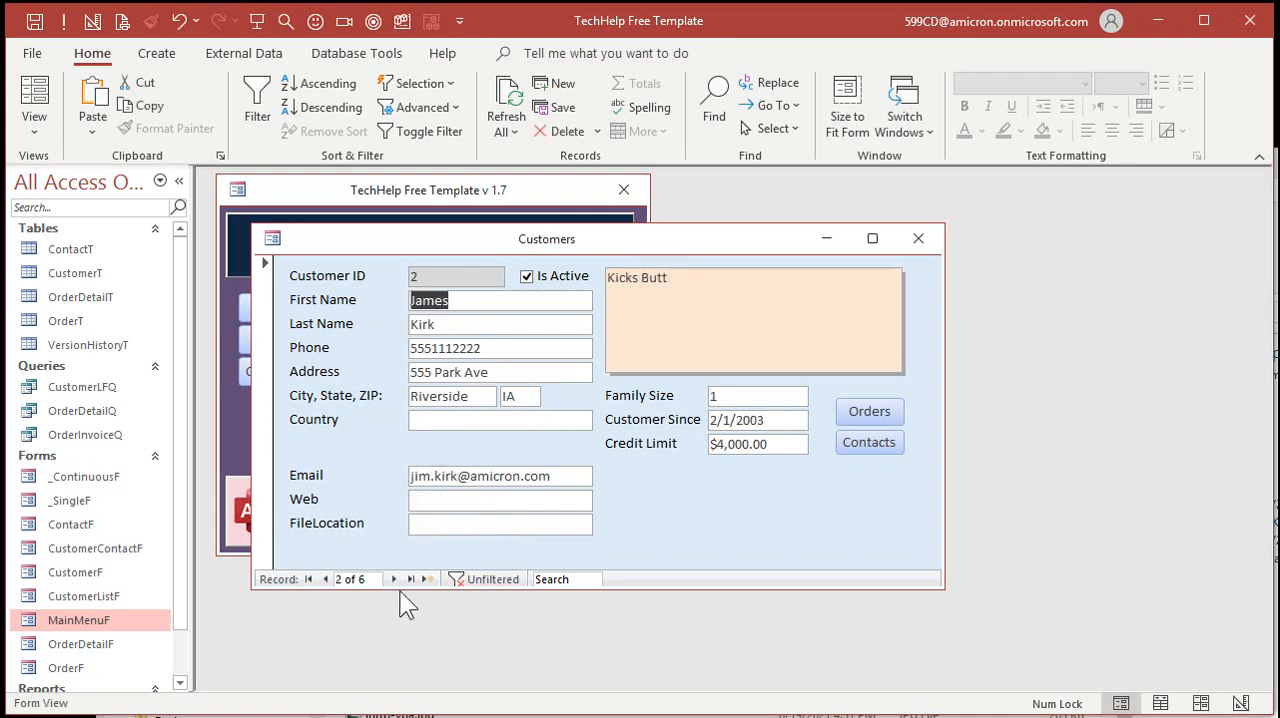
left_click(325, 579)
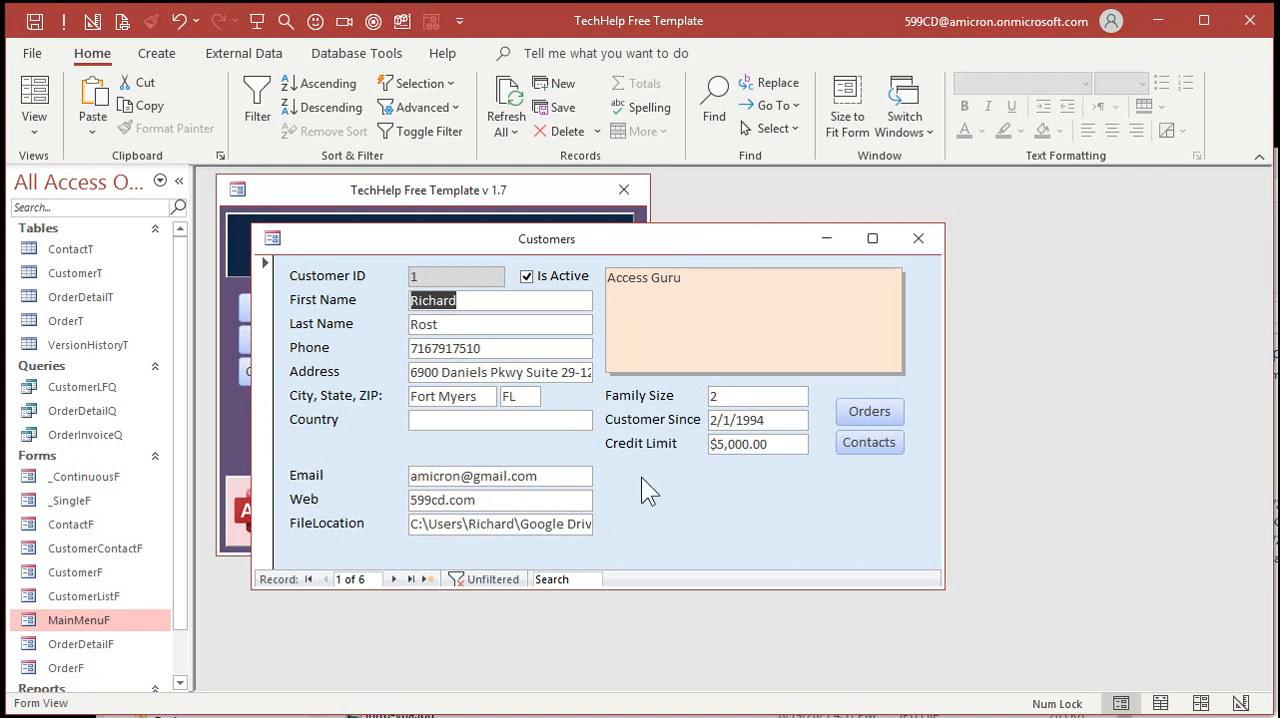
Try editing the first customer's email domain in place to yahoo, and restore it to gmail
double_click(490, 476)
type("yahoo")
key("BackSpace")
key("BackSpace")
key("BackSpace")
key("BackSpace")
key("BackSpace")
type("gmail")
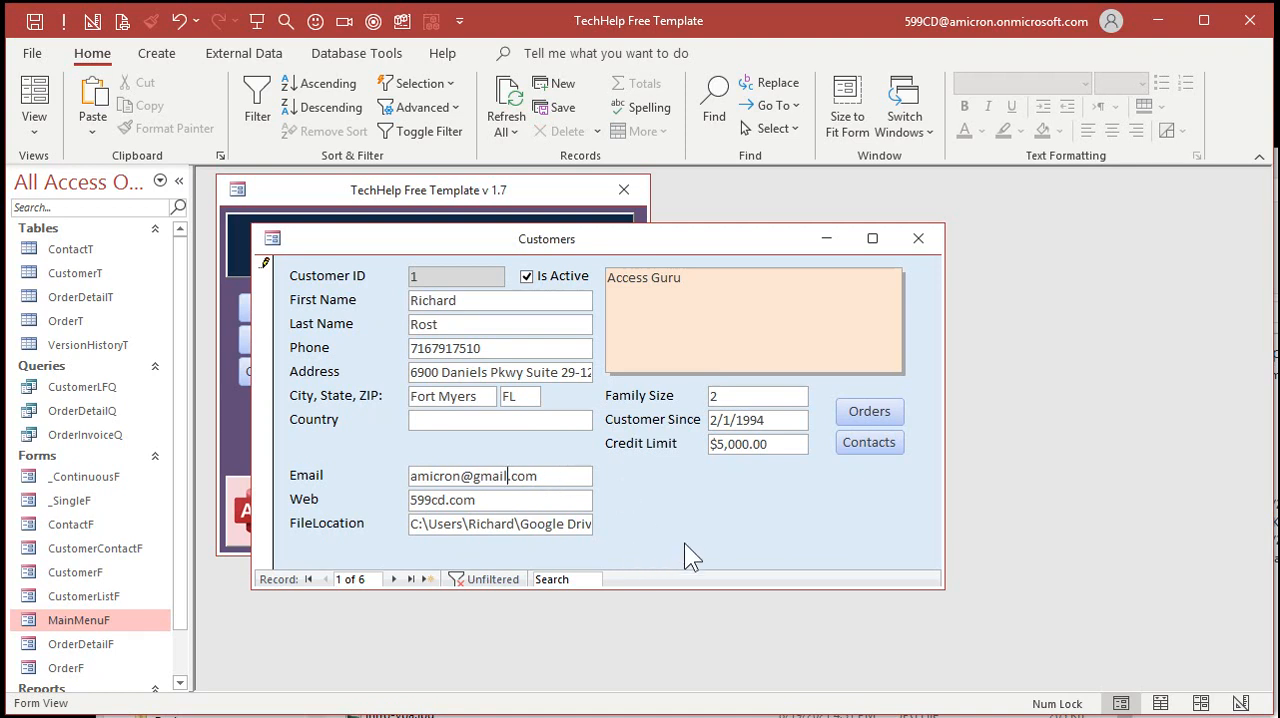
left_click(333, 477)
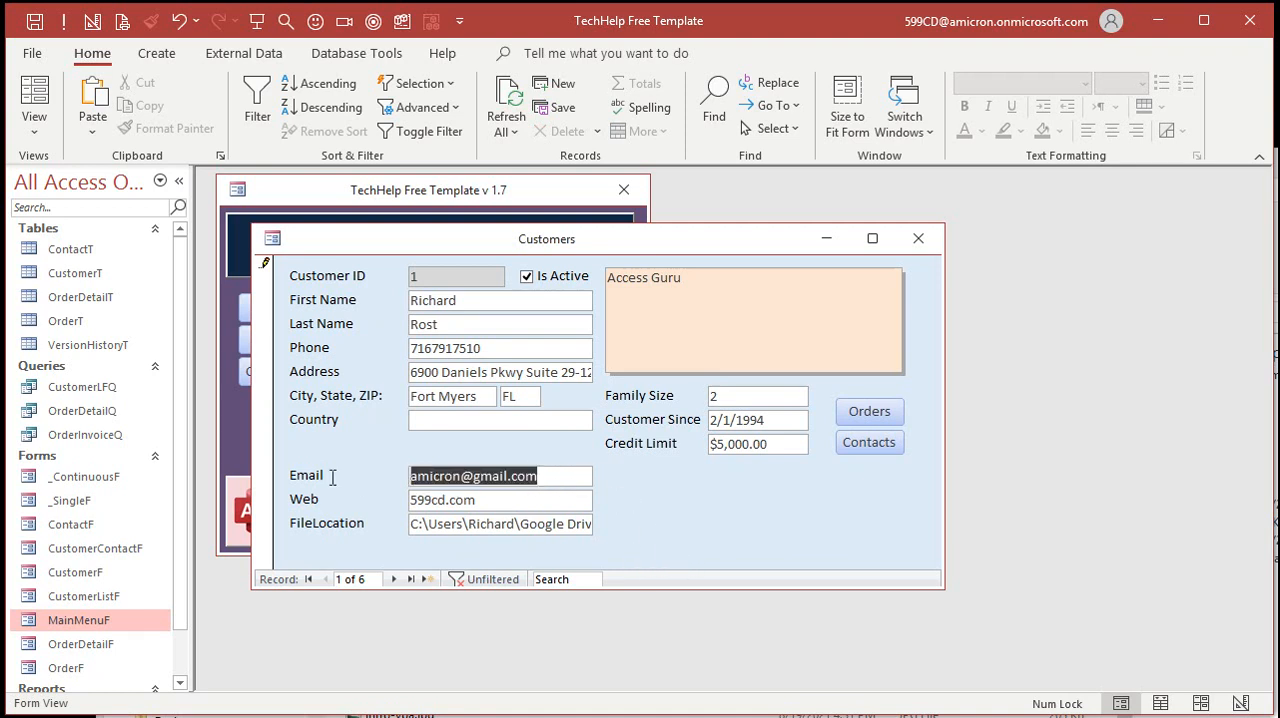
left_click(367, 494)
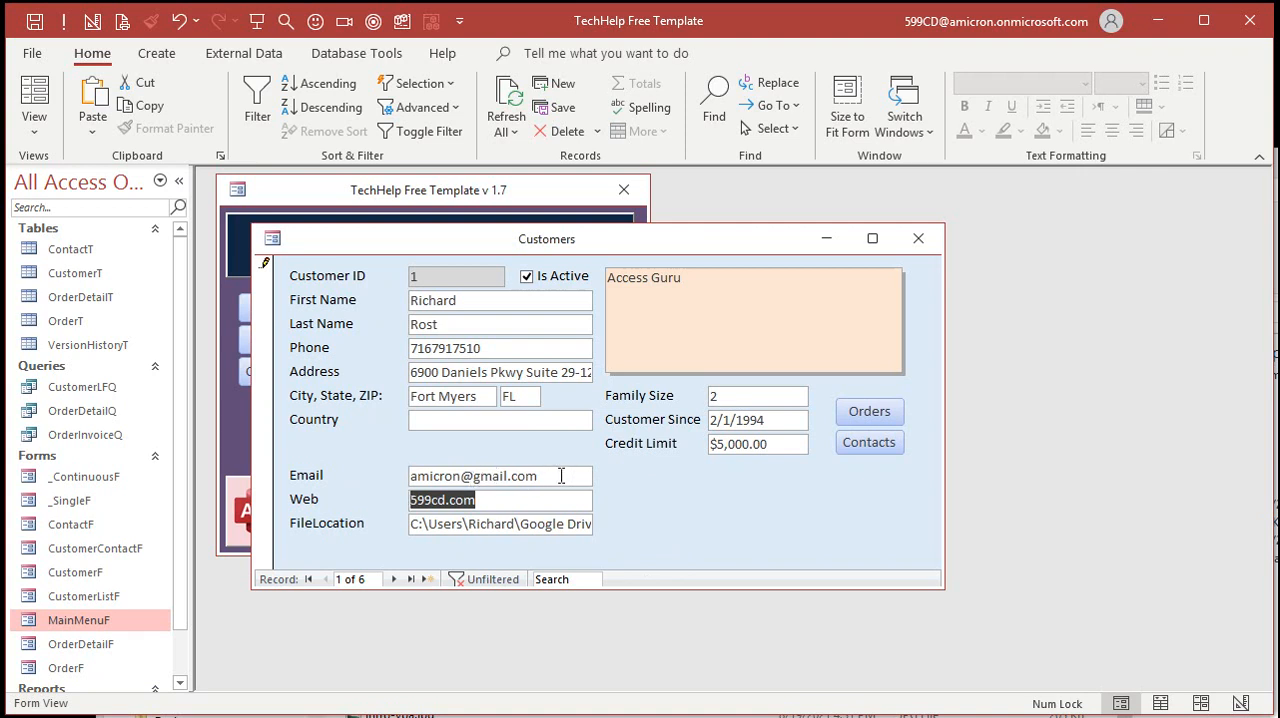
left_click_drag(561, 477, 406, 477)
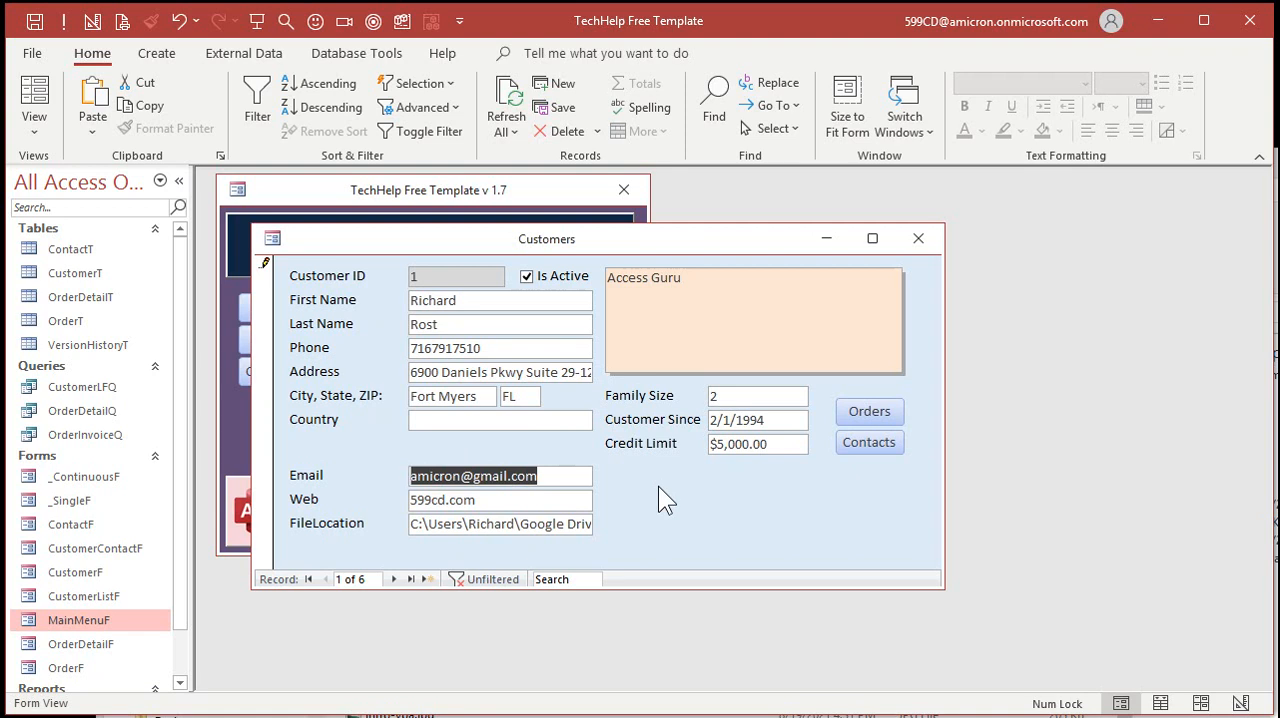
left_click(561, 476)
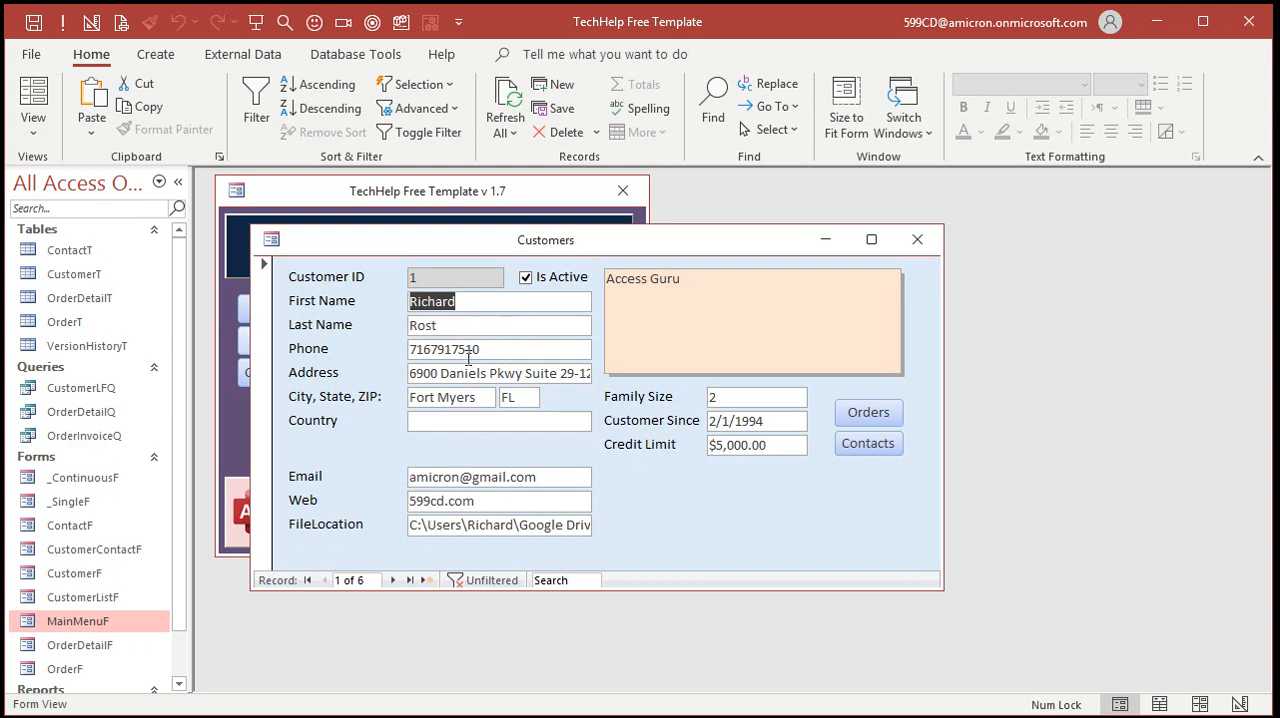
left_click(459, 327)
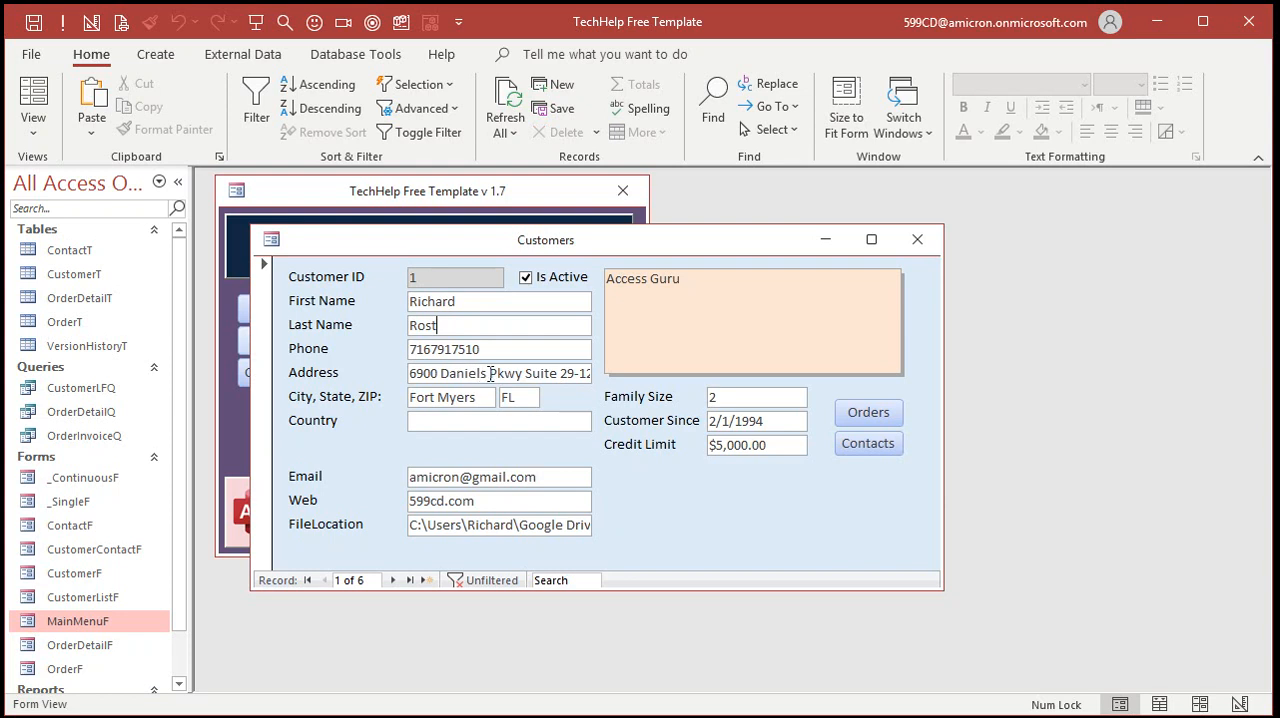
left_click_drag(437, 397, 376, 396)
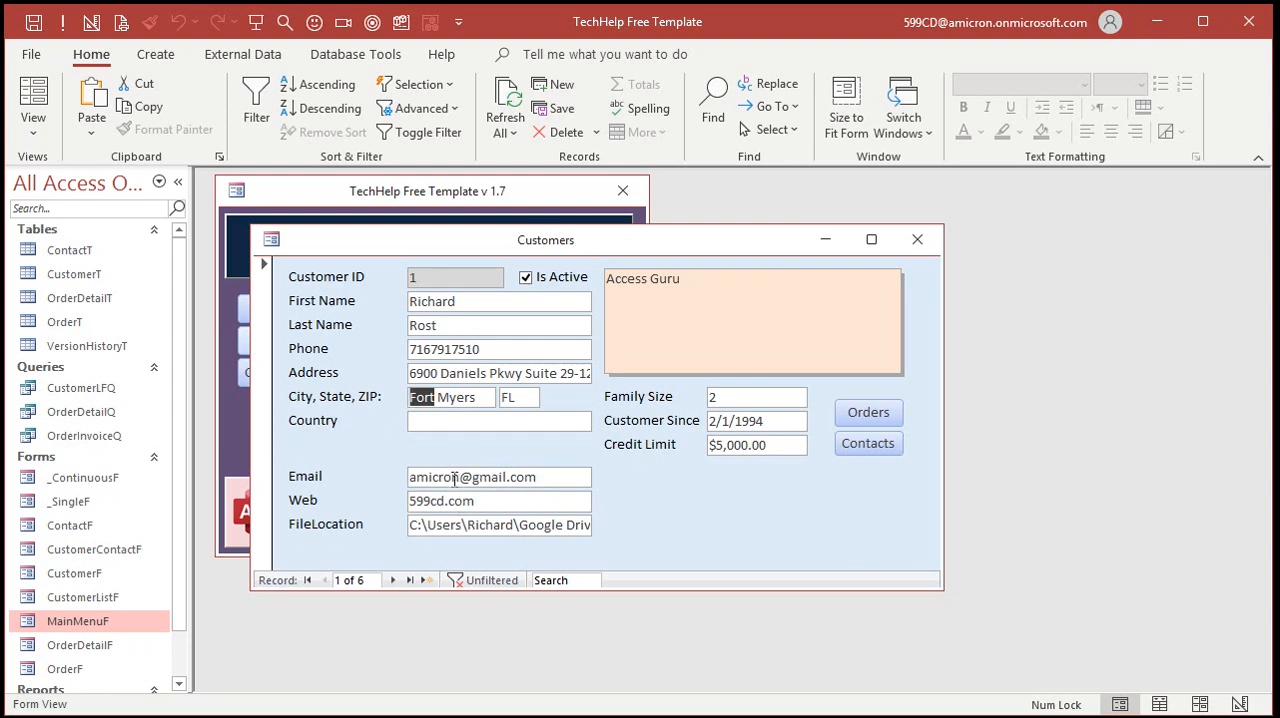
Try inserting the letters ss in the middle of the first customer's email value and remove them
left_click(458, 480)
type("ss")
key("BackSpace")
key("BackSpace")
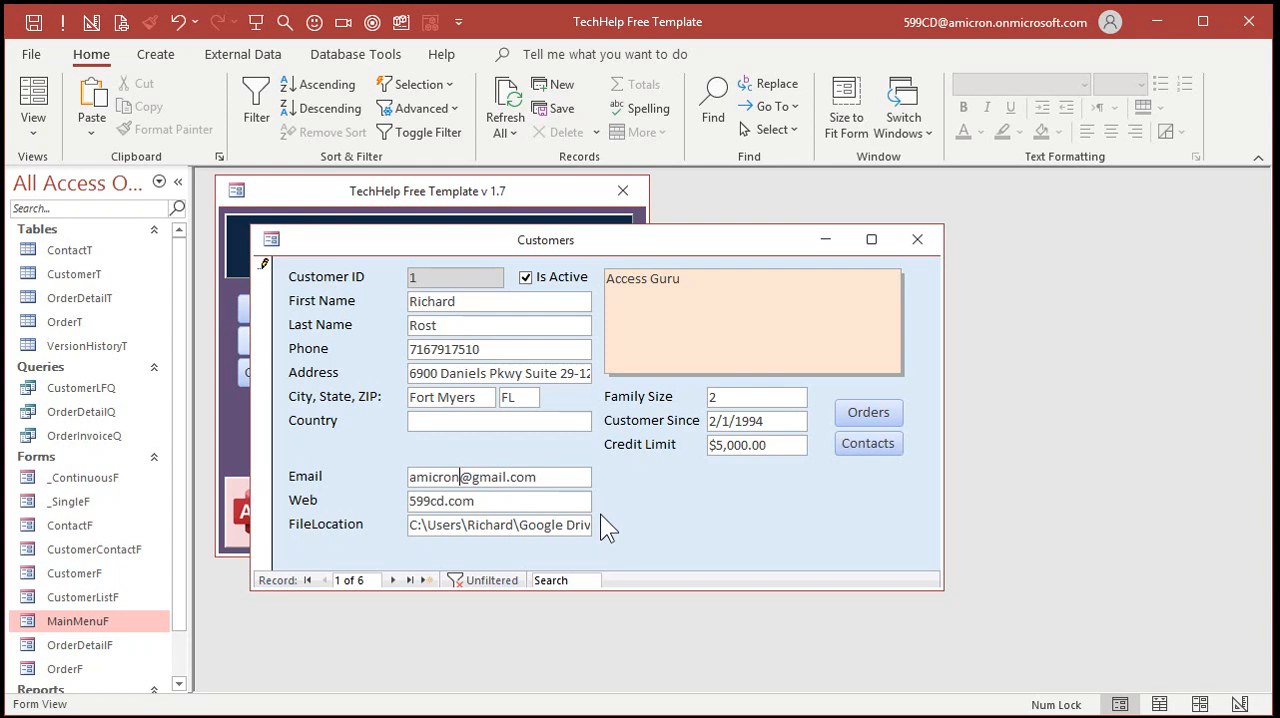
Switch the customer form to Design View and place a command button beside the Web field without using the wizard
right_click(641, 504)
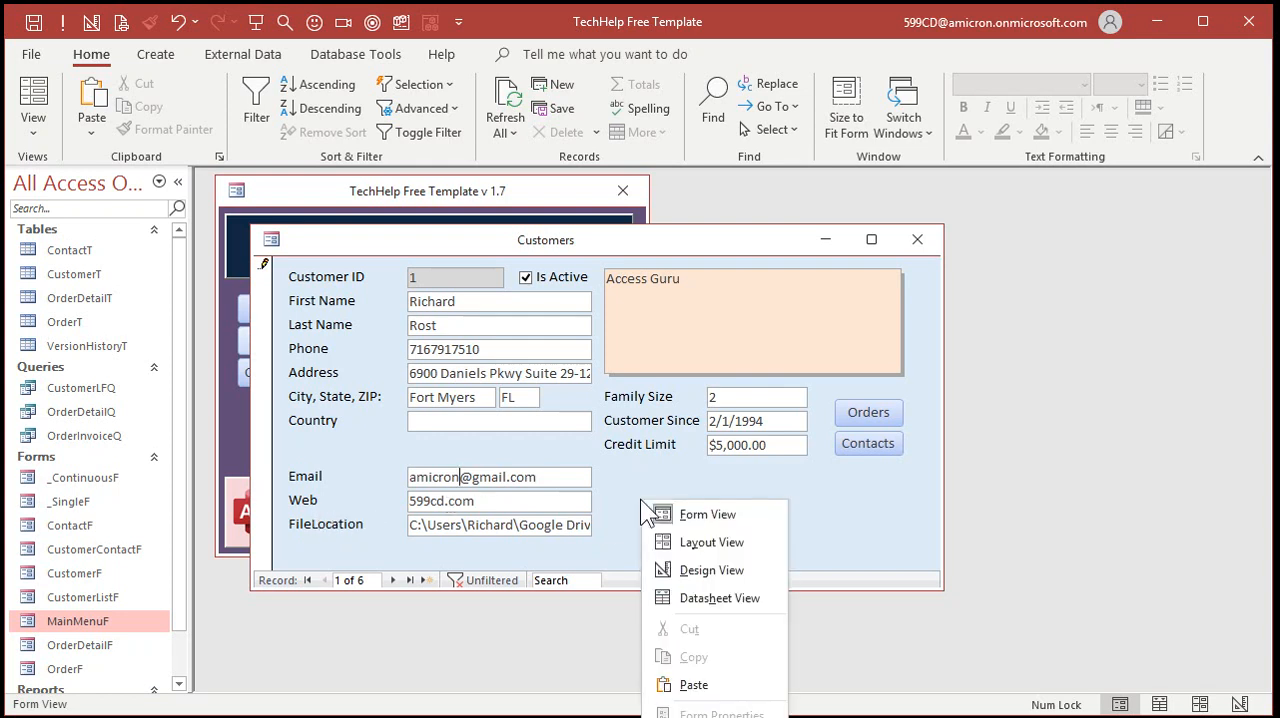
left_click(715, 567)
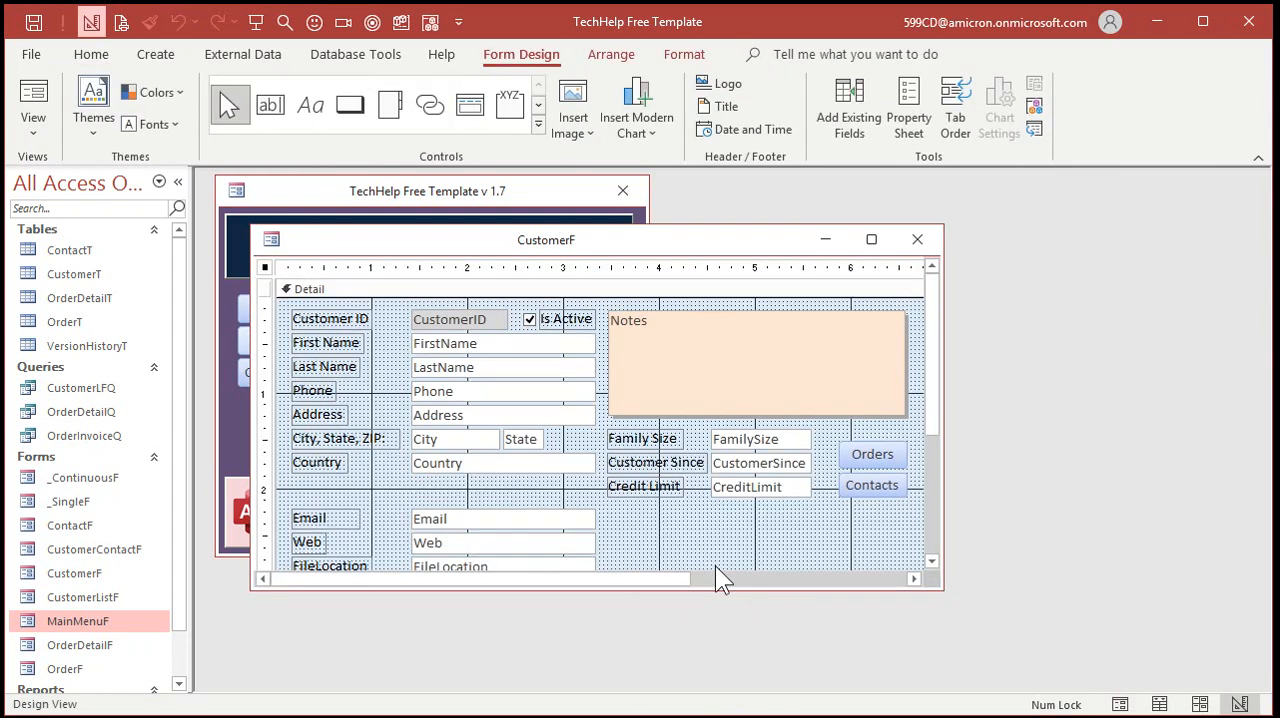
left_click(350, 104)
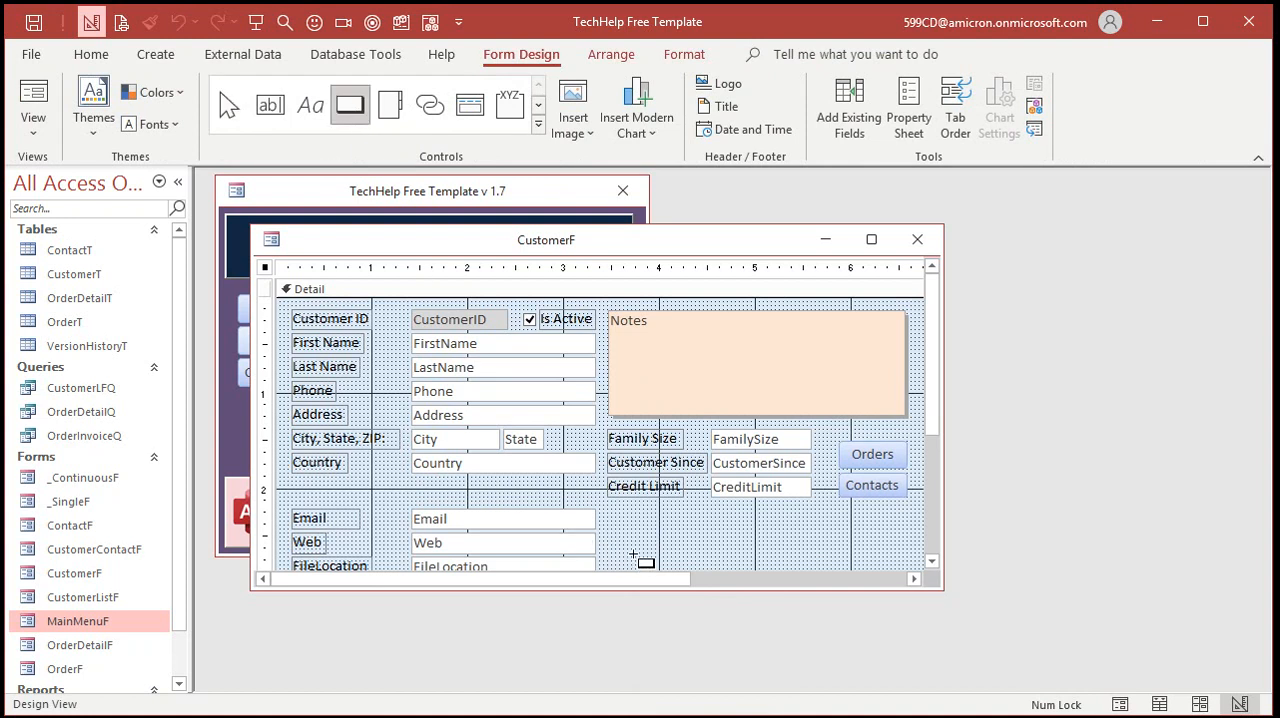
left_click(603, 530)
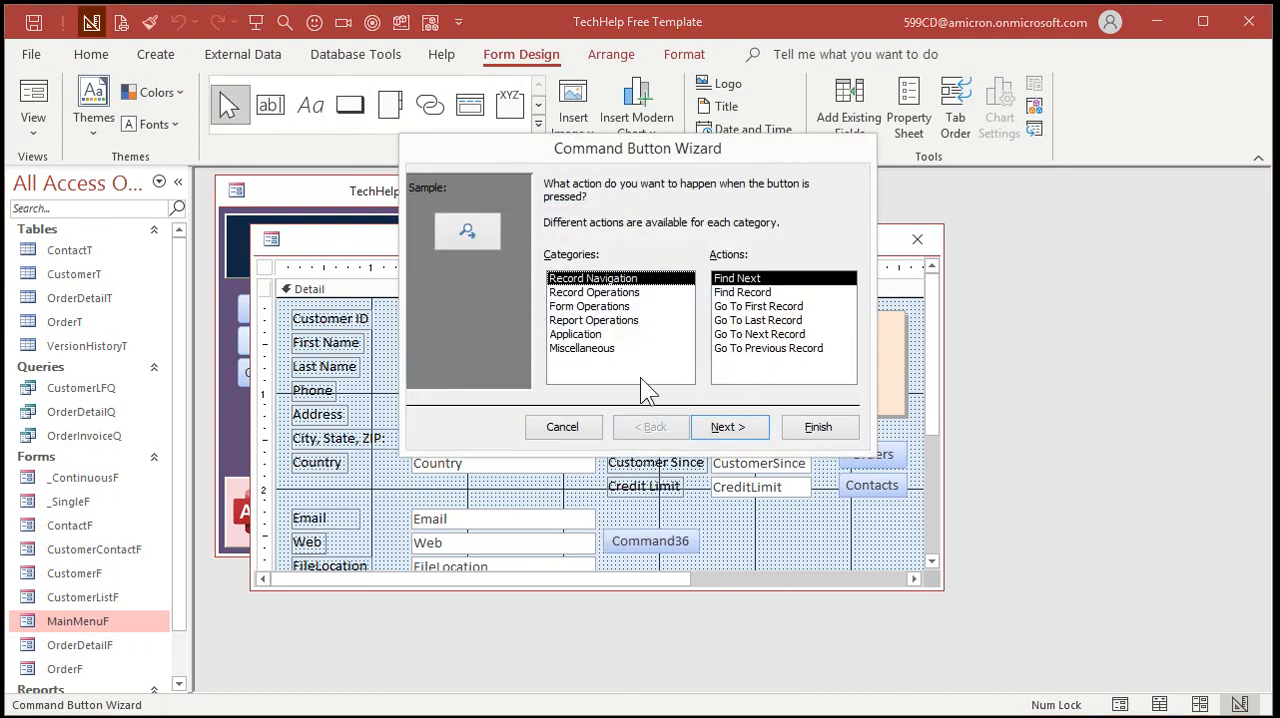
left_click(575, 424)
Caption the new command button Go and narrow it to about 0.33 inches wide
double_click(635, 548)
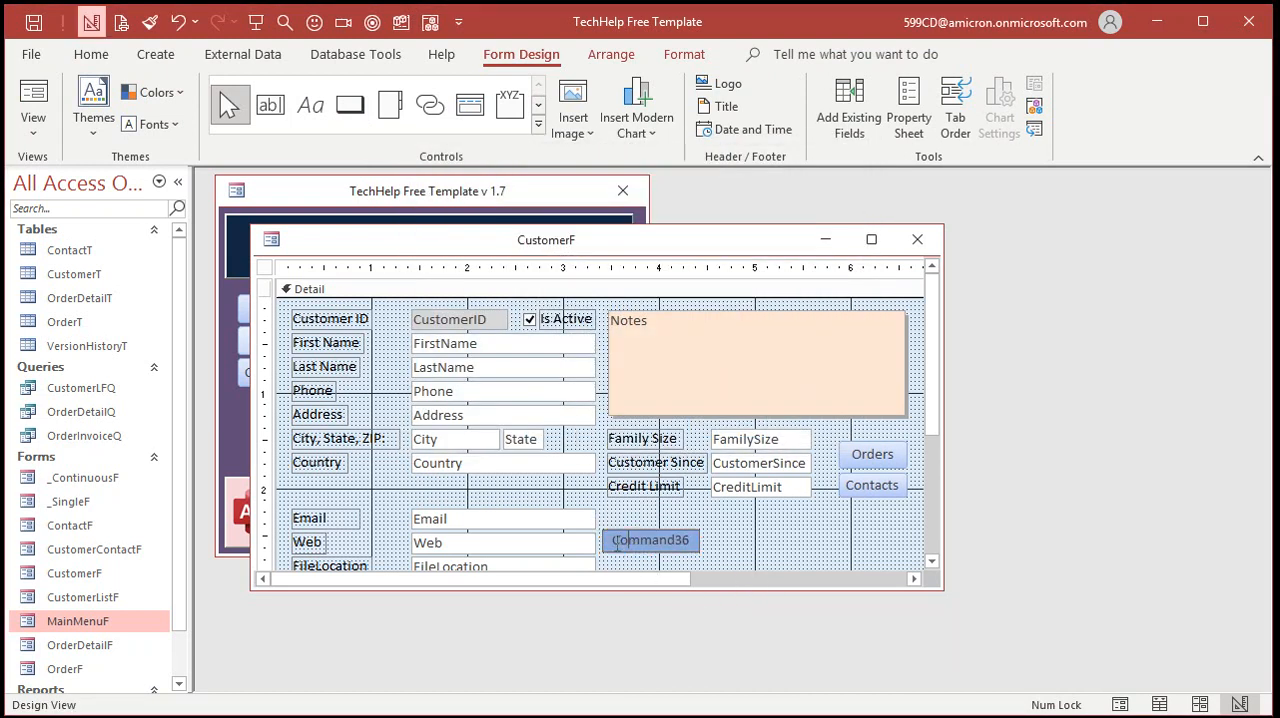
type("Go")
left_click(768, 530)
left_click(690, 540)
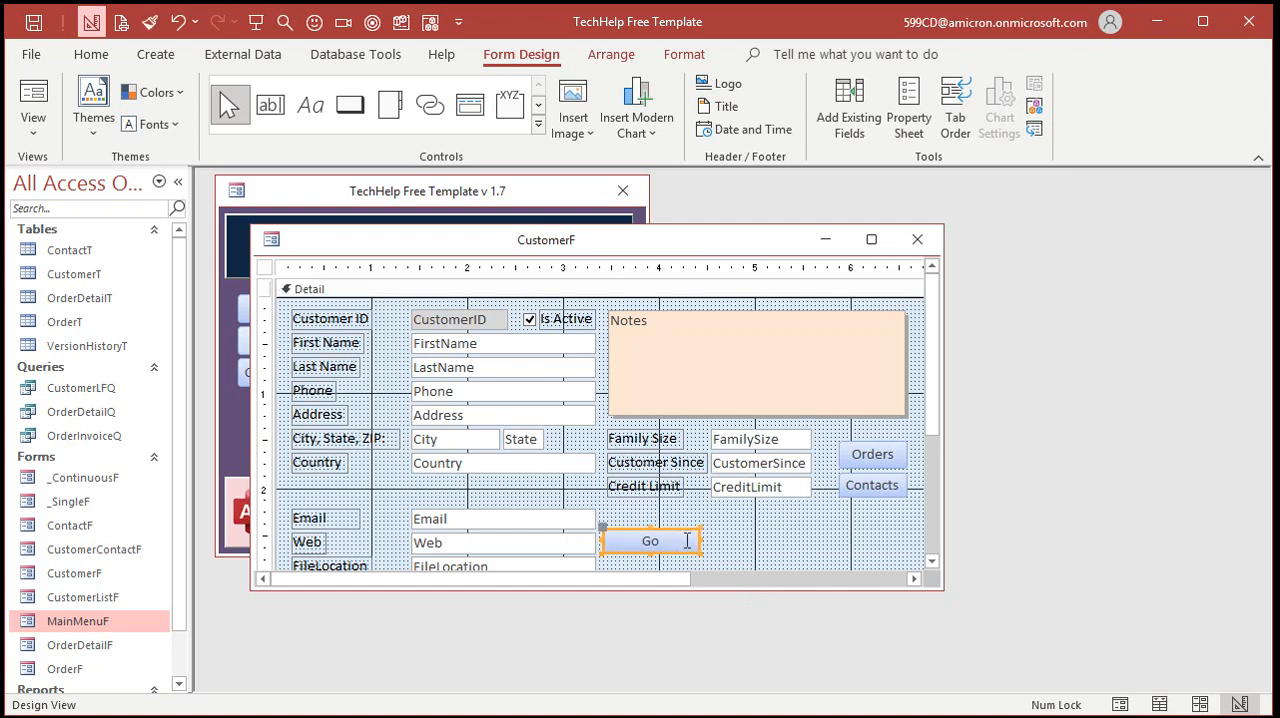
left_click_drag(697, 540, 635, 542)
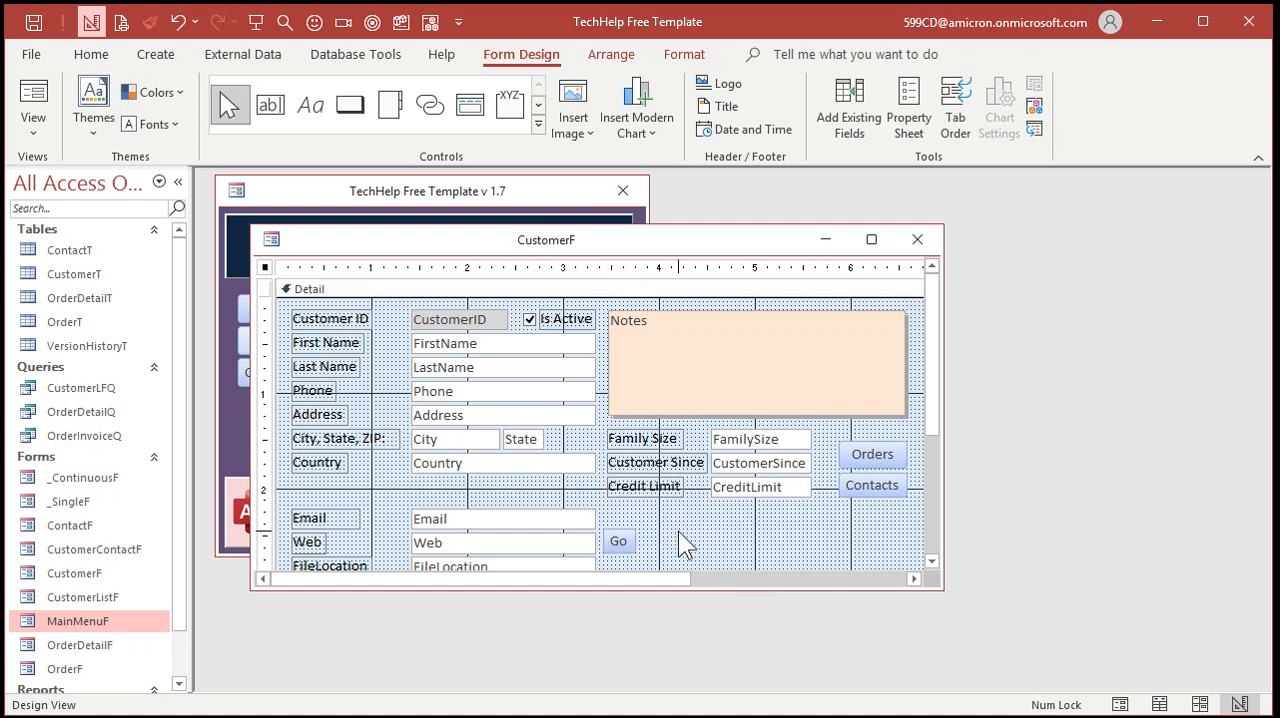
left_click(645, 553)
Set the Go button's Name property to WebBtn
double_click(615, 545)
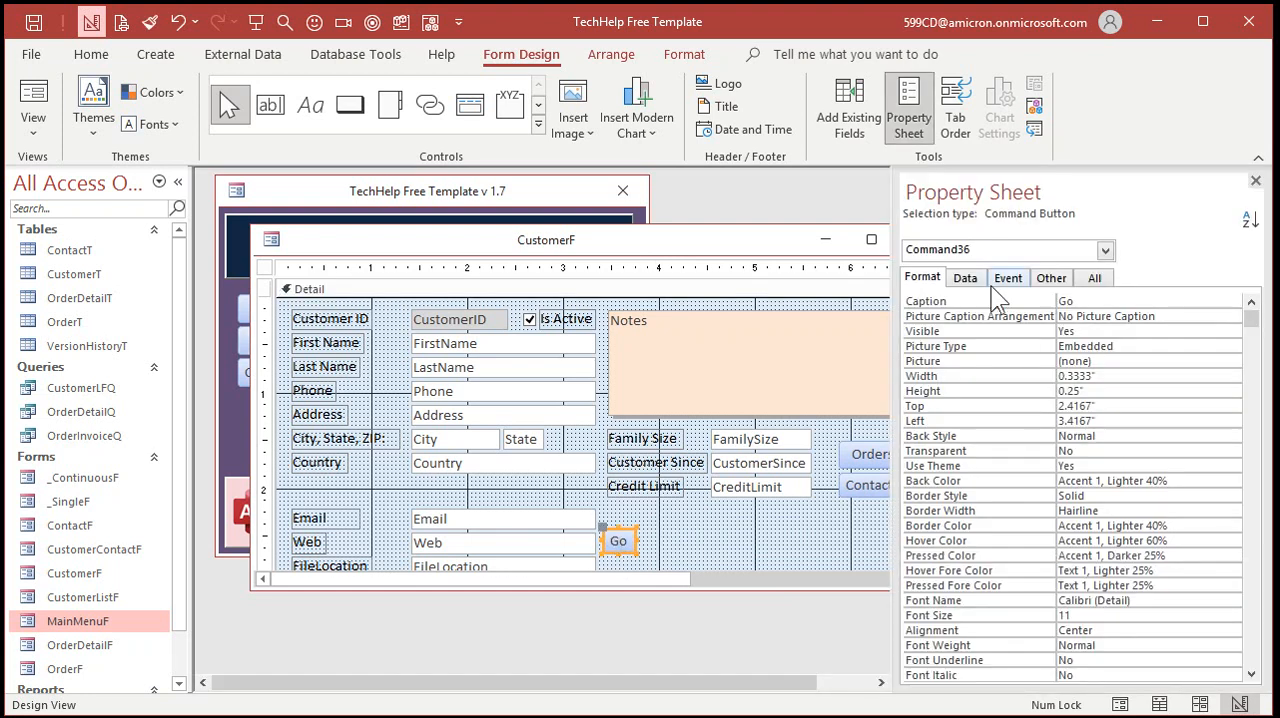
left_click(1097, 278)
left_click(1012, 301)
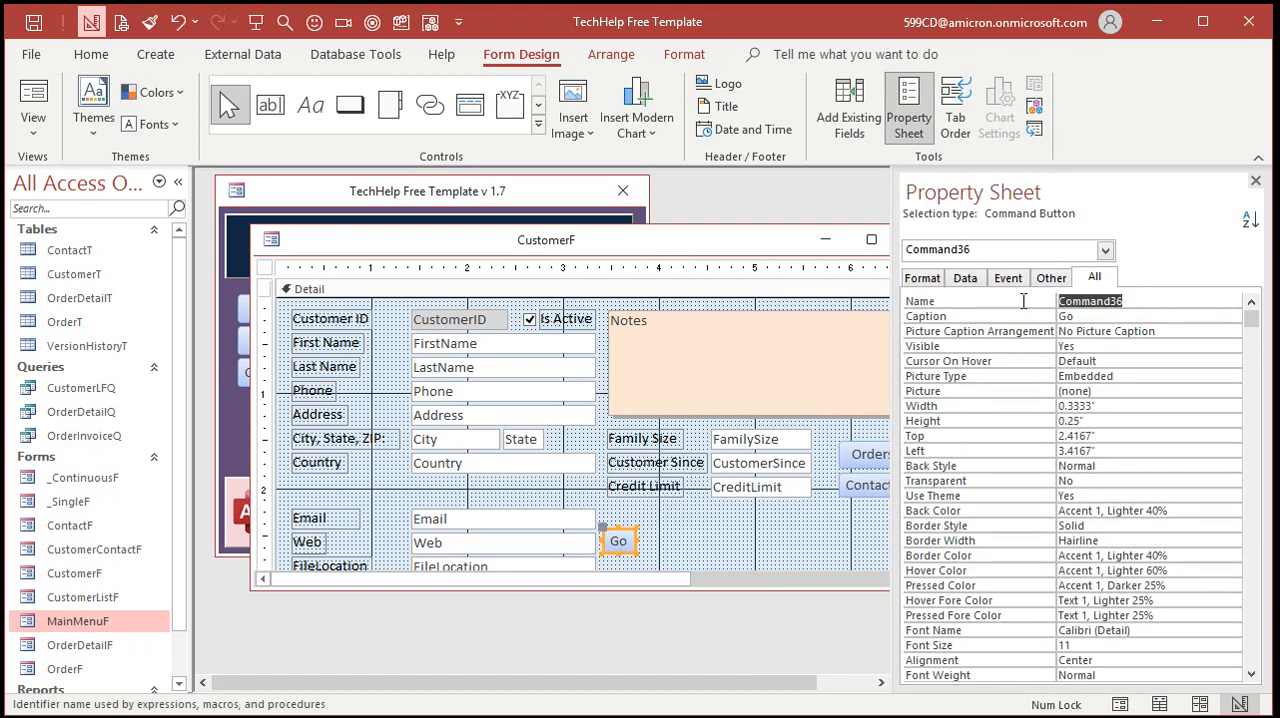
type("WebBtn")
left_click(1010, 302)
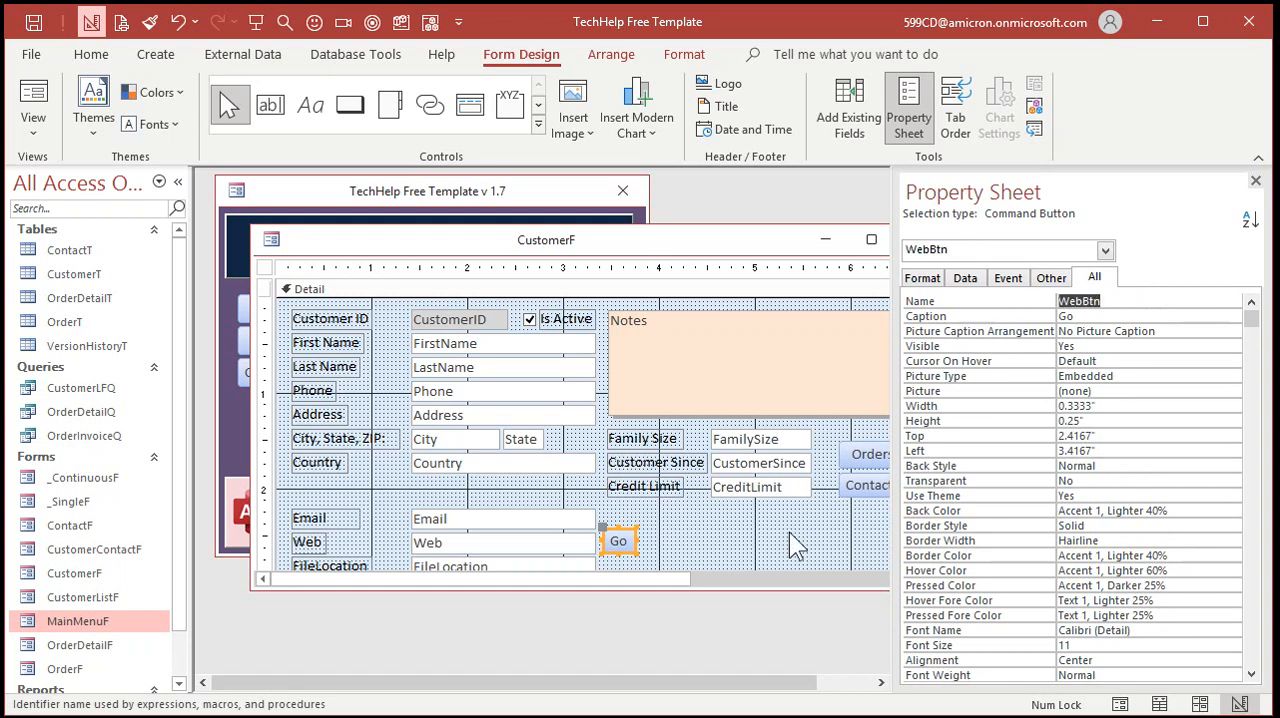
Build the code event for WebBtn and delete the empty Command35_Click procedure from the form's module
right_click(620, 541)
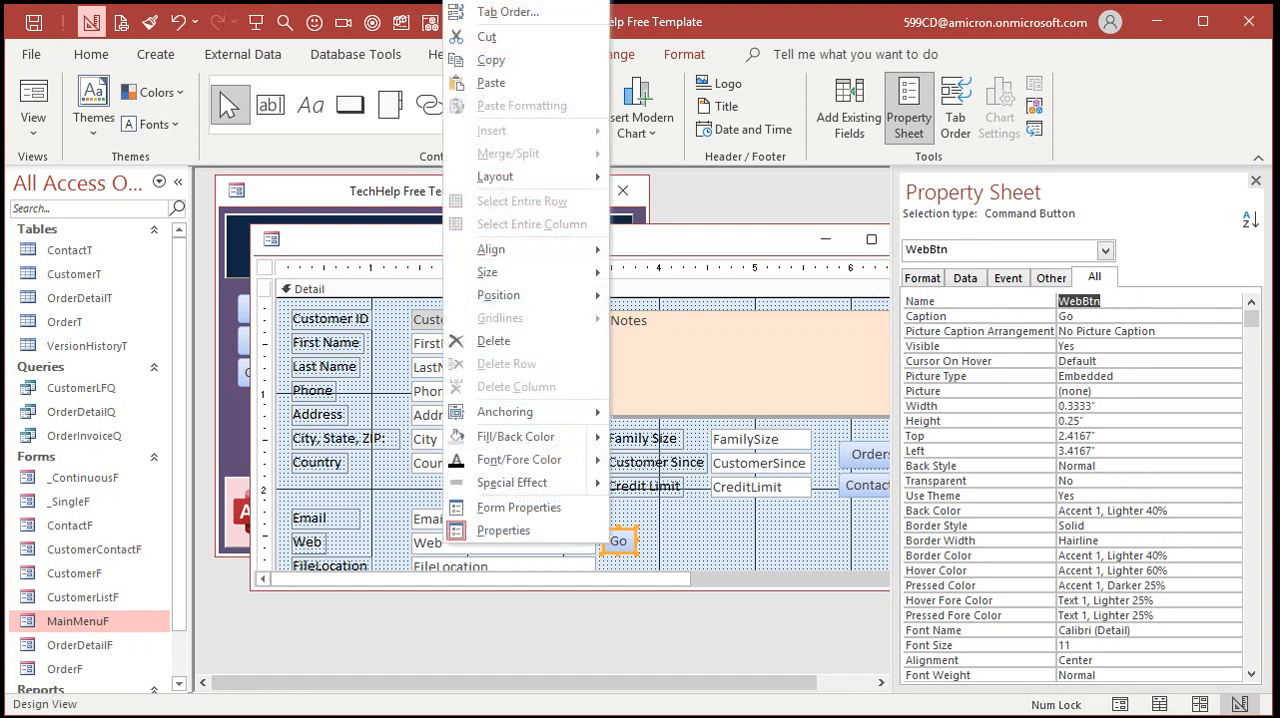
left_click(570, 1)
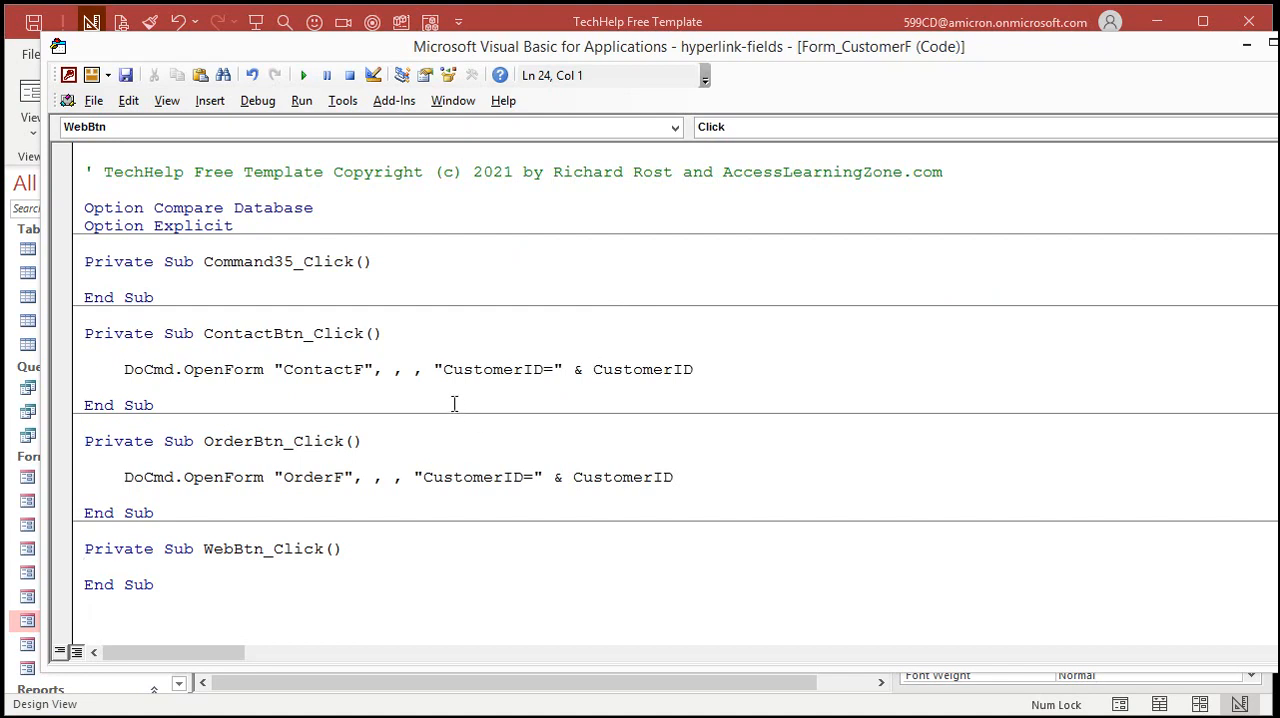
left_click_drag(86, 243, 377, 291)
key("Delete")
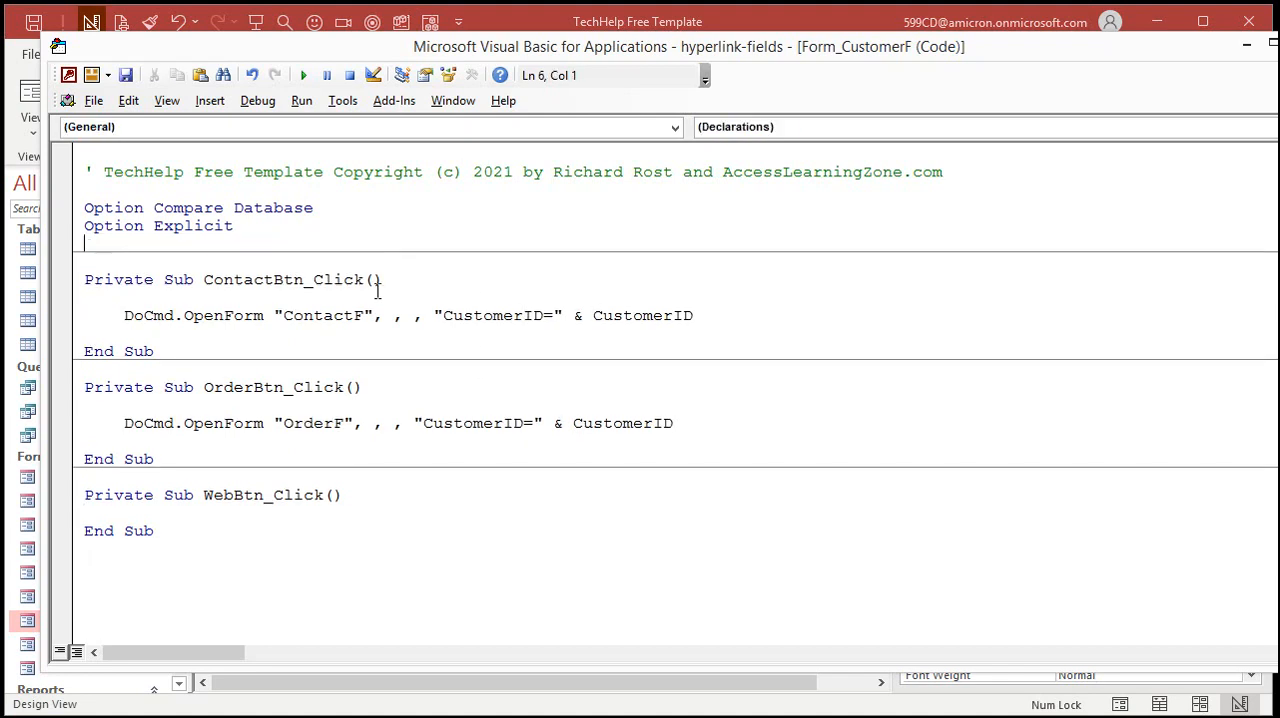
key("Delete")
Write Application.FollowHyperlink Web inside the WebBtn_Click procedure
left_click(231, 495)
key("Return")
key("Tab")
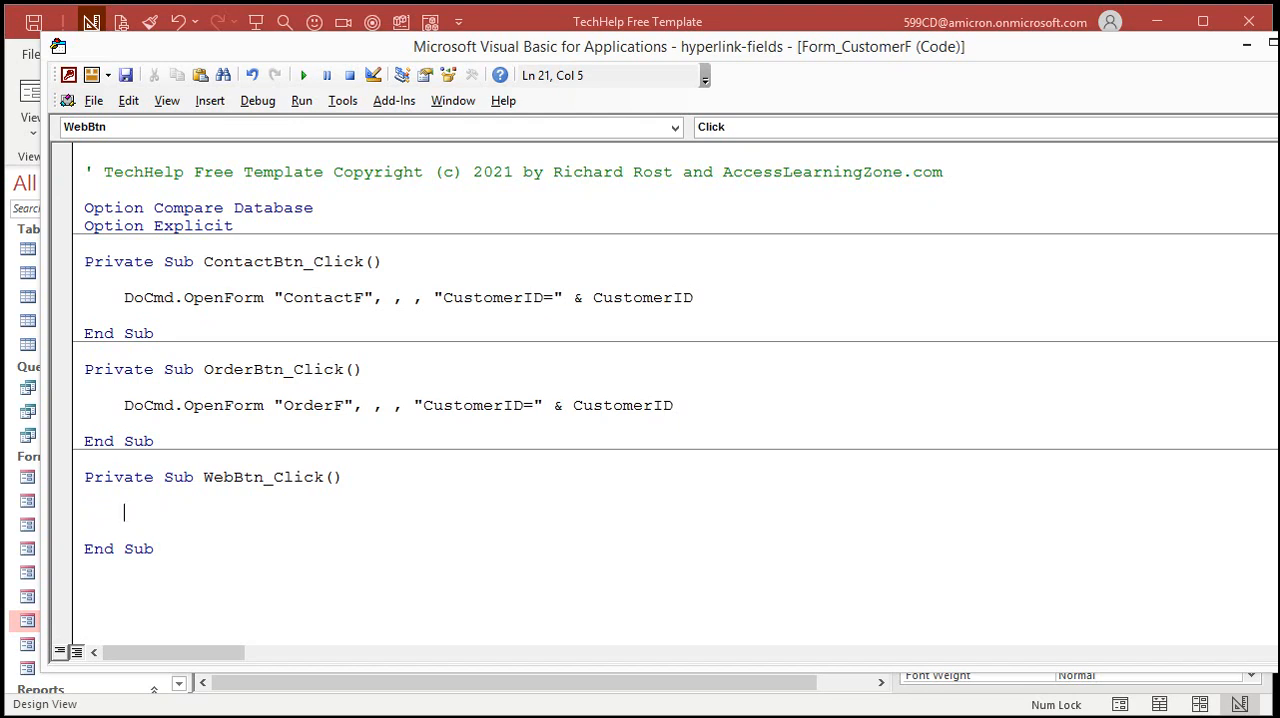
type("pplication.FollowHyperlink")
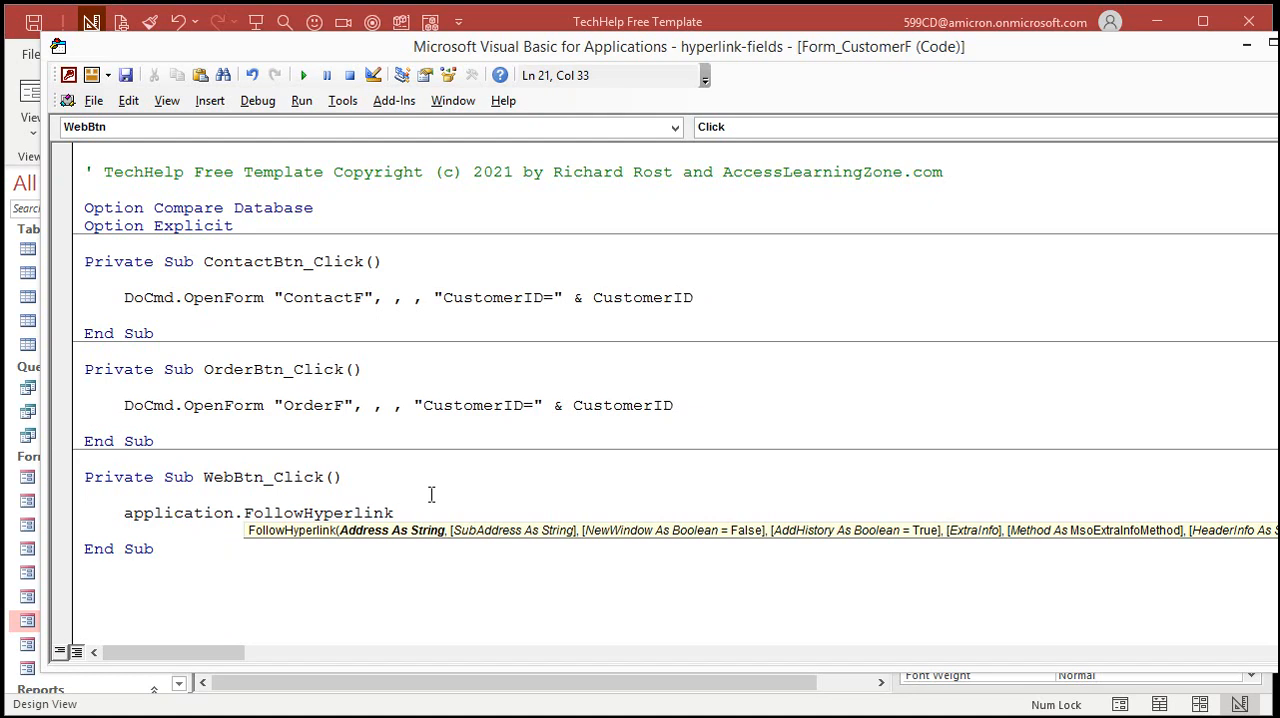
key("Escape")
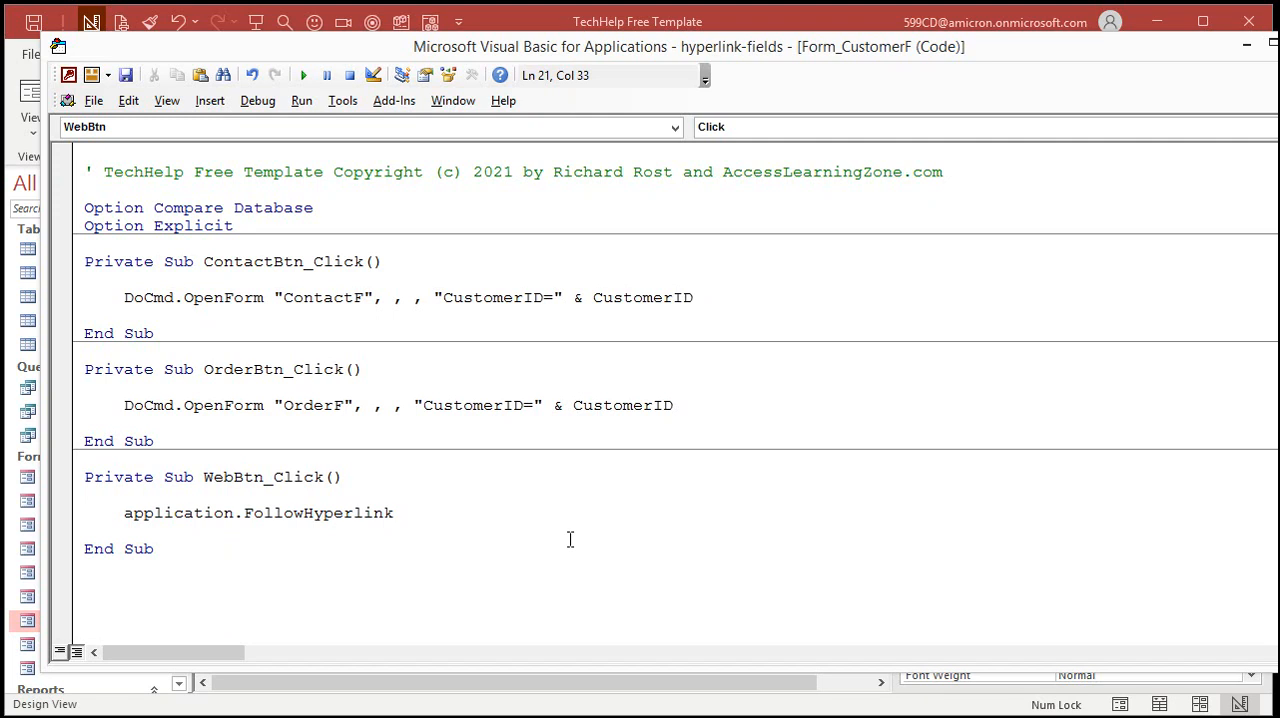
type("web")
key("Down")
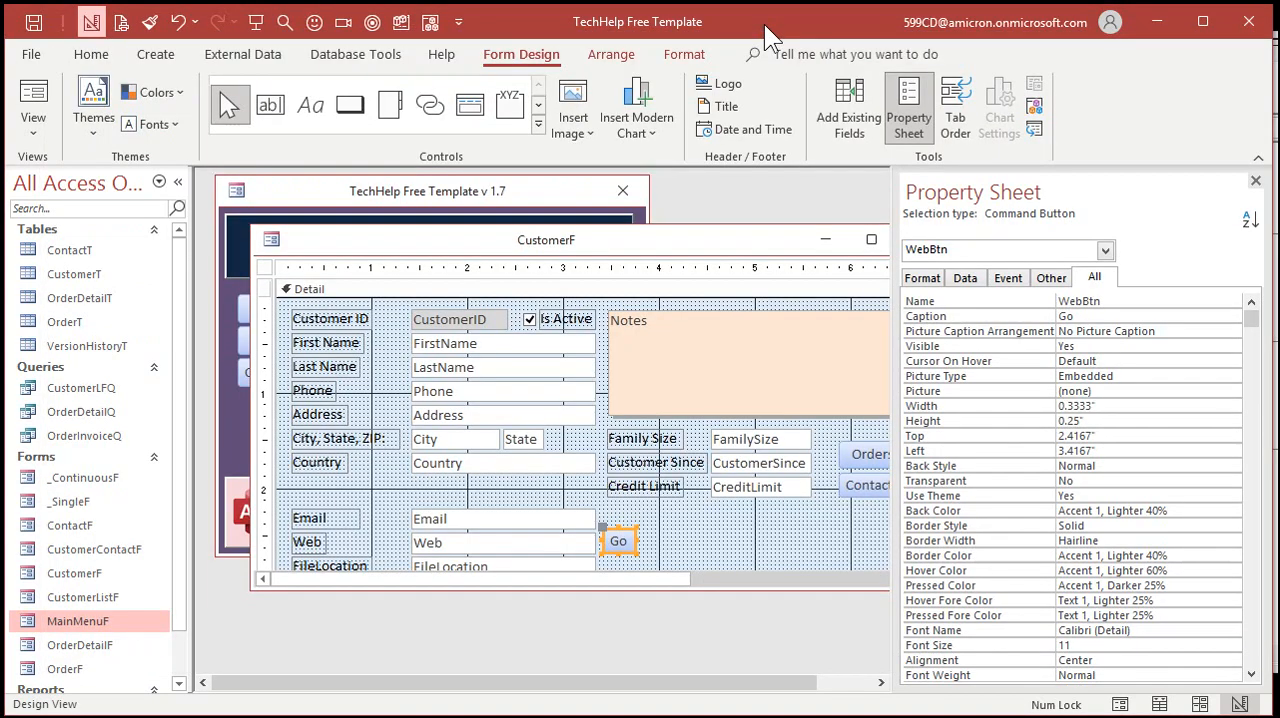
Return to the form designer, close the property sheet and CustomerF, and reopen the customer form from the Main Menu
left_click(764, 24)
left_click(1255, 180)
left_click(923, 248)
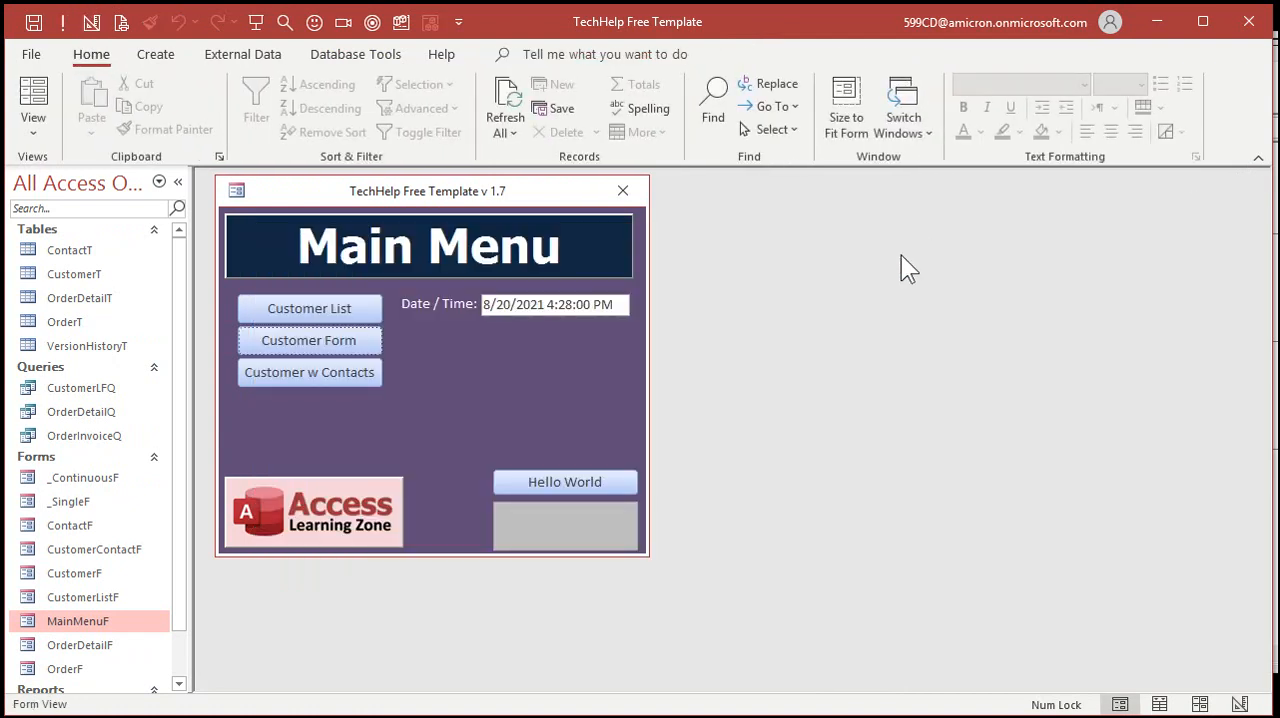
left_click(305, 342)
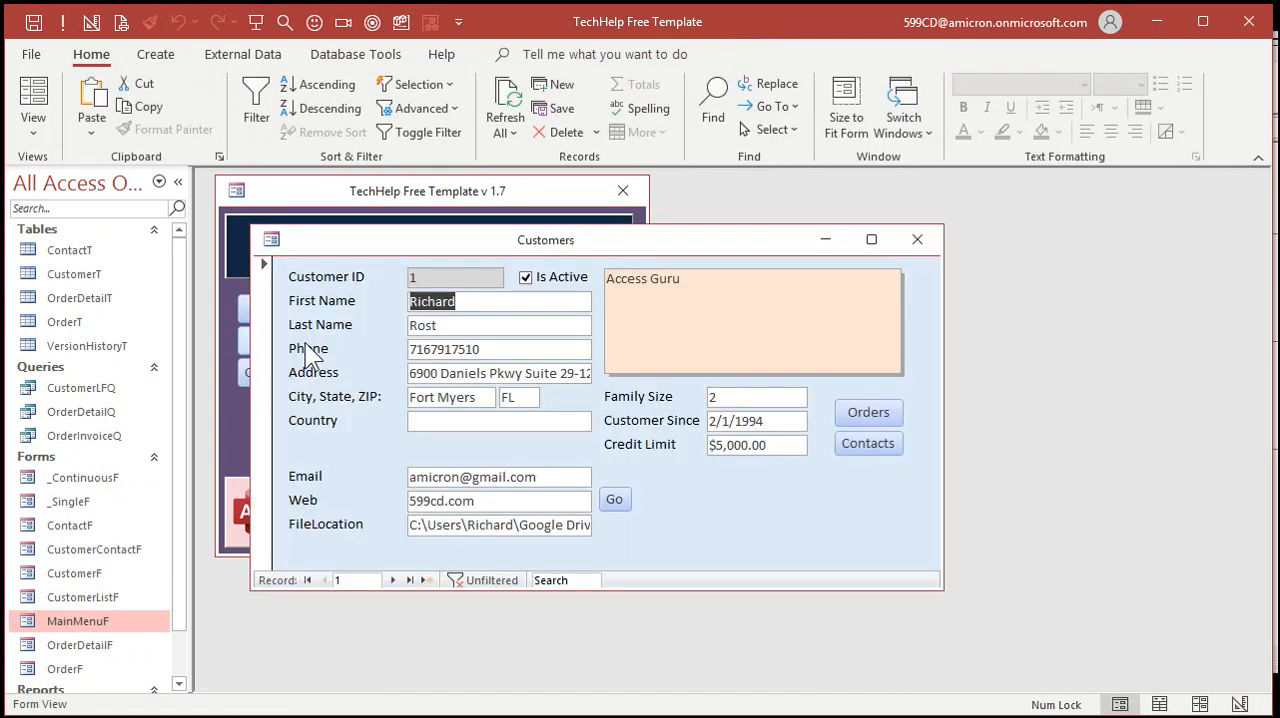
Test the Go button beside Web, decline to open the address, and end the code execution
left_click(614, 499)
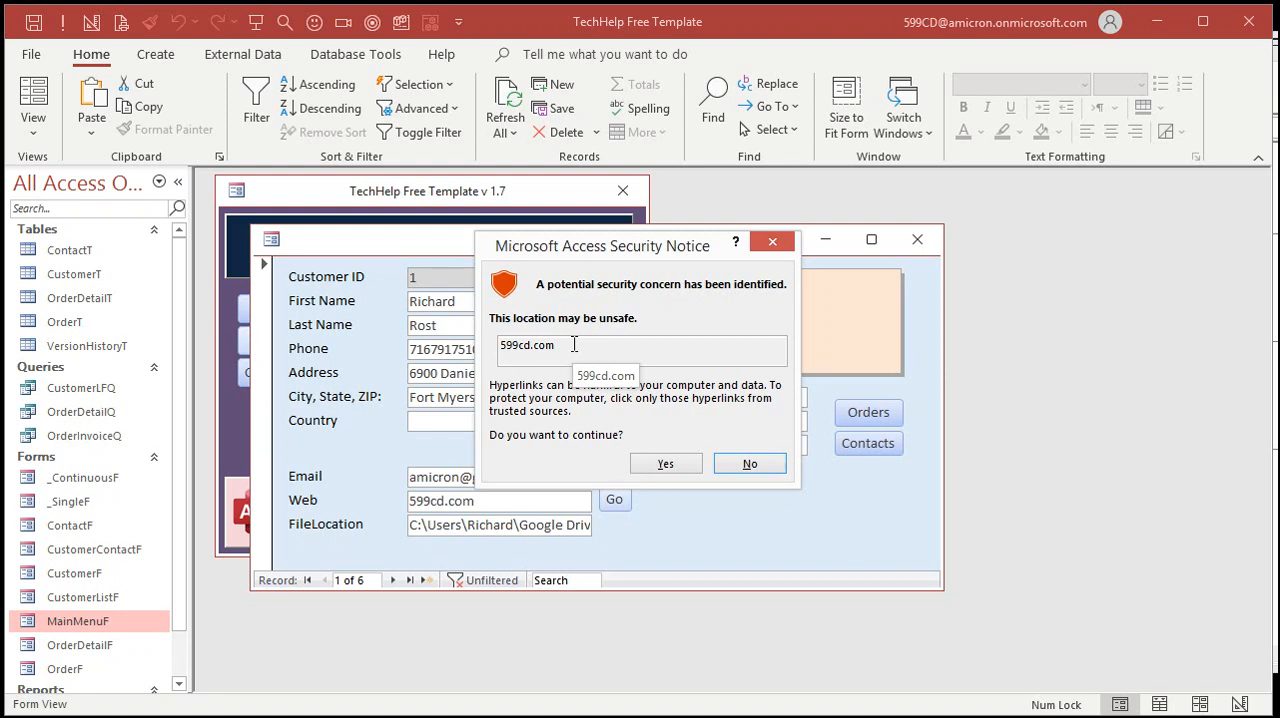
left_click(752, 466)
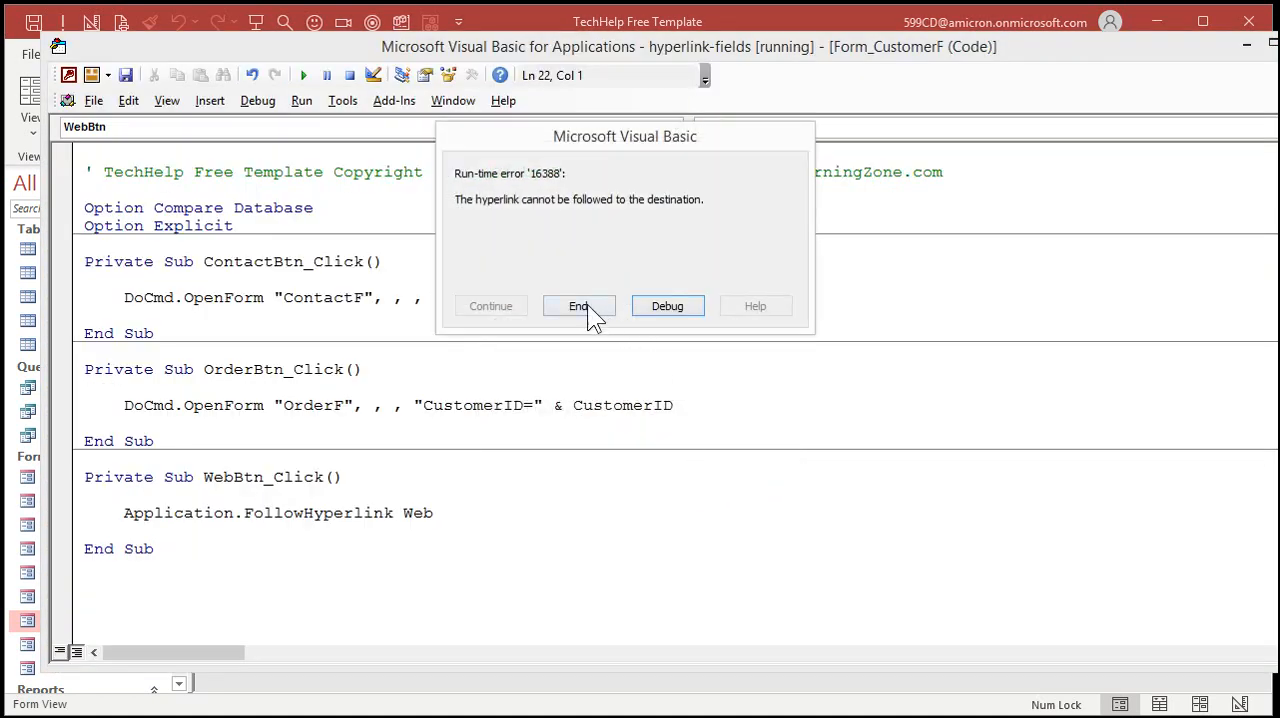
left_click(578, 306)
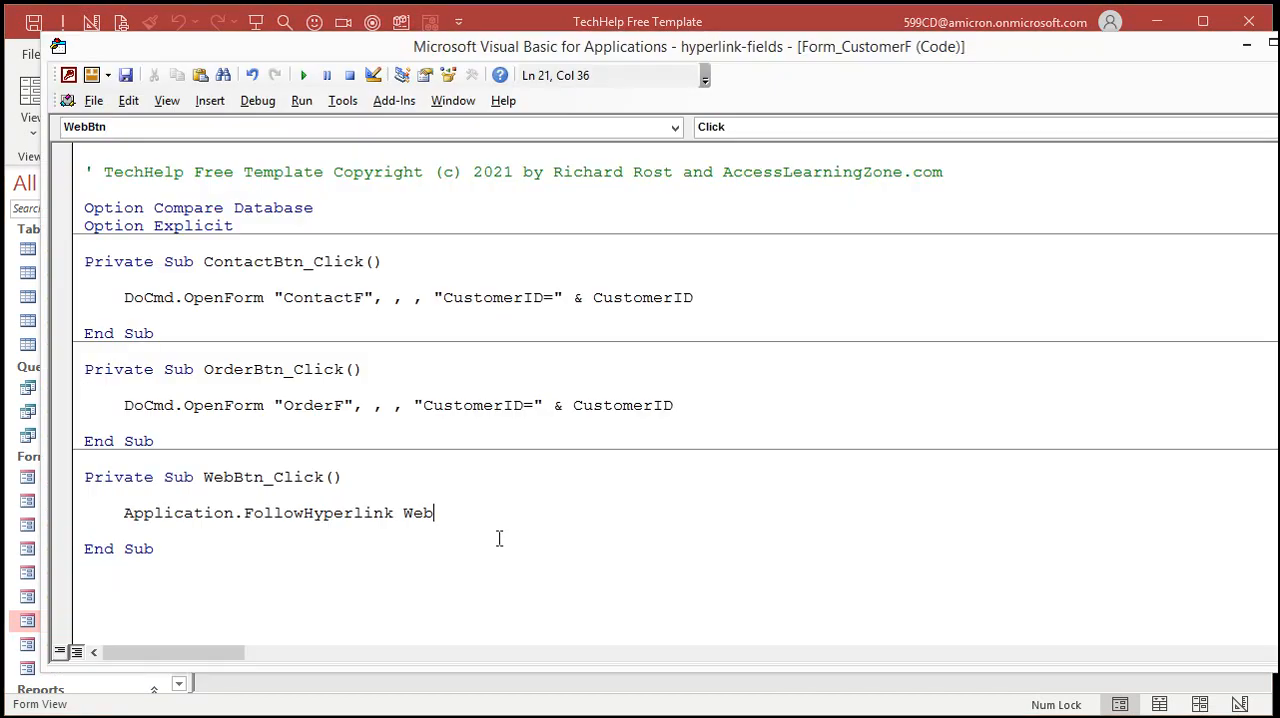
key("Left")
key("Left")
key("Left")
type("\"https:")
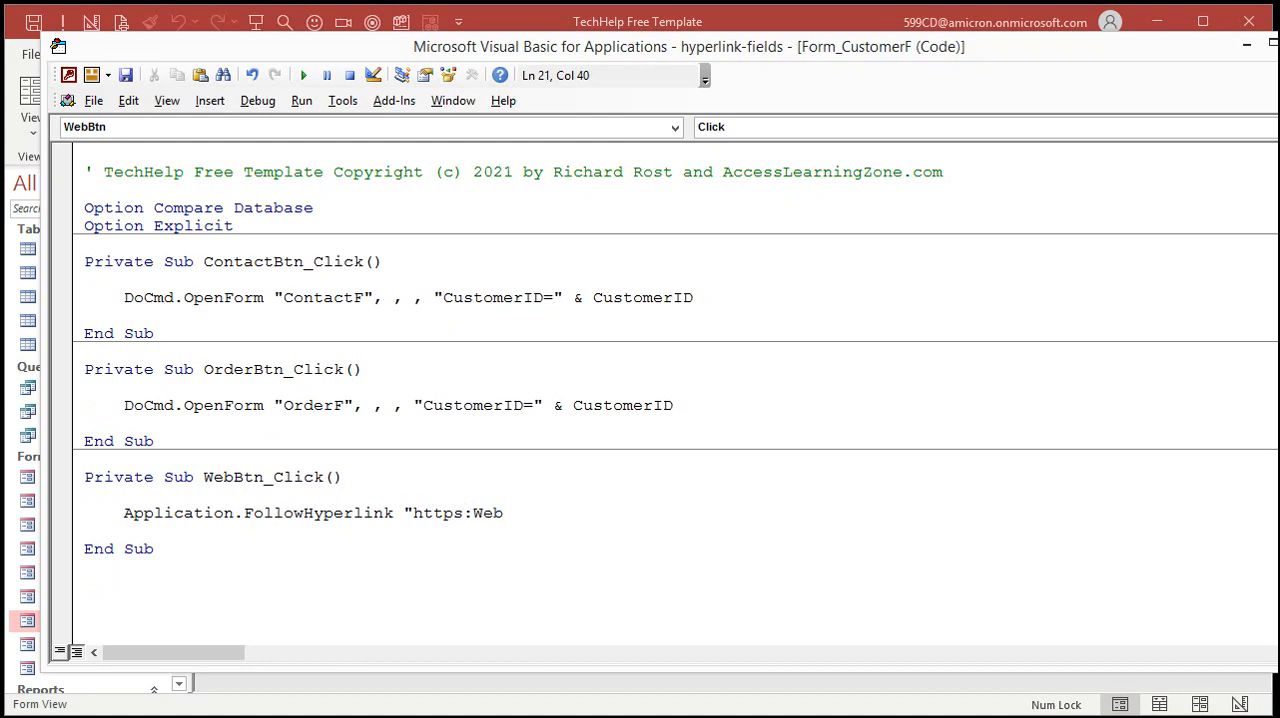
type("//\" &")
left_click(553, 549)
left_click(464, 513)
key("BackSpace")
left_click(496, 566)
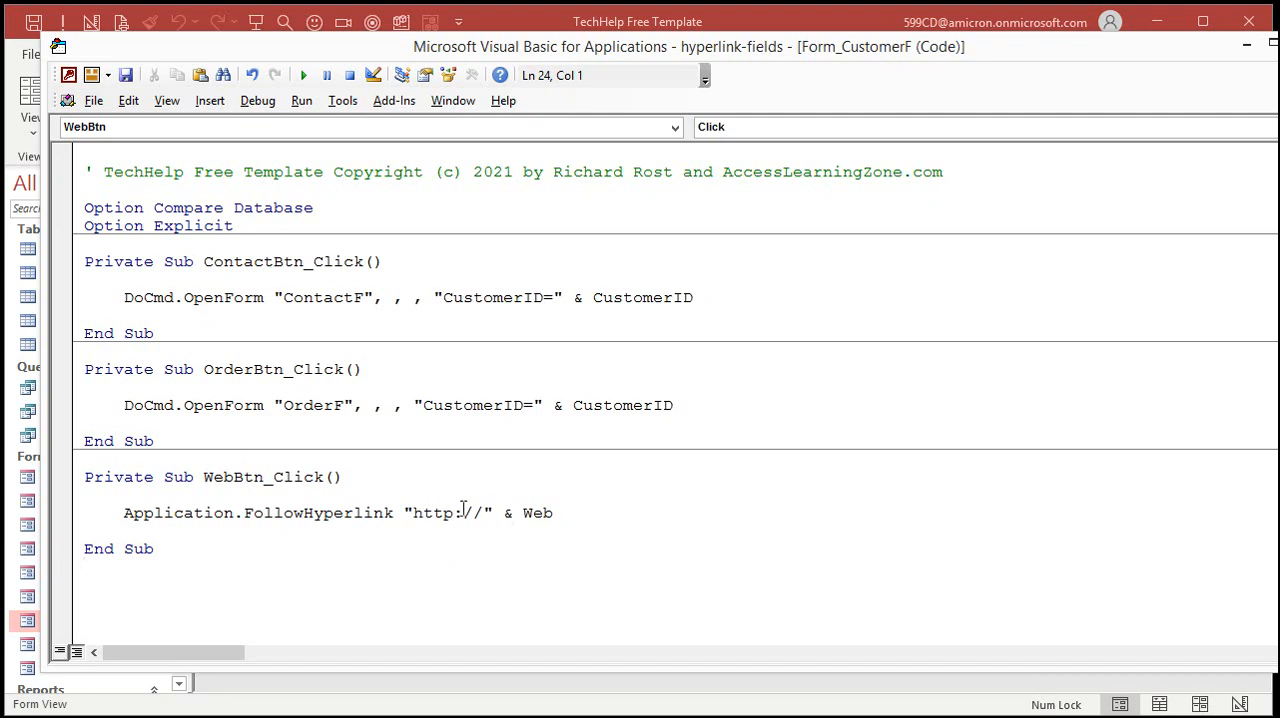
left_click_drag(453, 512, 416, 507)
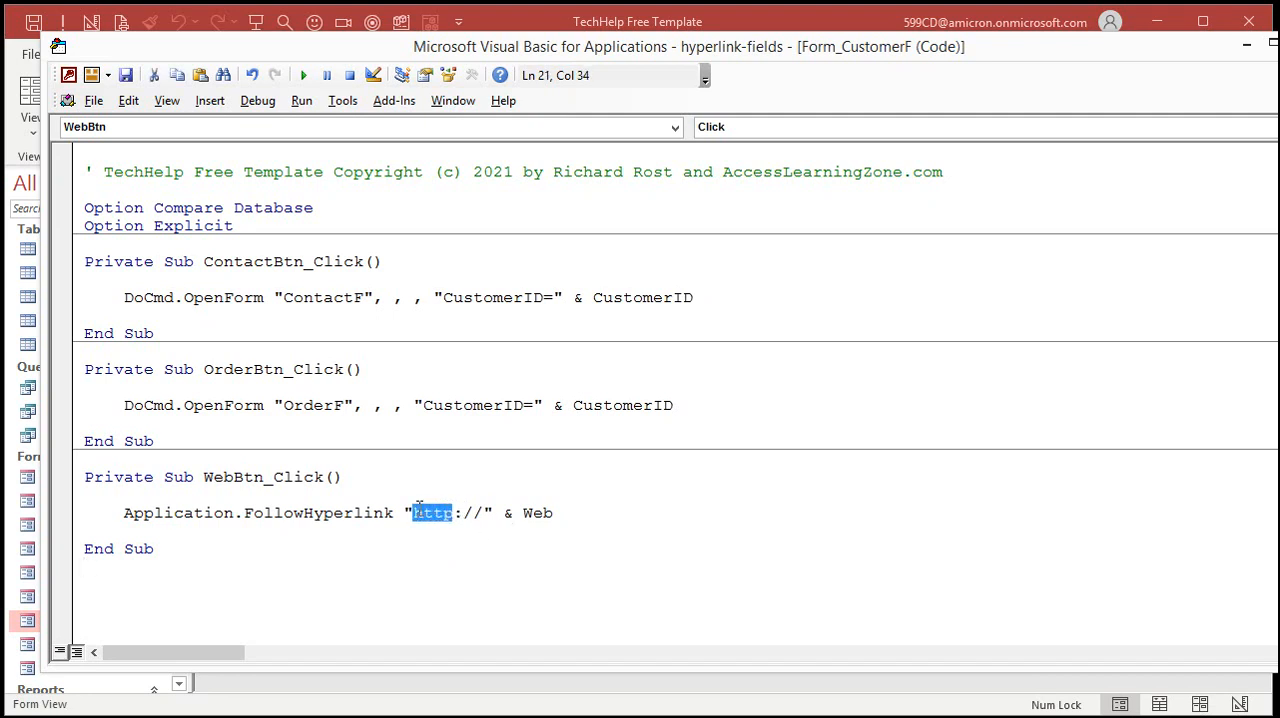
left_click(593, 518)
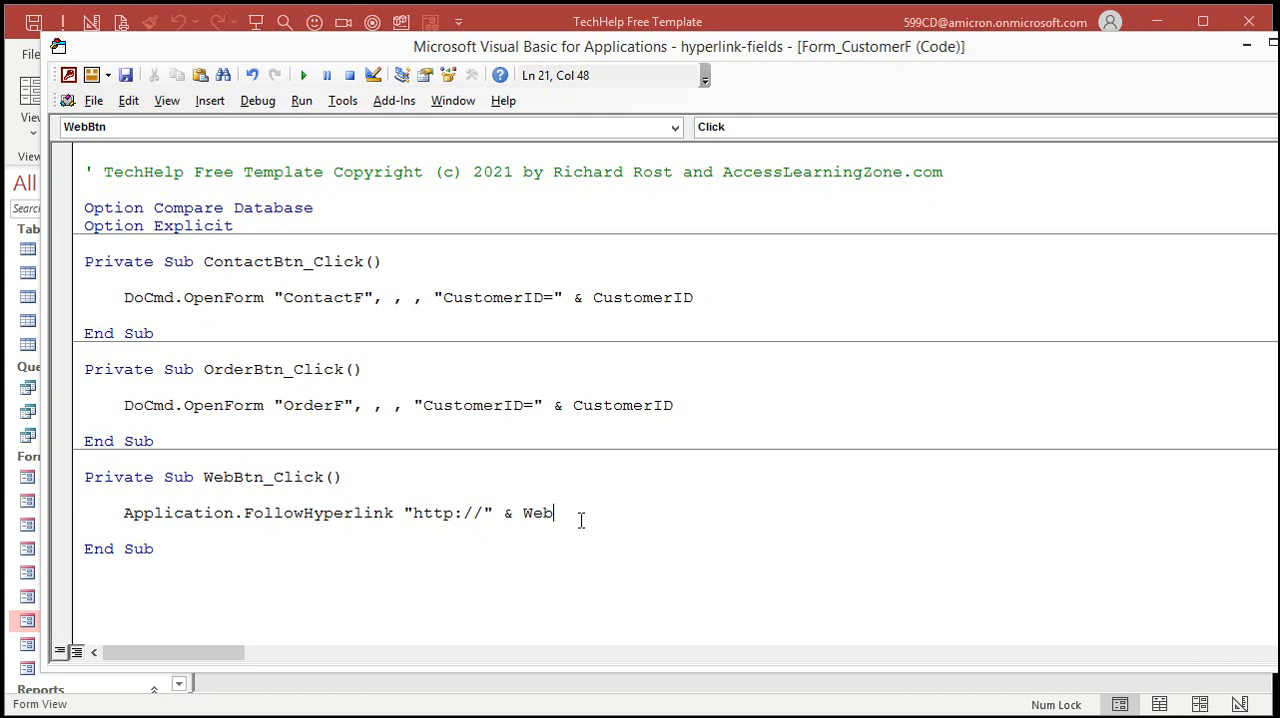
left_click_drag(464, 513, 418, 513)
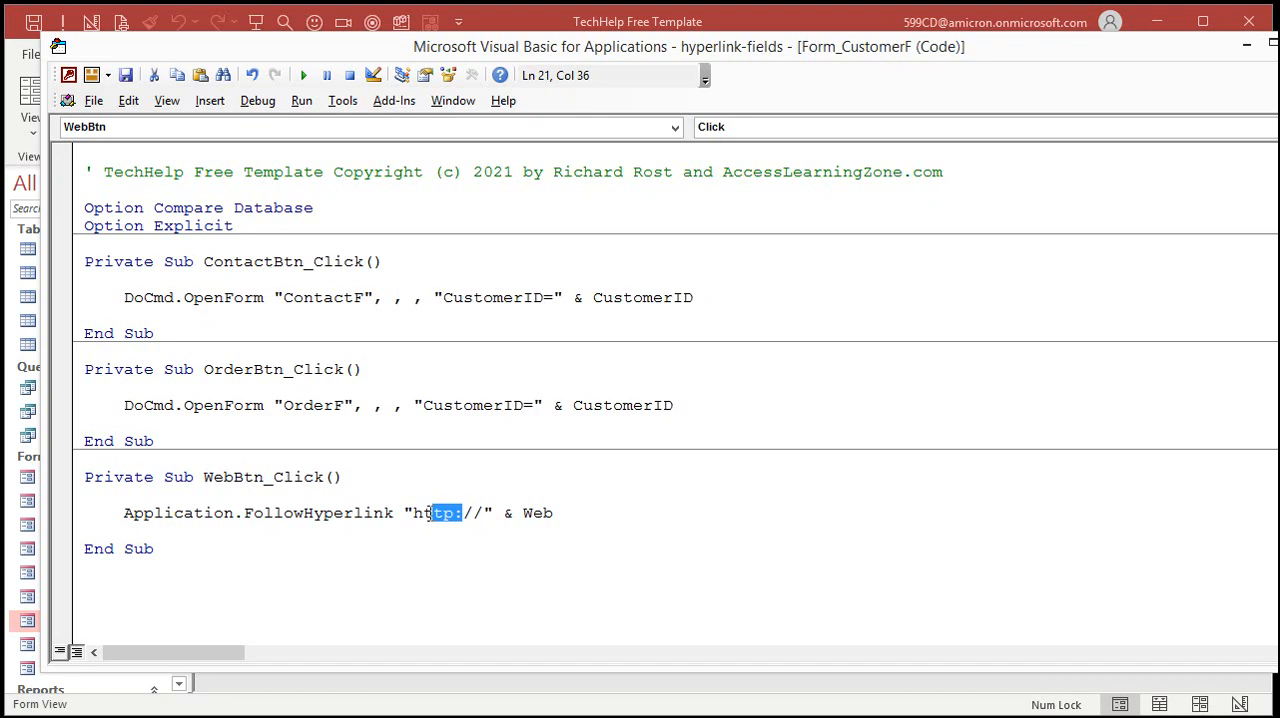
left_click(598, 524)
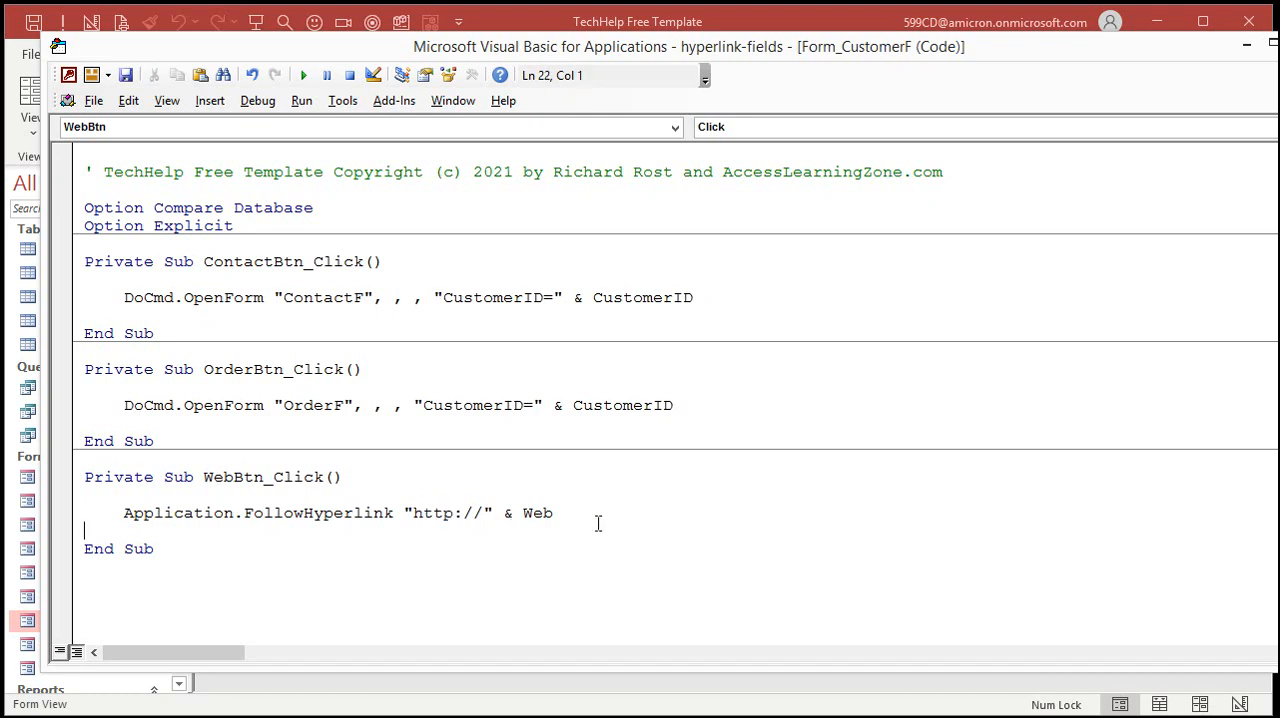
Return to the customer form and test the Go button beside Web
left_click(692, 20)
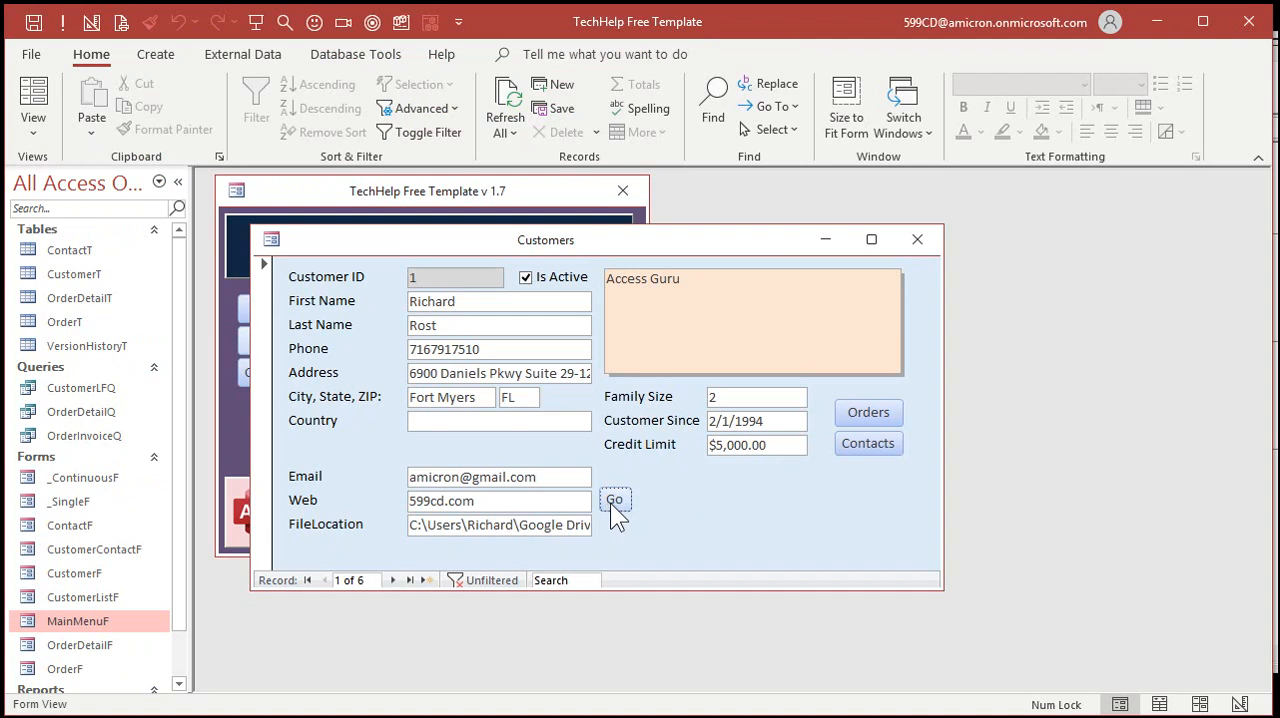
left_click(610, 503)
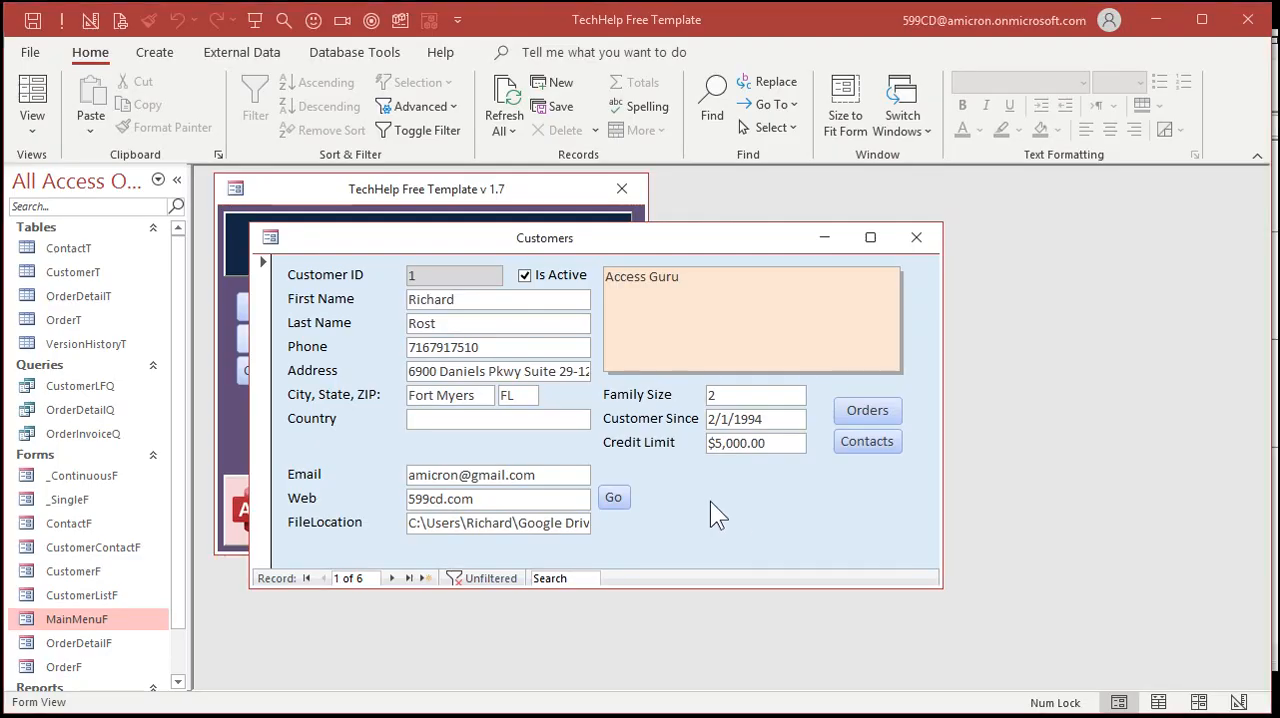
Switch the customer form to Design View, duplicate the Go button beside Web, and place the copy beside the Email field
right_click(710, 502)
left_click(786, 568)
left_click(628, 545)
key("ctrl+c")
key("ctrl+v")
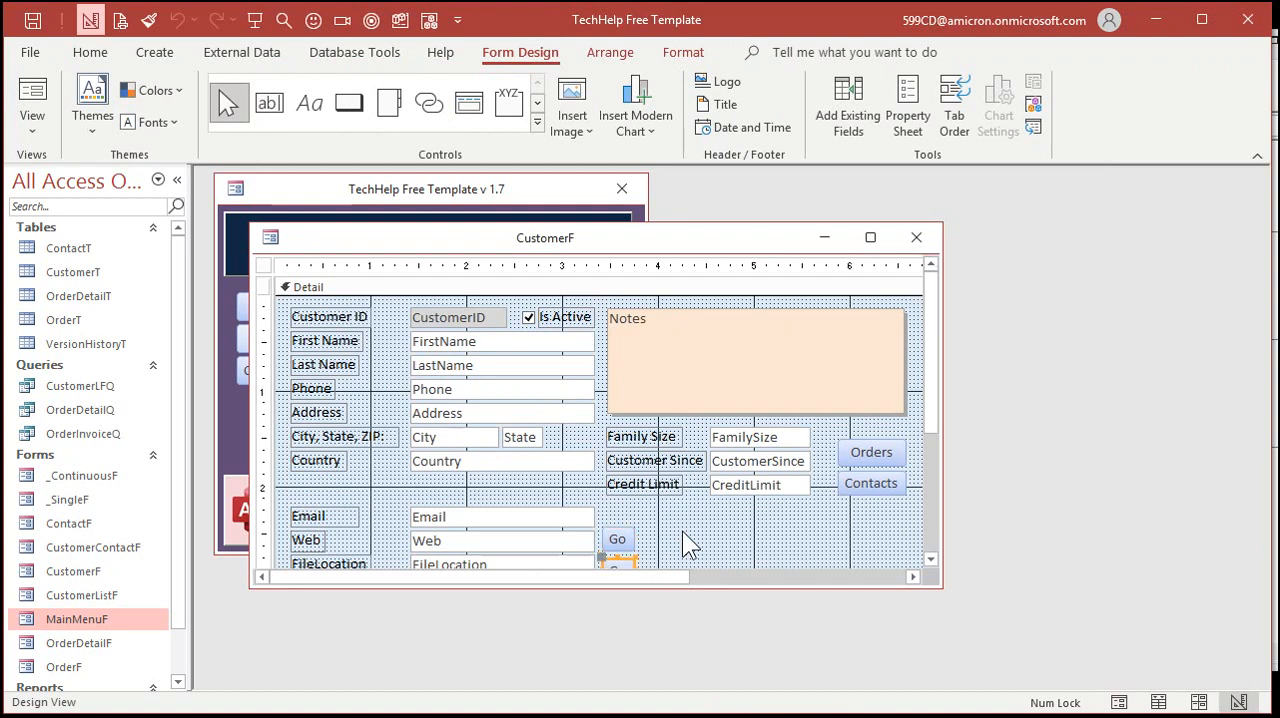
left_click(682, 531)
left_click(624, 562)
left_click_drag(625, 565, 620, 512)
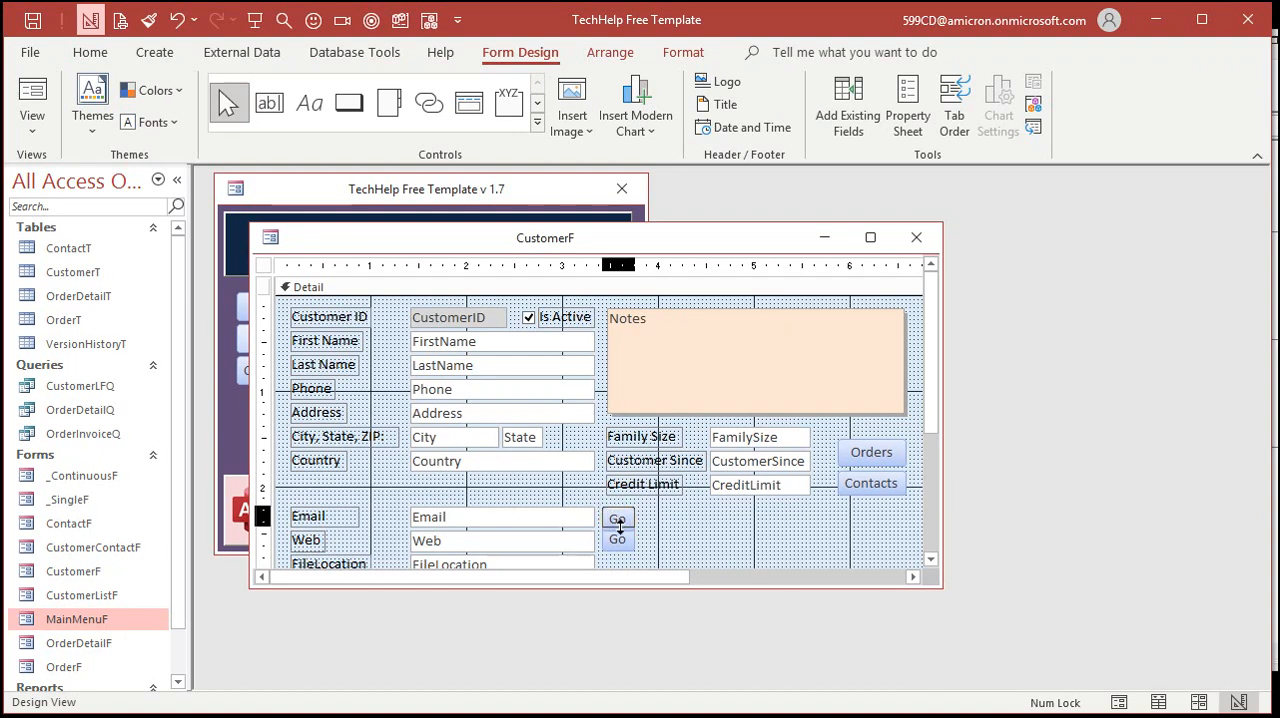
left_click(621, 541)
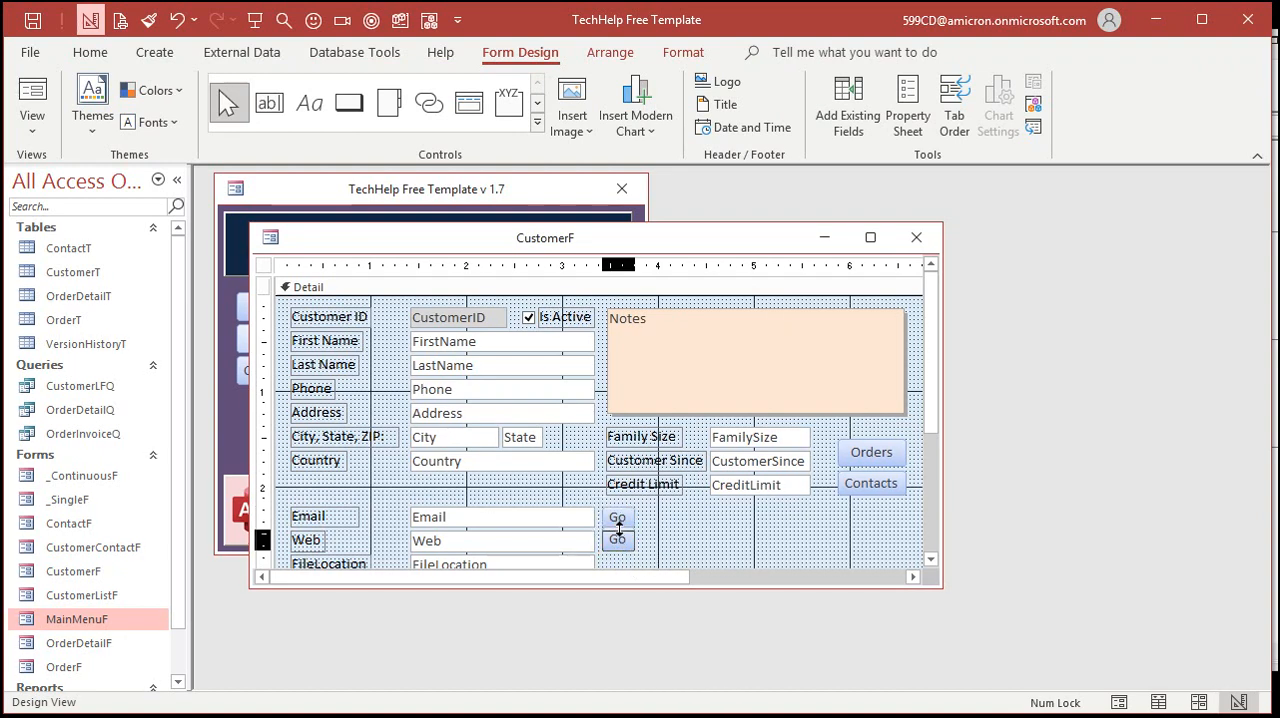
left_click(695, 531)
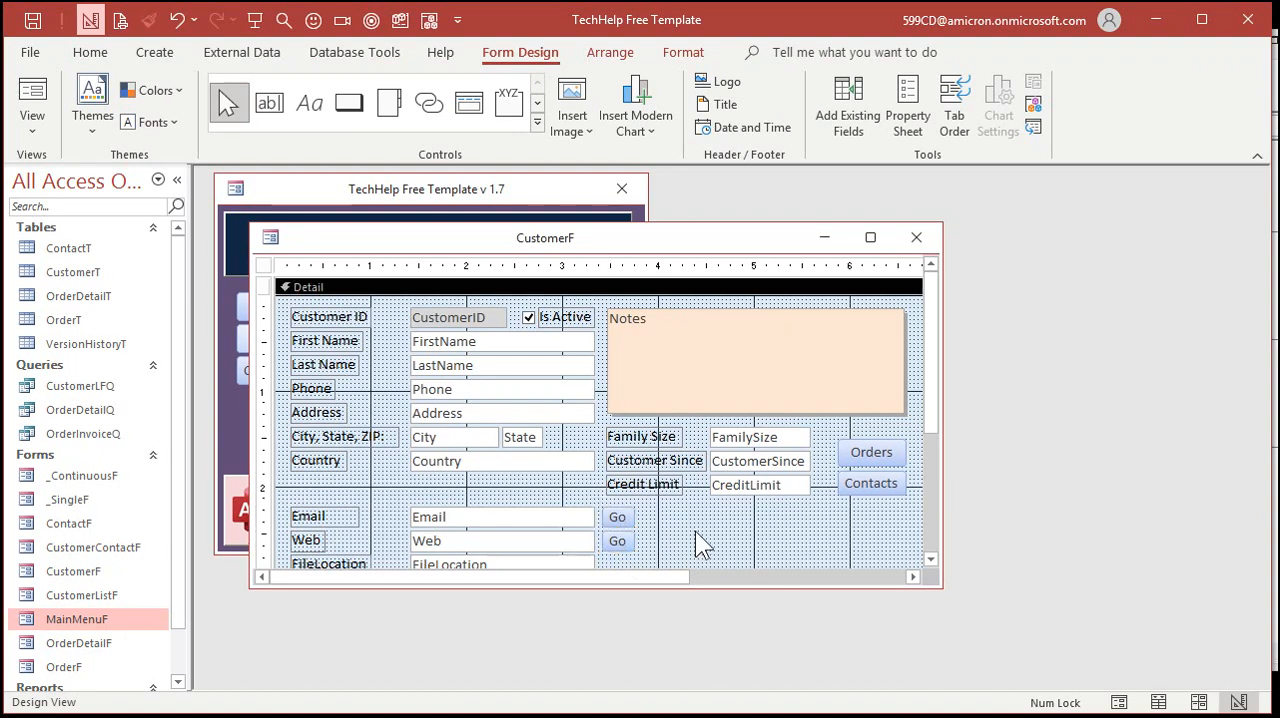
Name the Go button beside Email EmailBtn
double_click(618, 518)
left_click(1022, 300)
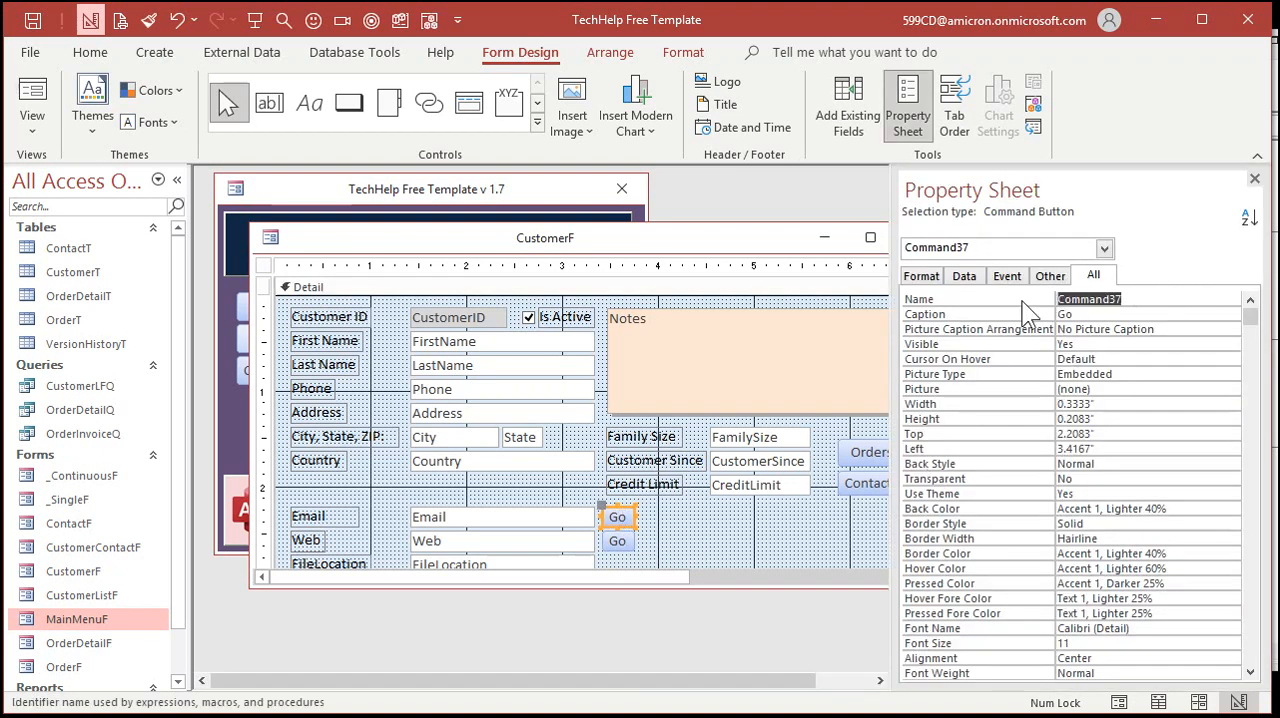
type("EmailBtn")
key("Return")
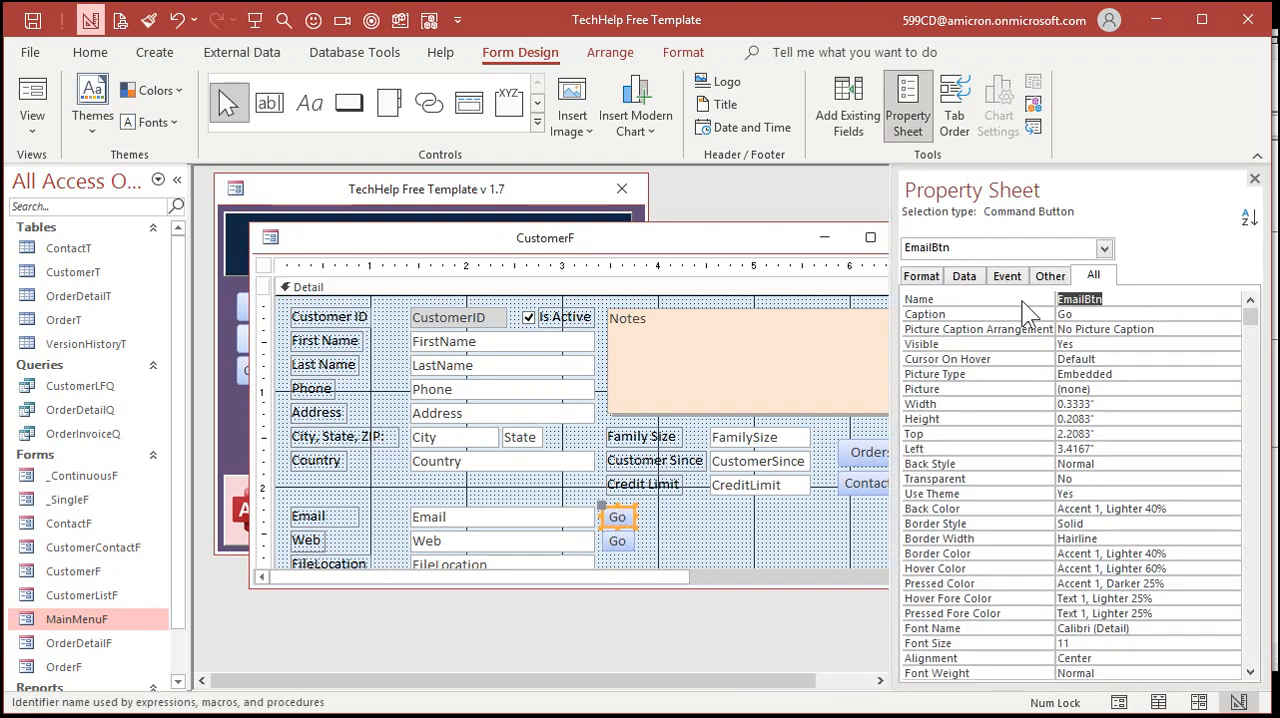
Create the EmailBtn_Click event procedure and copy the FollowHyperlink line from WebBtn_Click into it
right_click(617, 518)
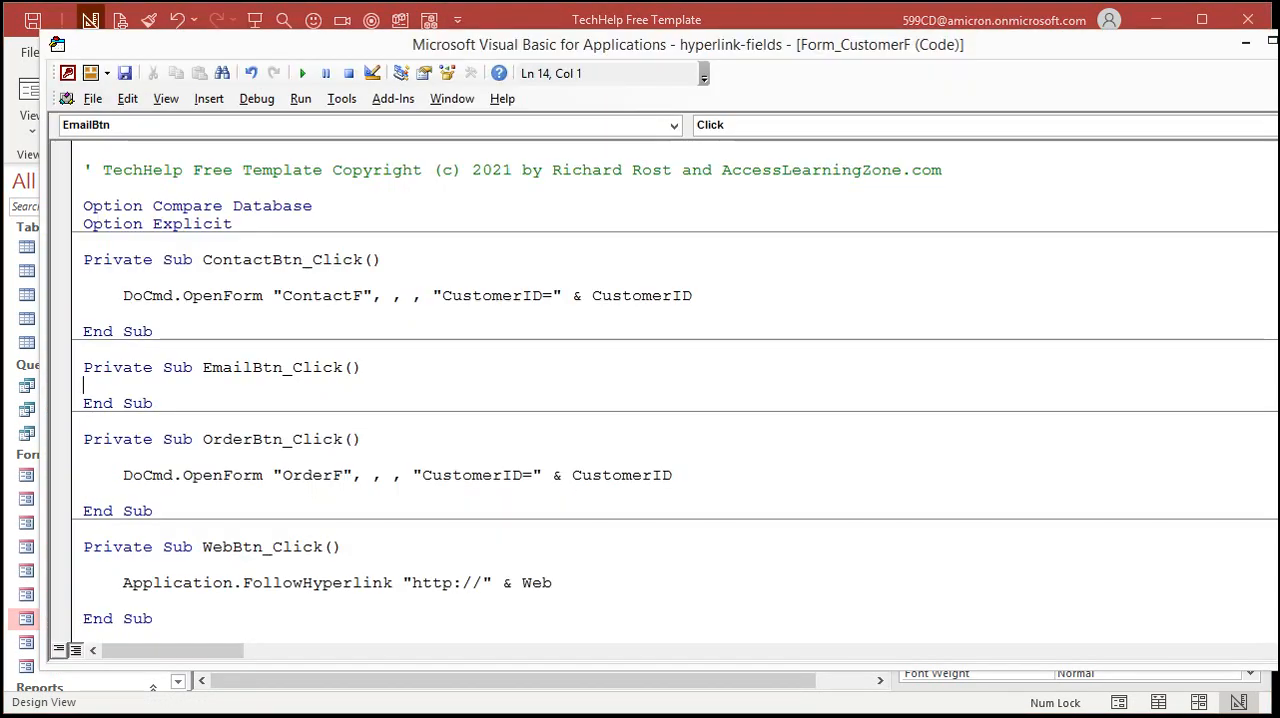
key("Return")
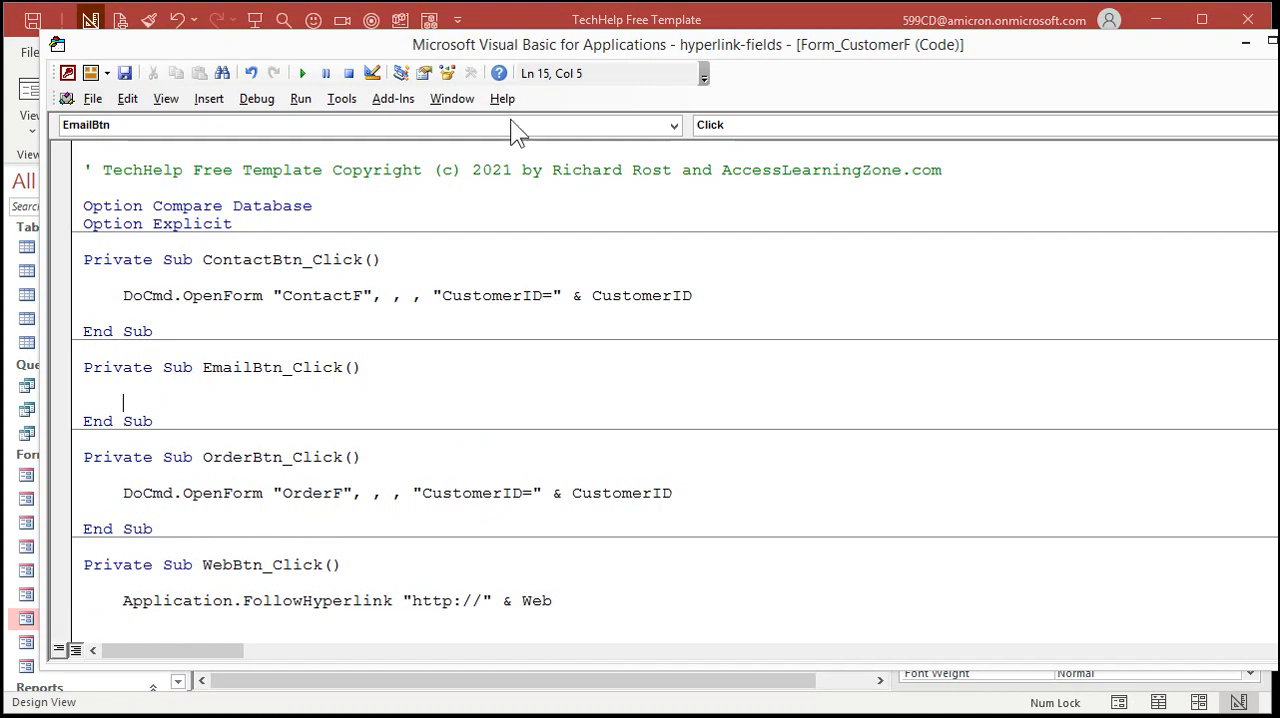
left_click_drag(122, 600, 616, 594)
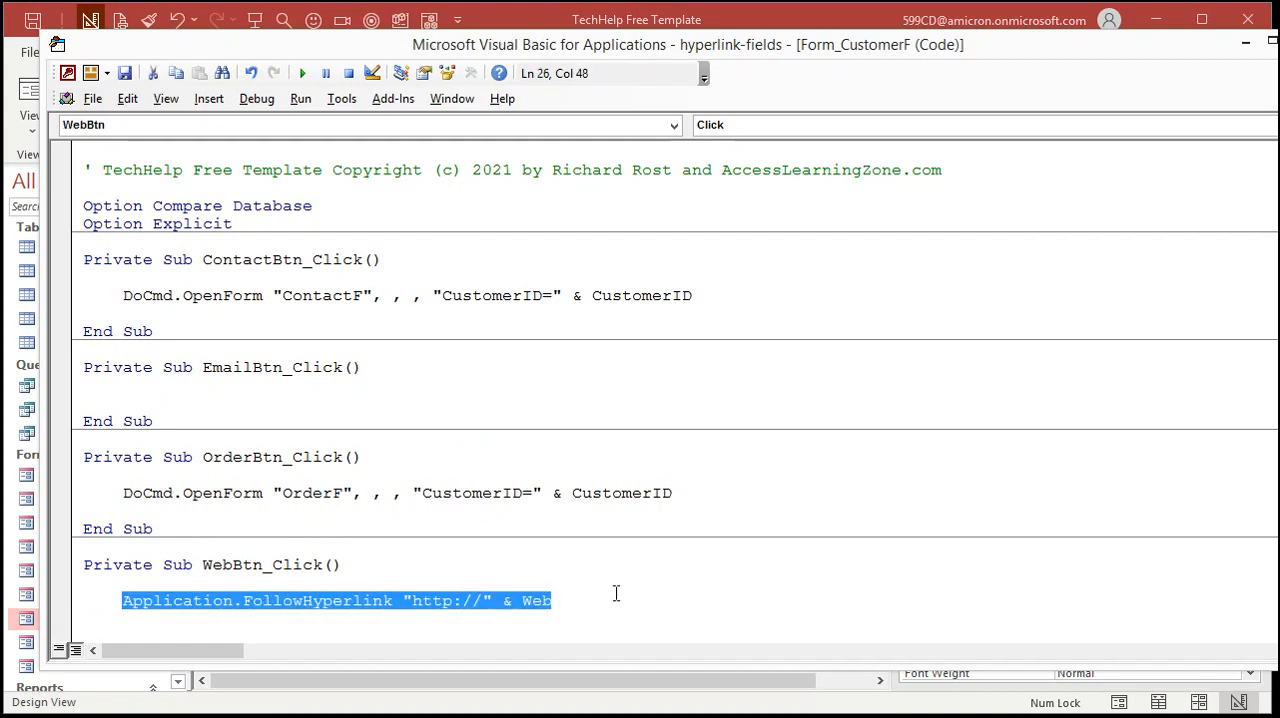
left_click(275, 390)
key("Return")
key("Tab")
key("ctrl+v")
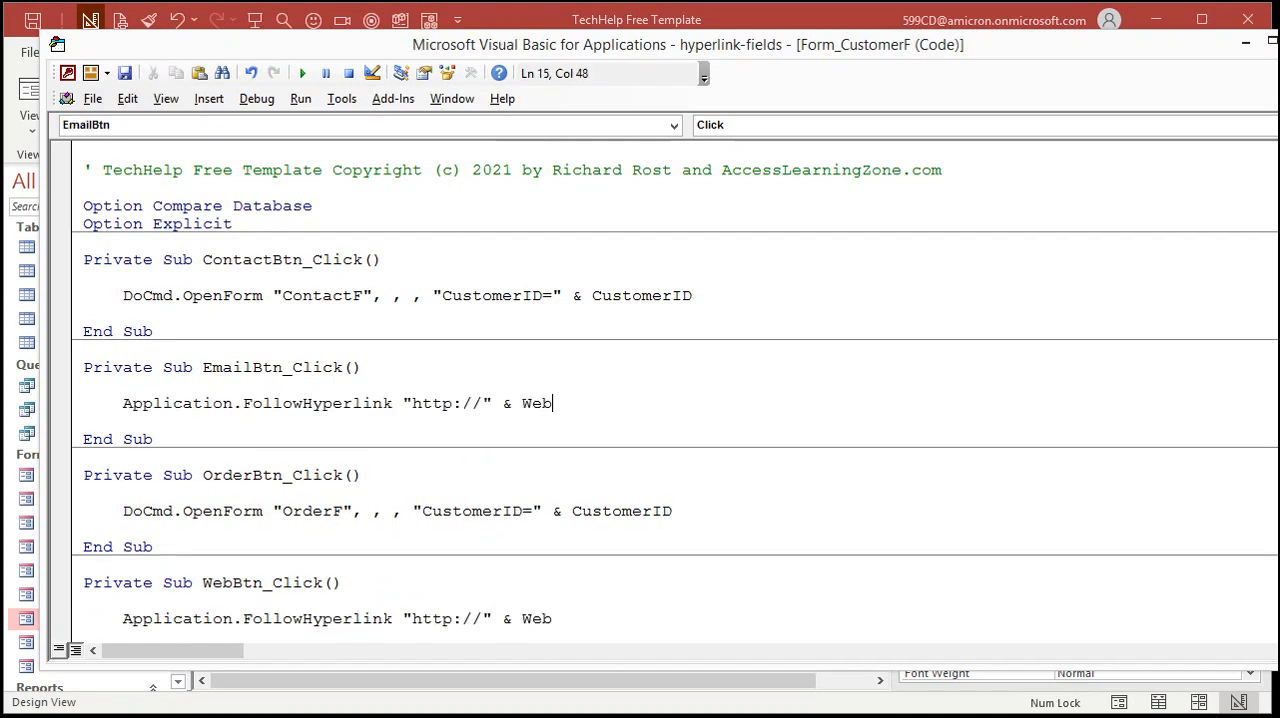
Change the FollowHyperlink argument in EmailBtn_Click to "mailto:" & Email
left_click_drag(413, 403, 482, 403)
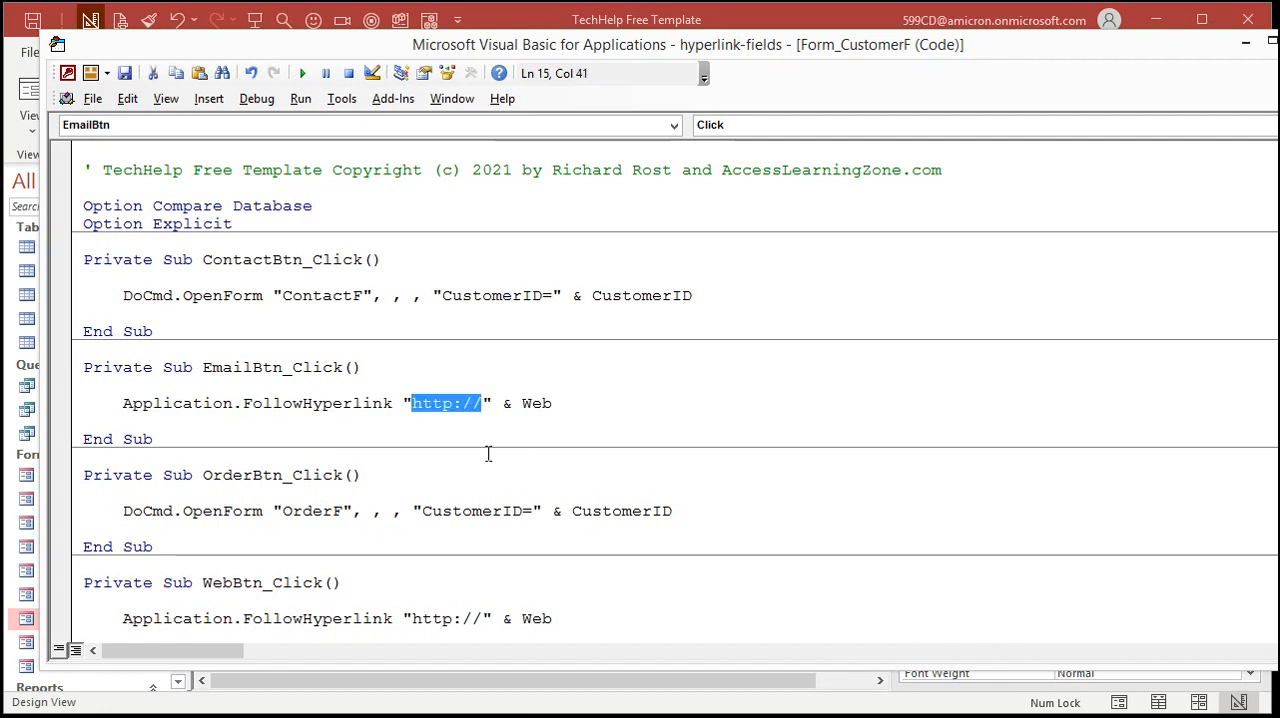
type("mailto")
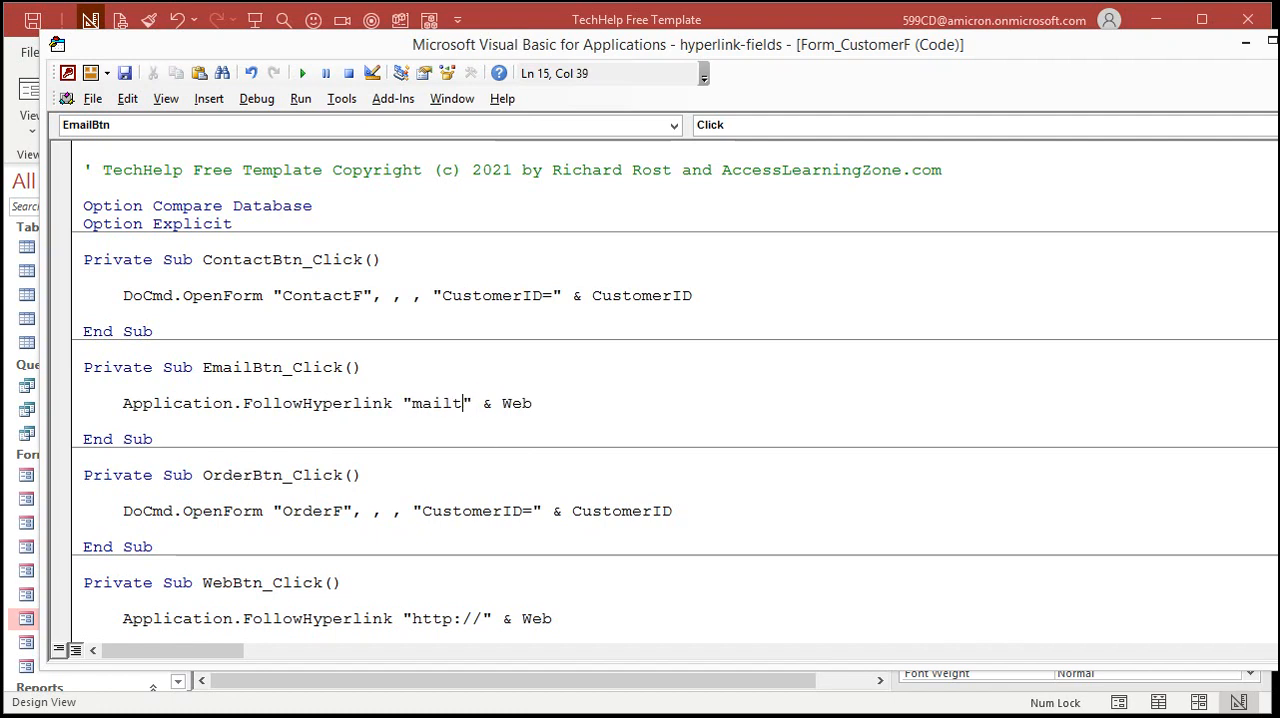
type(":")
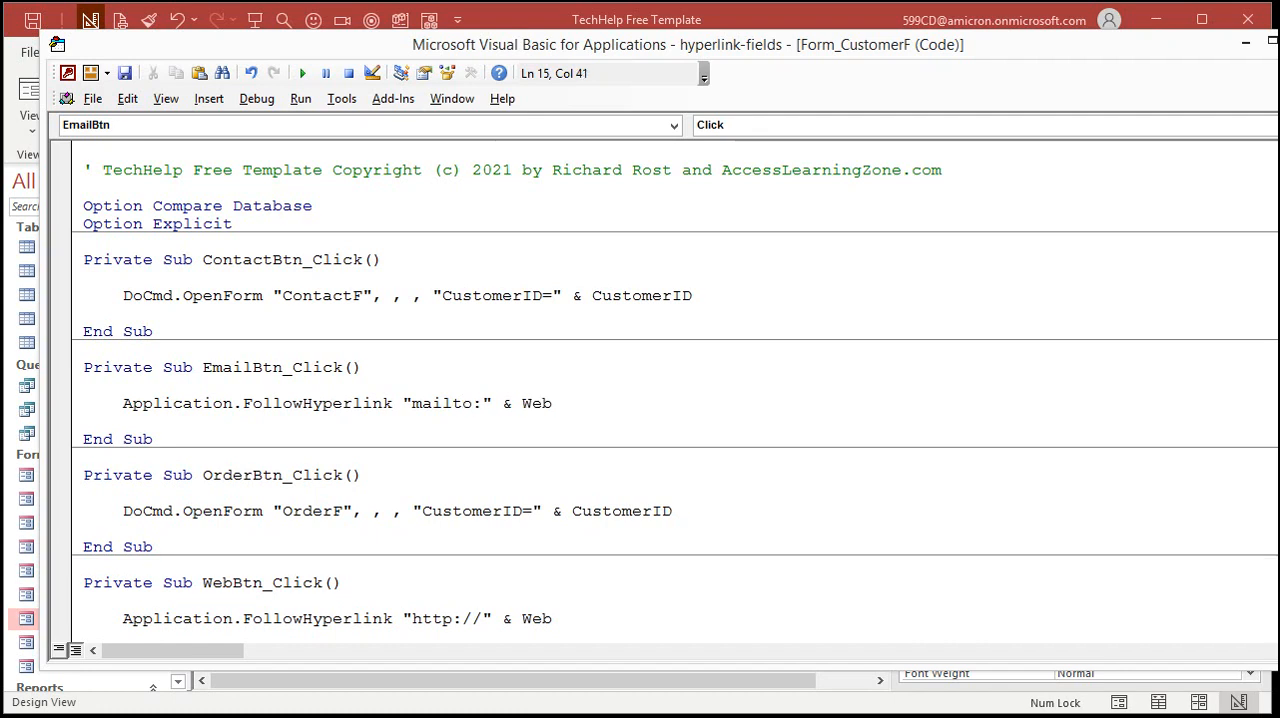
left_click(527, 15)
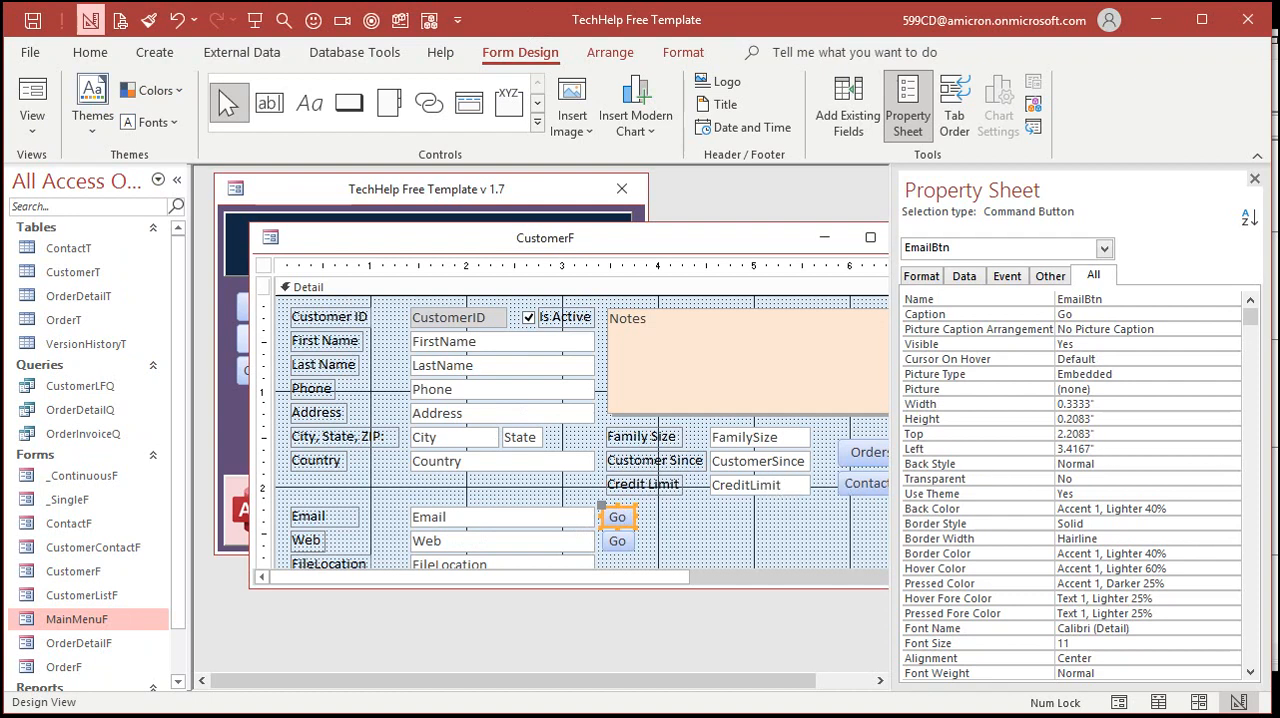
key("alt+F11")
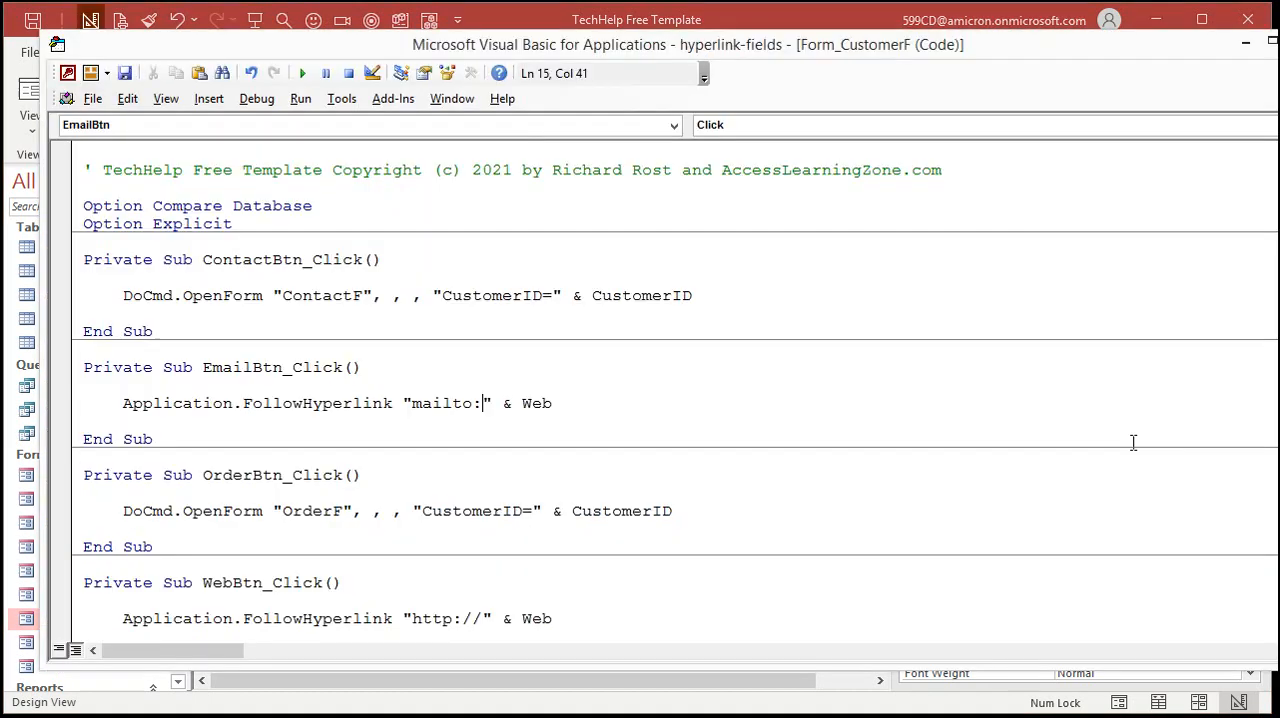
double_click(530, 403)
type("email")
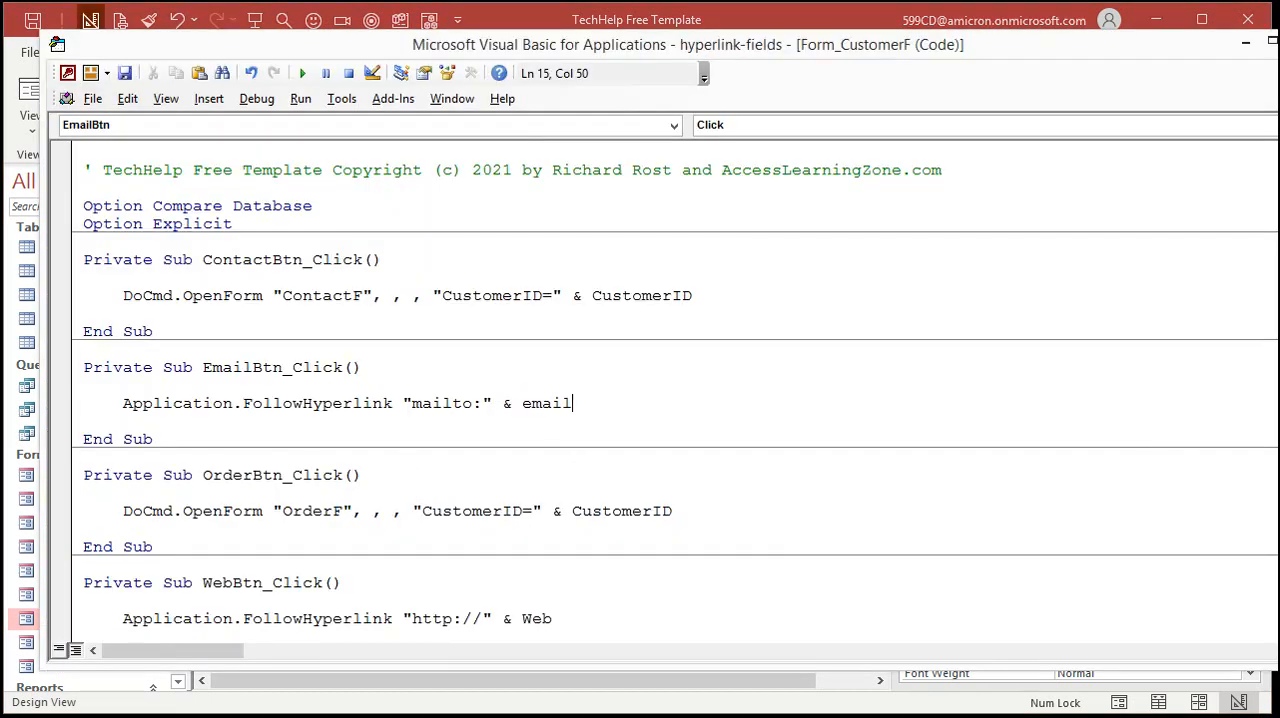
key("Down")
Close CustomerF, reopen the customer form from the Main Menu, and test the Go button beside Email
left_click(706, 15)
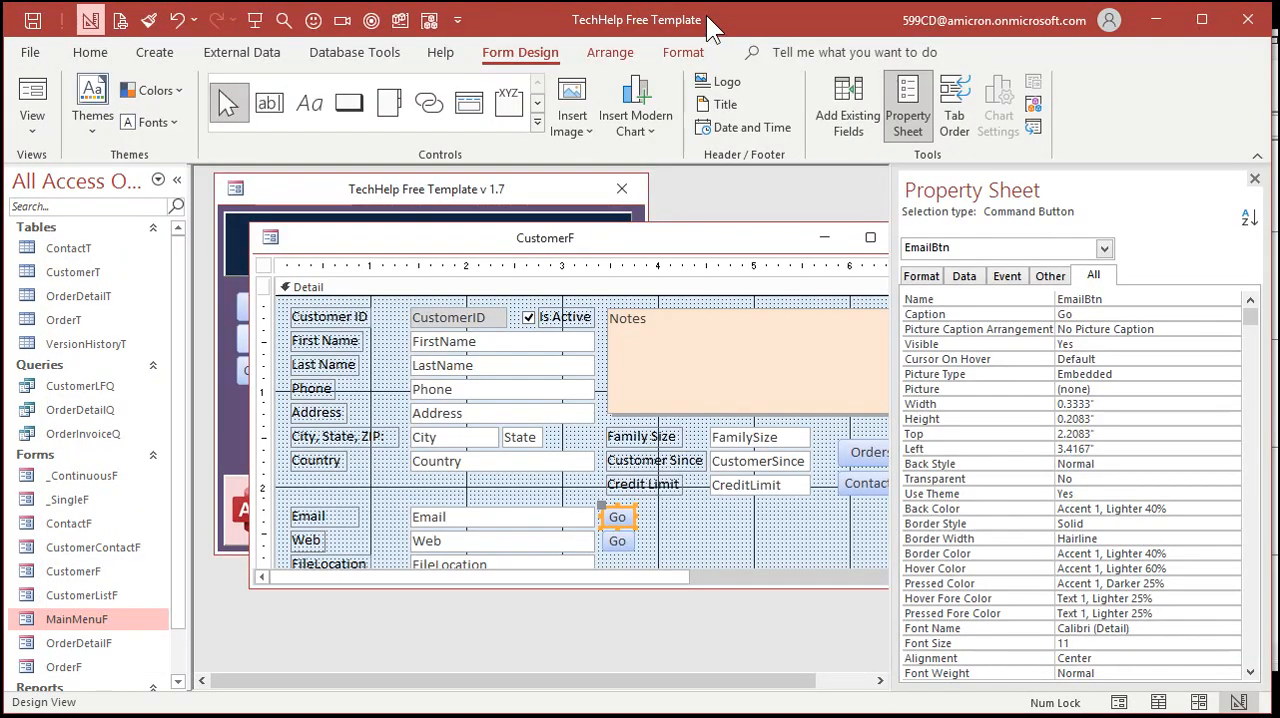
double_click(271, 238)
left_click(289, 338)
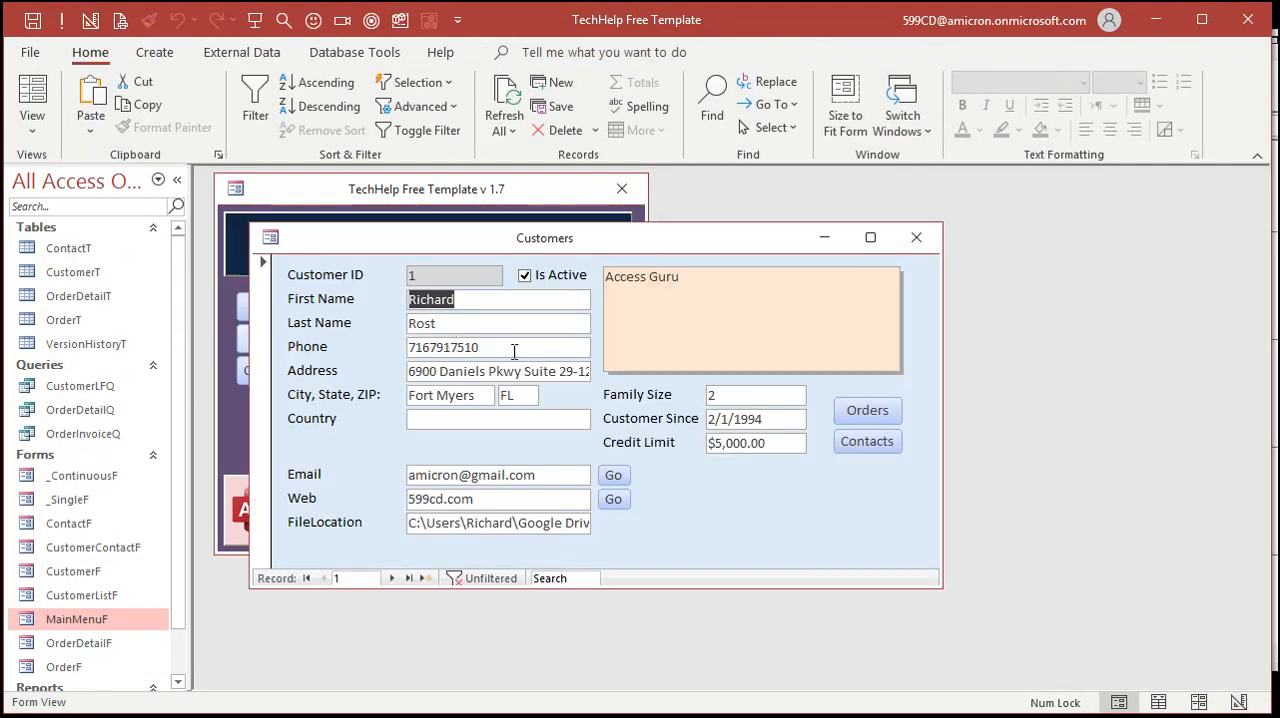
left_click(615, 479)
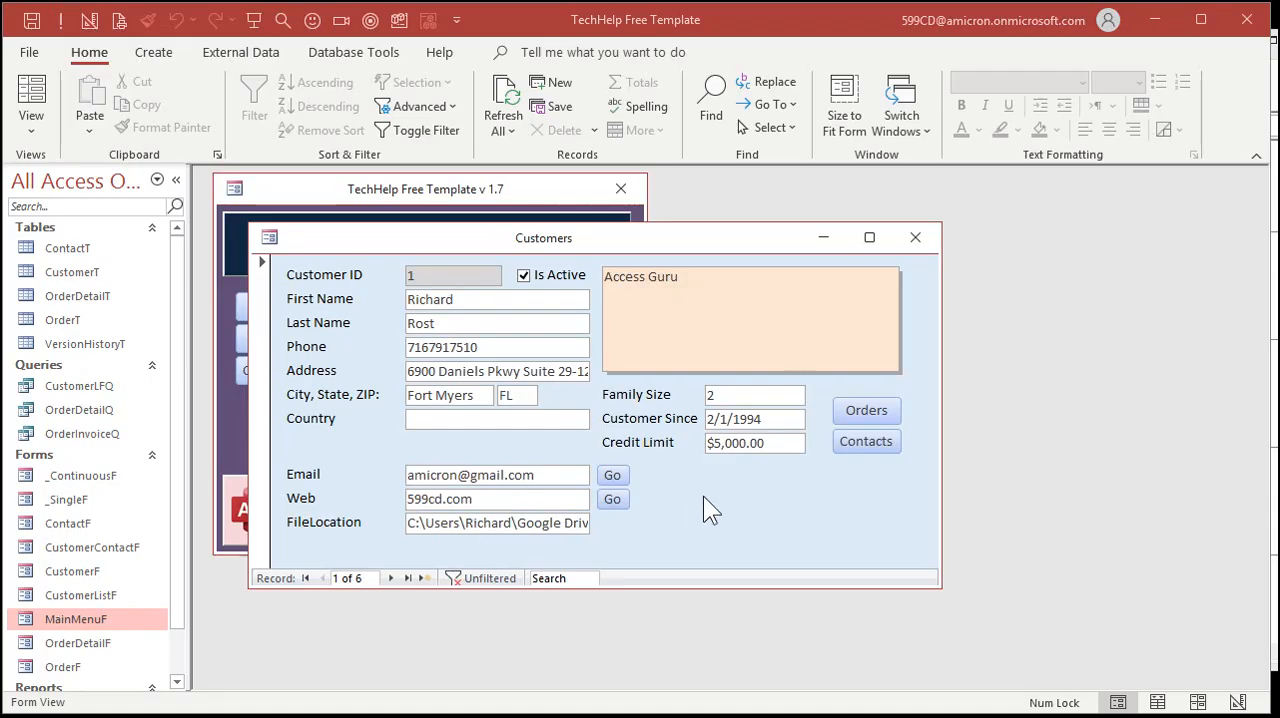
Return the customer form to Design View, enlarge its window, and place a copy of the Web Go button beside FileLocation
right_click(708, 497)
left_click(779, 565)
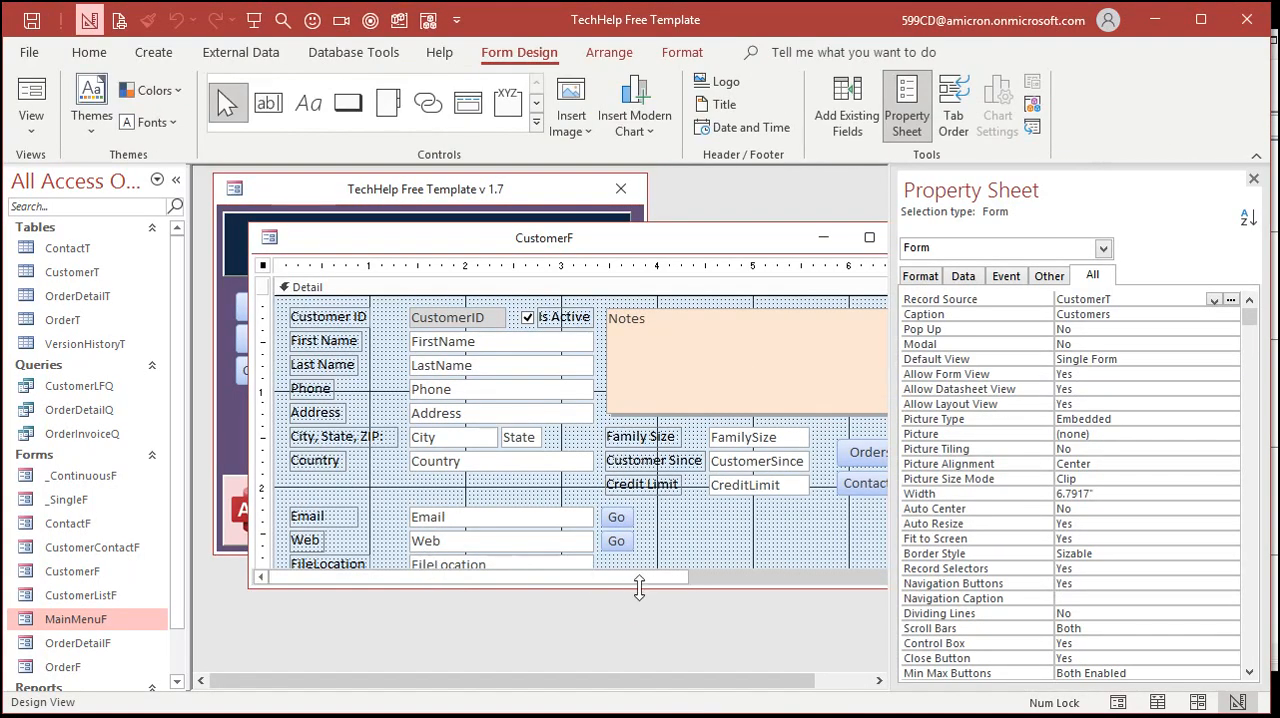
left_click_drag(639, 588, 644, 620)
left_click(618, 545)
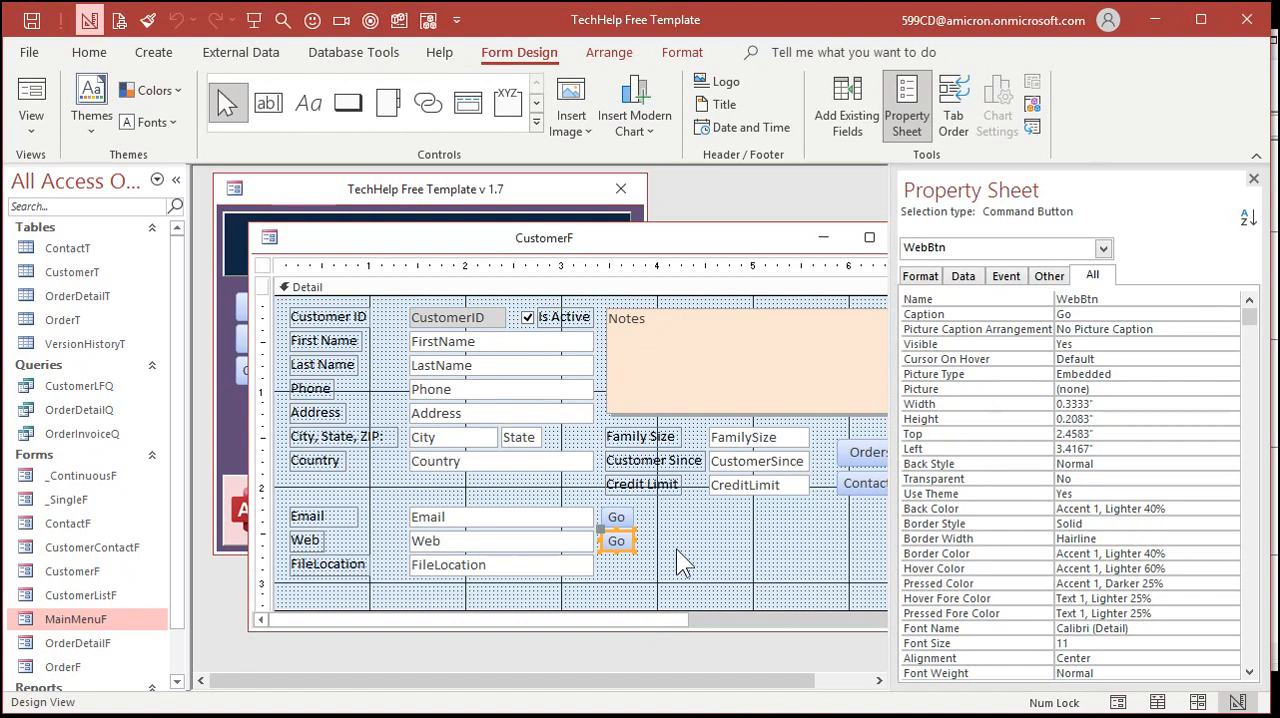
left_click(676, 548)
left_click(616, 540)
key("ctrl+c")
key("ctrl+v")
left_click(703, 543)
left_click_drag(627, 571, 627, 567)
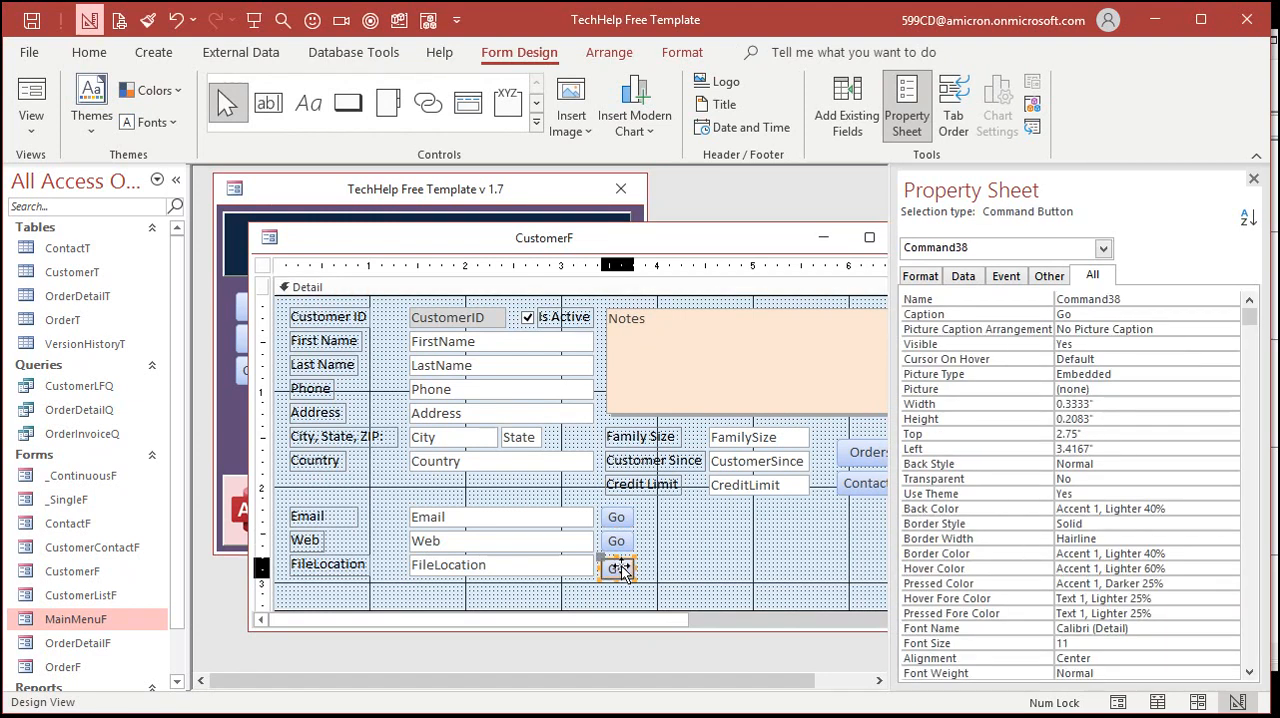
Name the Go button beside FileLocation FileBtn
double_click(1136, 298)
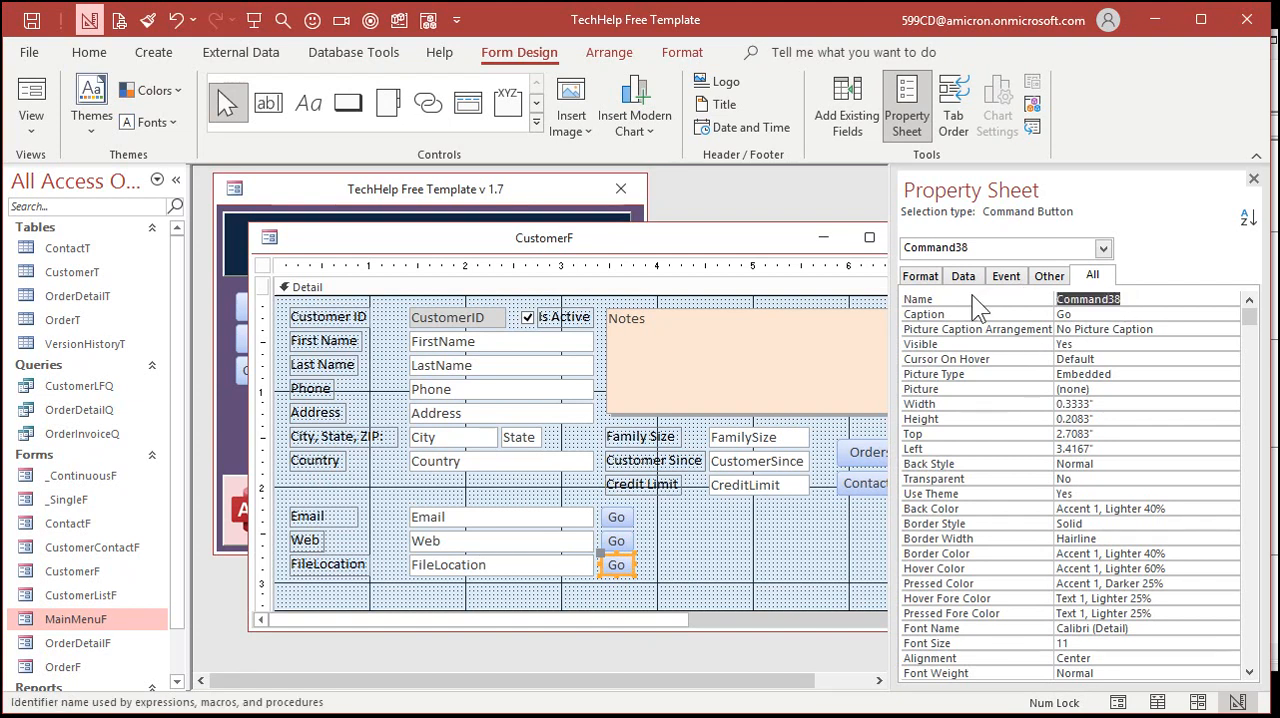
type("FileBtn")
key("Tab")
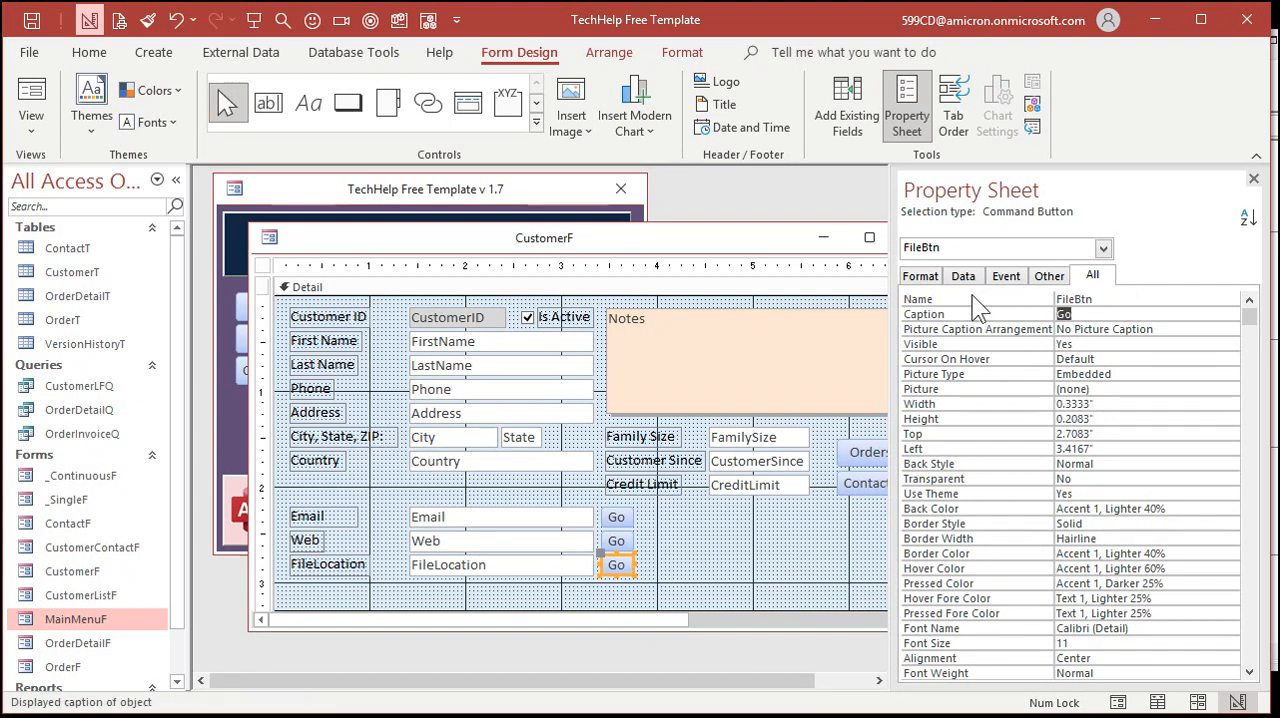
Create the click event procedure for FileBtn and copy Application.FollowHyperlink from EmailBtn_Click into it
right_click(620, 562)
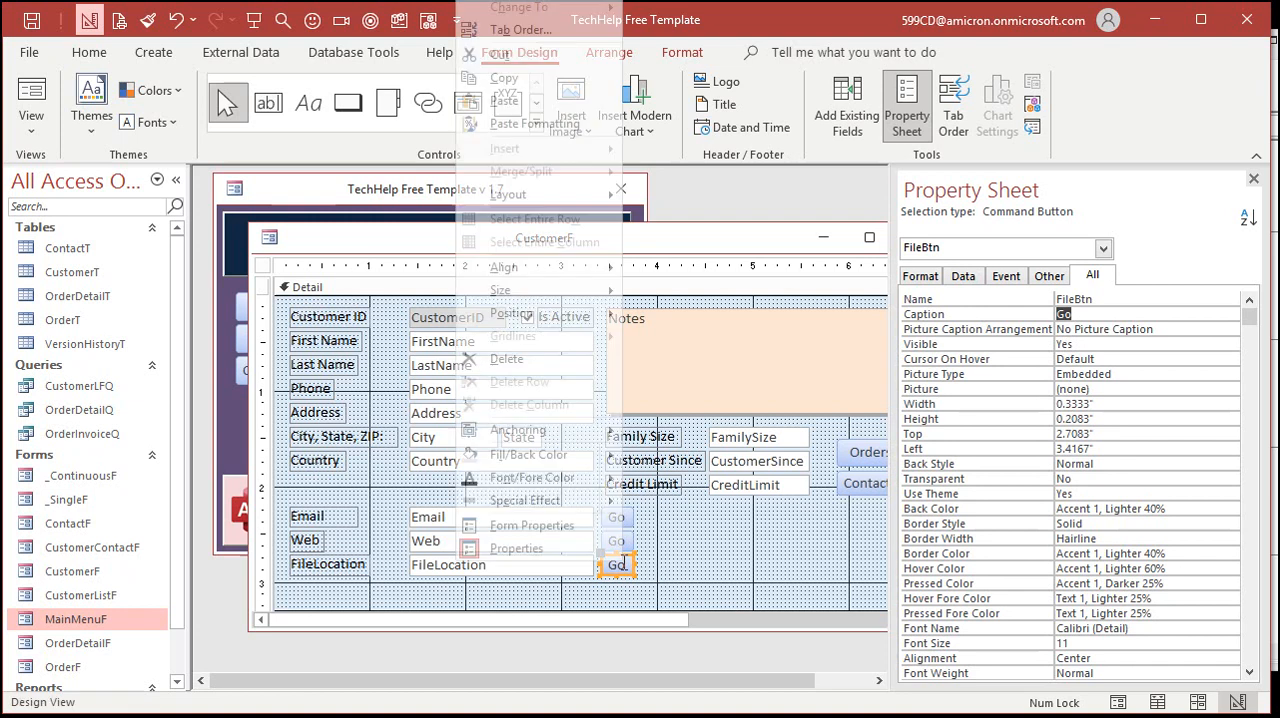
left_click(540, 1)
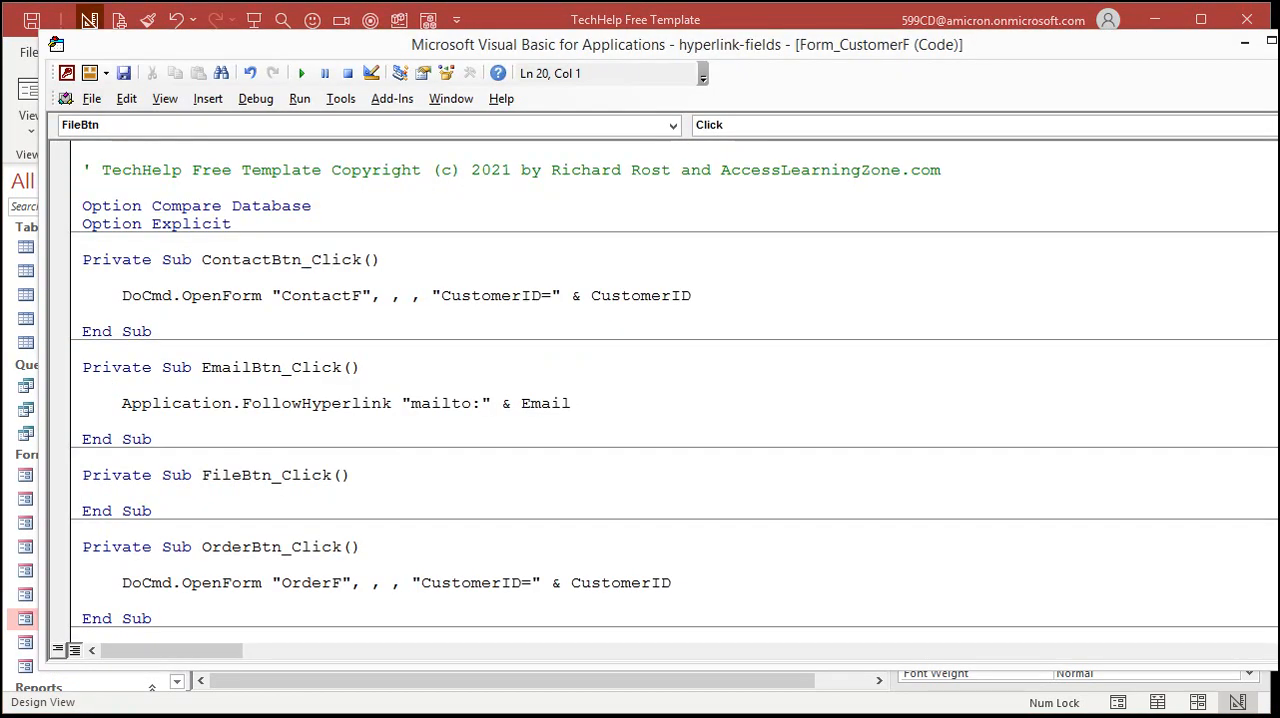
key("Return")
key("Tab")
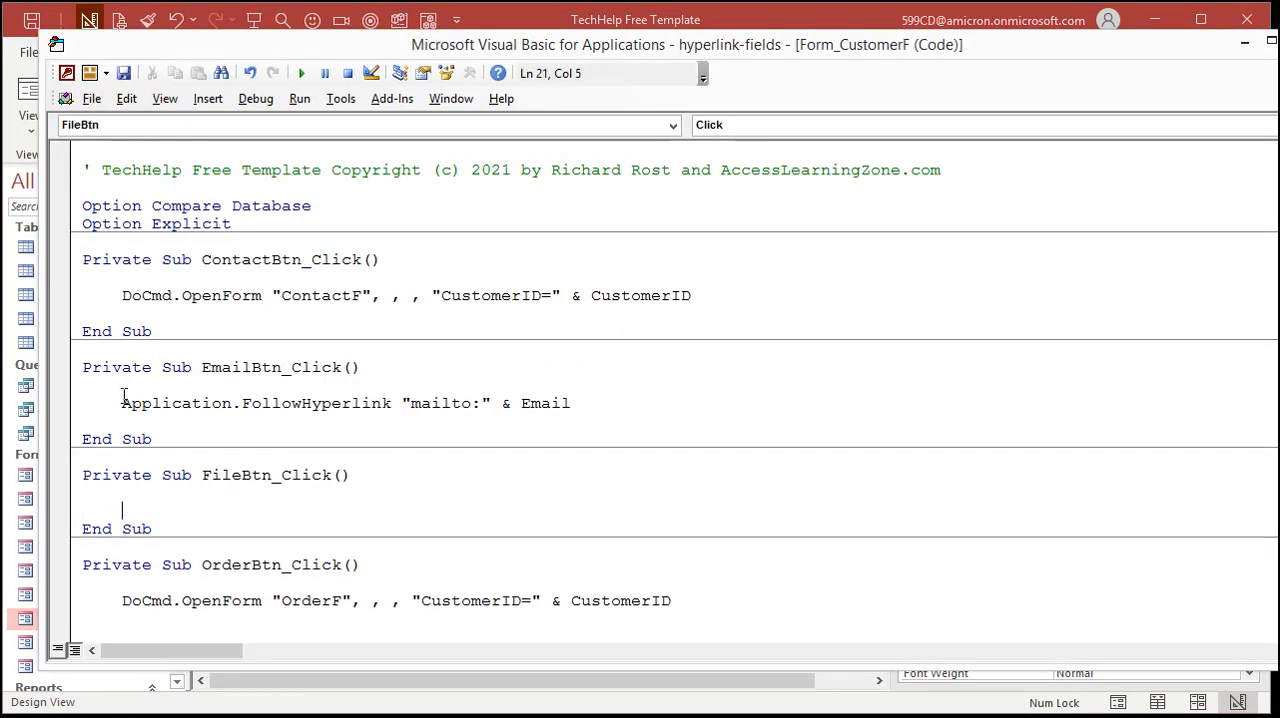
left_click_drag(123, 396, 390, 402)
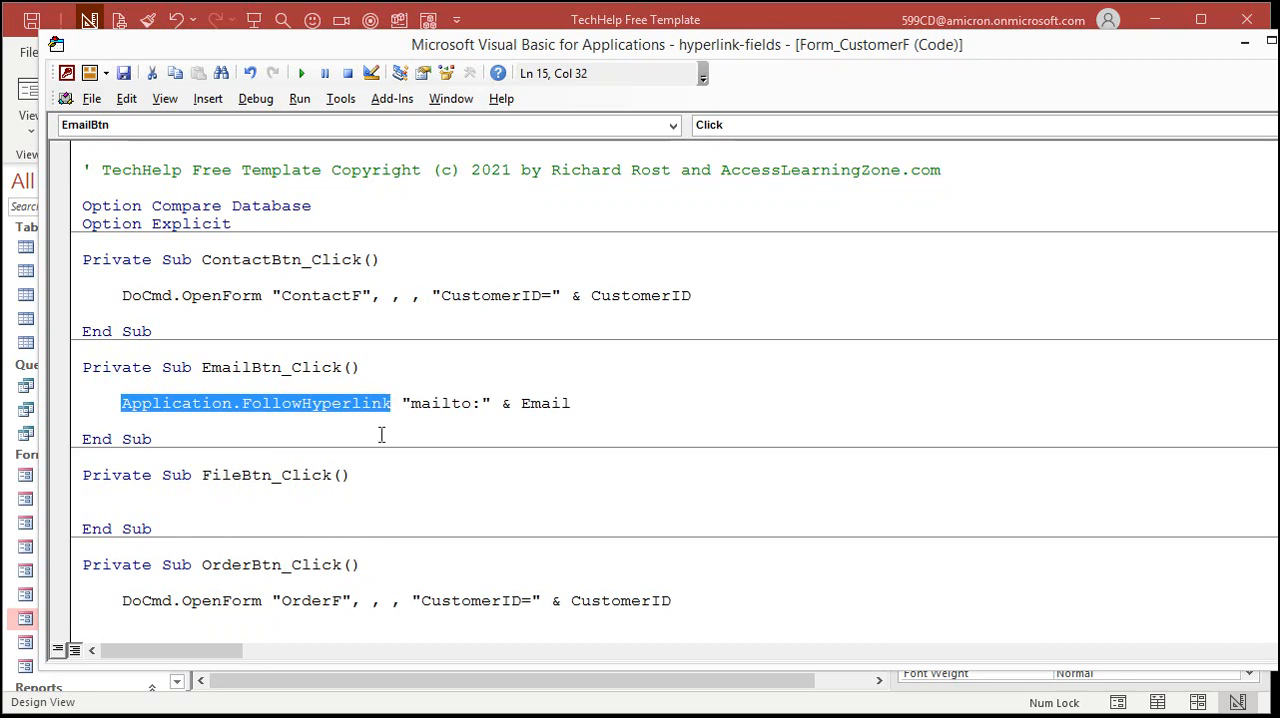
key("ctrl+c")
left_click(290, 500)
key("Return")
key("ctrl+v")
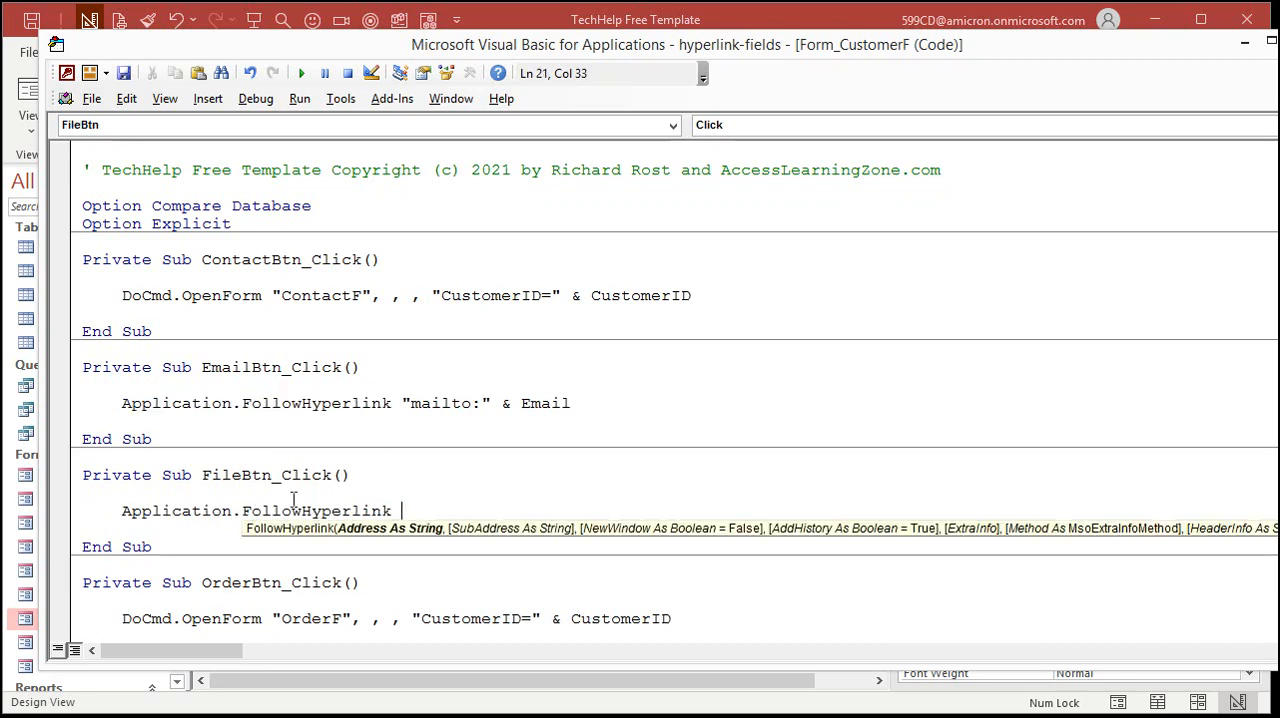
Complete the FollowHyperlink line in FileBtn_Click with FileLocation as its address and return to the form
left_click(850, 24)
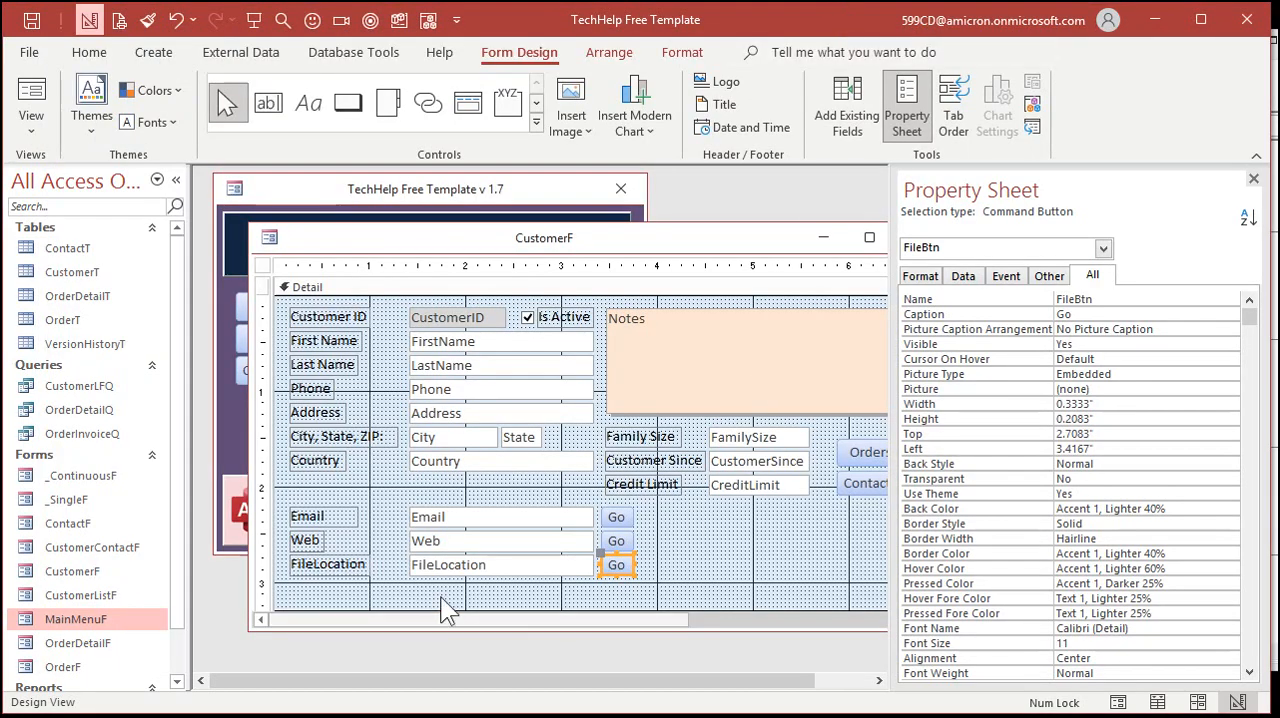
key("alt+F11")
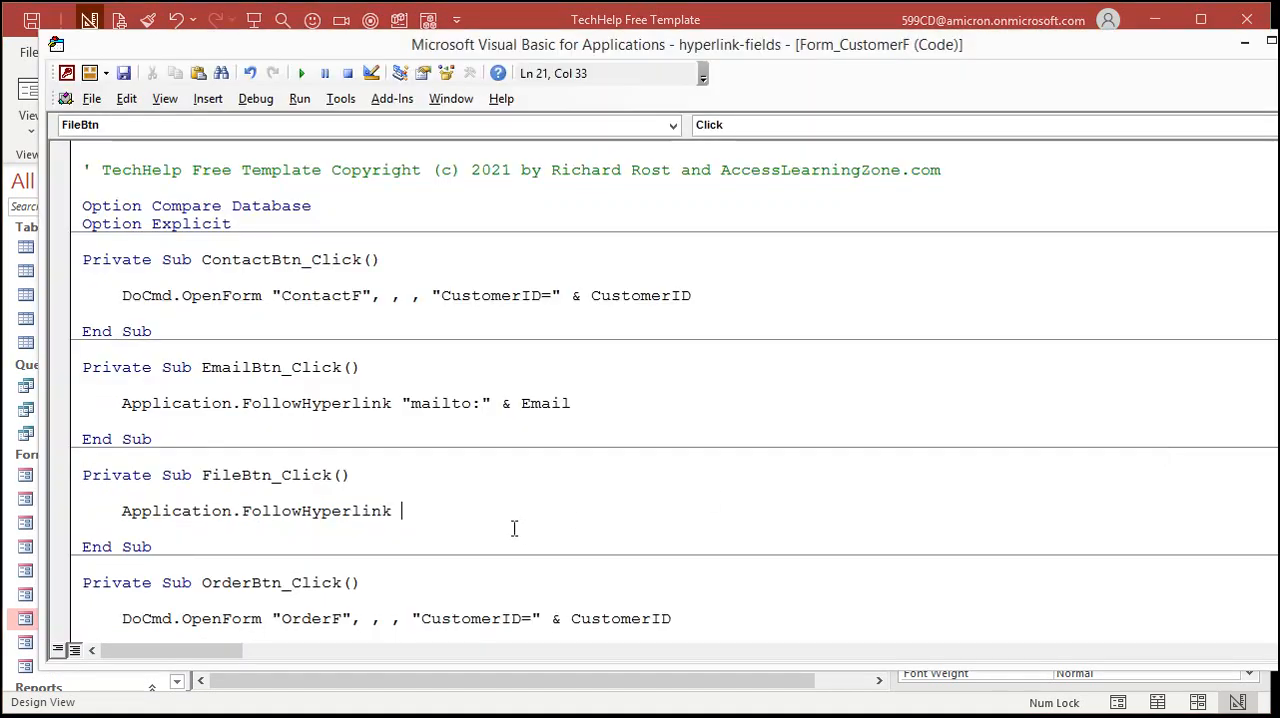
type("filelocation")
key("Return")
left_click(781, 19)
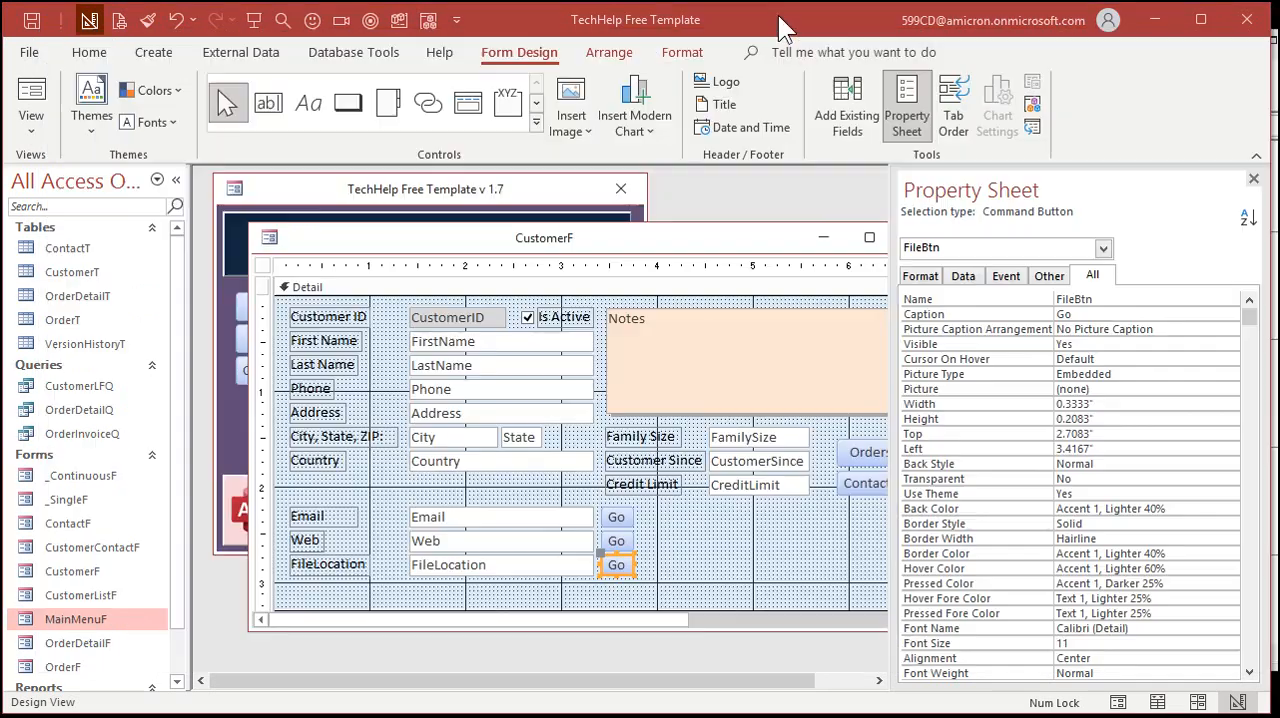
Close and reopen the customer form, test the Go button beside FileLocation, and close the PDF it opens
double_click(269, 240)
left_click(312, 346)
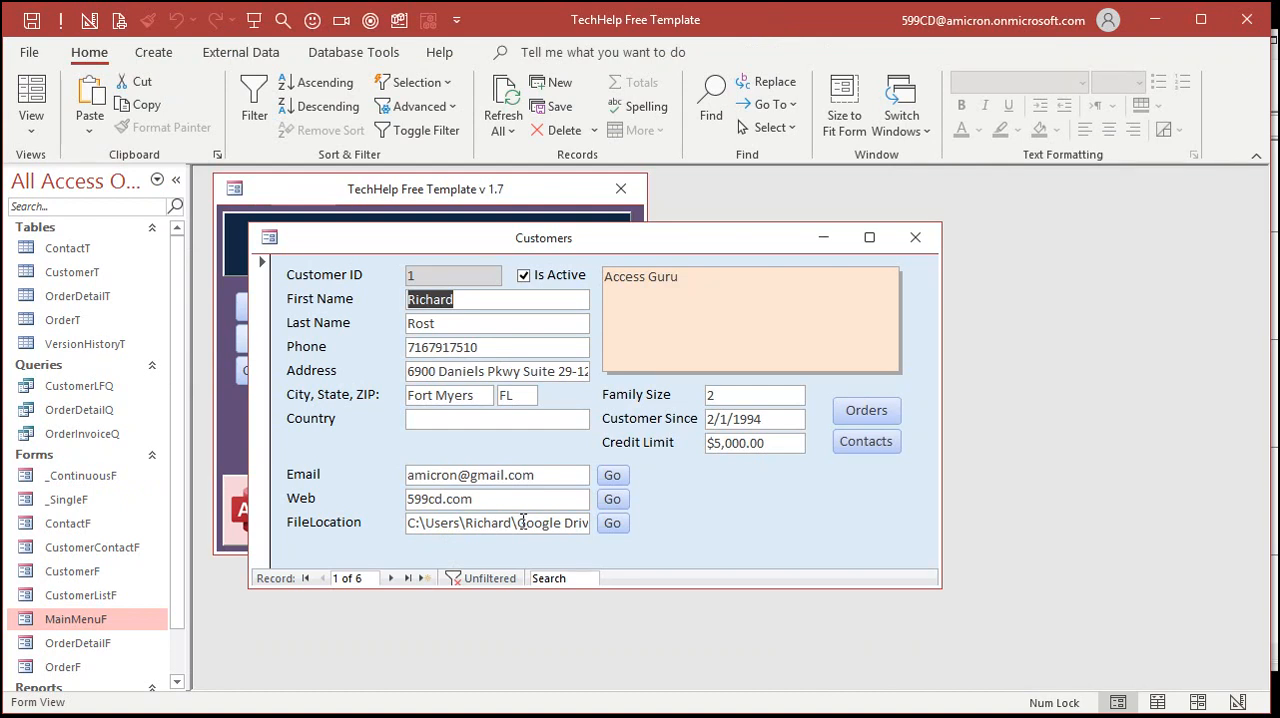
left_click(614, 523)
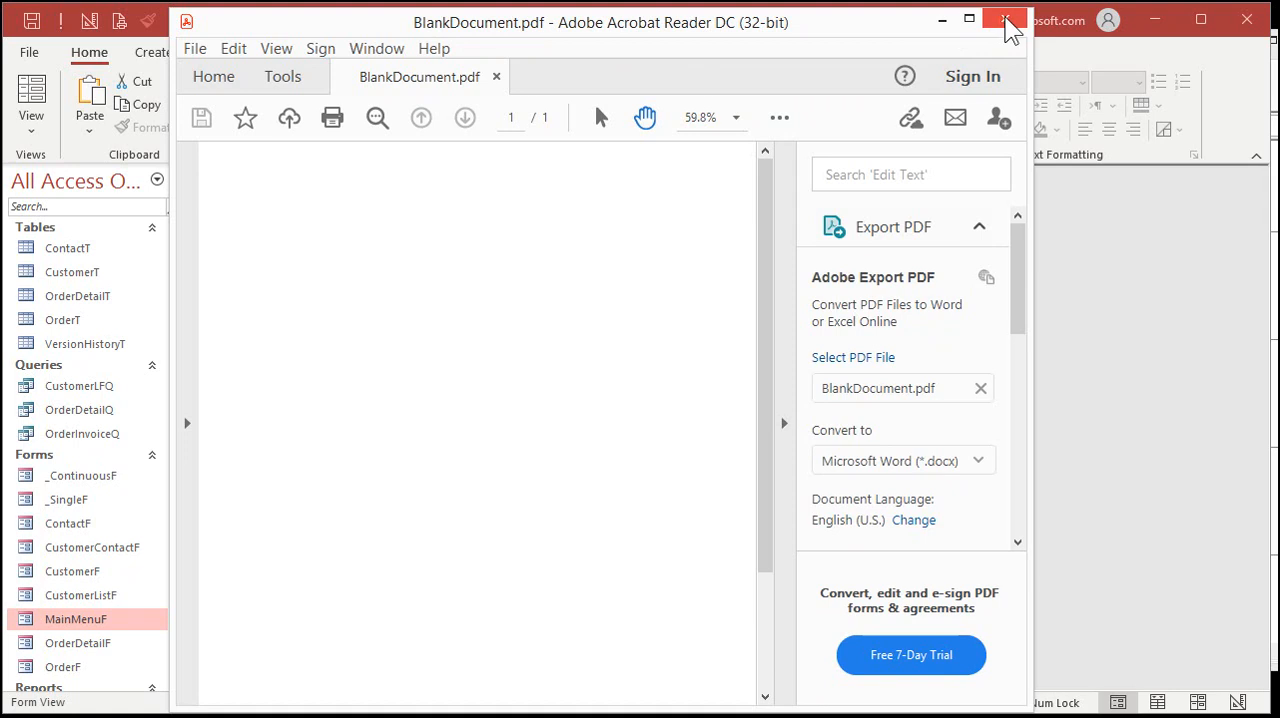
left_click(1004, 20)
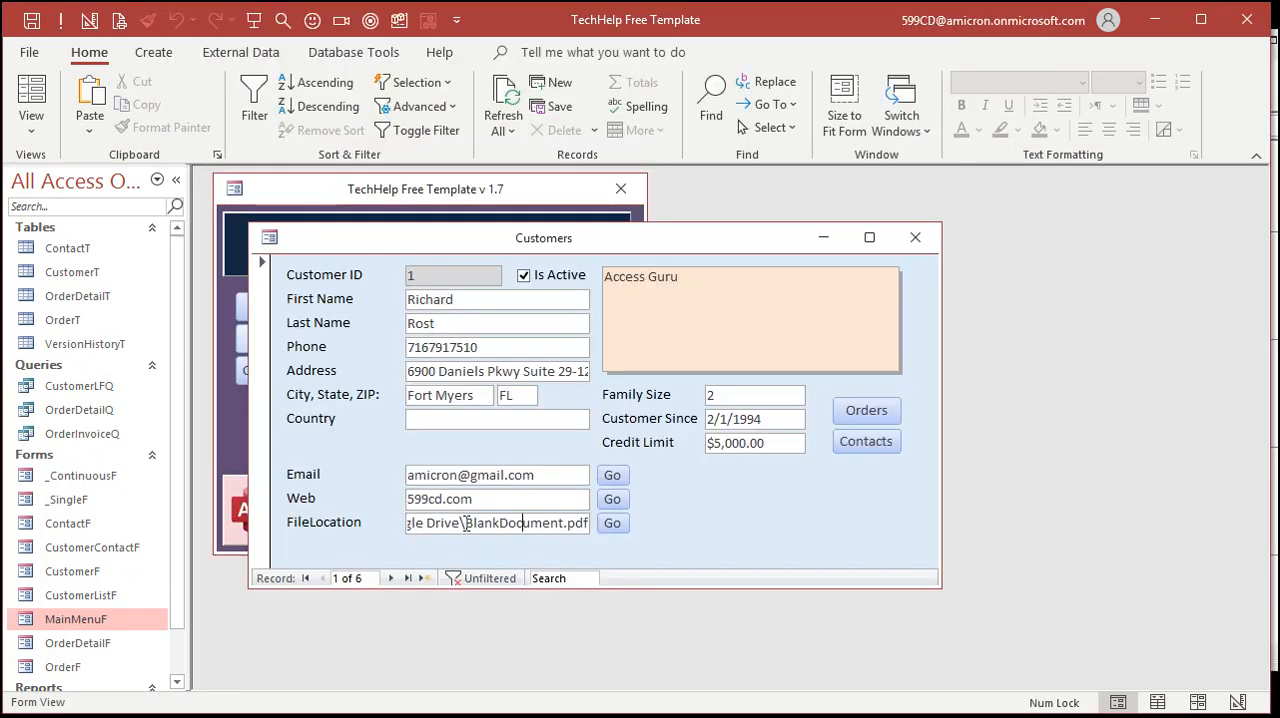
Remove BlankDocument.pdf from the FileLocation path, test its Go button on the folder, and close the folder window
left_click_drag(466, 523, 741, 523)
key("Delete")
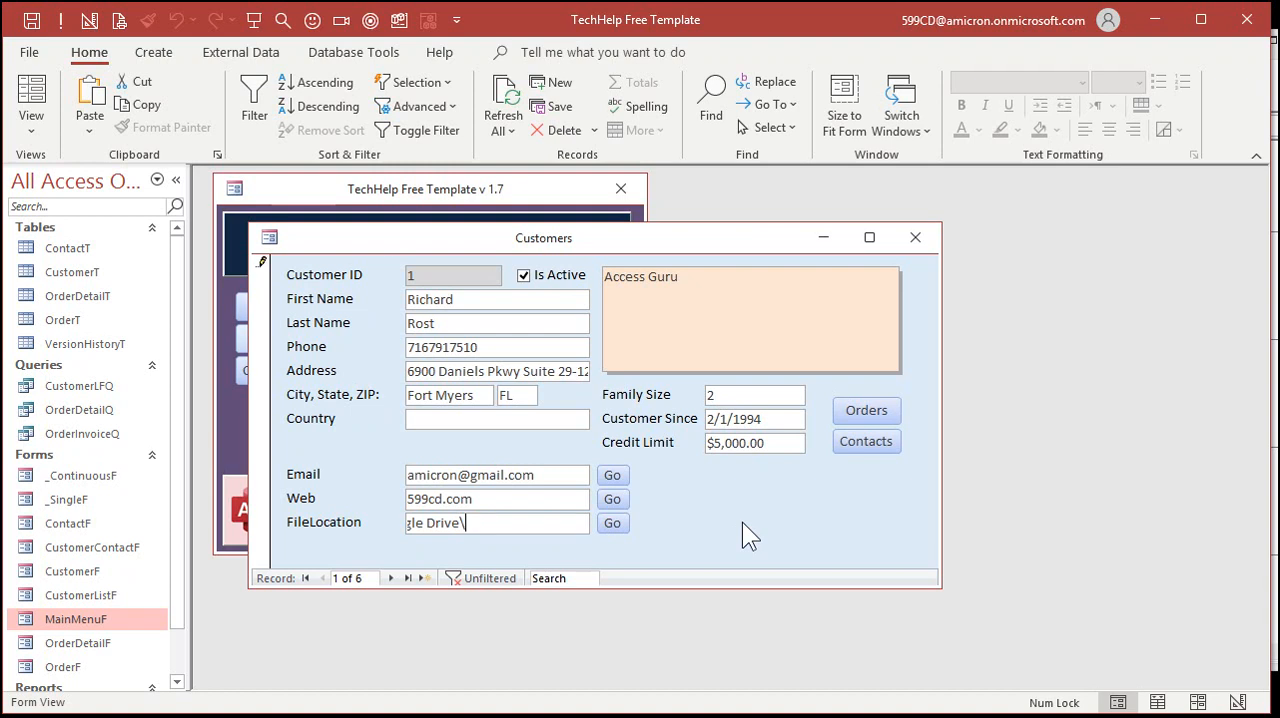
left_click(612, 523)
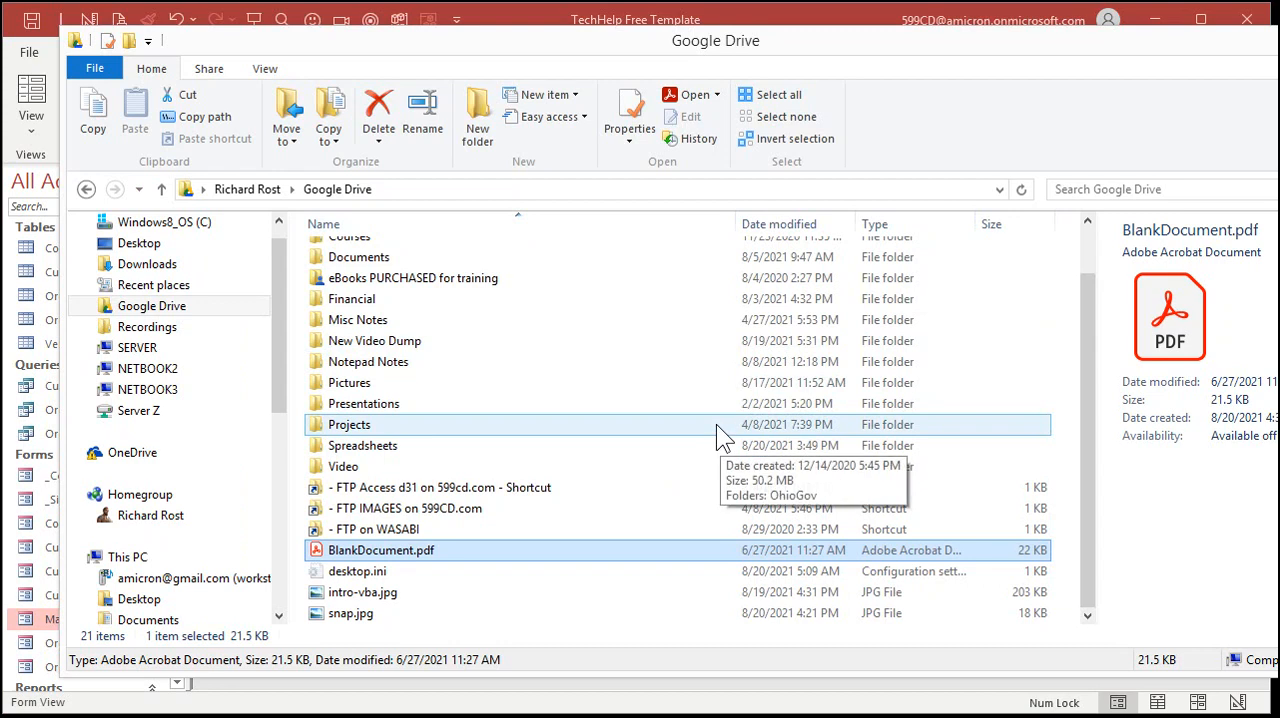
left_click(1279, 38)
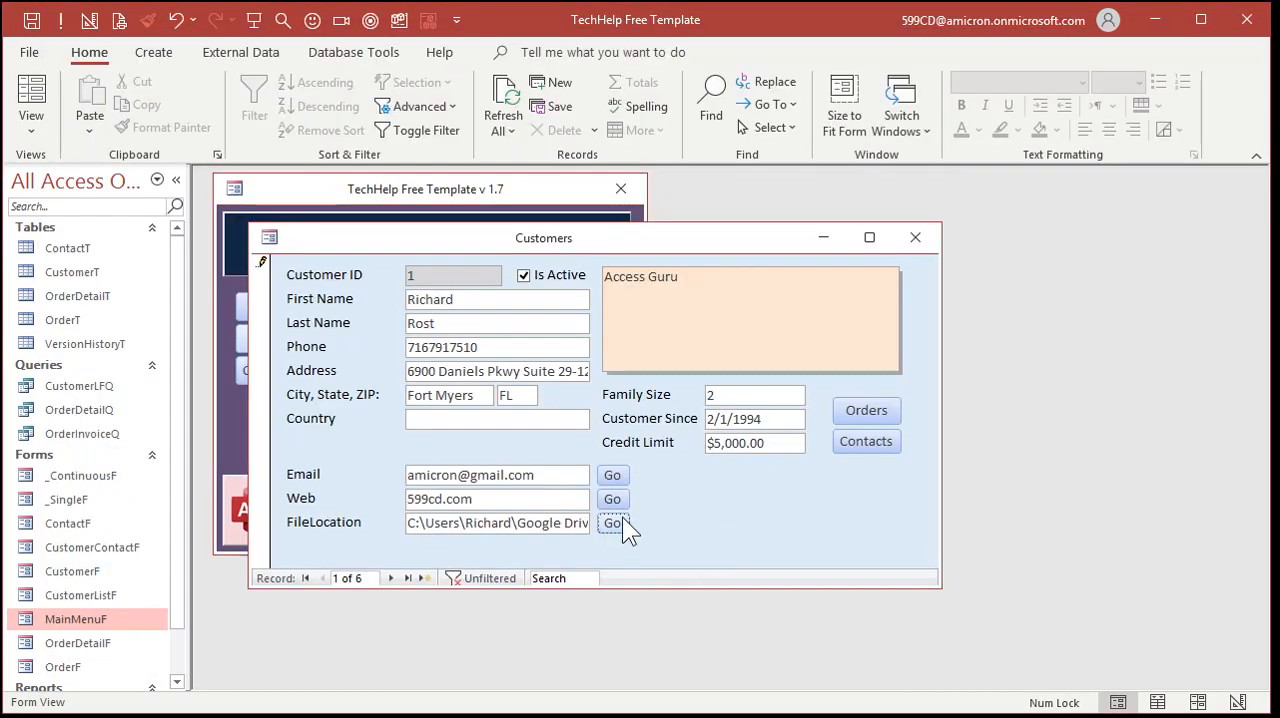
Return the customer form to Design View and set the picture of EmailBtn to Envelope (E-mail)
right_click(685, 489)
left_click(755, 558)
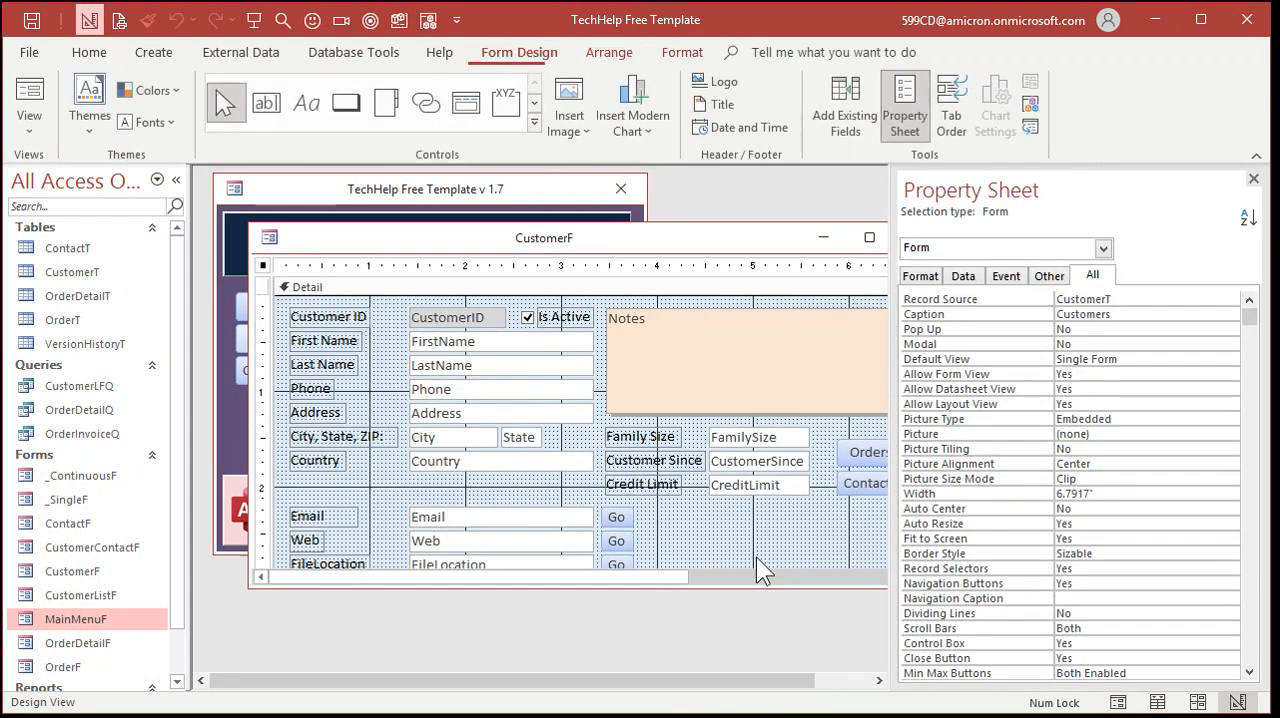
left_click(616, 519)
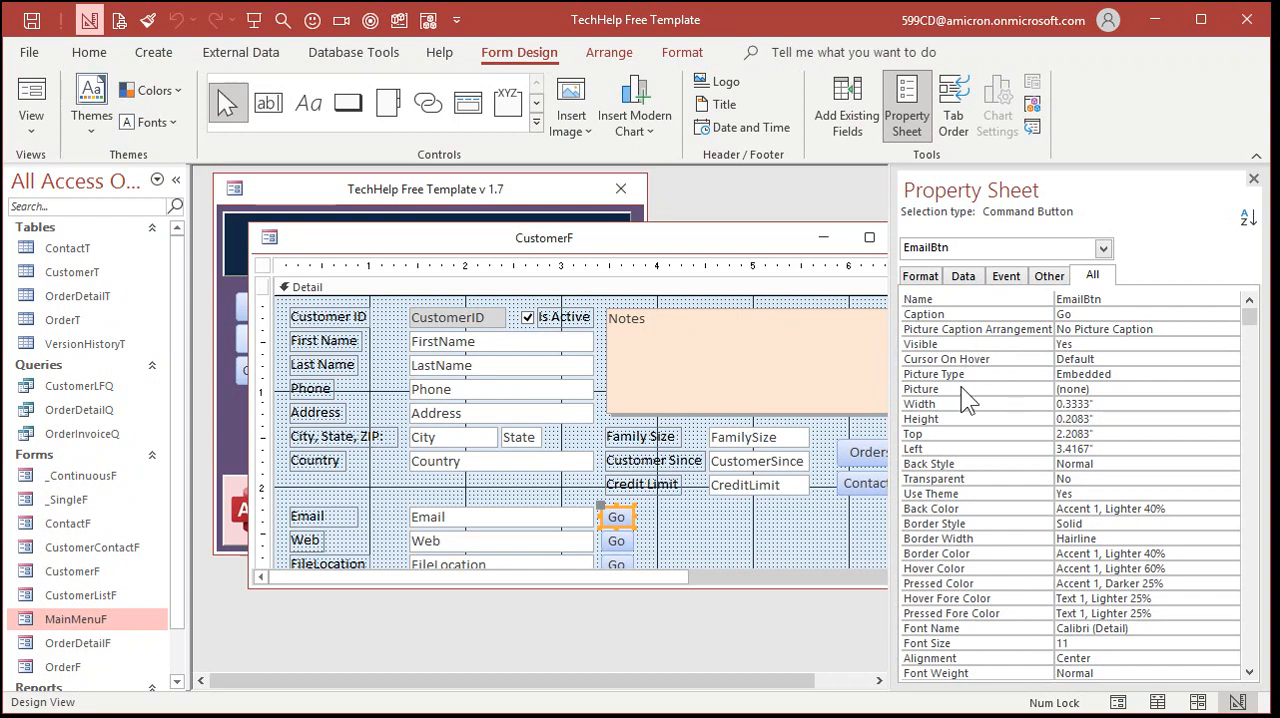
left_click(1108, 390)
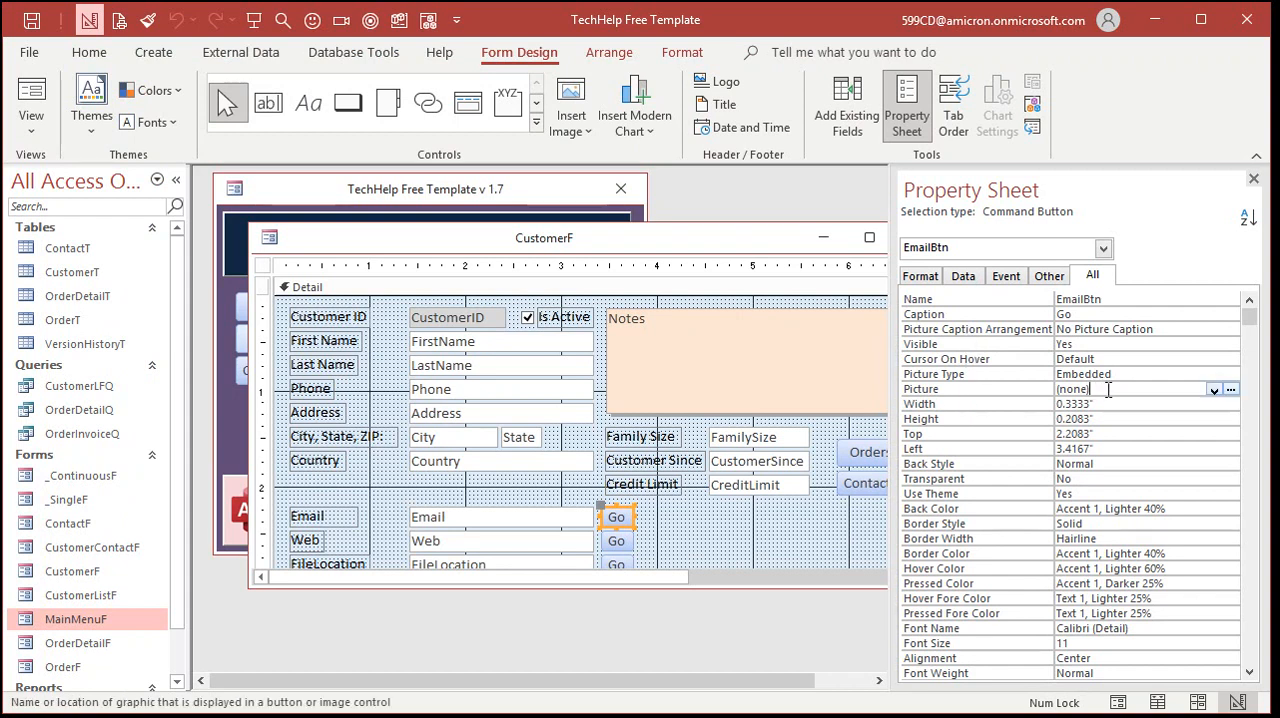
left_click(1232, 390)
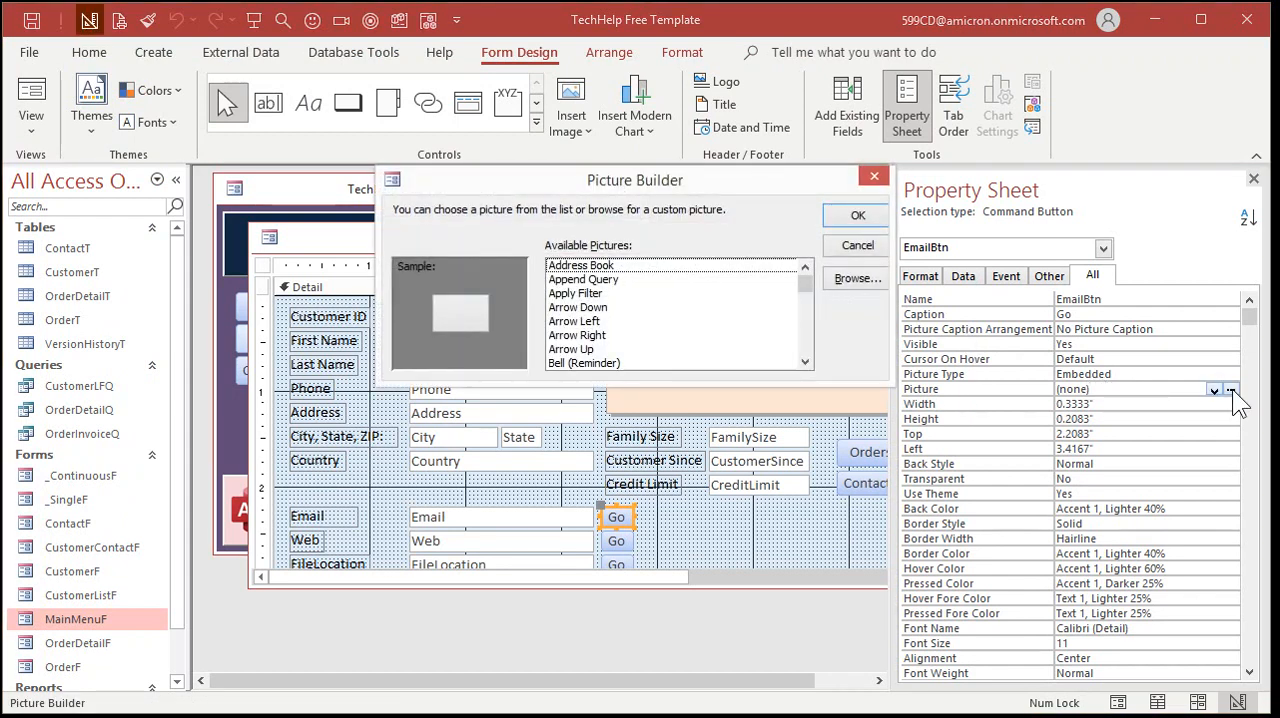
scroll(810, 340, "down", 5)
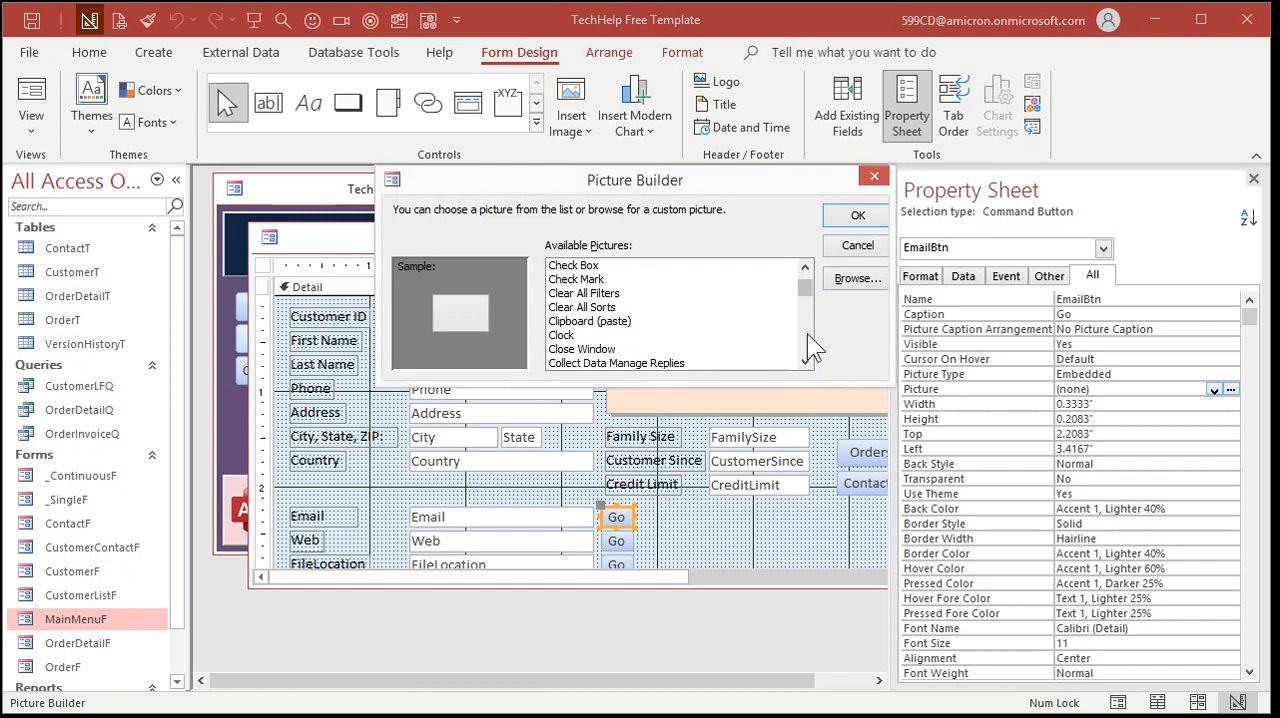
scroll(807, 333, "down", 6)
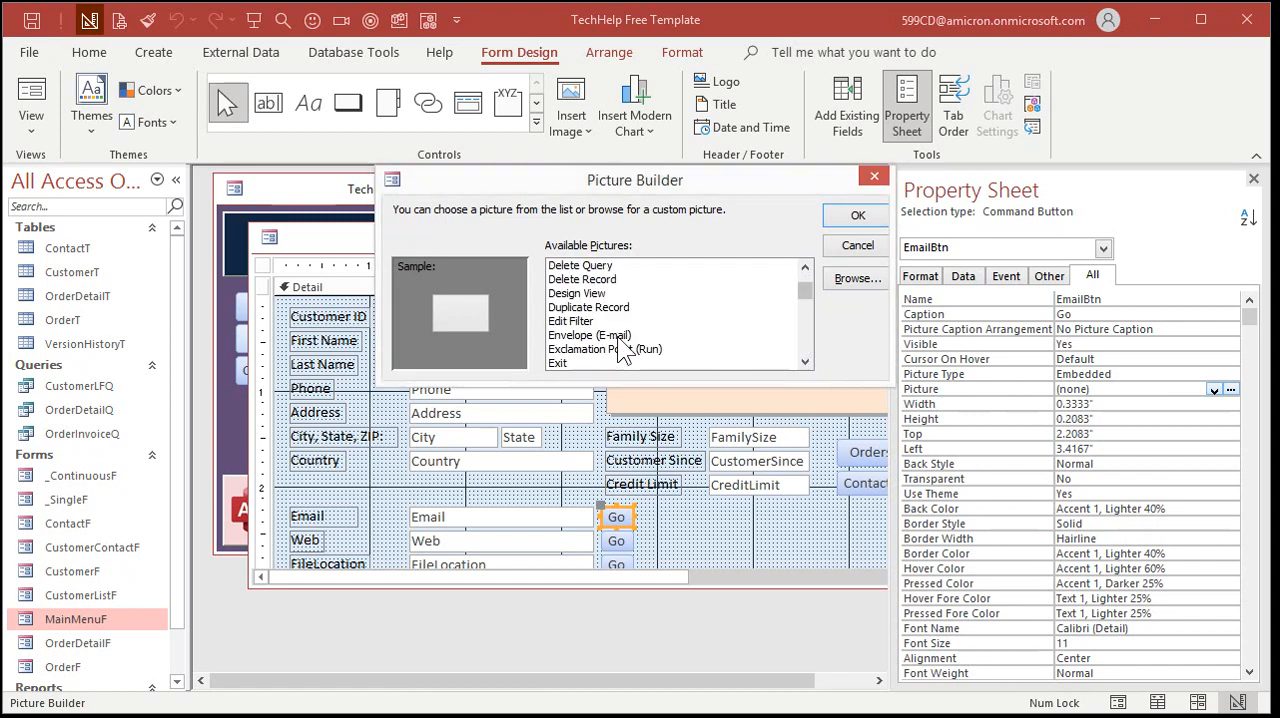
left_click(618, 336)
left_click(852, 216)
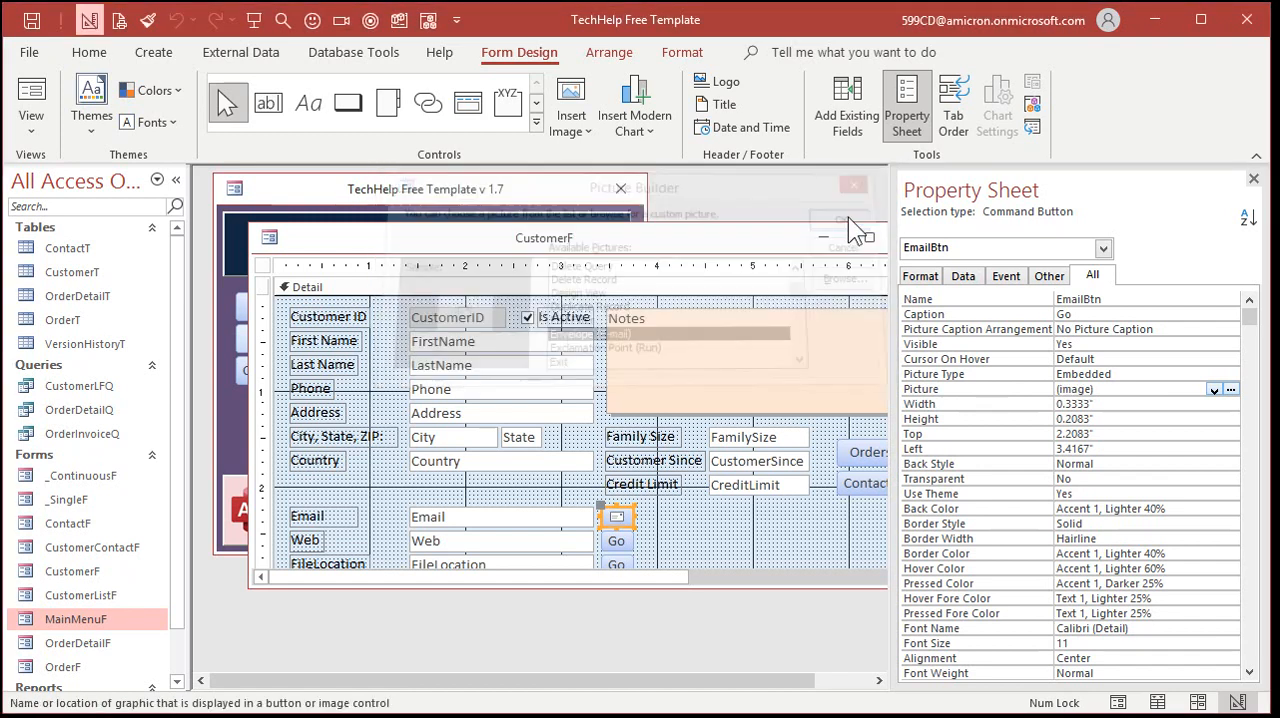
left_click(679, 524)
Set the picture of WebBtn to World
left_click(618, 543)
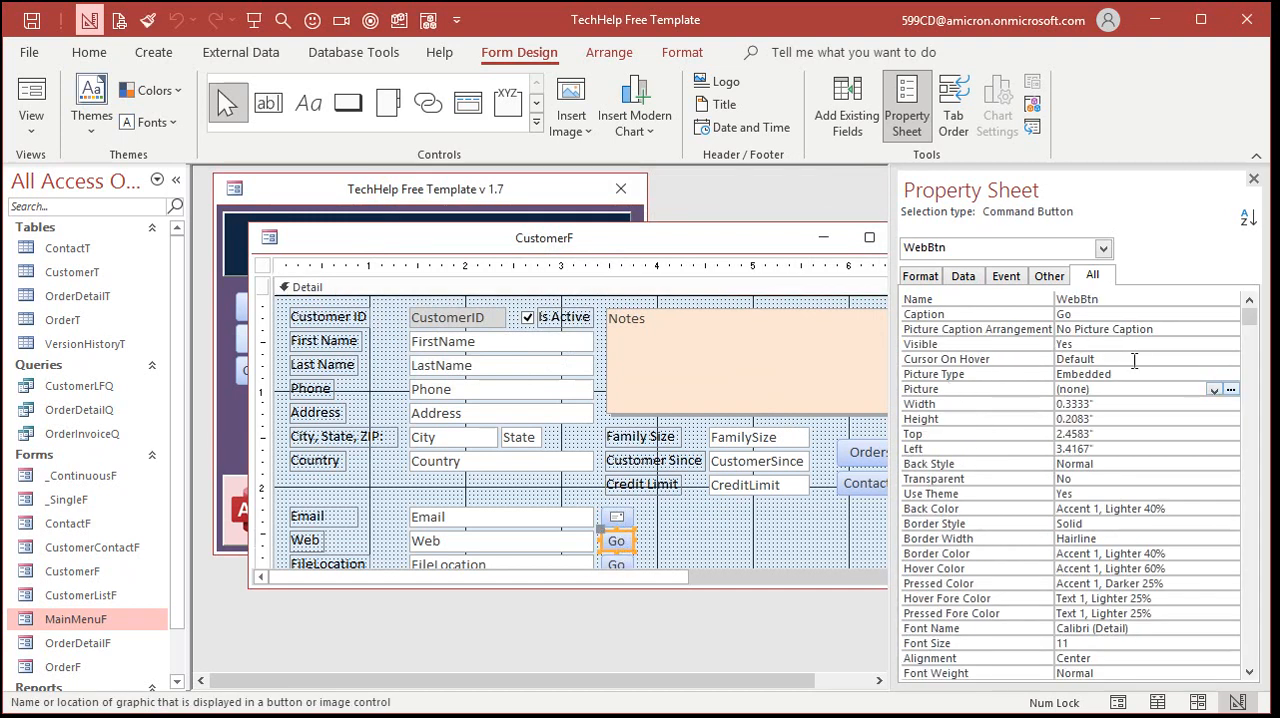
left_click(1231, 389)
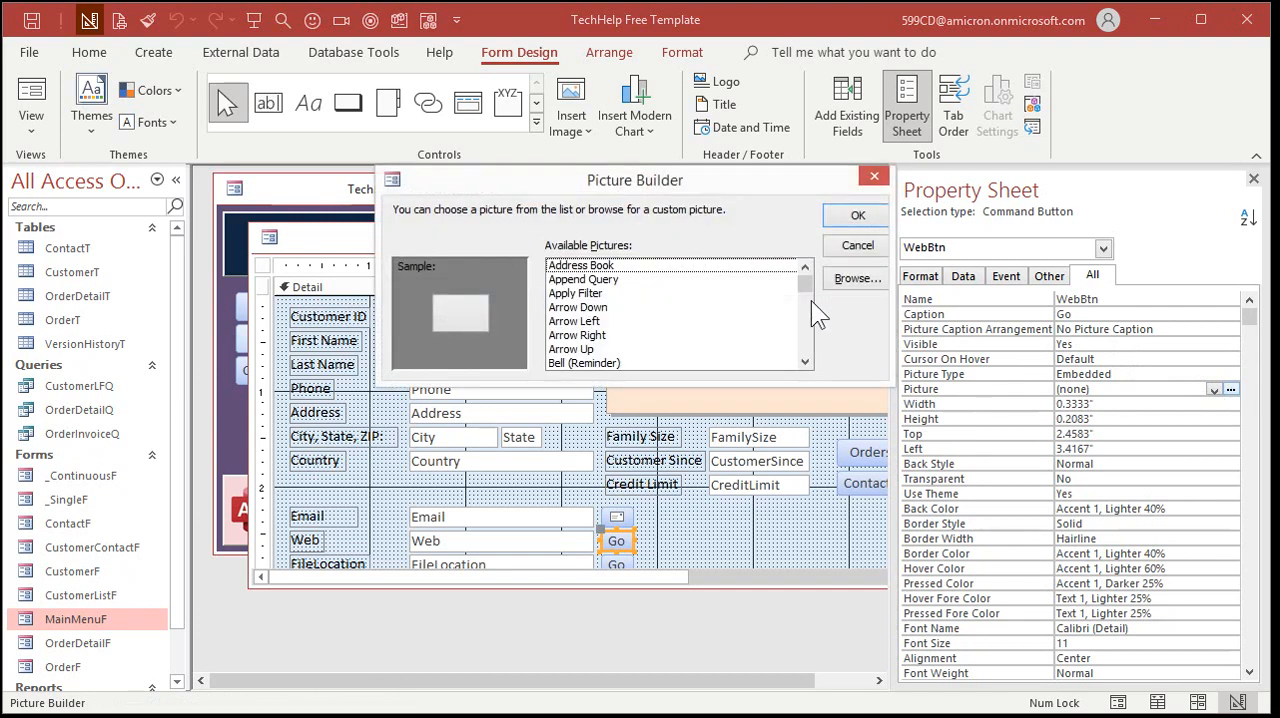
left_click_drag(806, 355, 806, 357)
left_click(597, 363)
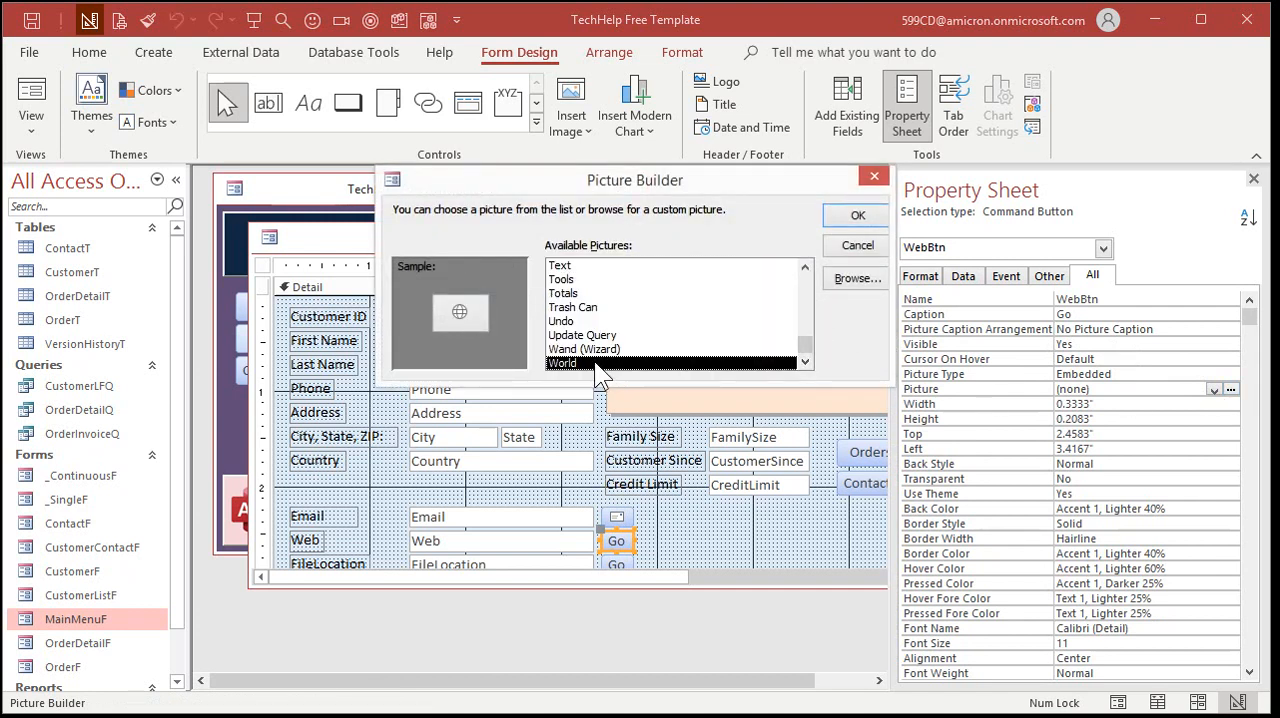
left_click(850, 217)
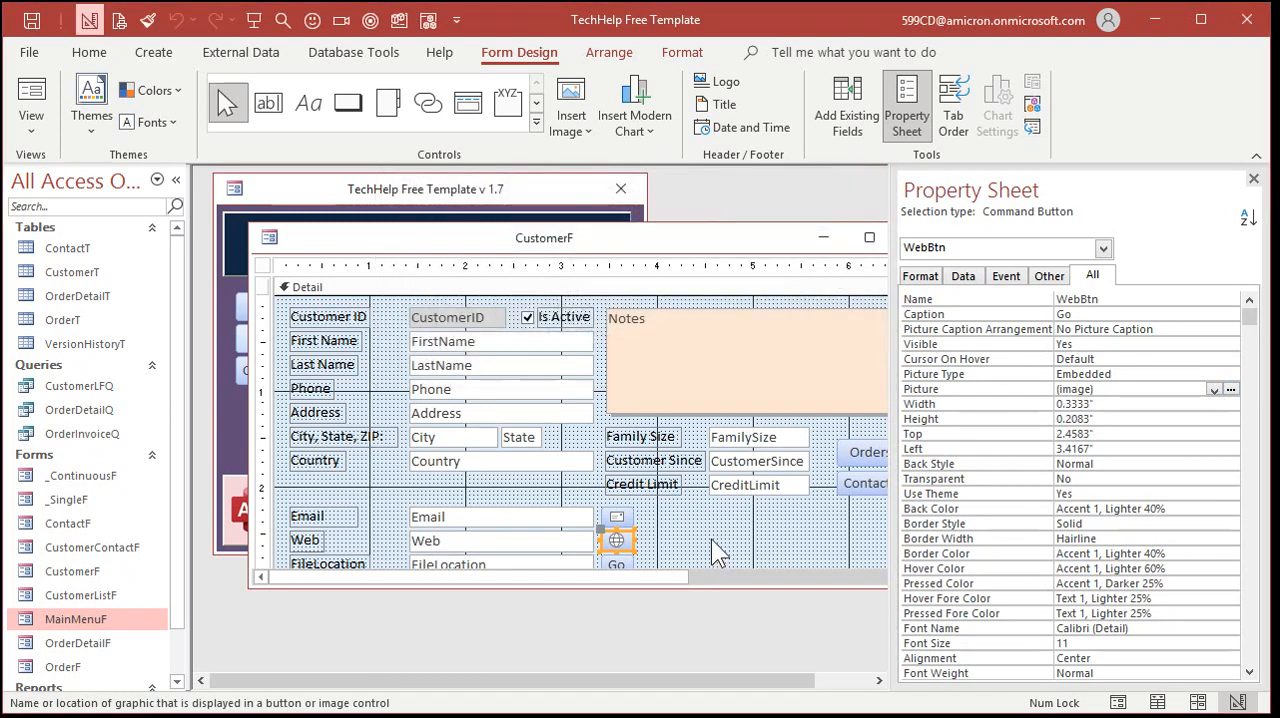
left_click(713, 547)
Open the Picture Builder for FileBtn and preview the MS Word and MS Excel pictures
left_click_drag(752, 231, 704, 235)
left_click_drag(879, 388, 857, 433)
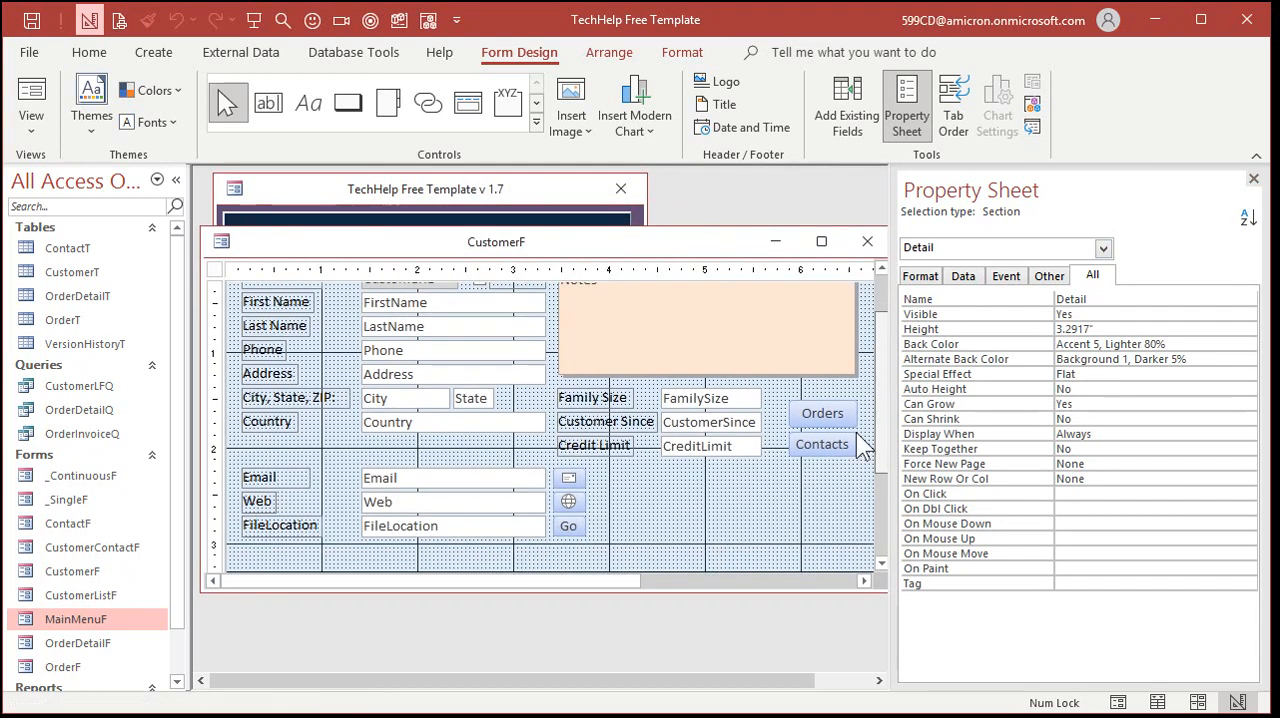
left_click(570, 528)
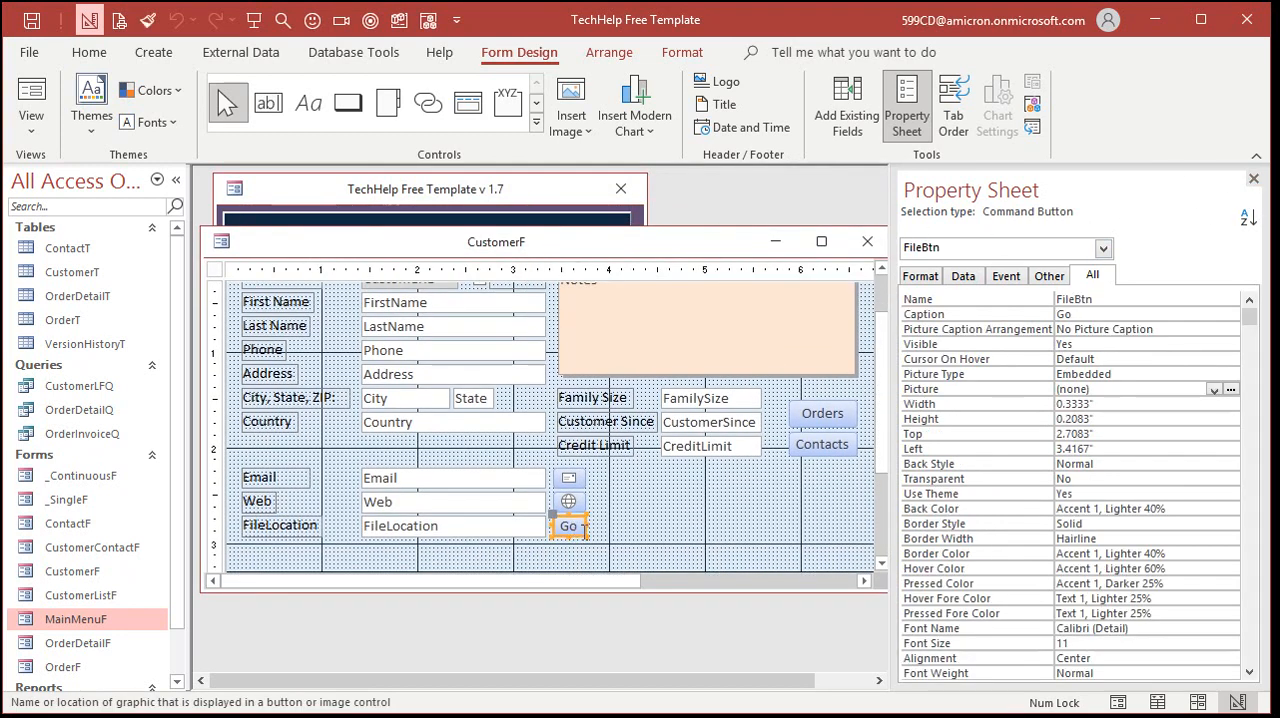
left_click(1231, 390)
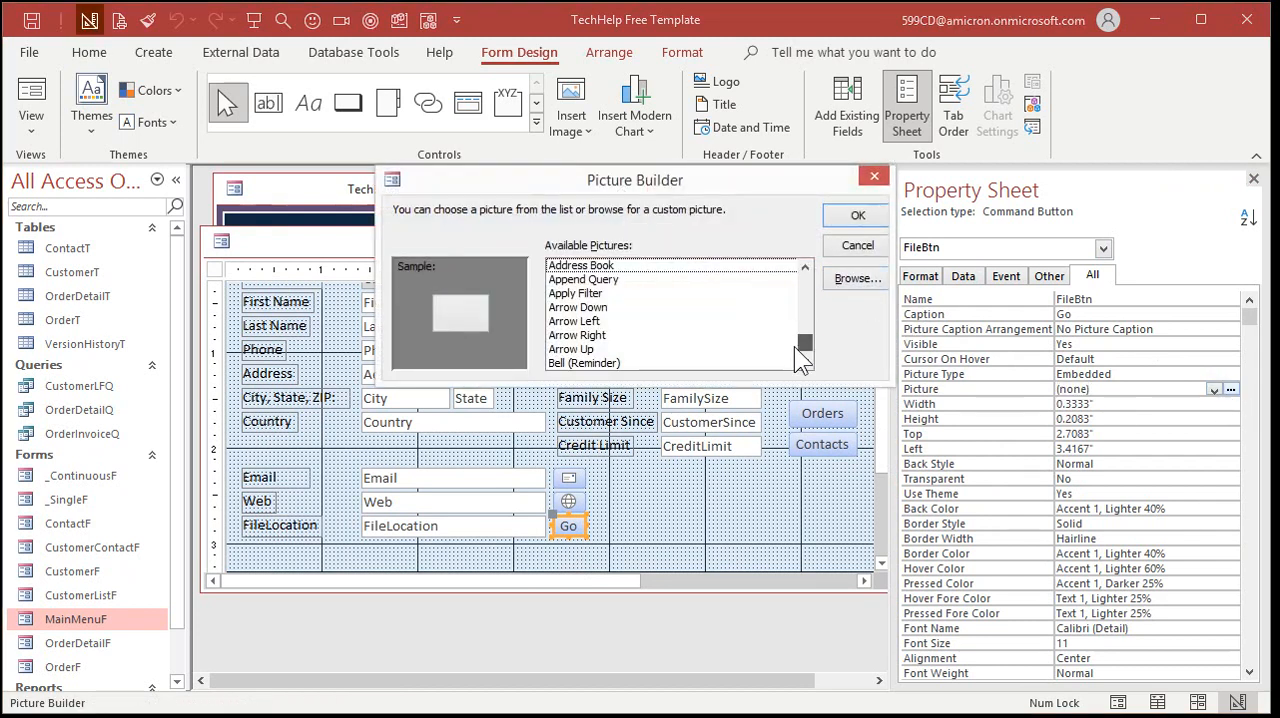
left_click_drag(794, 346, 794, 352)
scroll(809, 289, "up", 10)
scroll(809, 289, "up", 8)
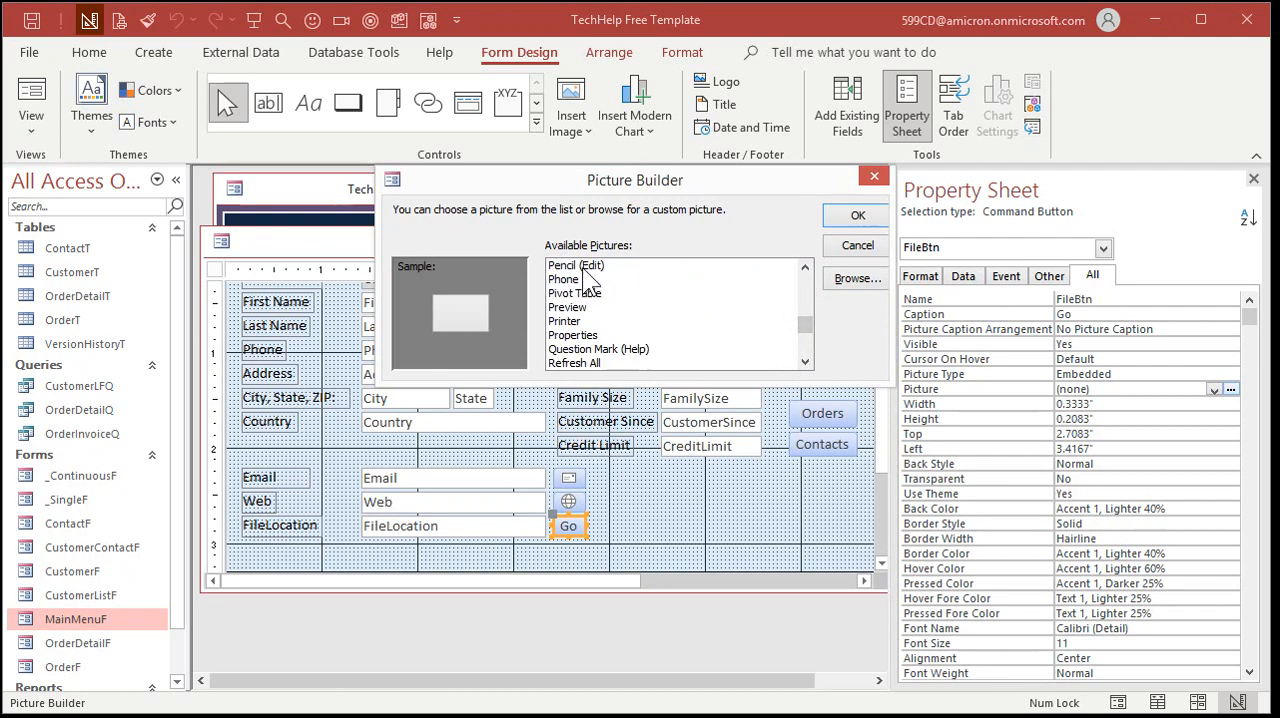
left_click(803, 281)
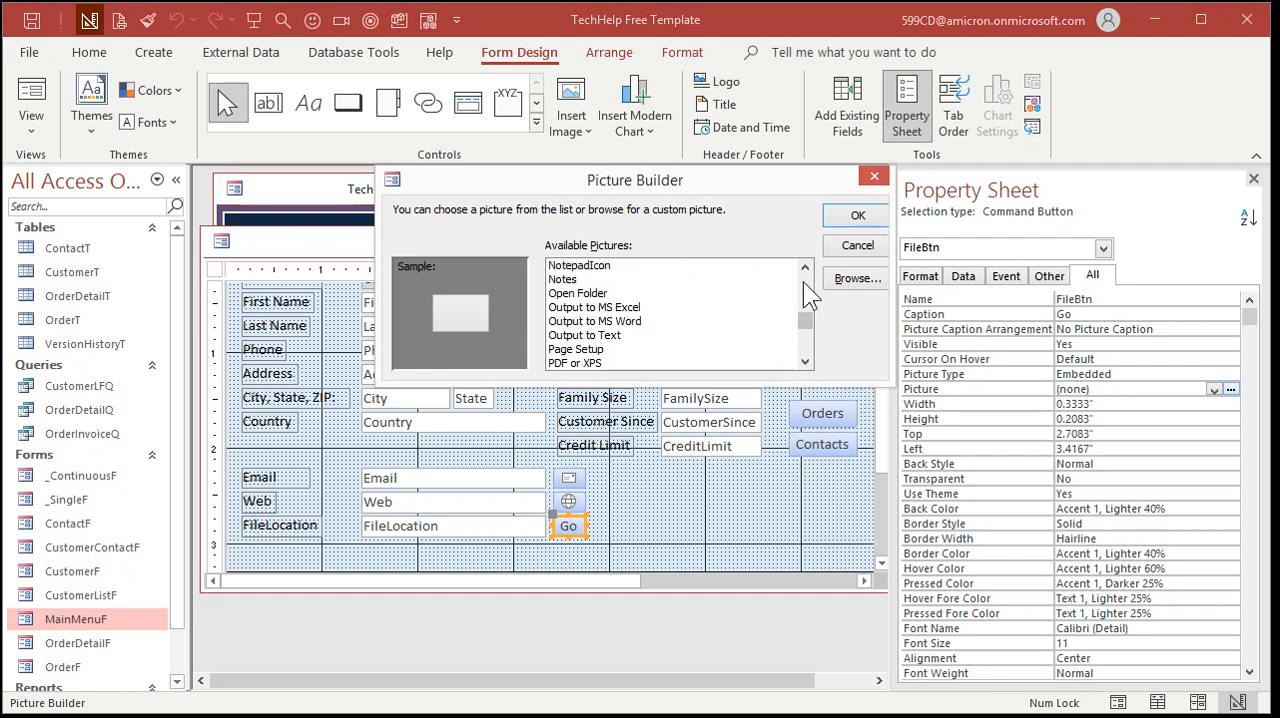
left_click(808, 281)
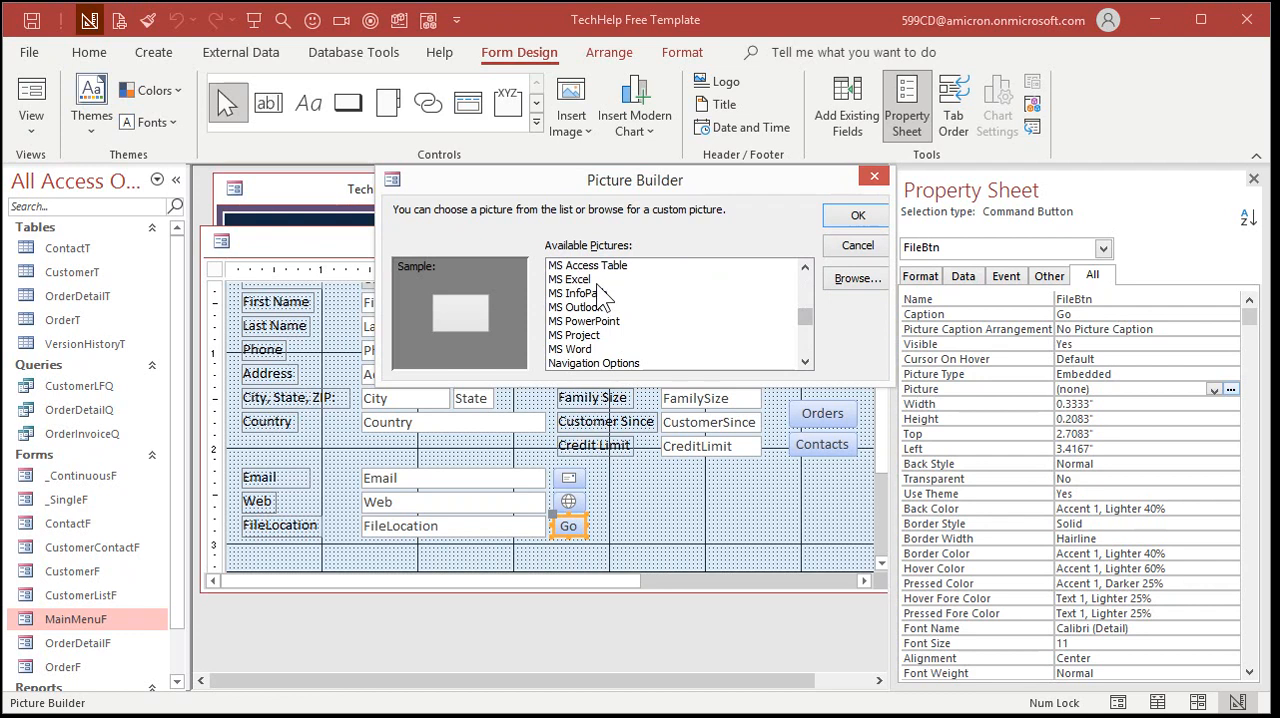
left_click(577, 350)
left_click(578, 281)
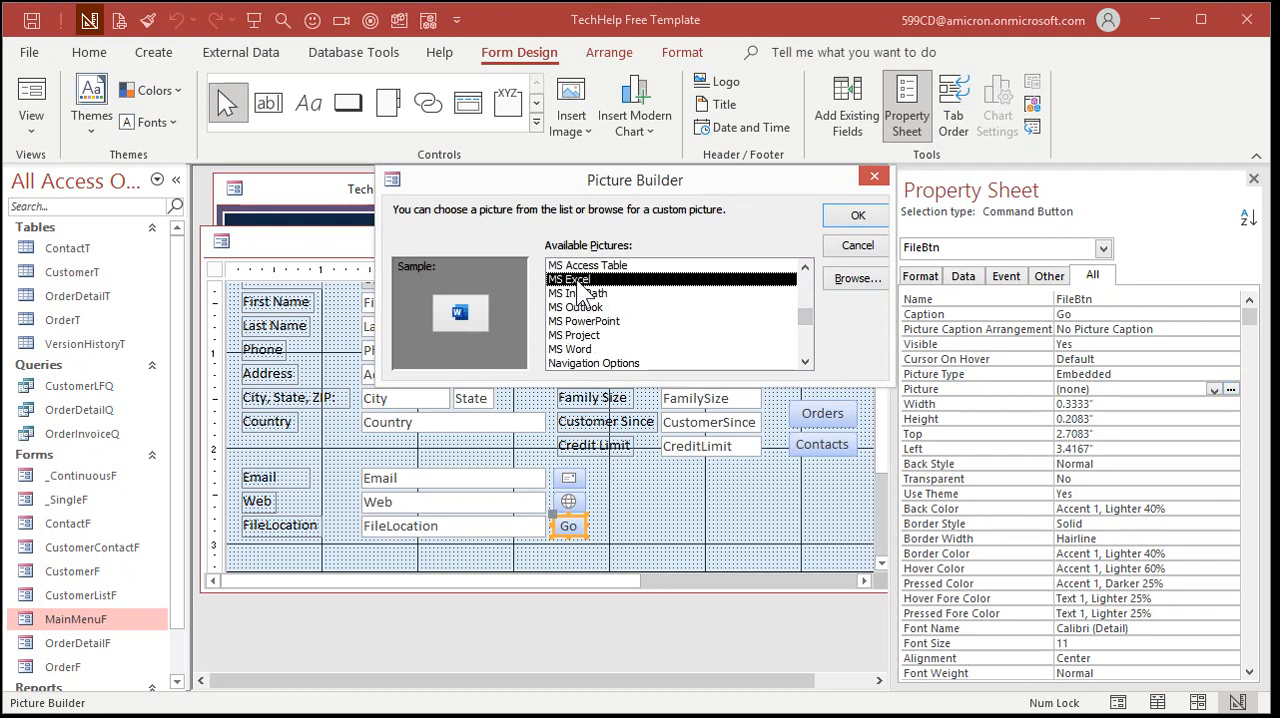
Browse the available pictures for FileBtn and preview MS Access Form and NotepadIcon
left_click(807, 264)
left_click(807, 264)
left_click(807, 264)
left_click(807, 264)
left_click(807, 264)
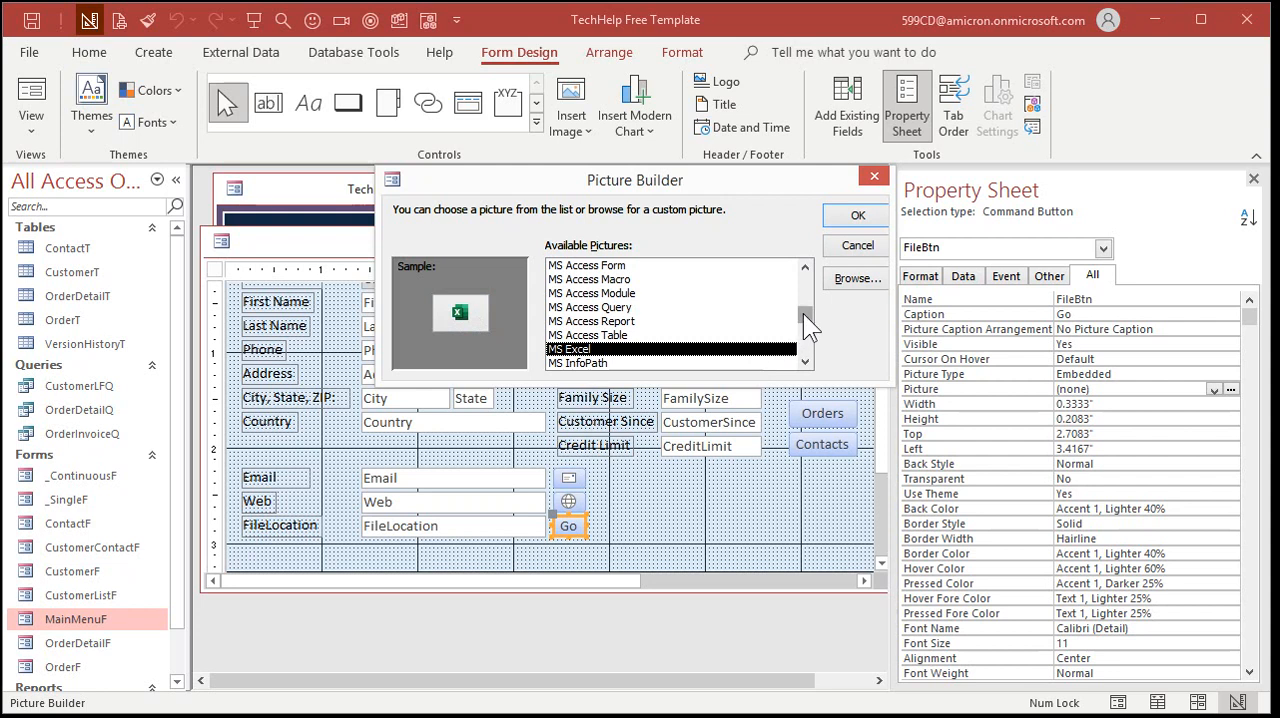
mouse_move(803, 313)
left_mouse_down()
mouse_move(807, 359)
mouse_move(806, 313)
left_mouse_up()
left_click(616, 349)
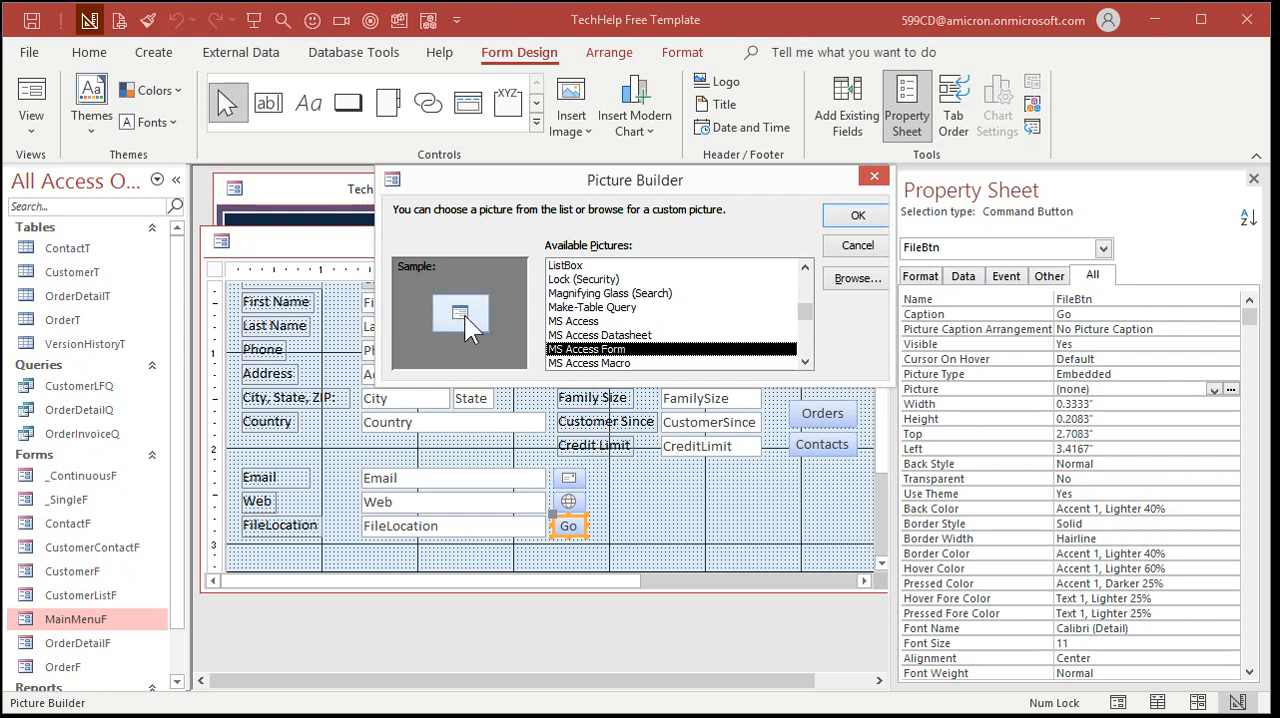
scroll(799, 285, "down", 5)
left_click(605, 295)
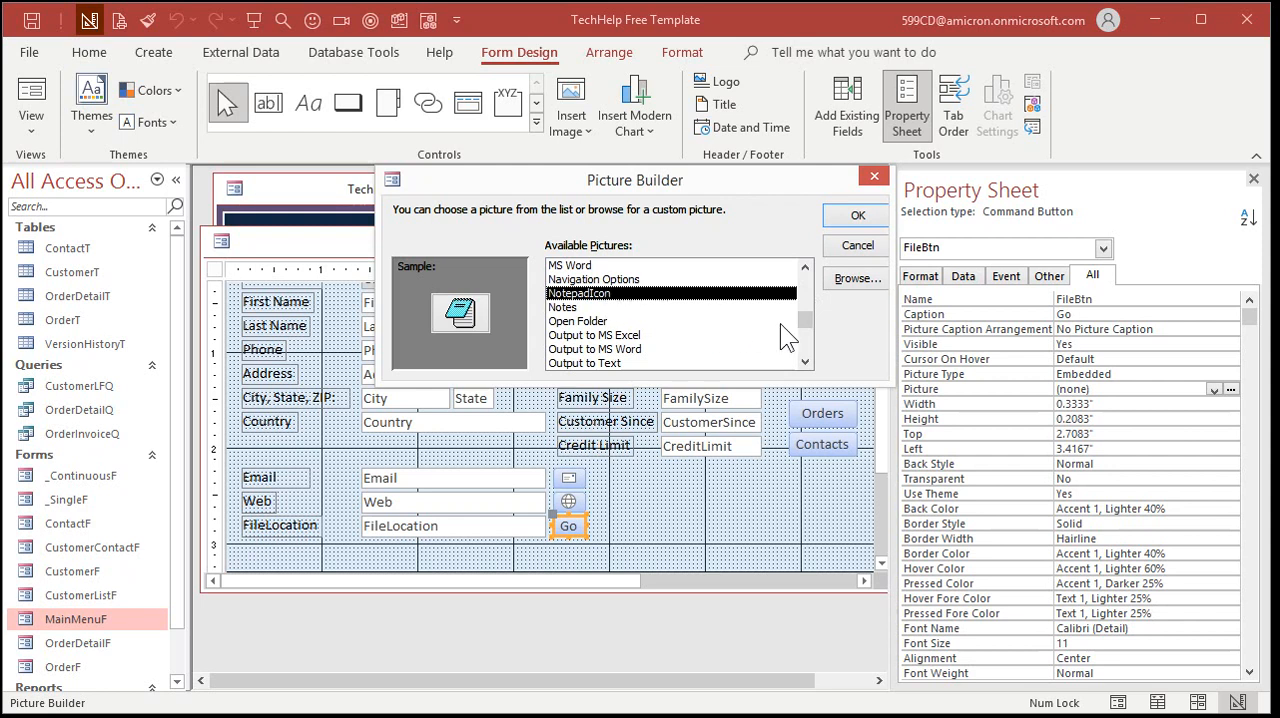
Set the picture of FileBtn to PDF or XPS and deselect the button
scroll(799, 343, "down", 3)
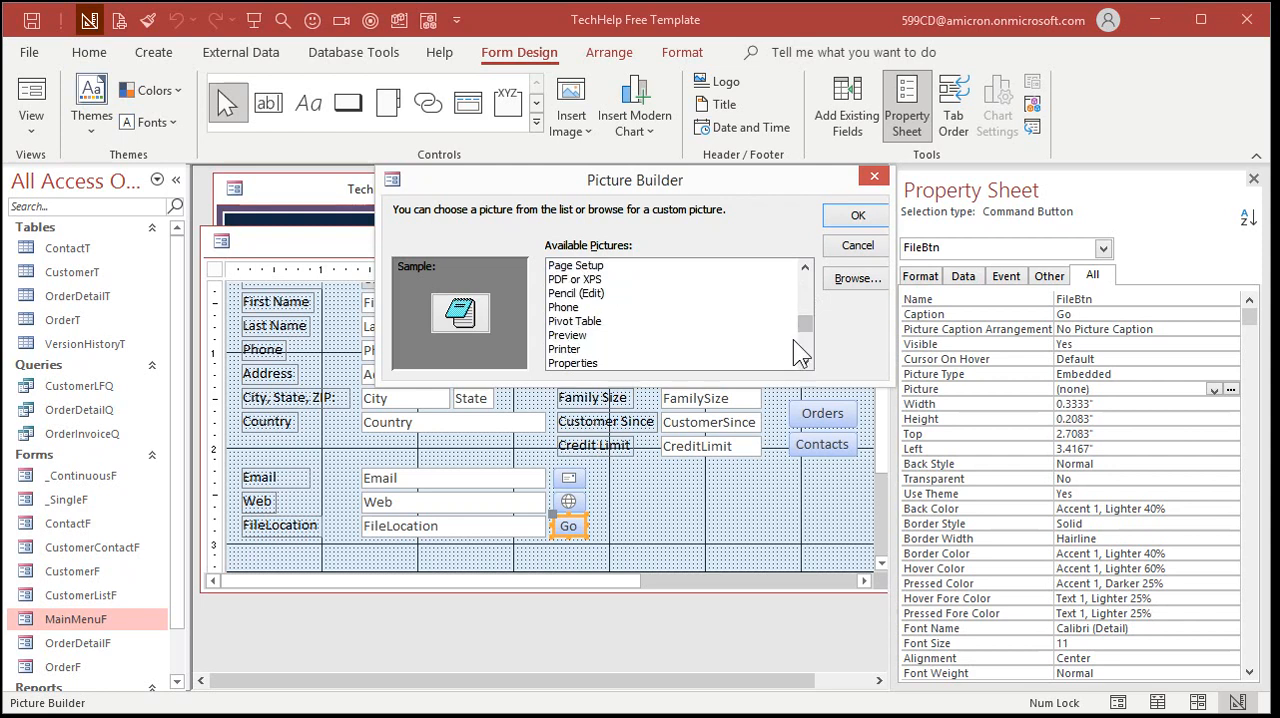
left_click(590, 282)
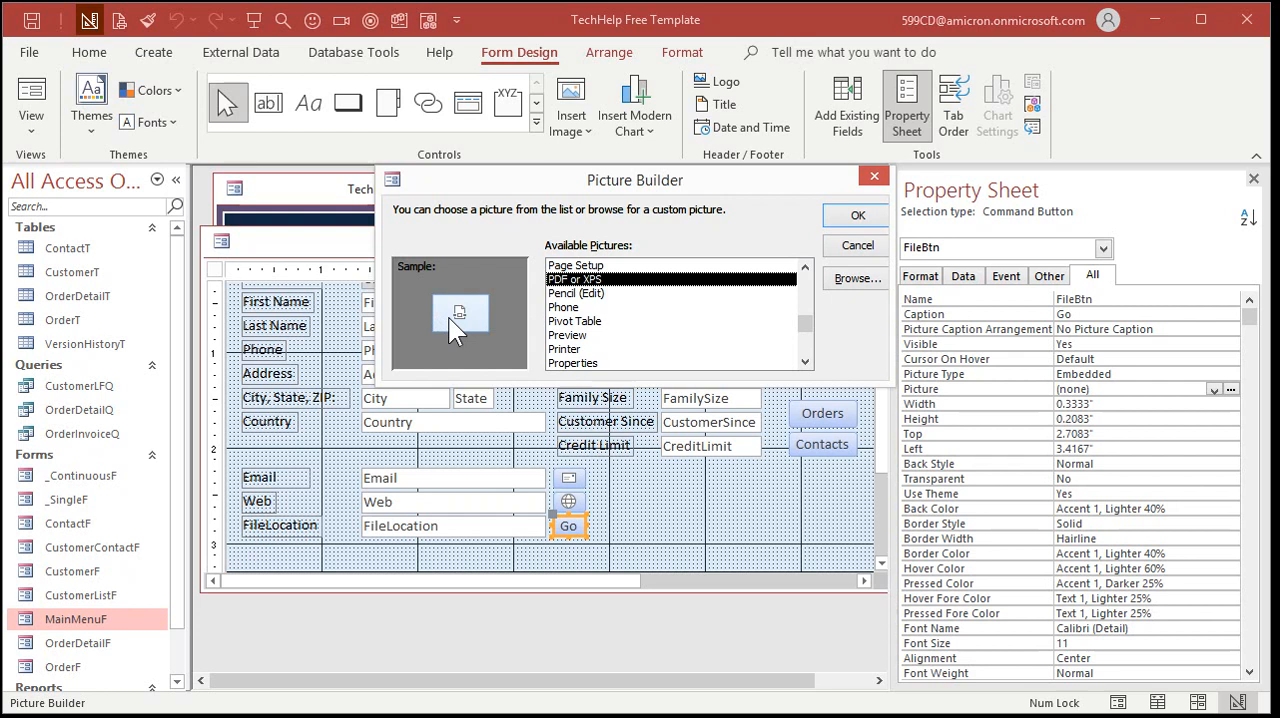
left_click(849, 216)
left_click(601, 541)
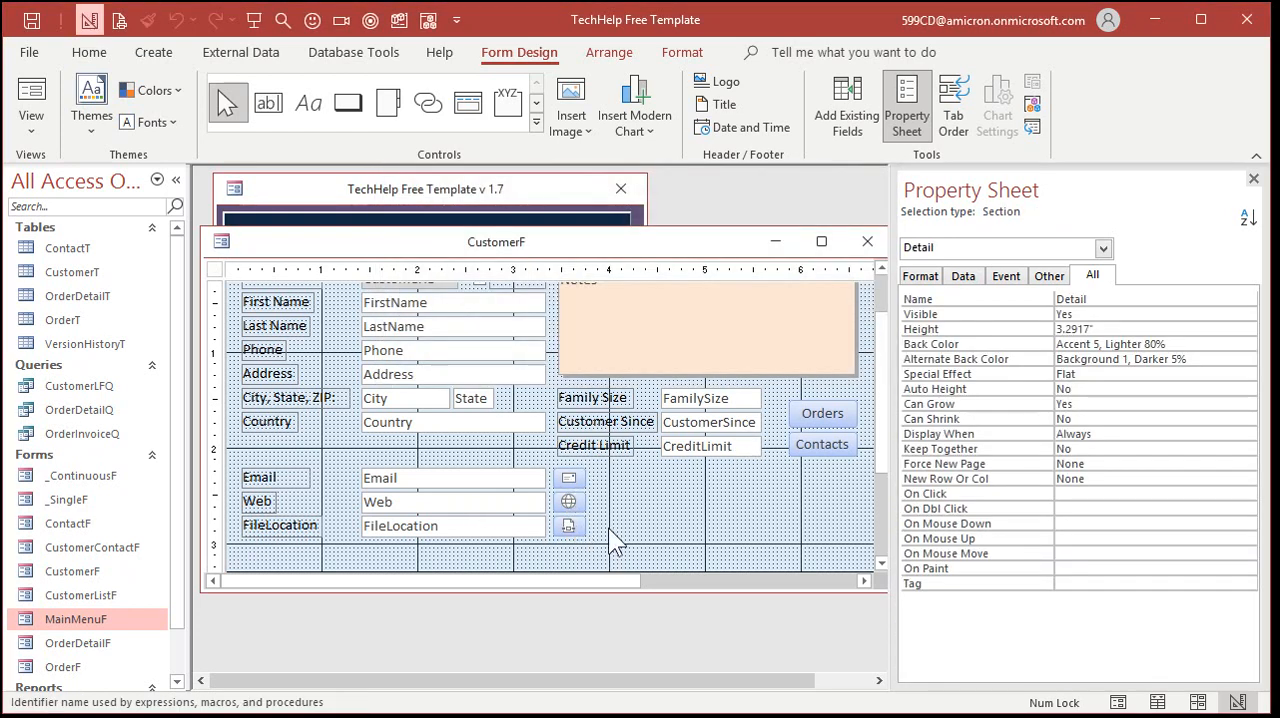
Close the CustomerF design, saving its changes, and reopen the customer form from the Main Menu
left_click(867, 242)
left_click(553, 430)
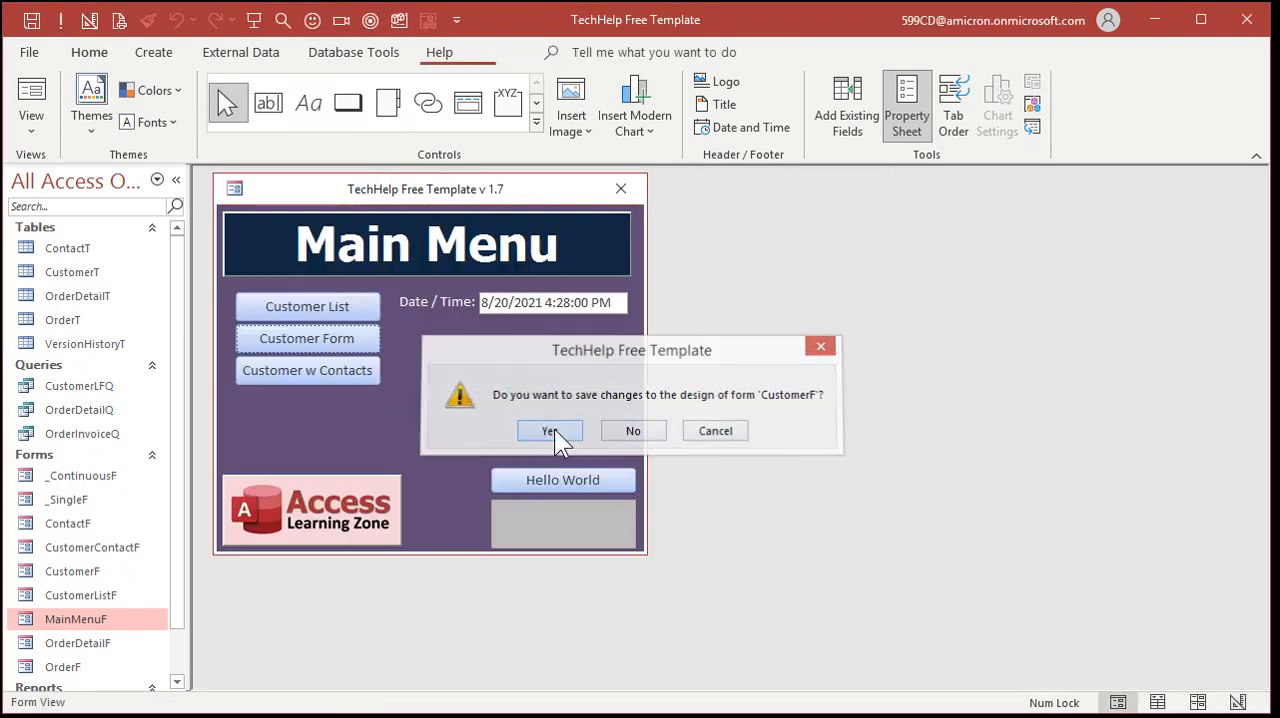
left_click(307, 338)
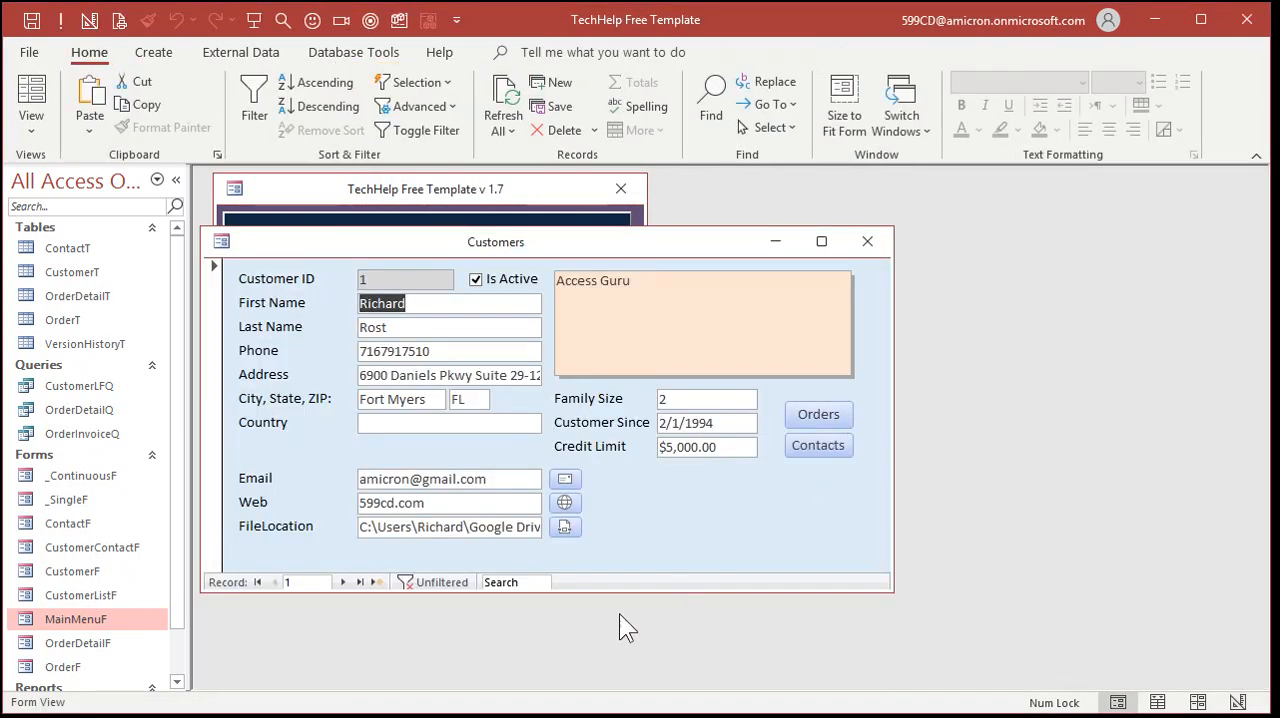
Try selecting the Email and Web values as plain text in the customer form, and test the globe button beside Web
left_click(414, 478)
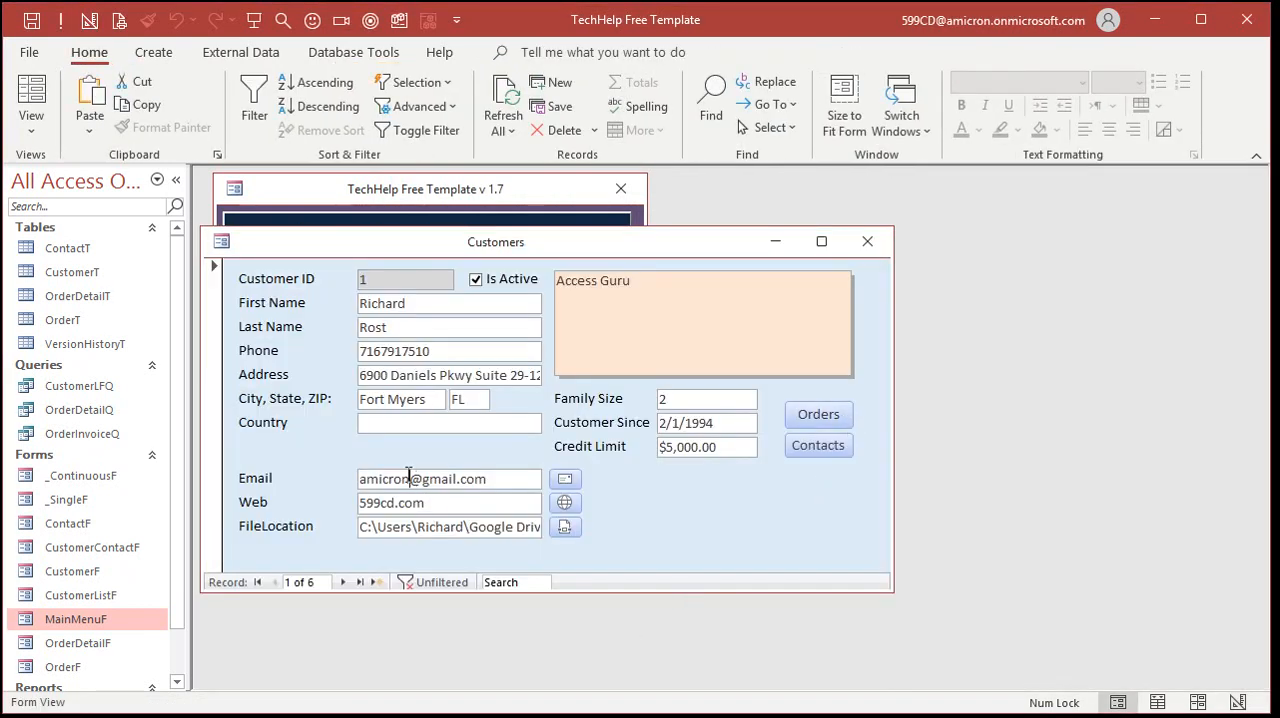
left_click_drag(503, 477, 337, 477)
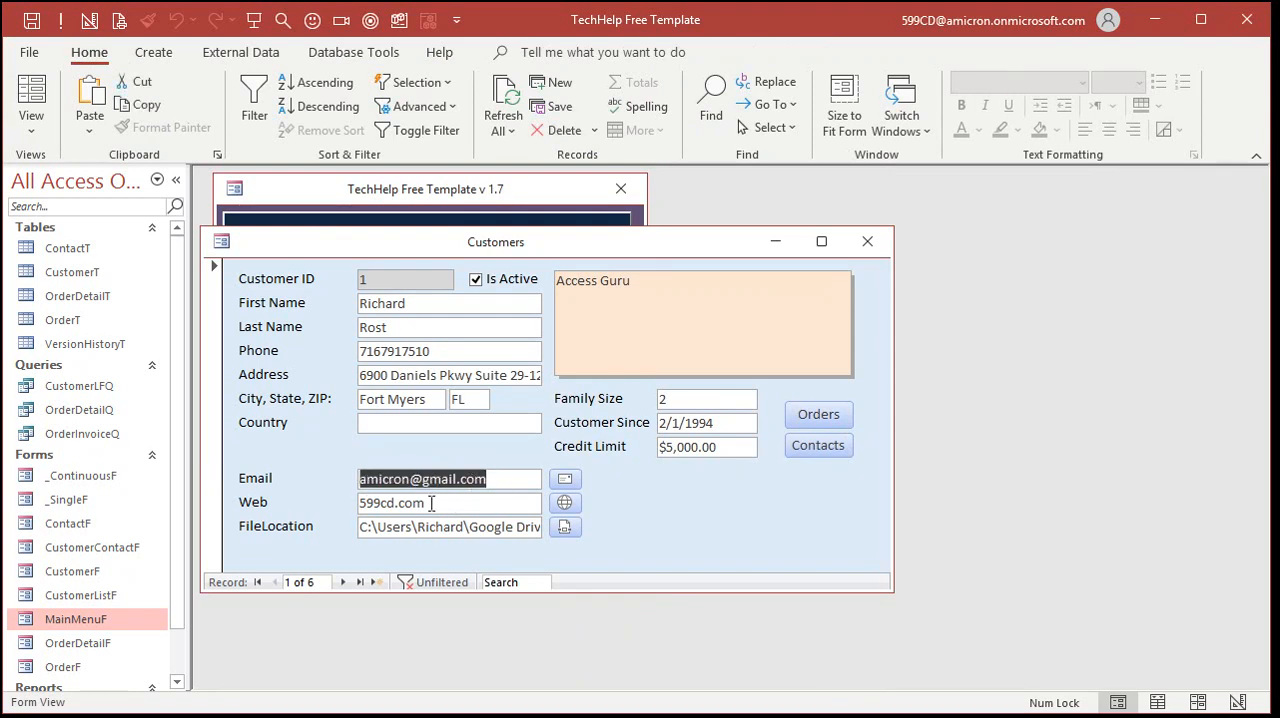
left_click(443, 505)
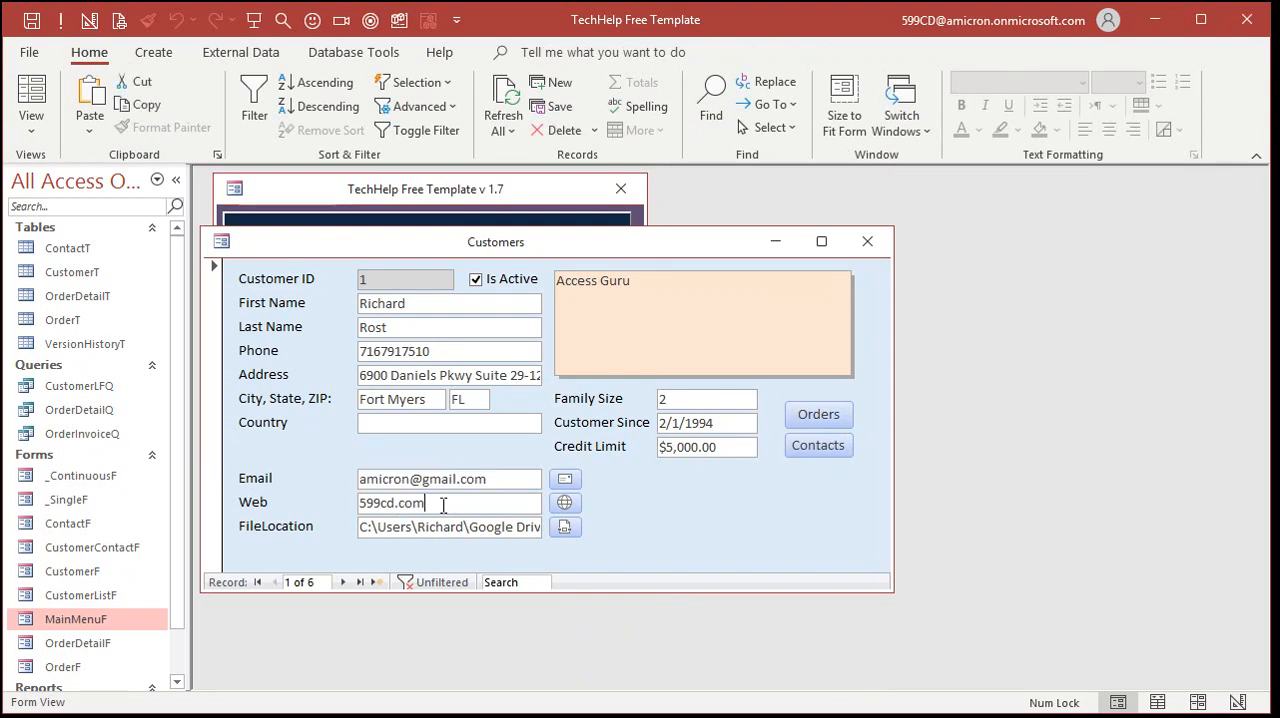
left_click(572, 503)
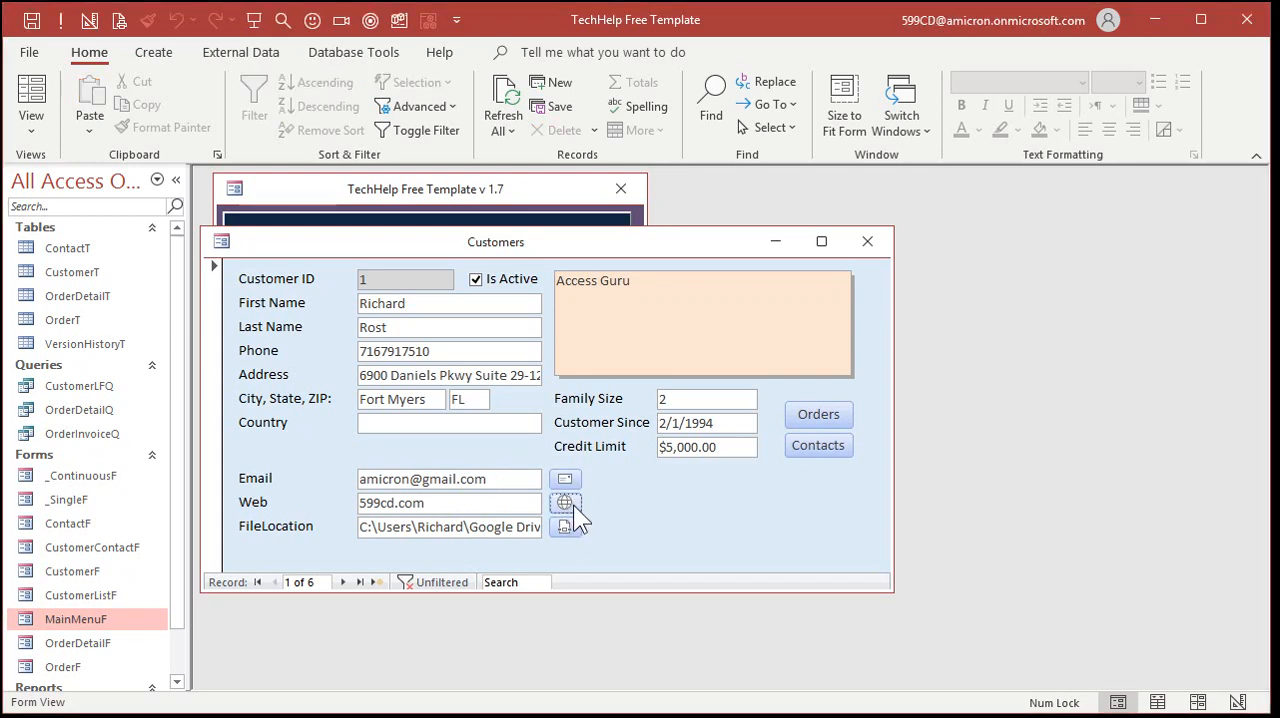